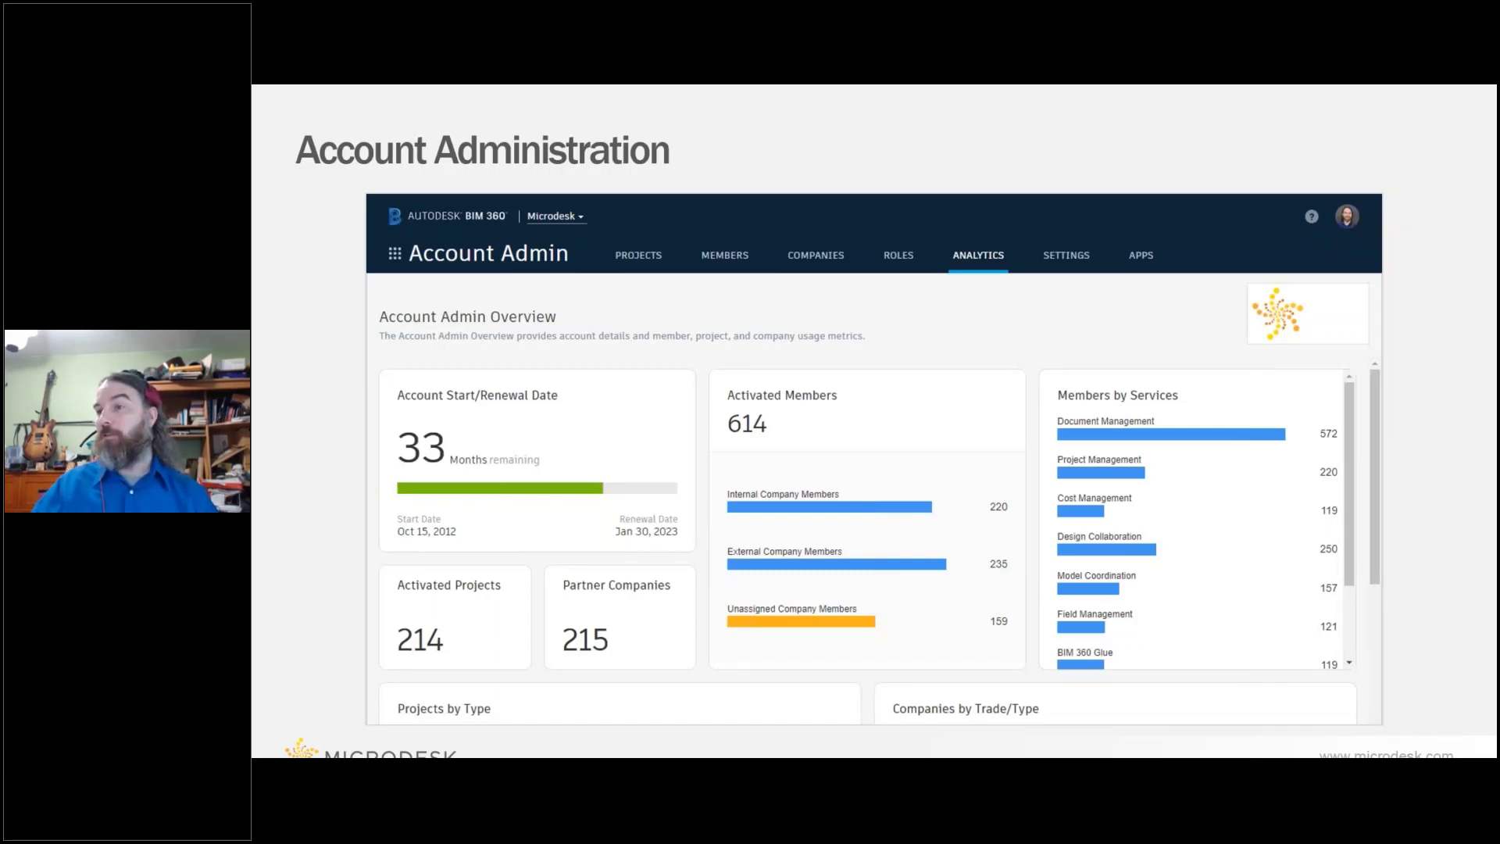
Step: Switch to BIM 360 Account Admin, look over the member directory and return to the project directory
key(alt+Tab)
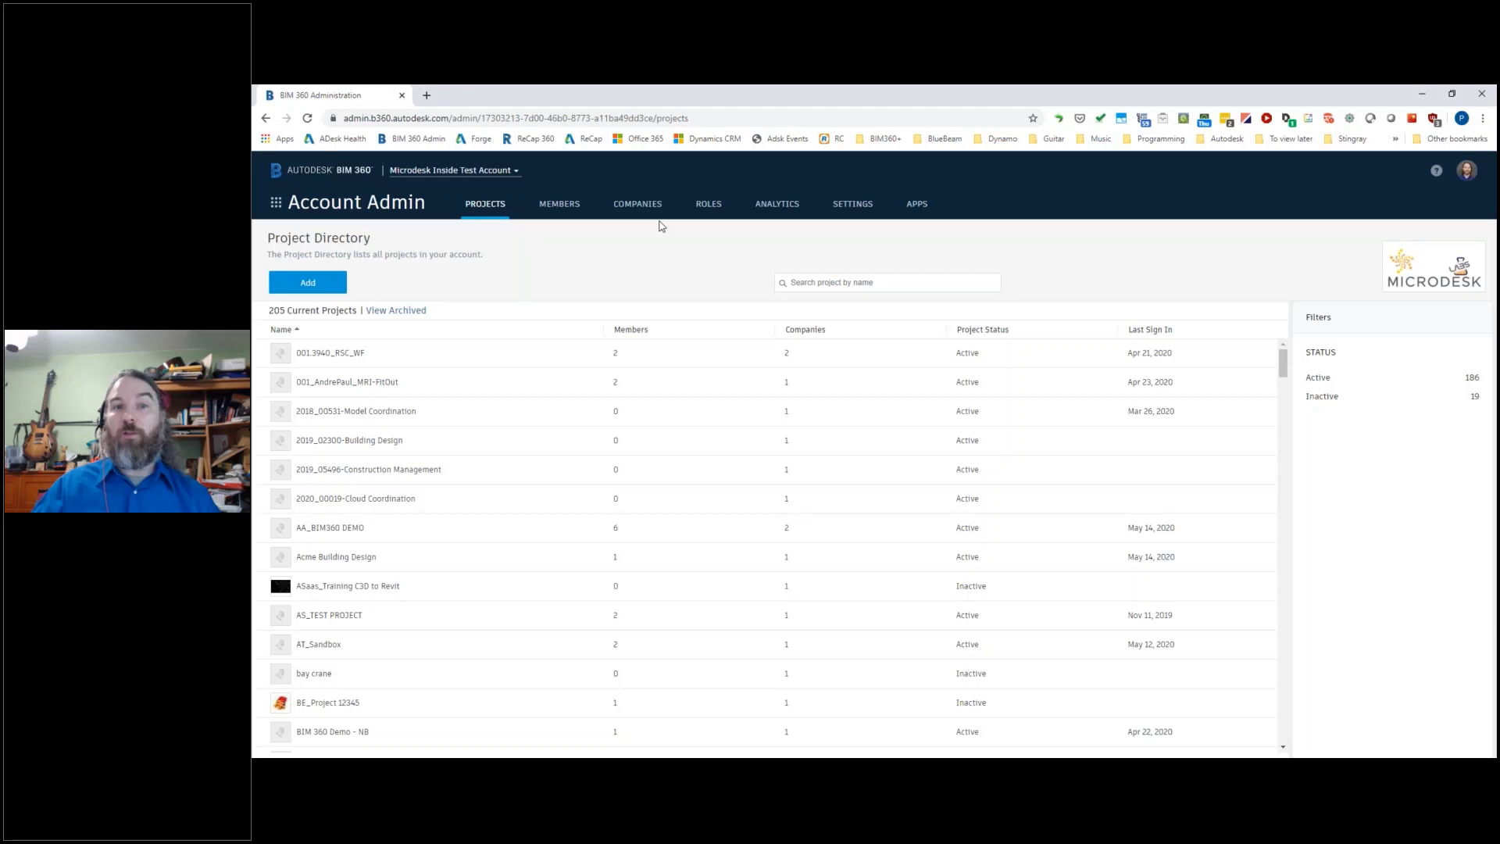
click(574, 205)
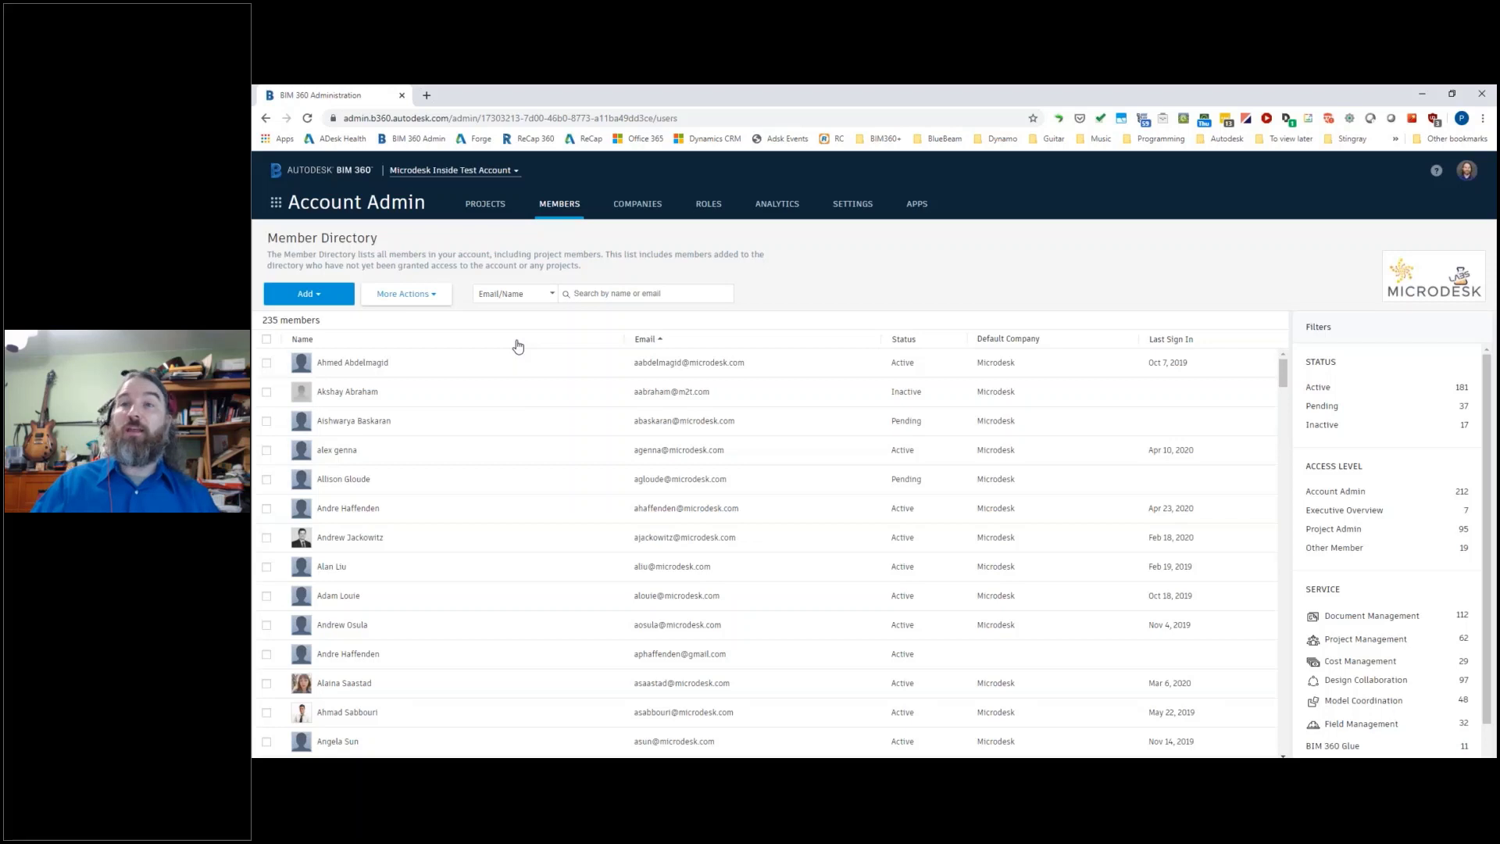
click(478, 204)
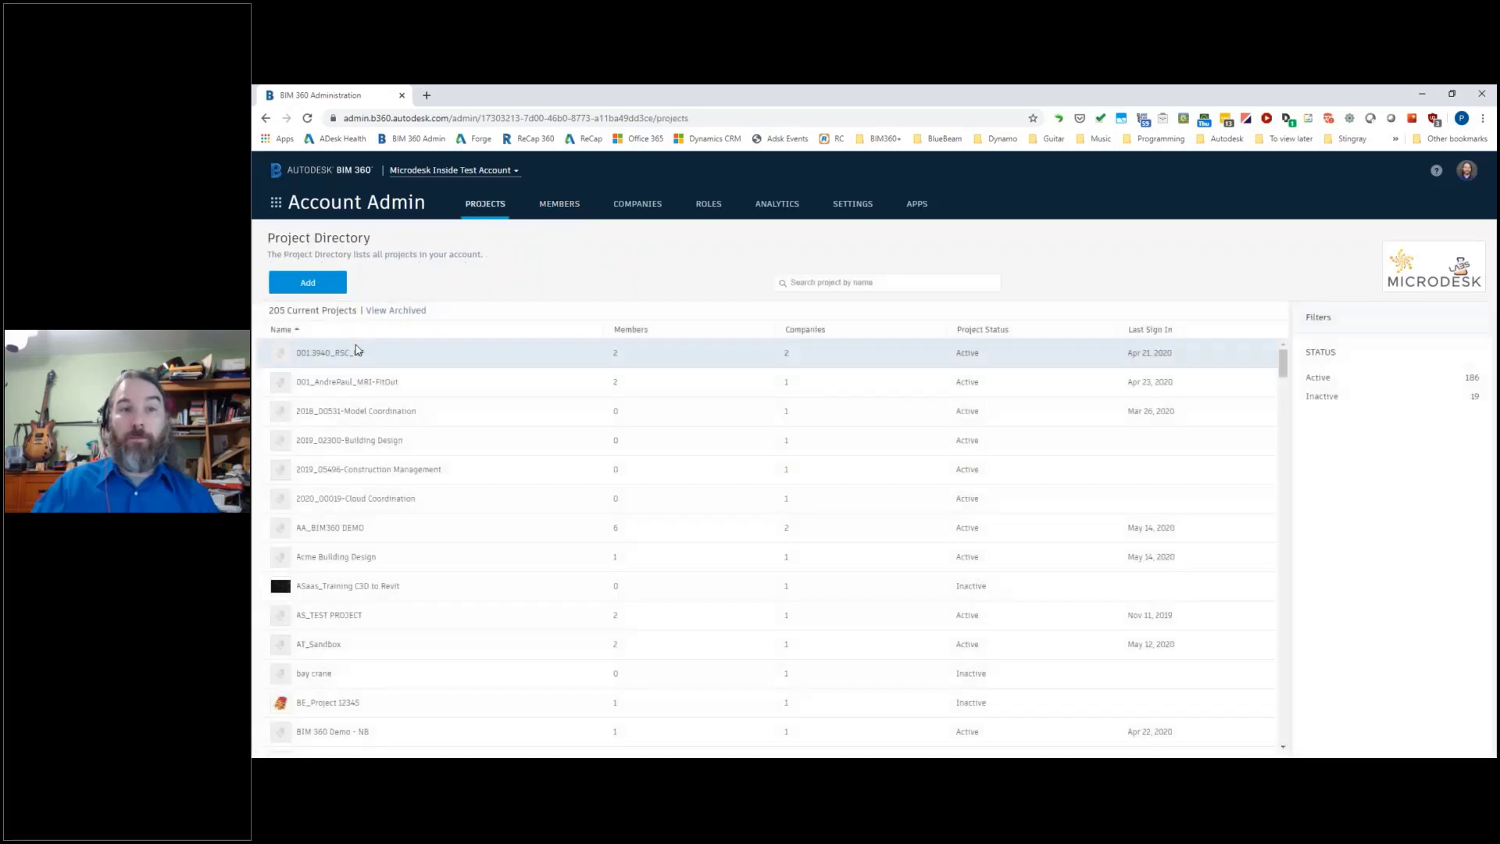
Step: Start a new project in the project directory and name it PM_UK Webinar Series
click(317, 282)
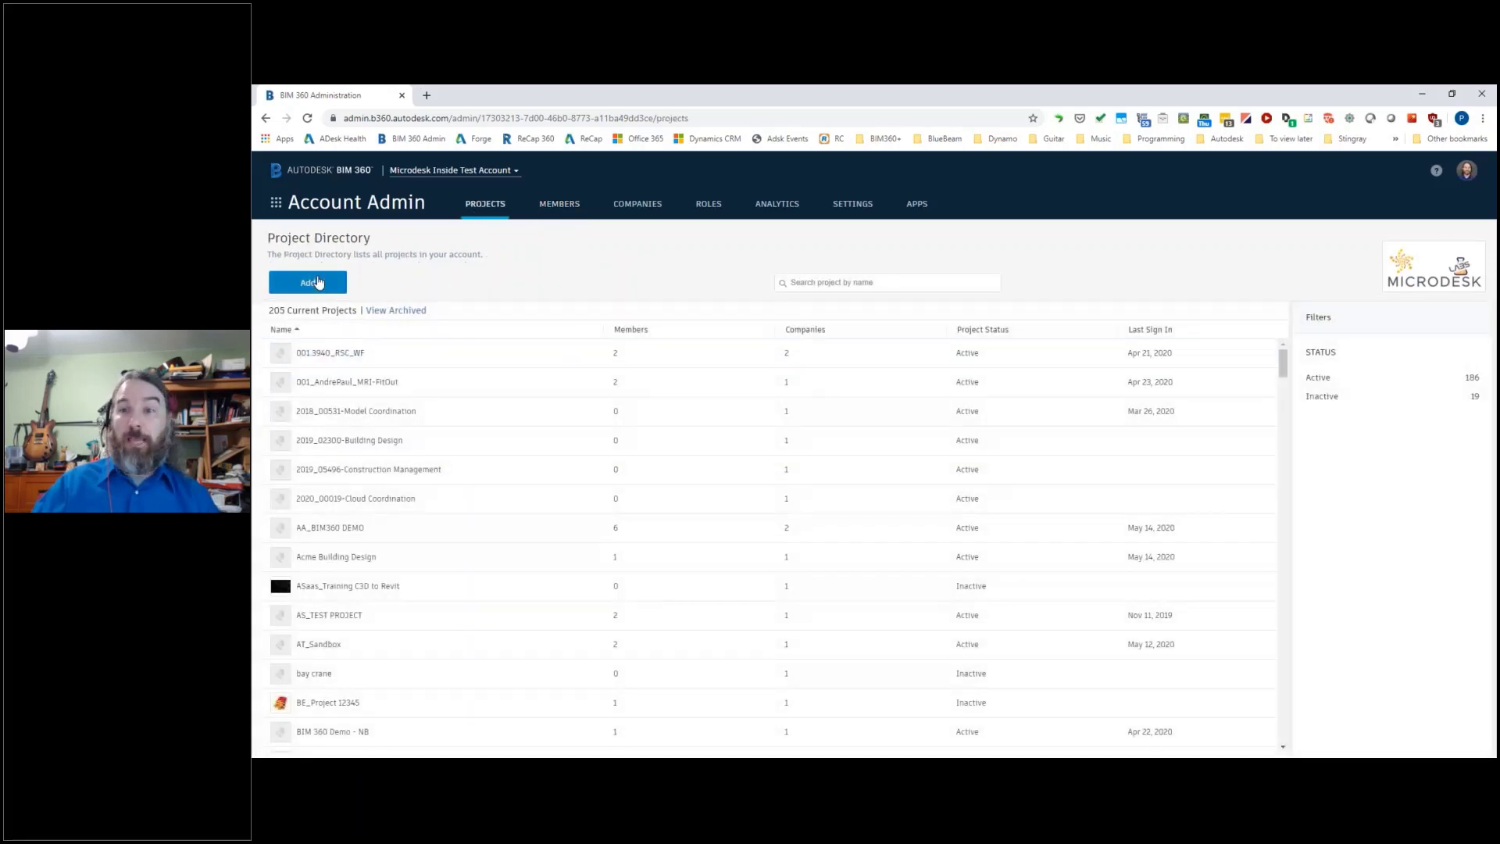
click(735, 314)
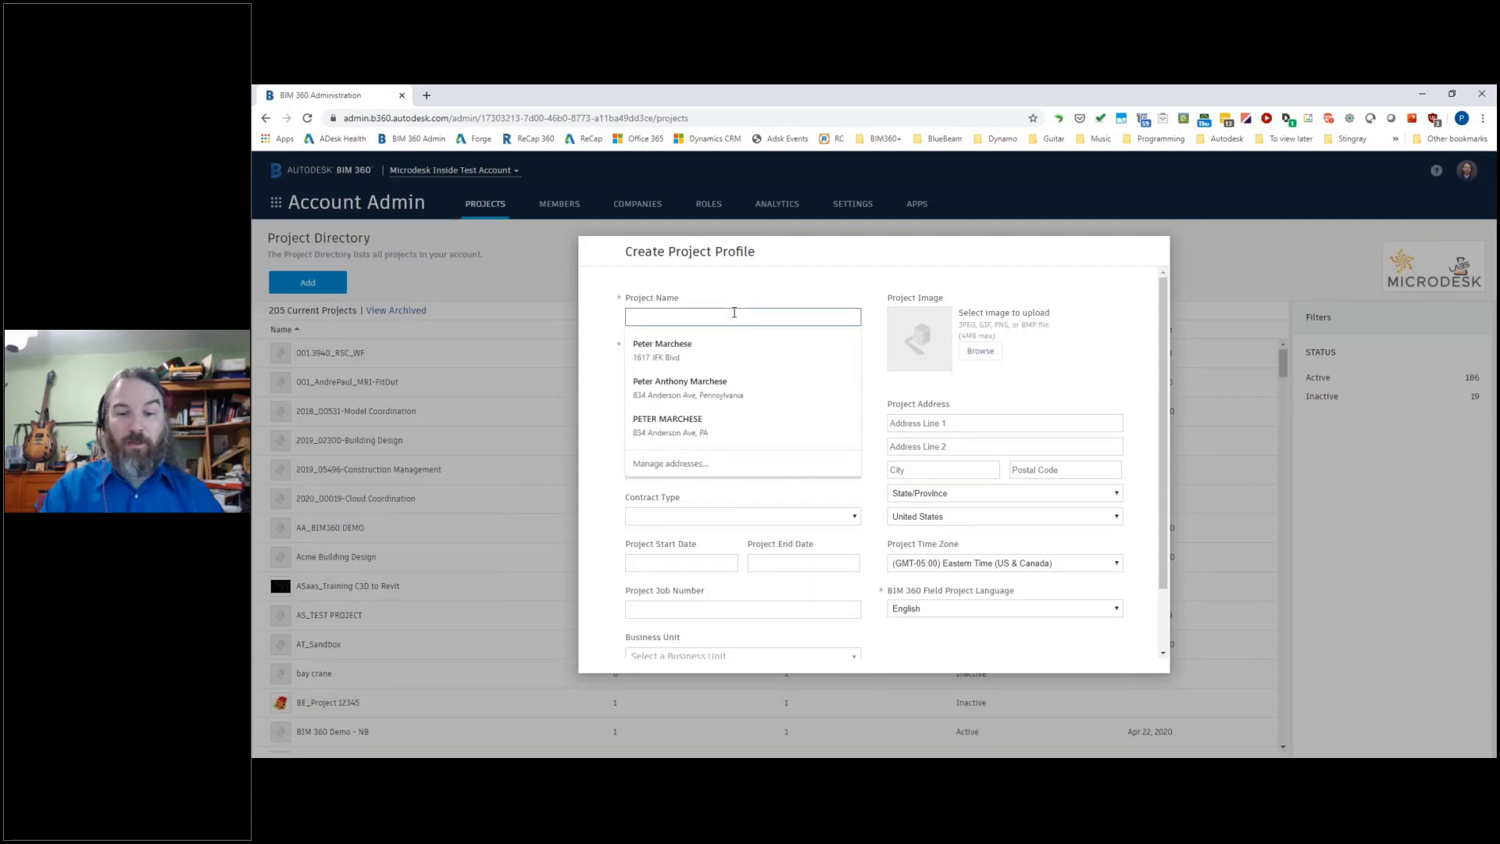
text(PM_)
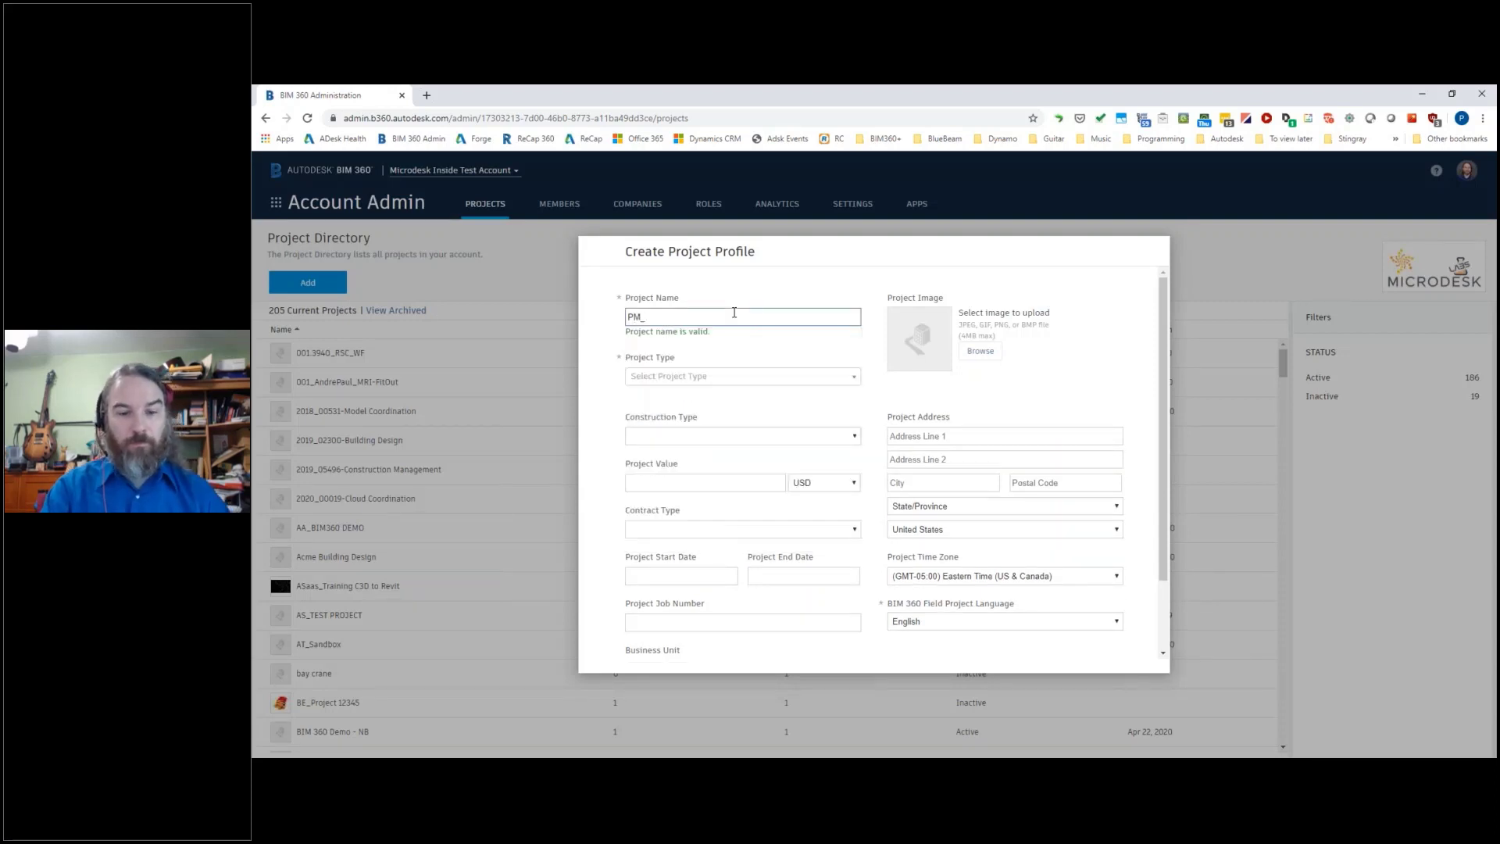
text(UK Web)
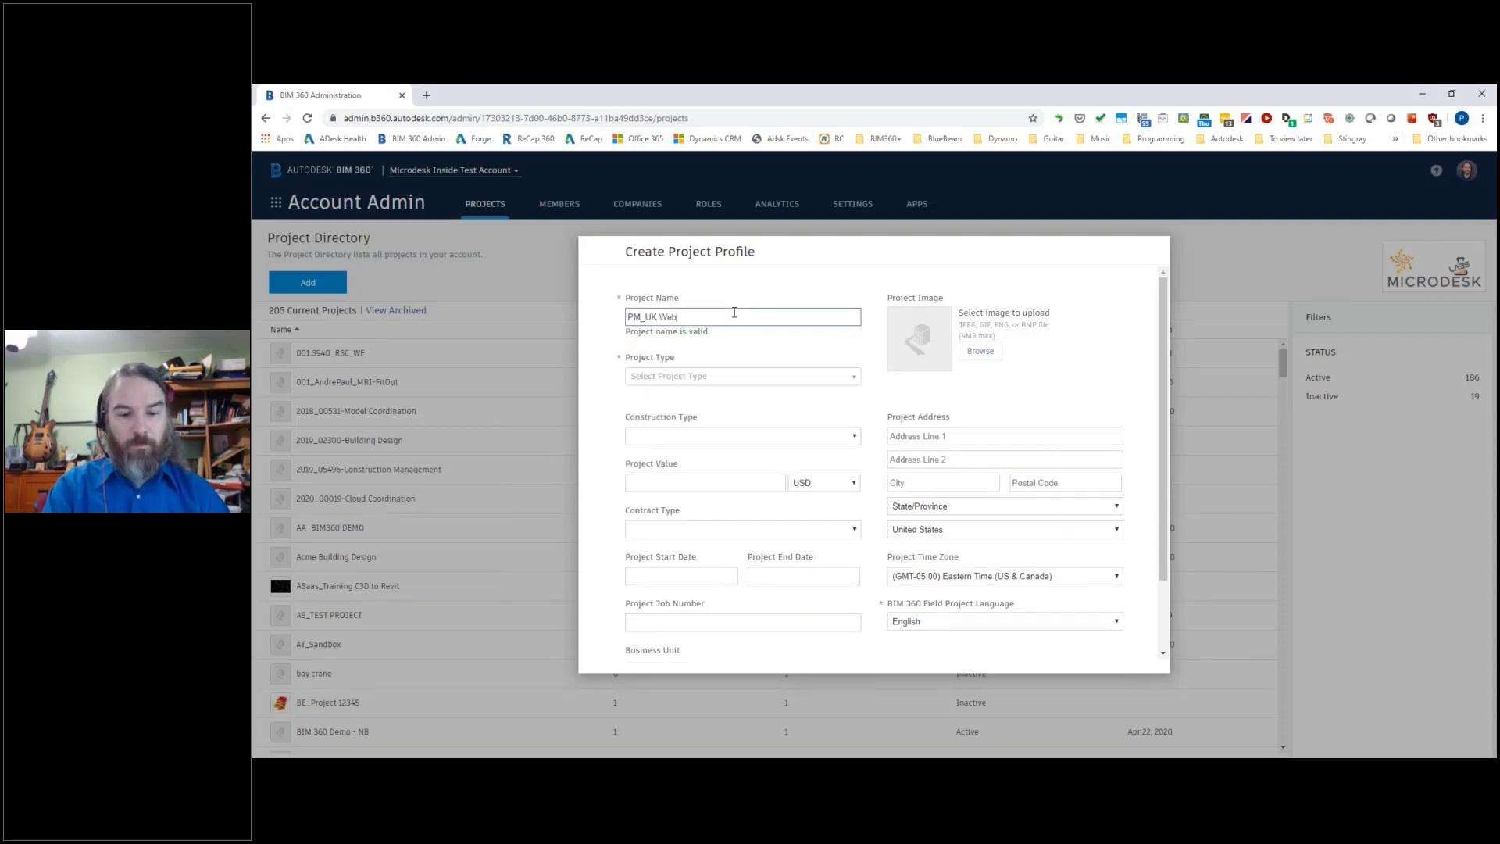
text(inar SE)
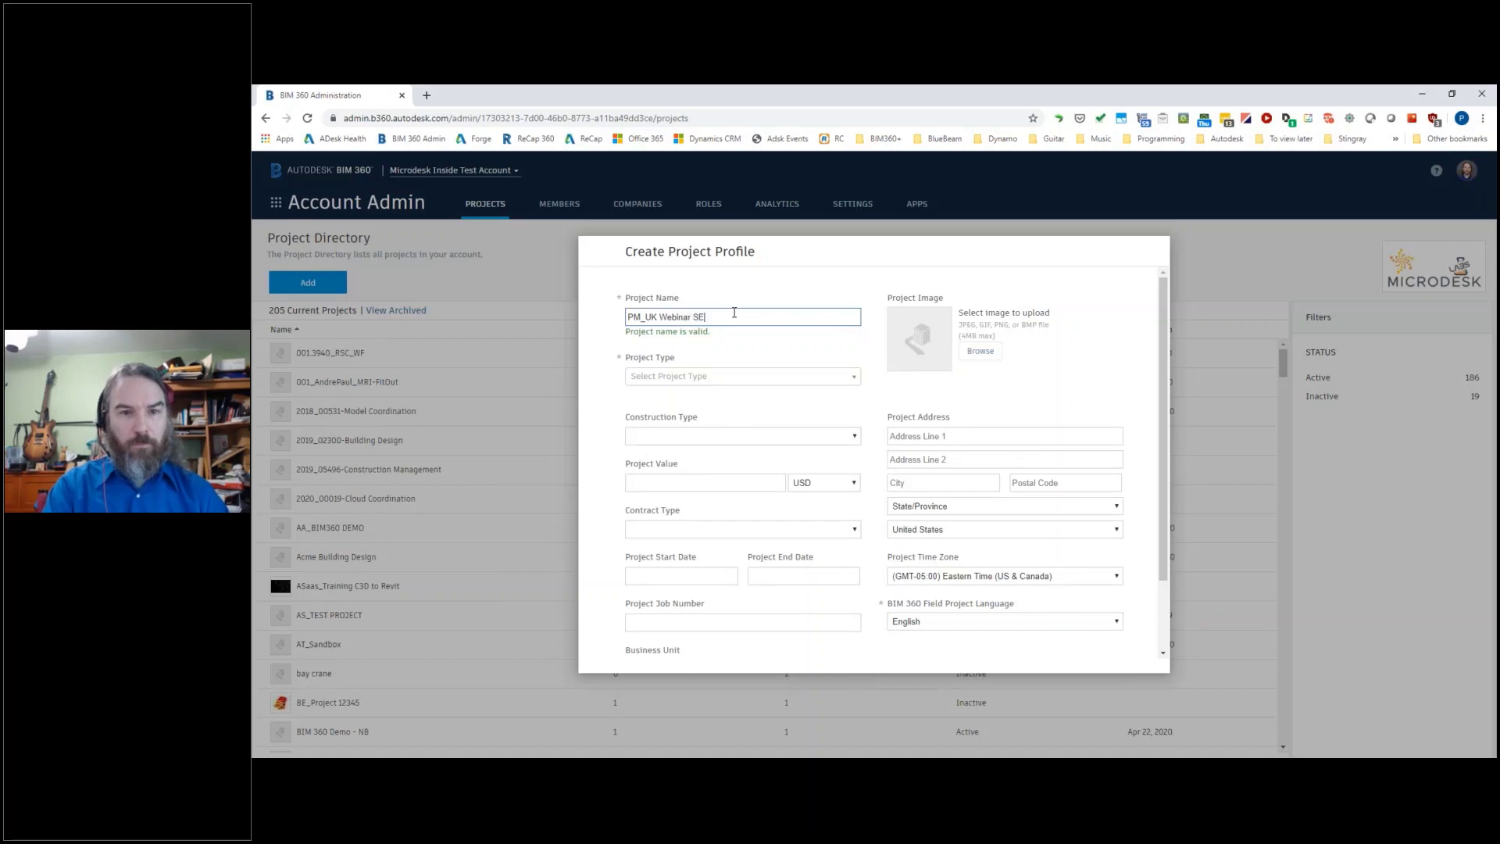
key(BackSpace)
text(eries)
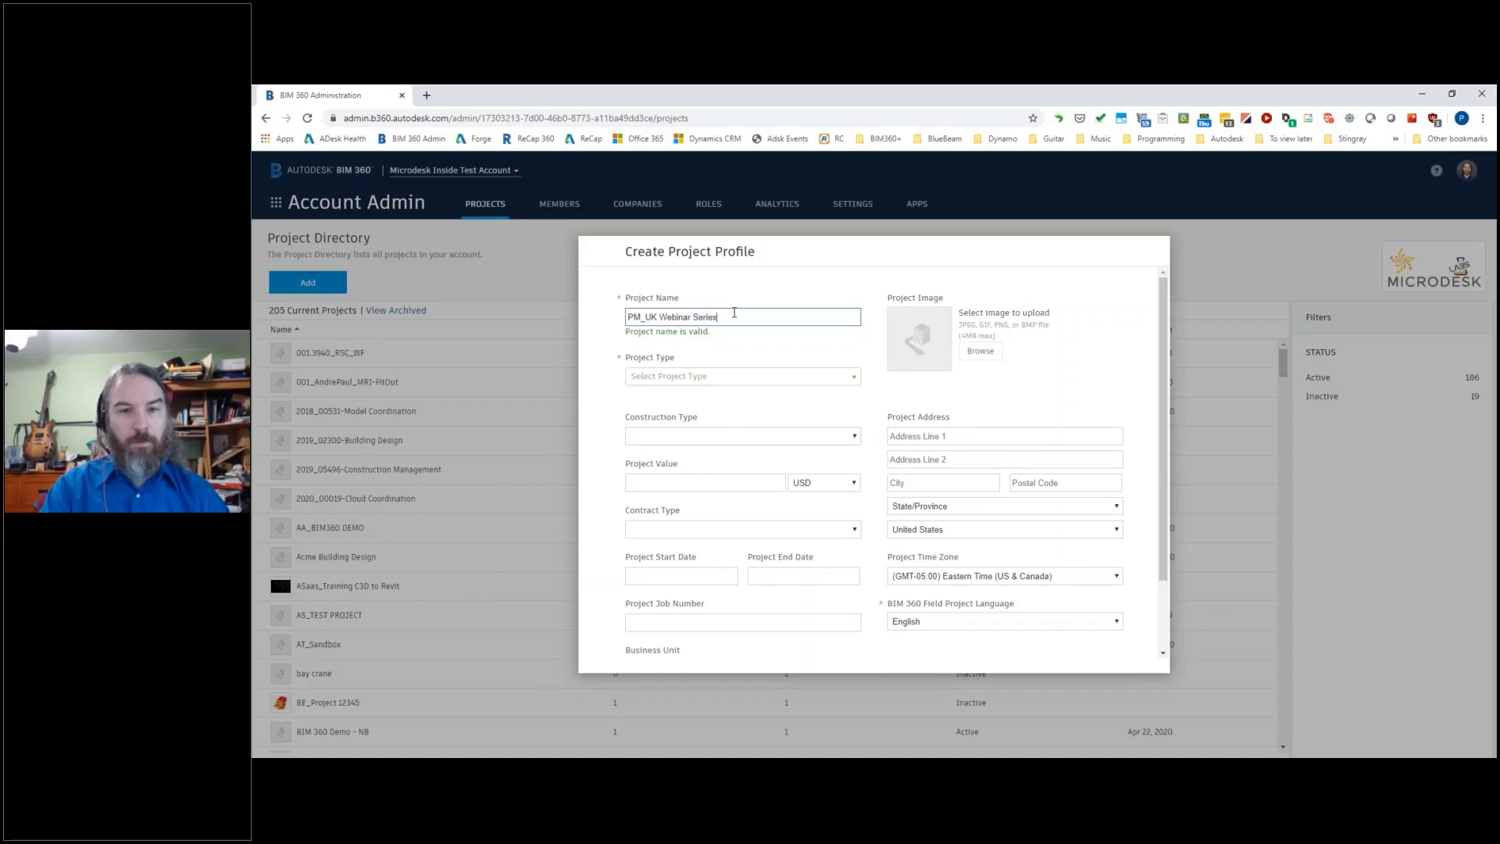
Step: Set the project type to Office and save the project profile to continue to its services
click(716, 380)
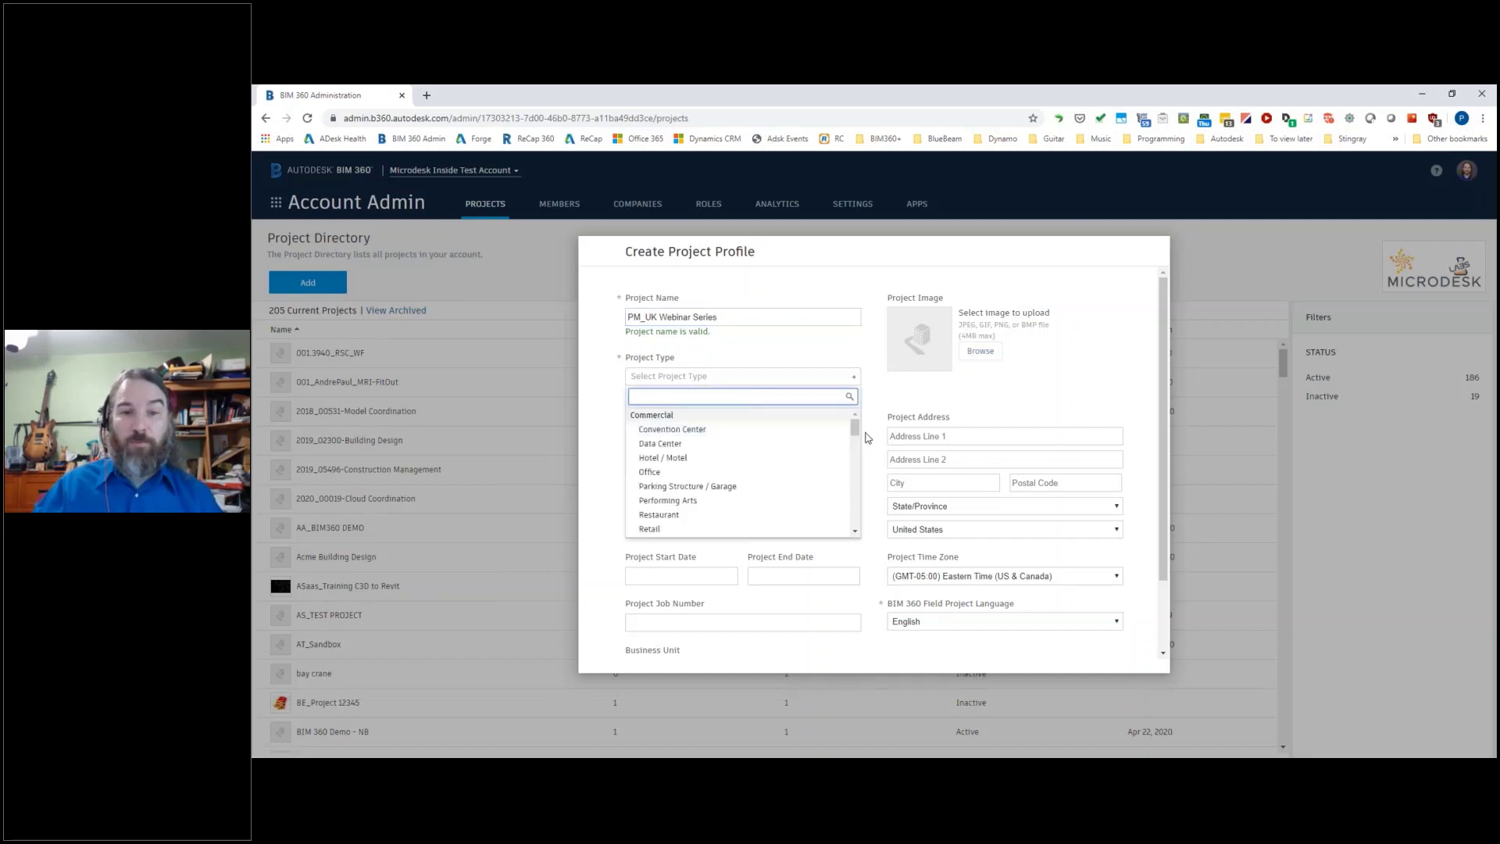
drag(856, 428, 840, 534)
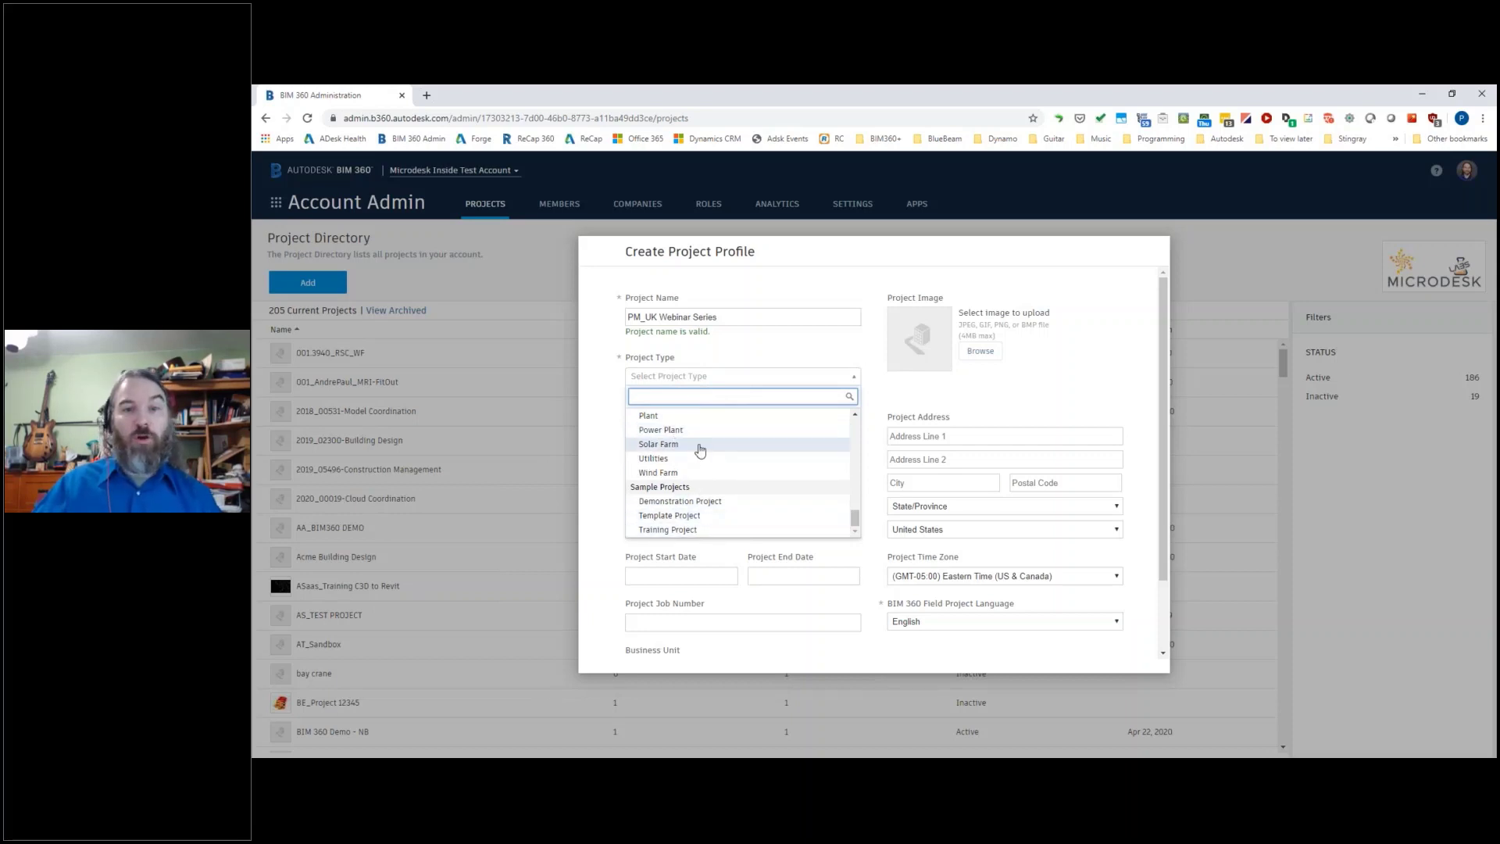
drag(855, 517, 859, 422)
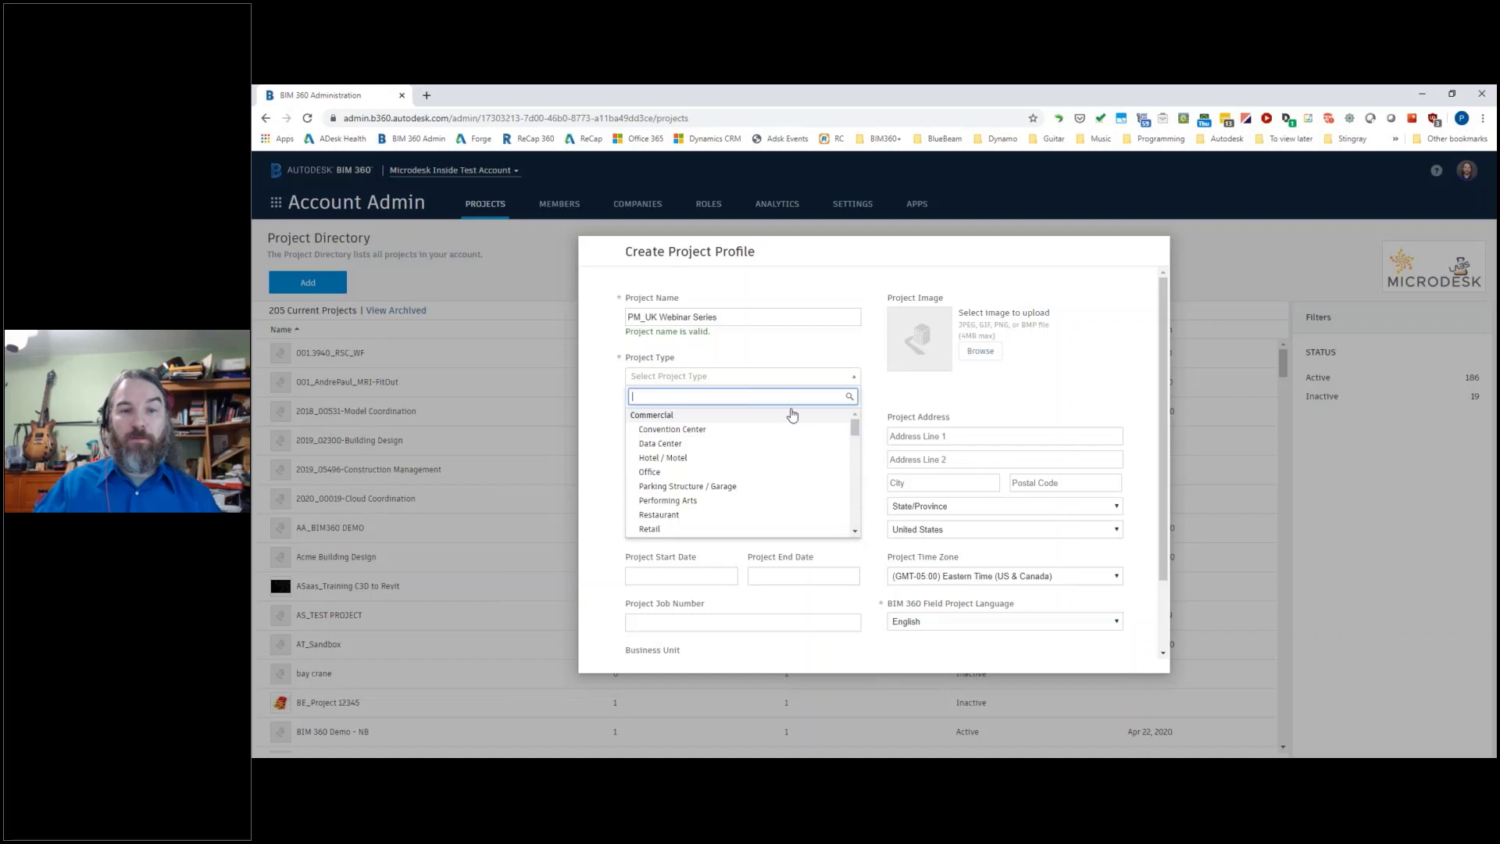
click(667, 472)
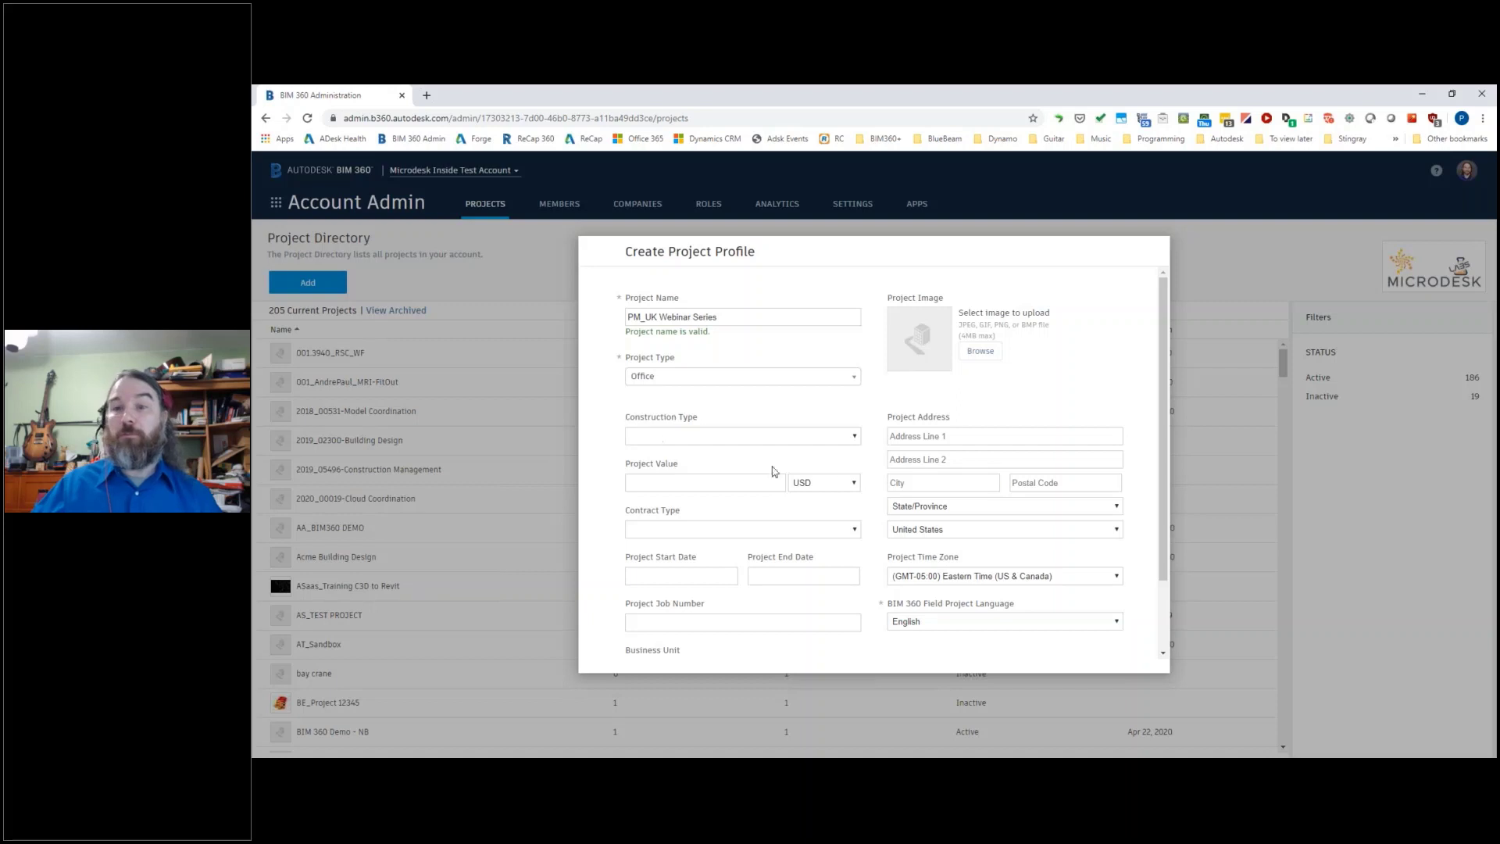
scroll(1132, 500, down, 2)
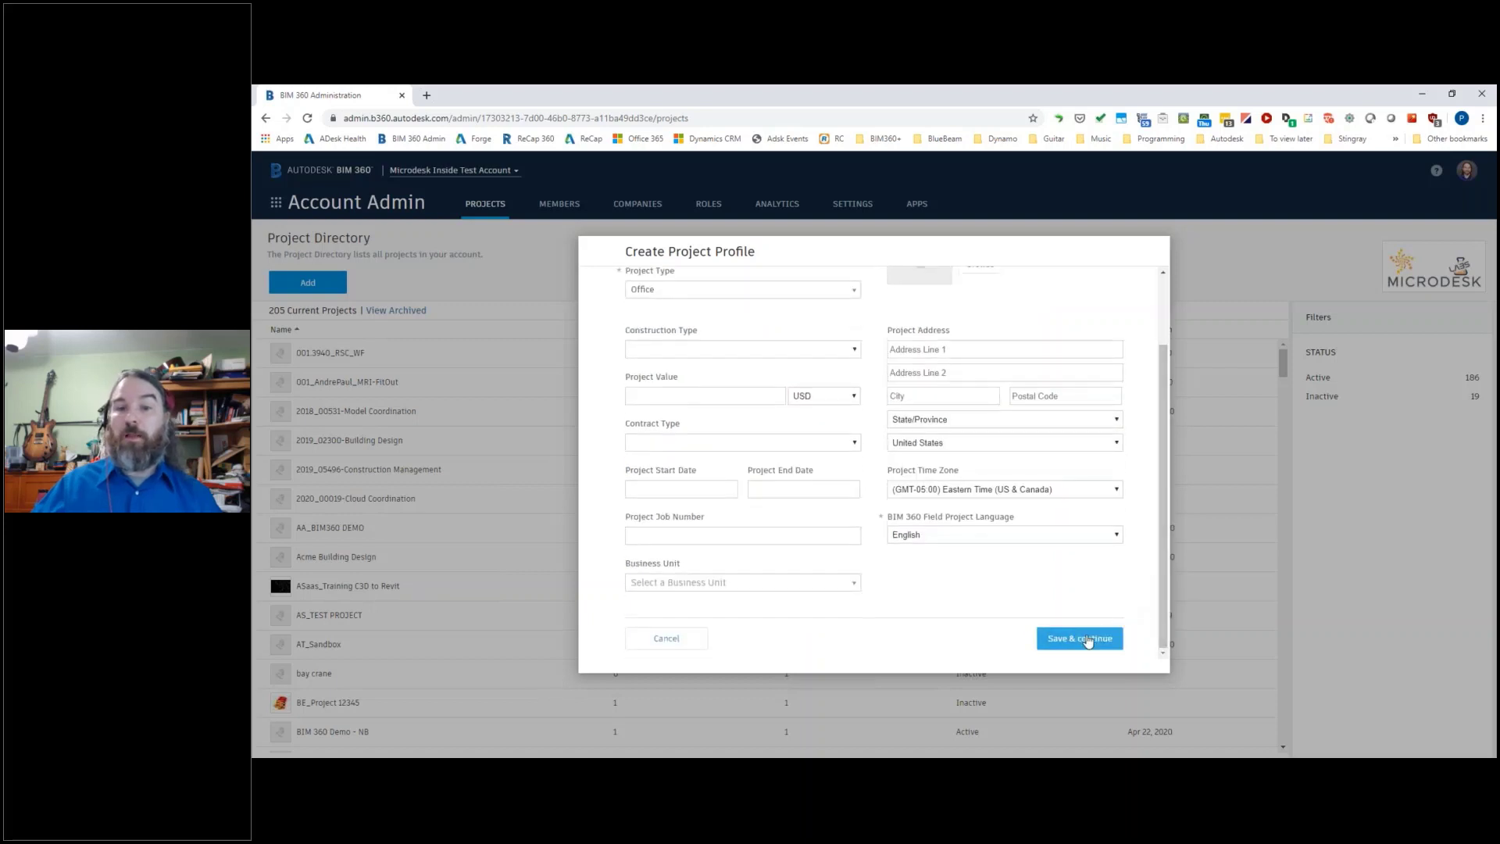
click(1088, 639)
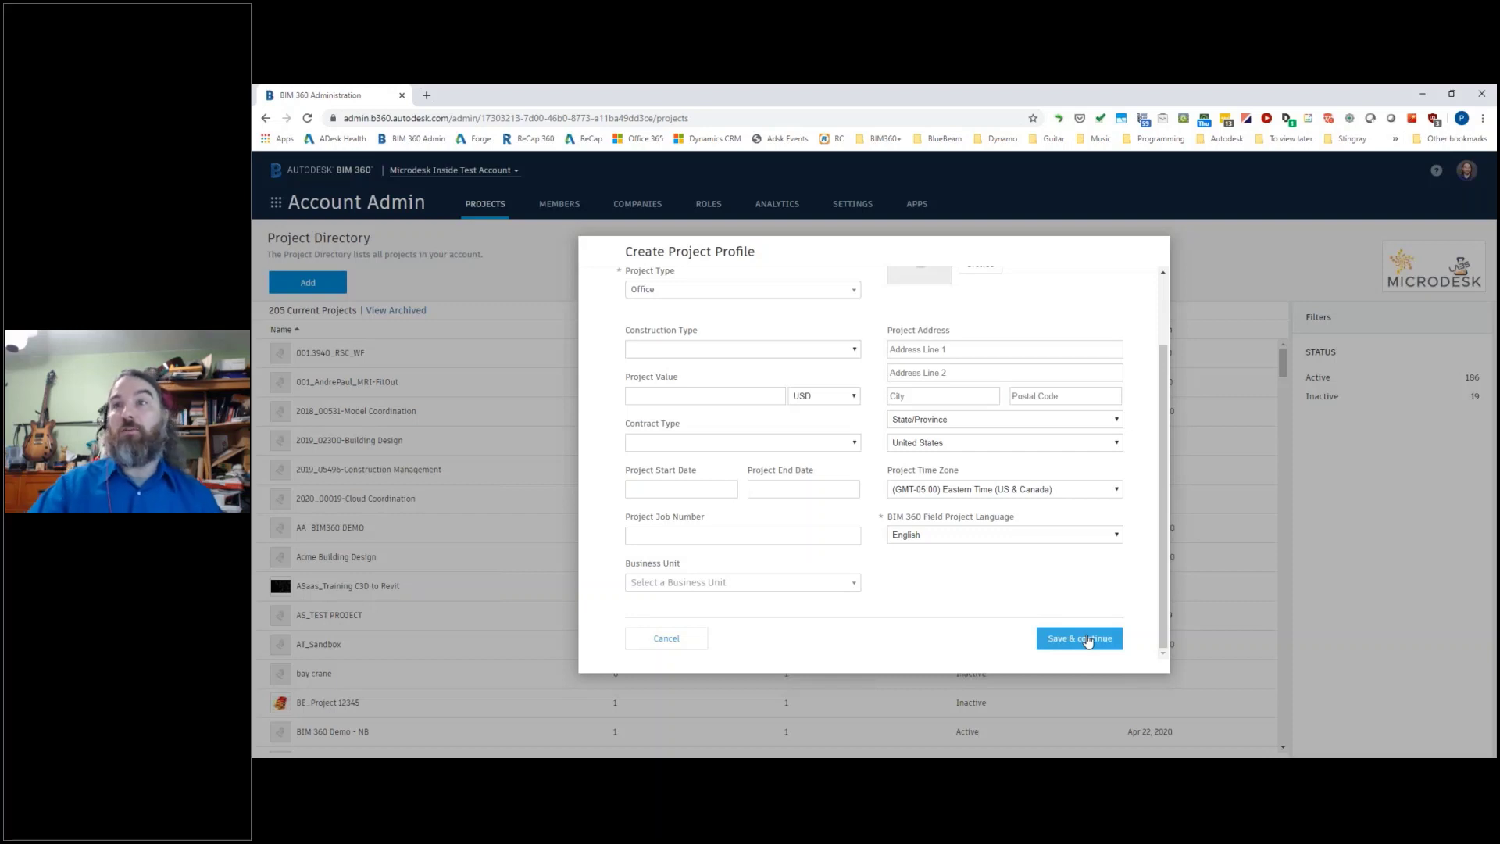
click(1088, 639)
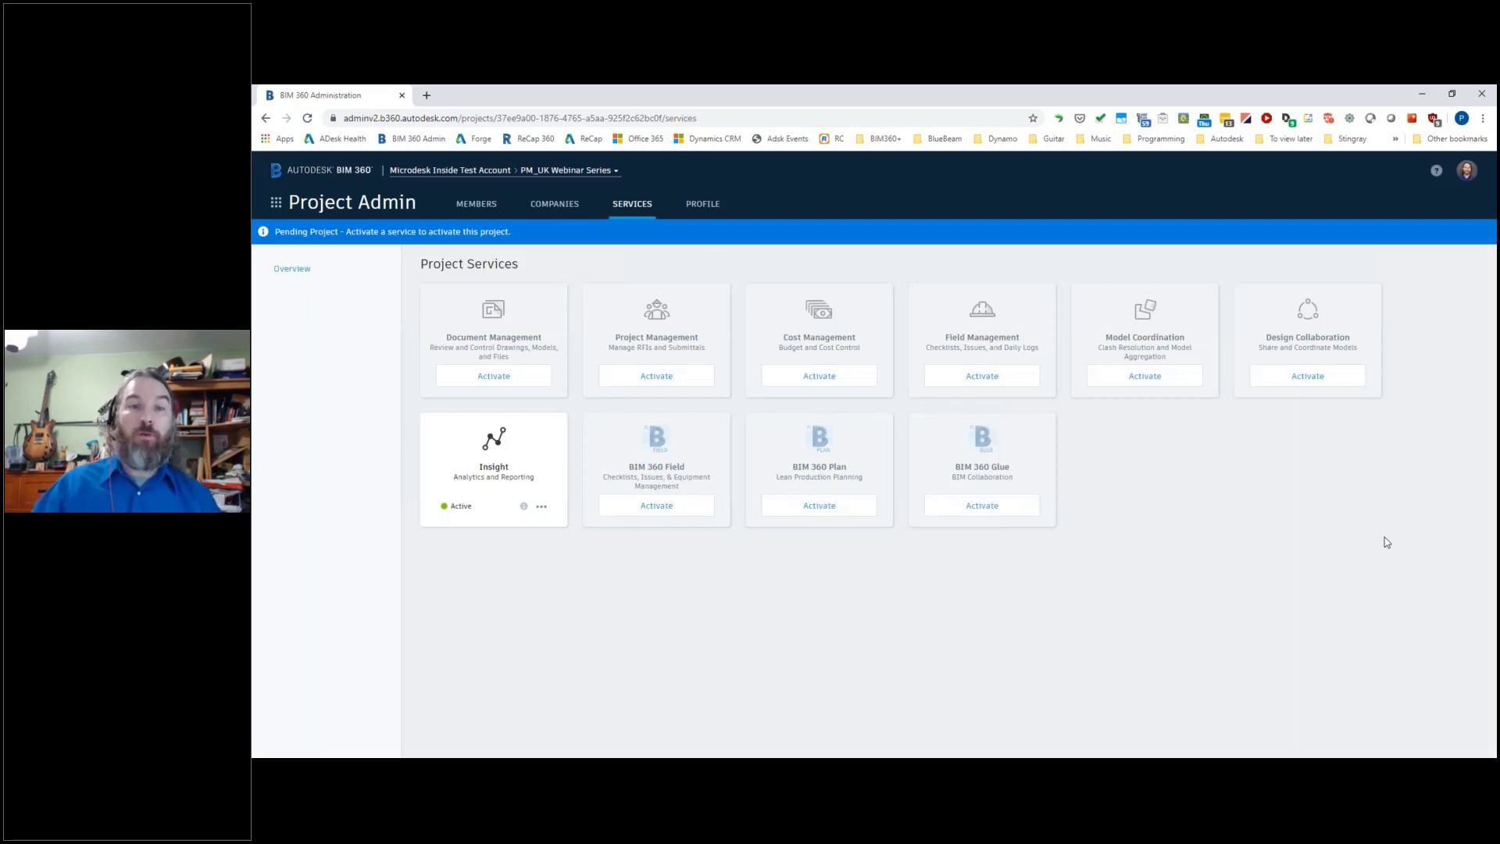
Step: Activate the Document Management service for the project without applying a project template
click(512, 382)
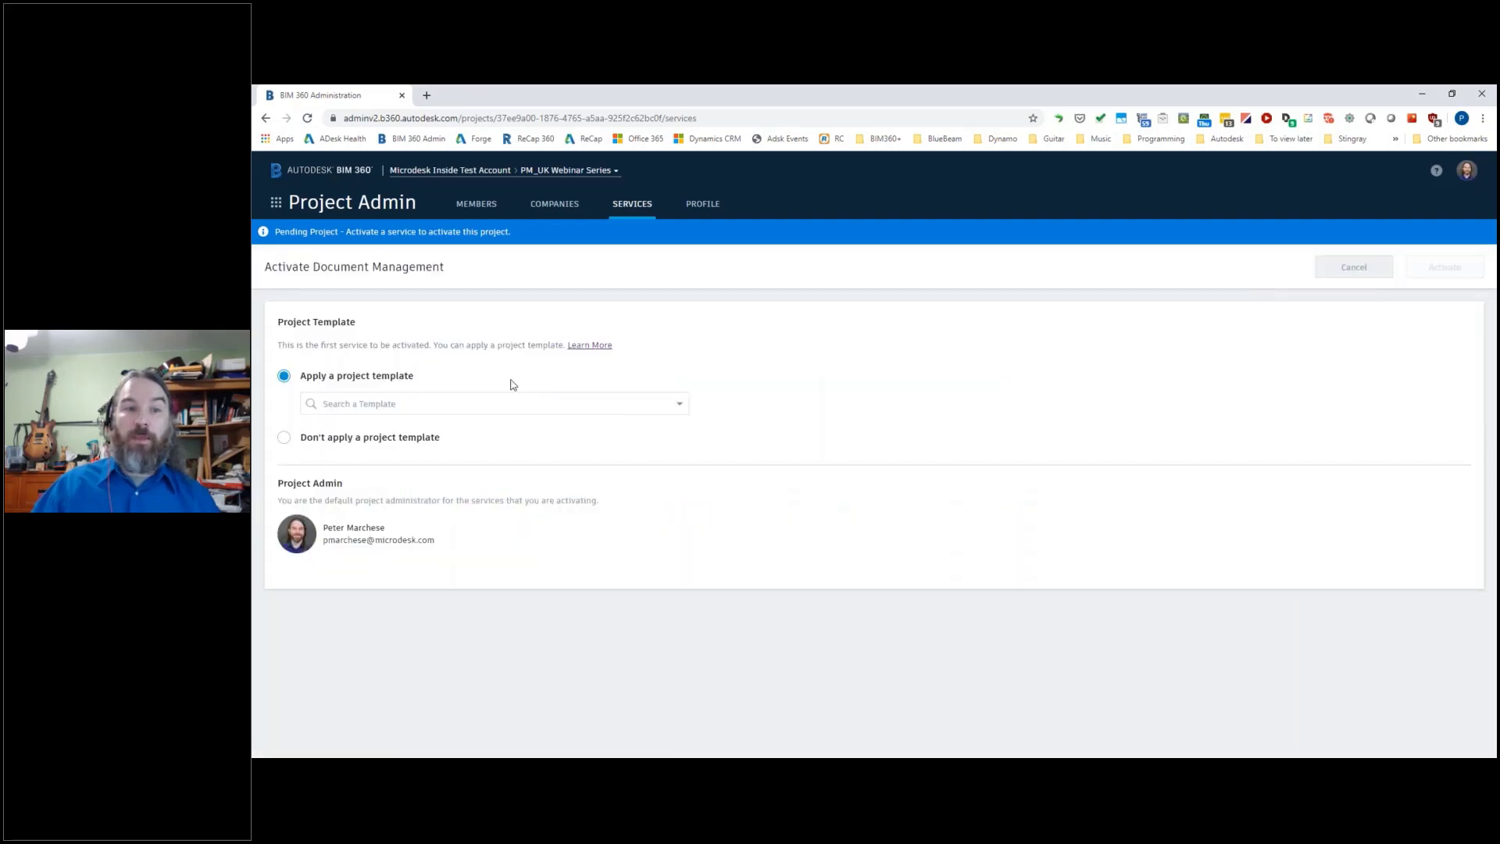
click(489, 405)
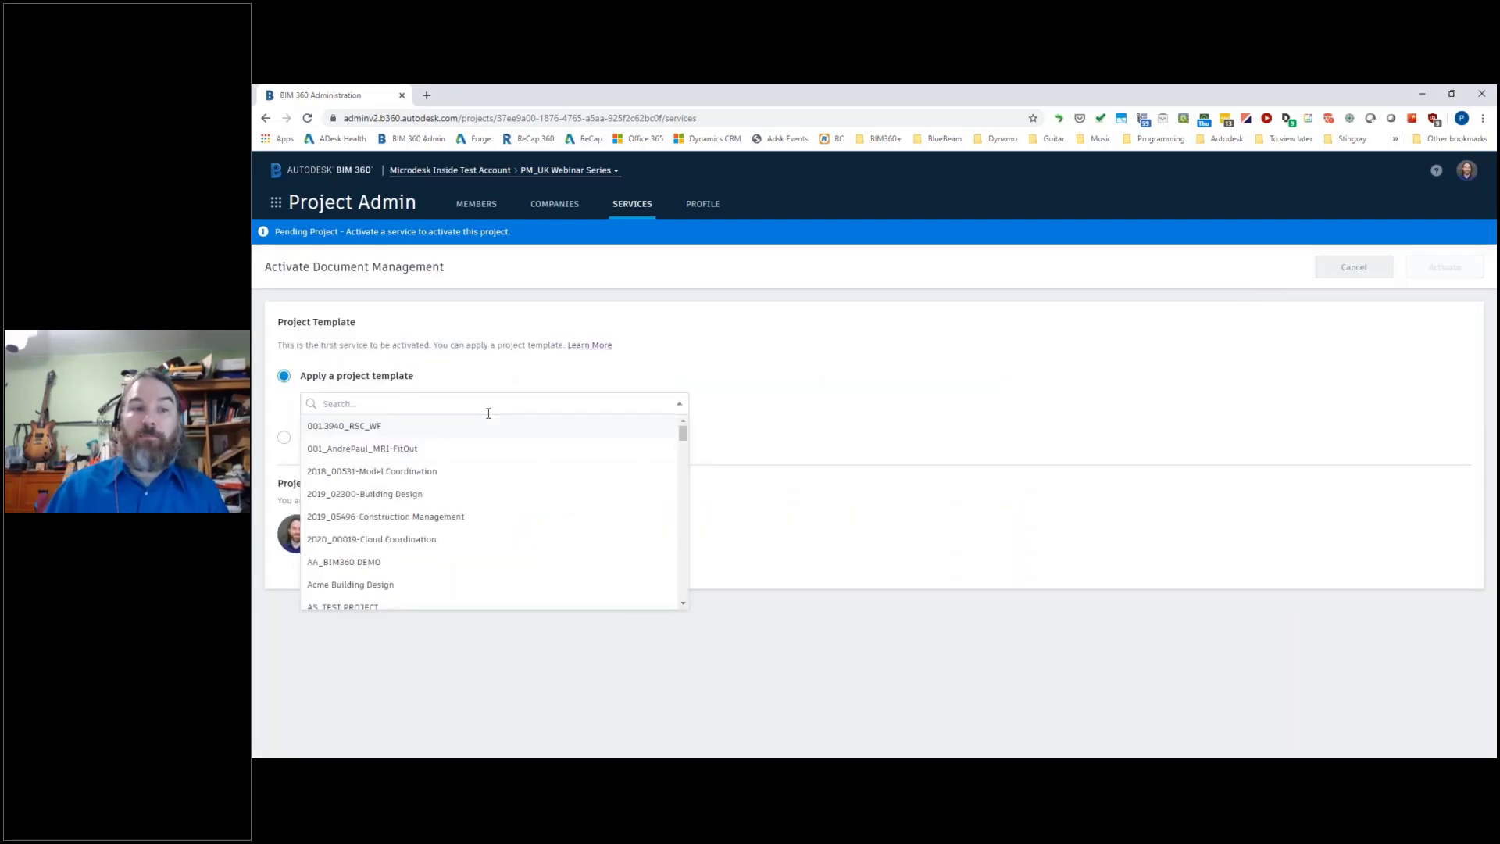
click(744, 352)
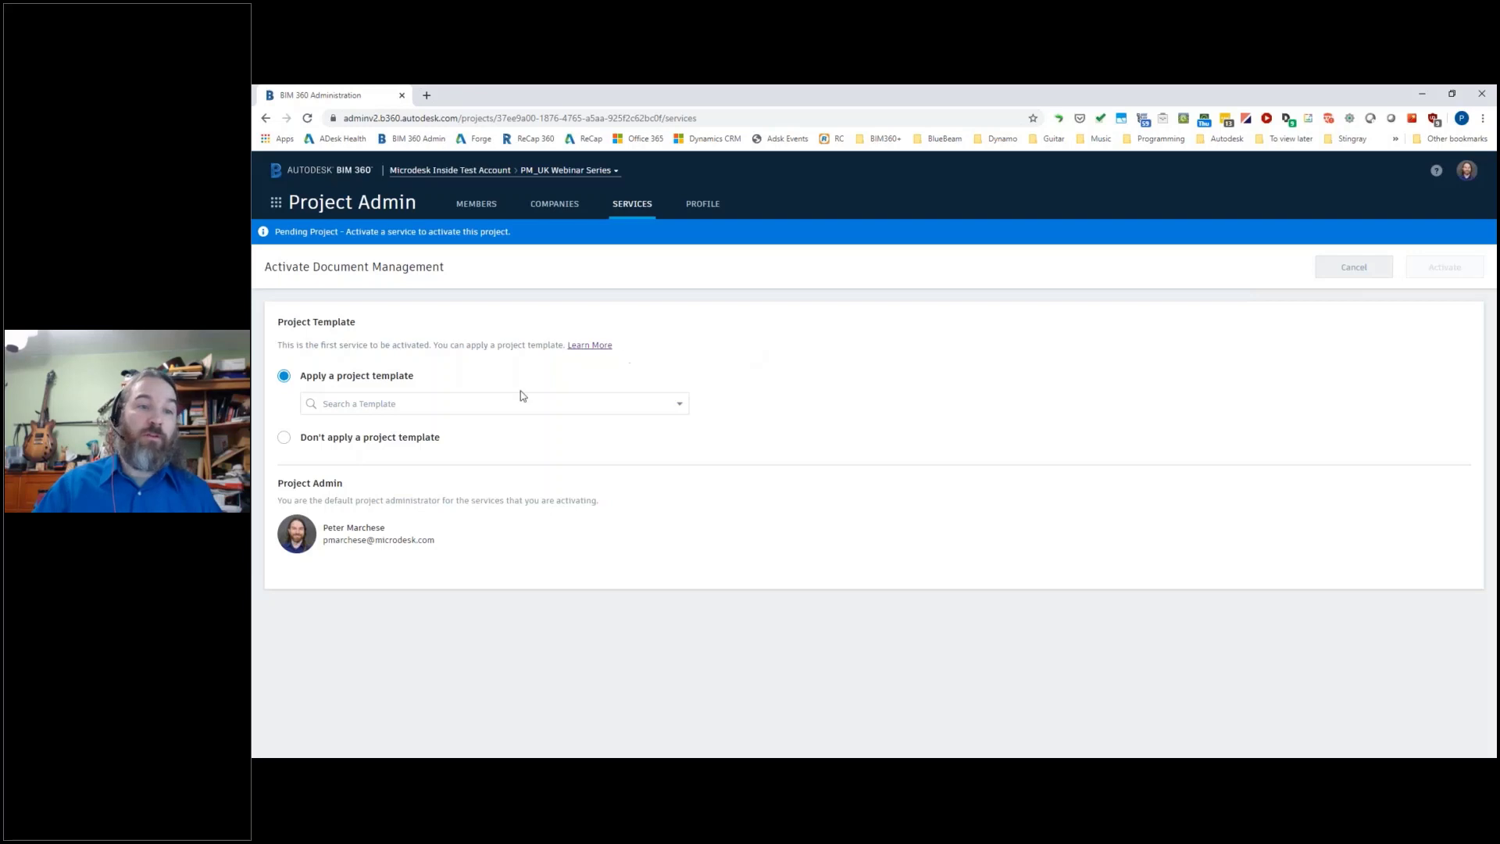
click(283, 436)
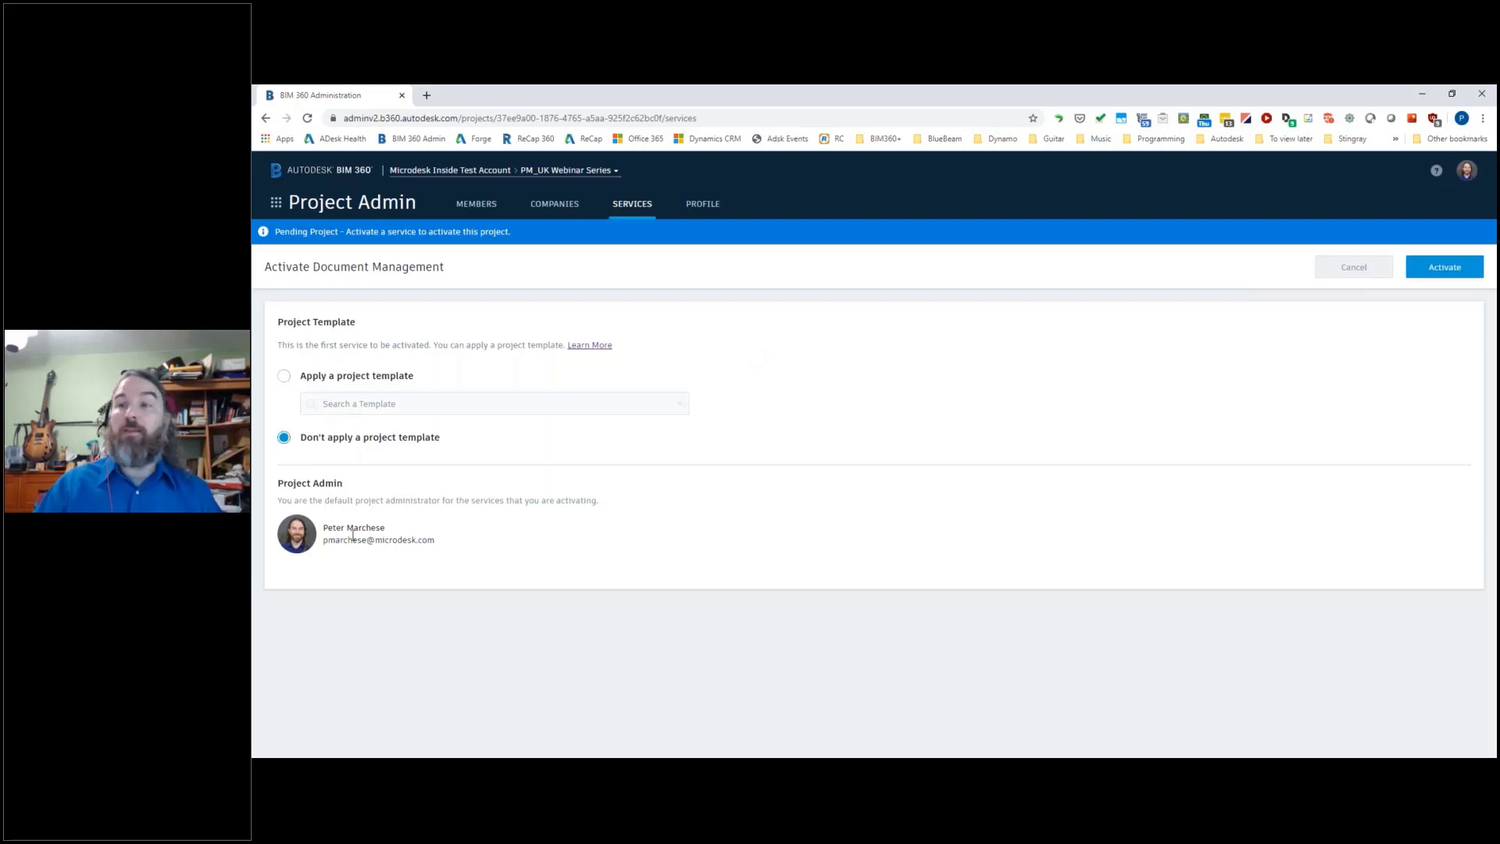
click(1444, 270)
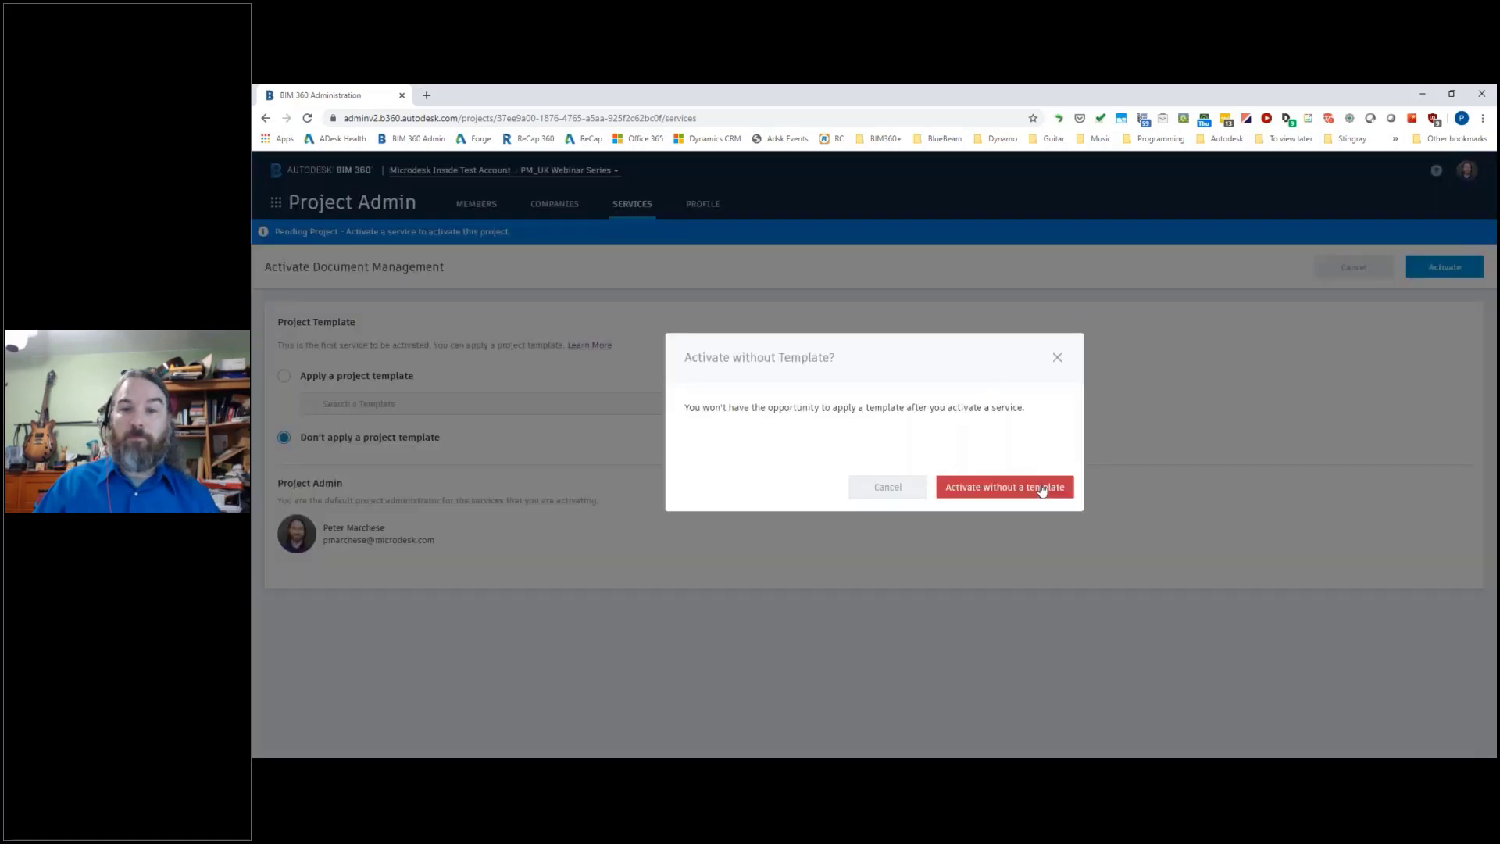
click(1042, 487)
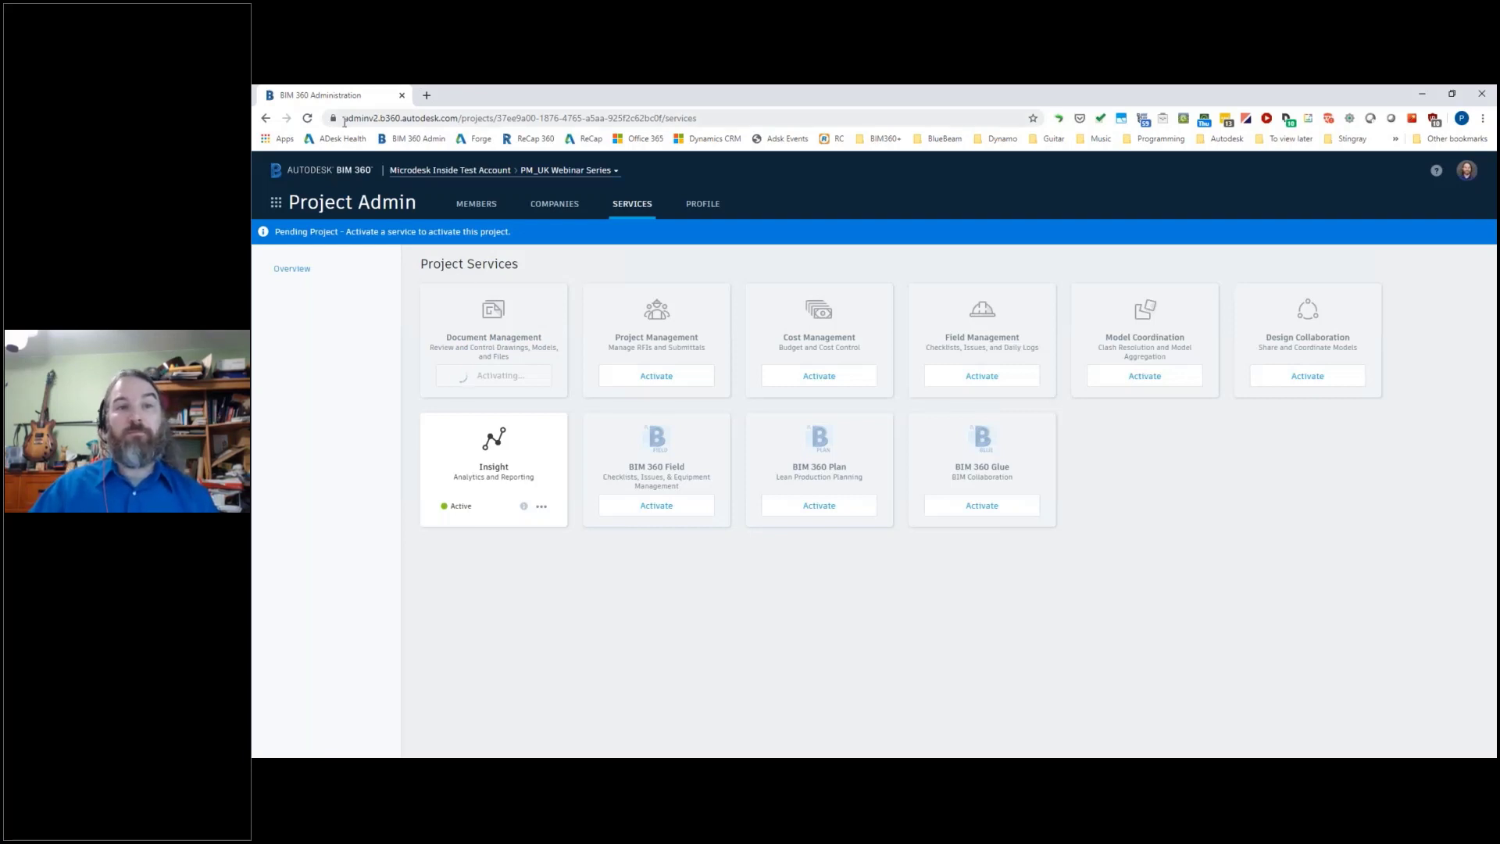
Step: Search the Account Admin project directory for "uk" and open the PM_UK Webinar Series project
click(276, 203)
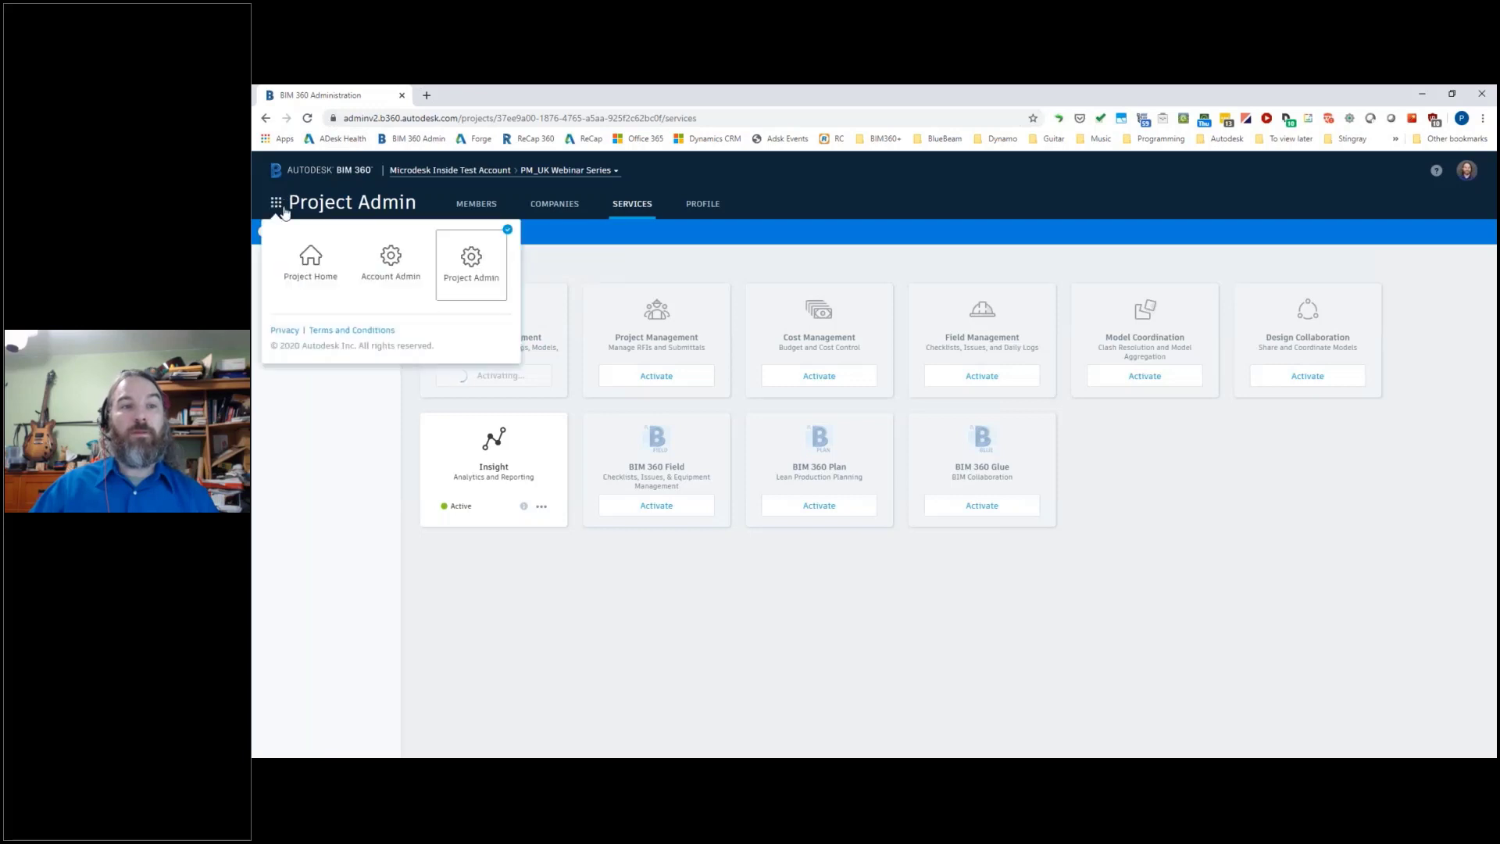
click(390, 261)
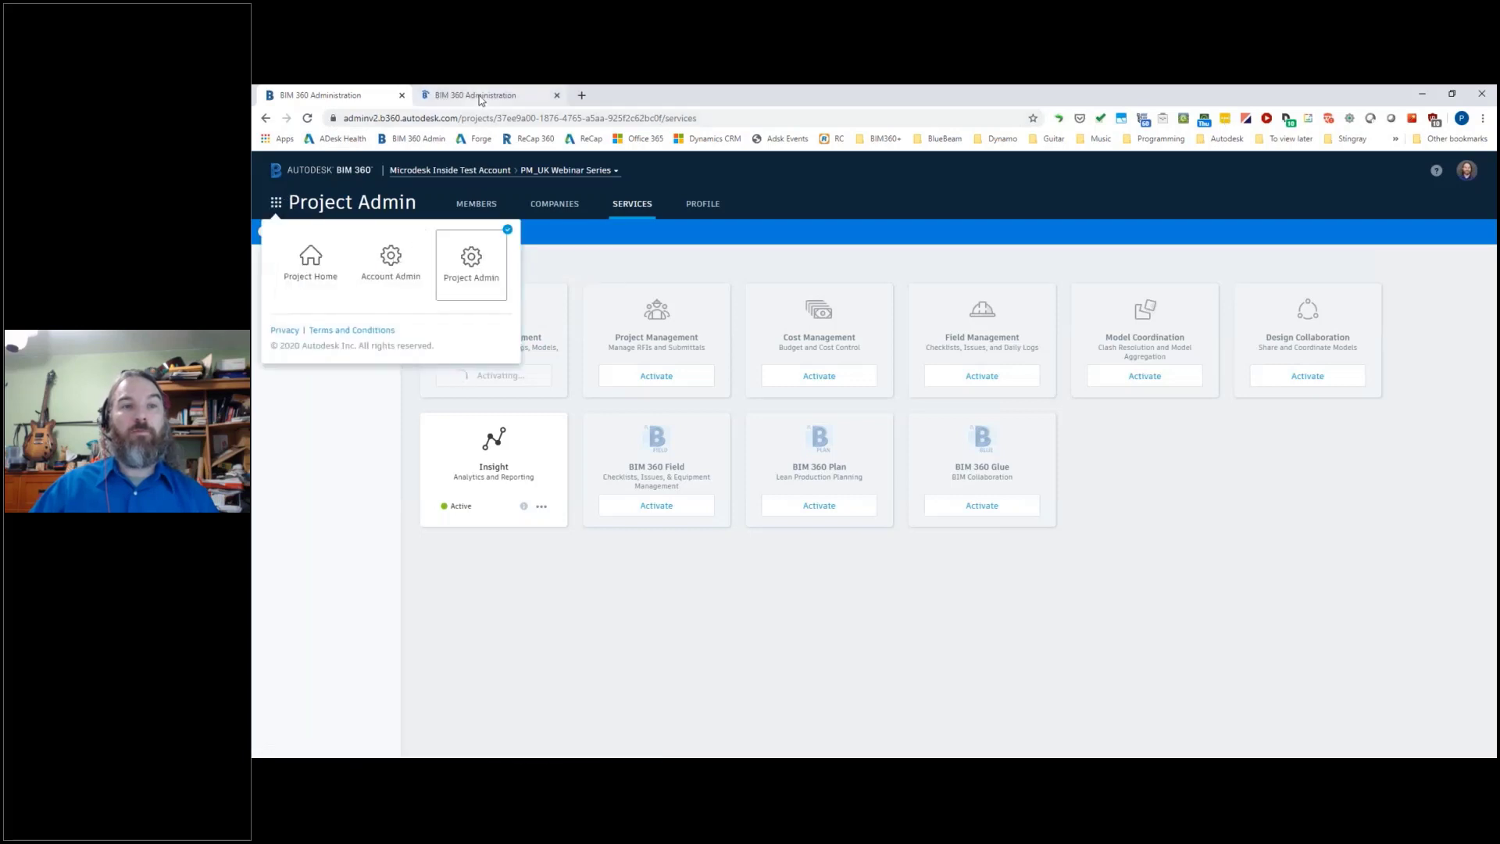
click(874, 283)
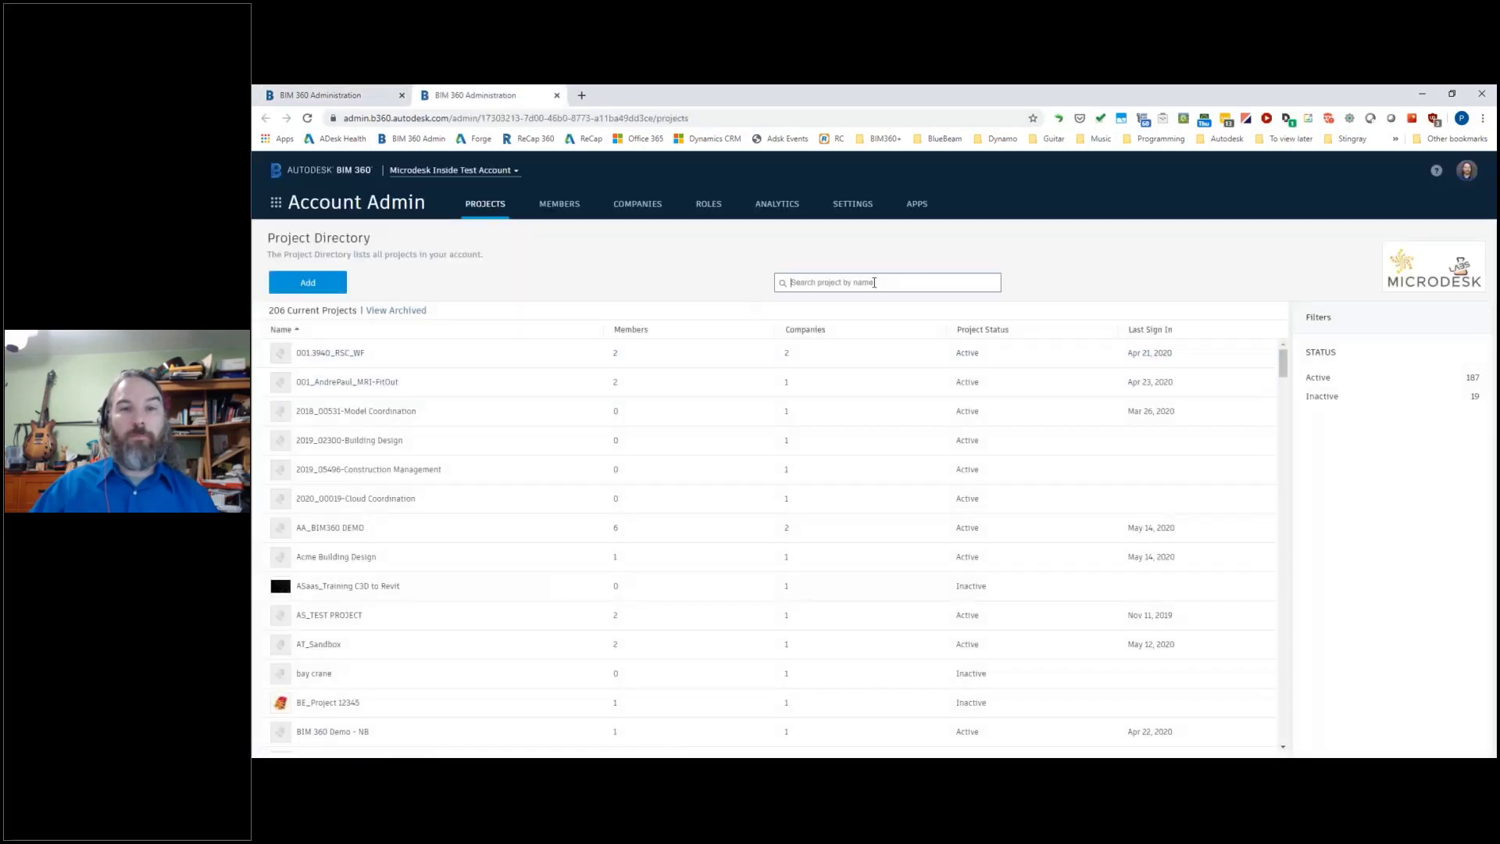
text(uk)
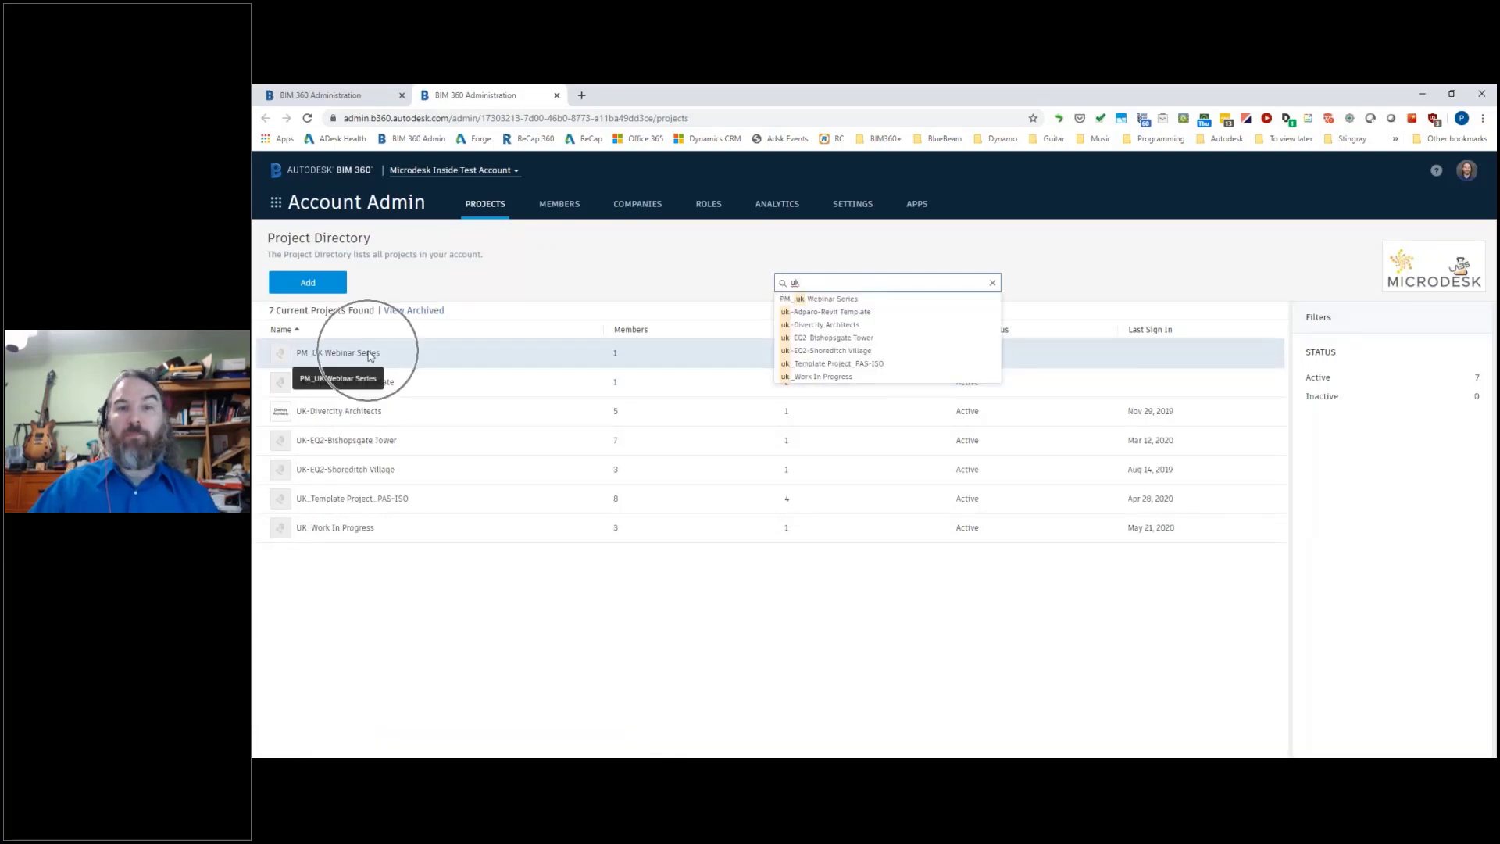
click(369, 353)
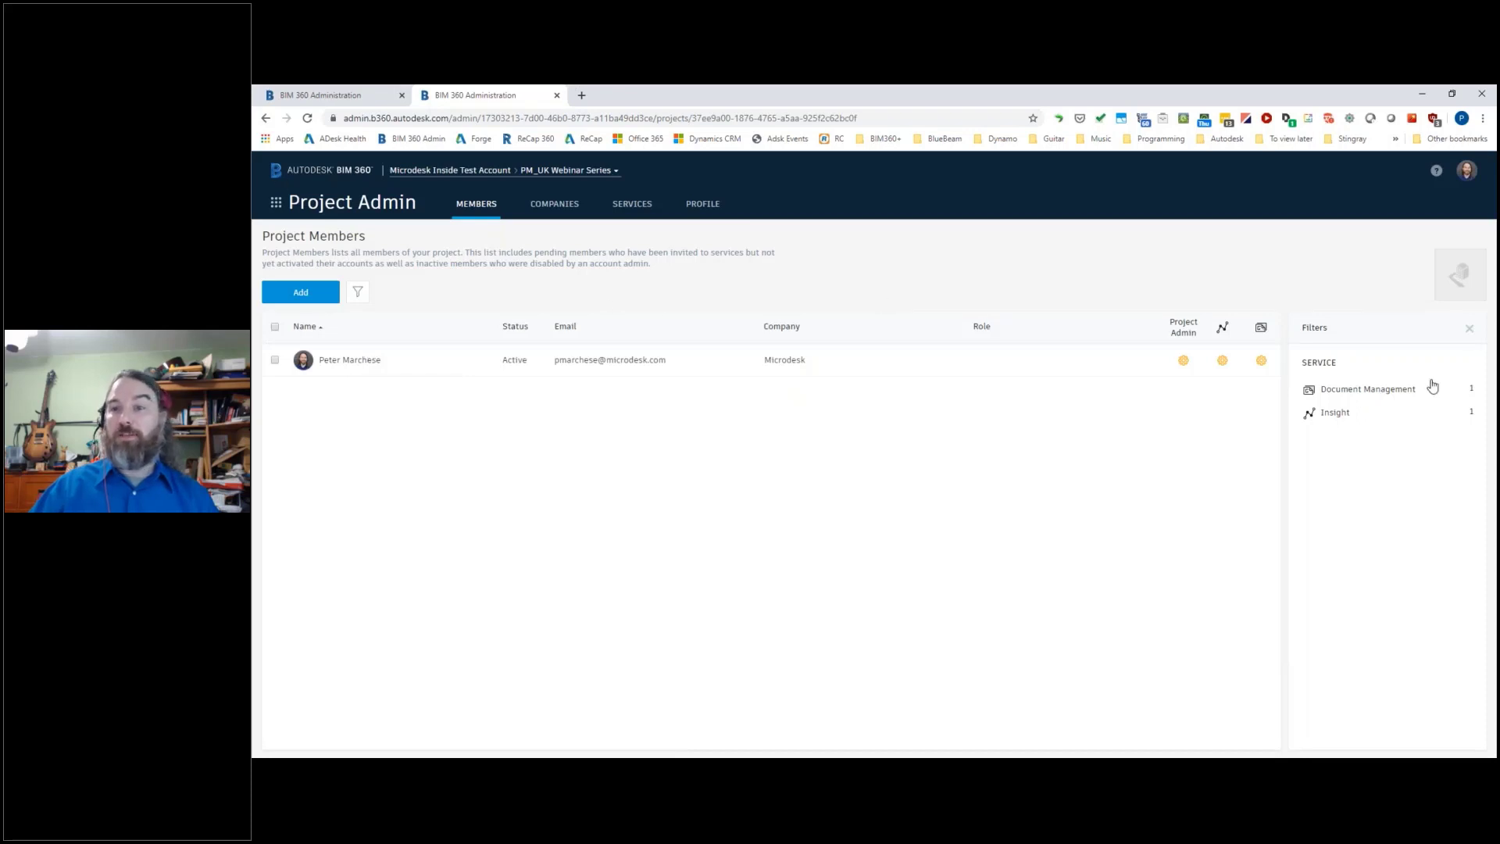
Step: Open the Document Management module of the PM_UK Webinar Series project
click(1221, 363)
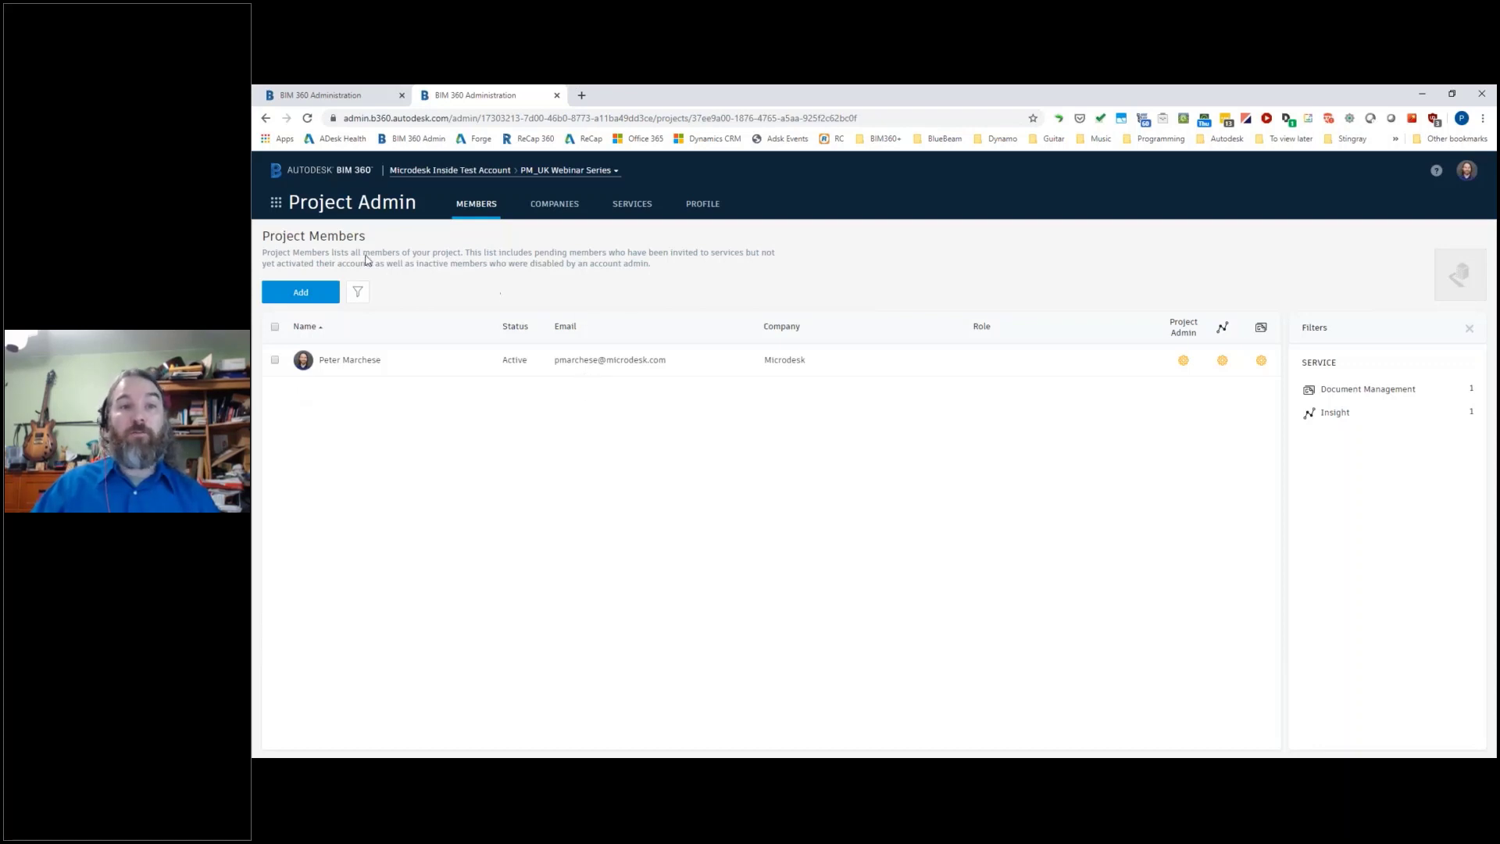
click(276, 204)
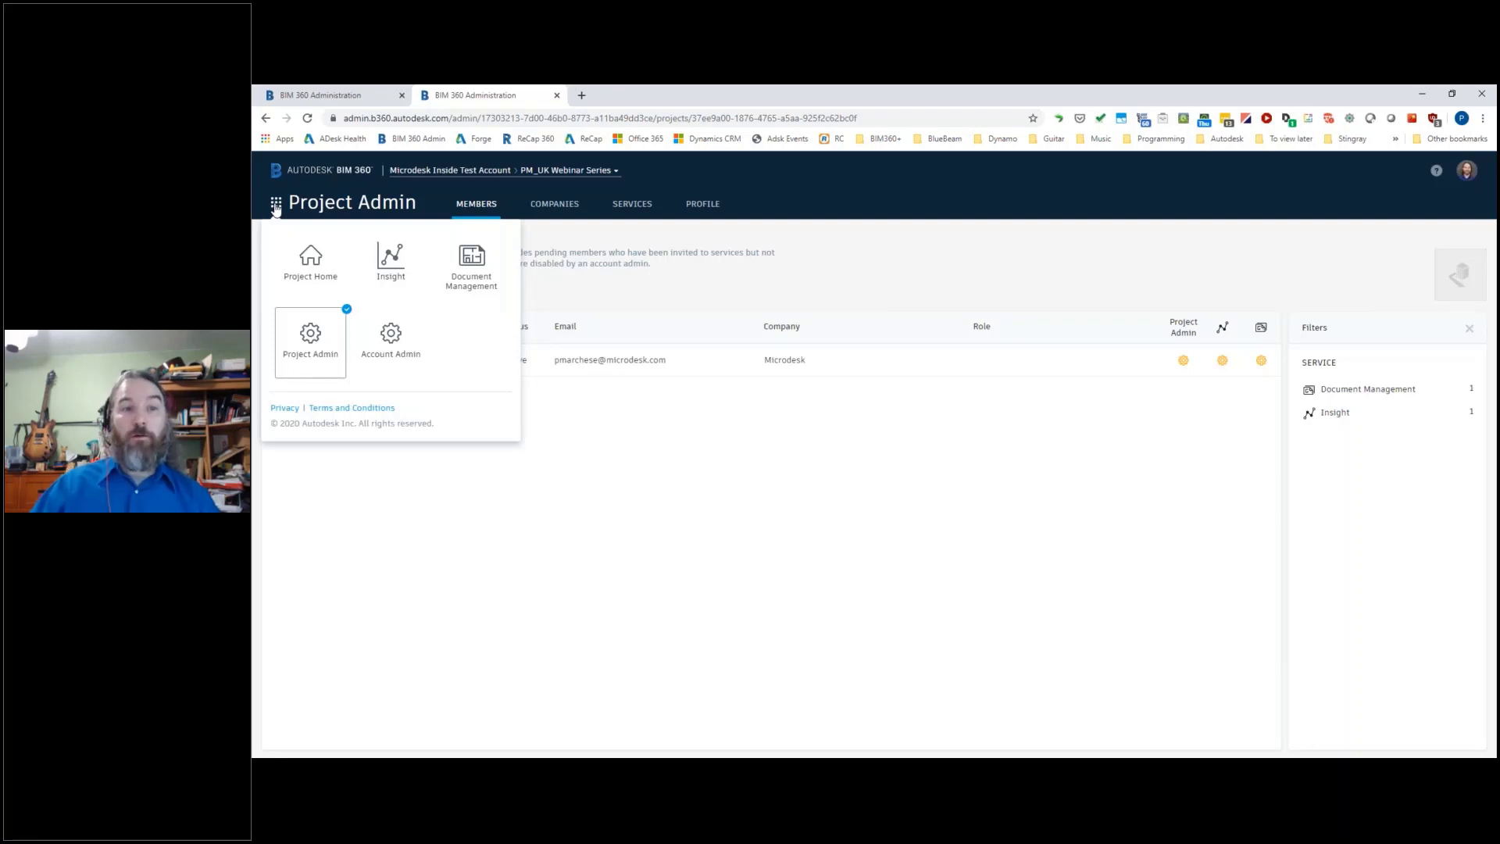
click(461, 268)
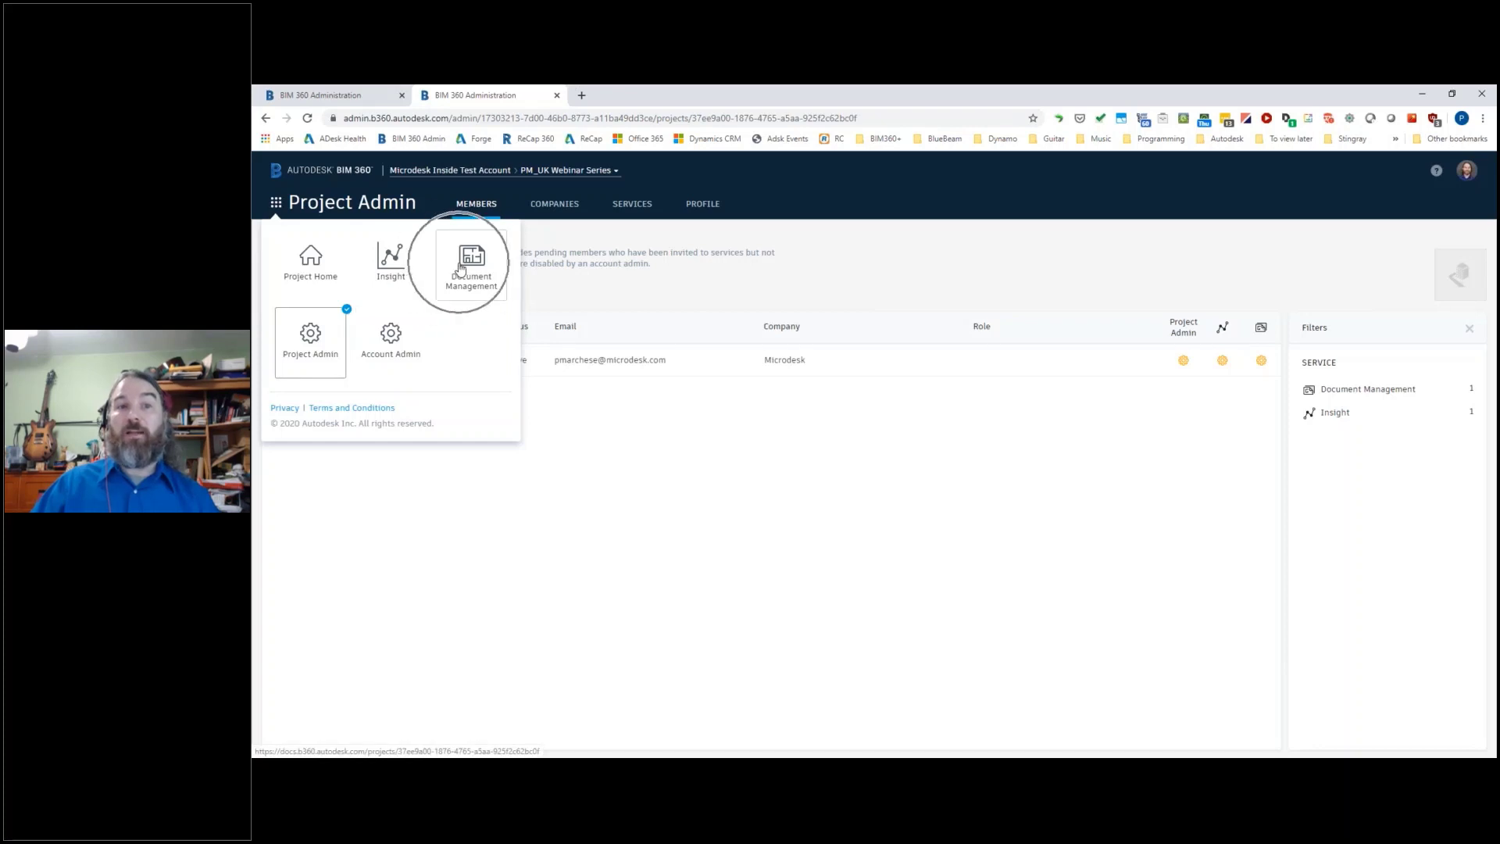
click(611, 95)
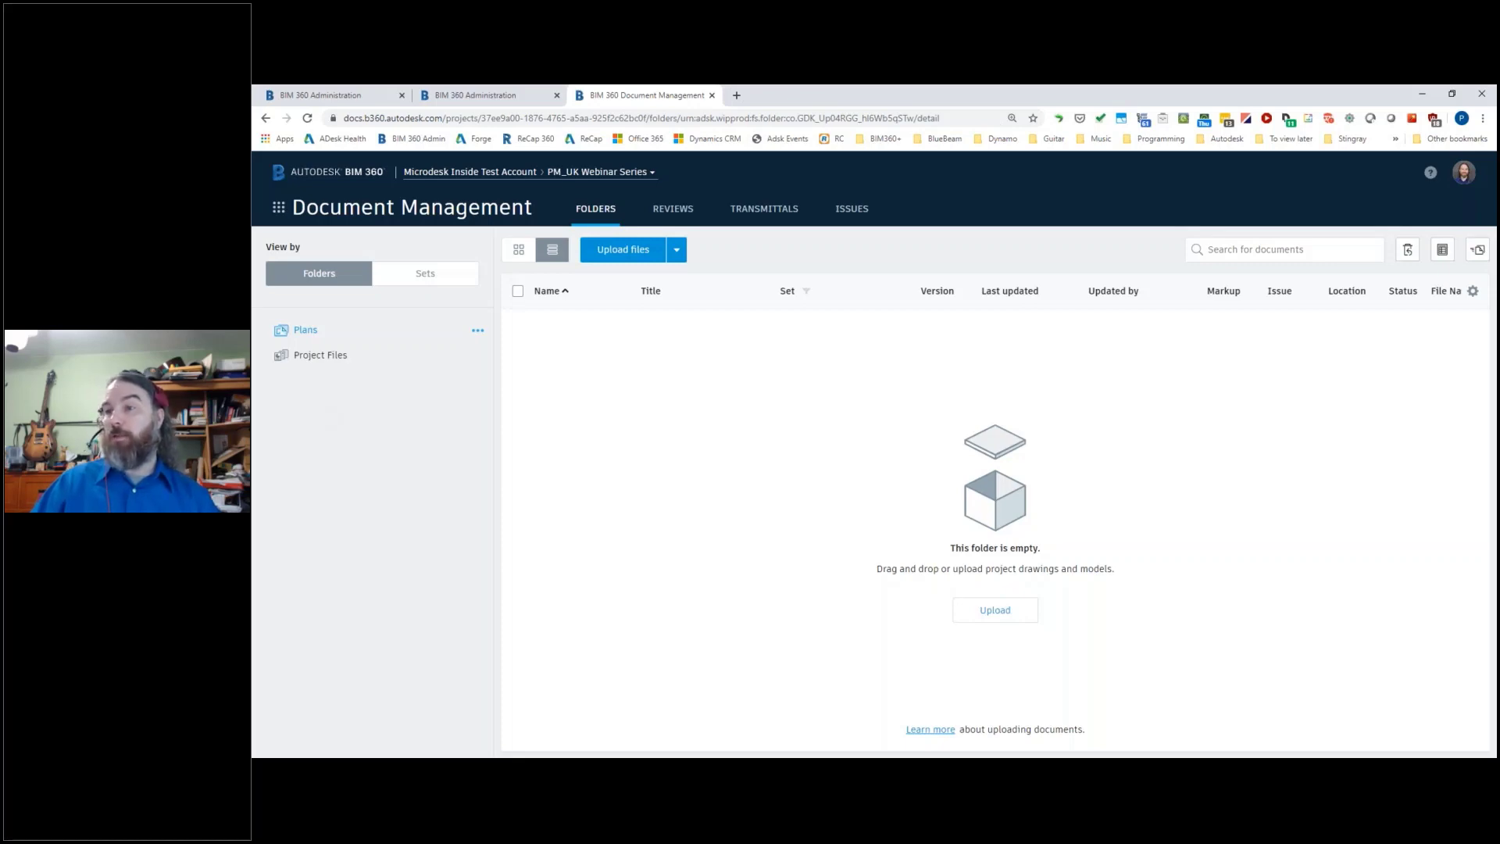
Step: Switch to the presentation and advance to the Plans and Project Files slide
key(alt+Tab)
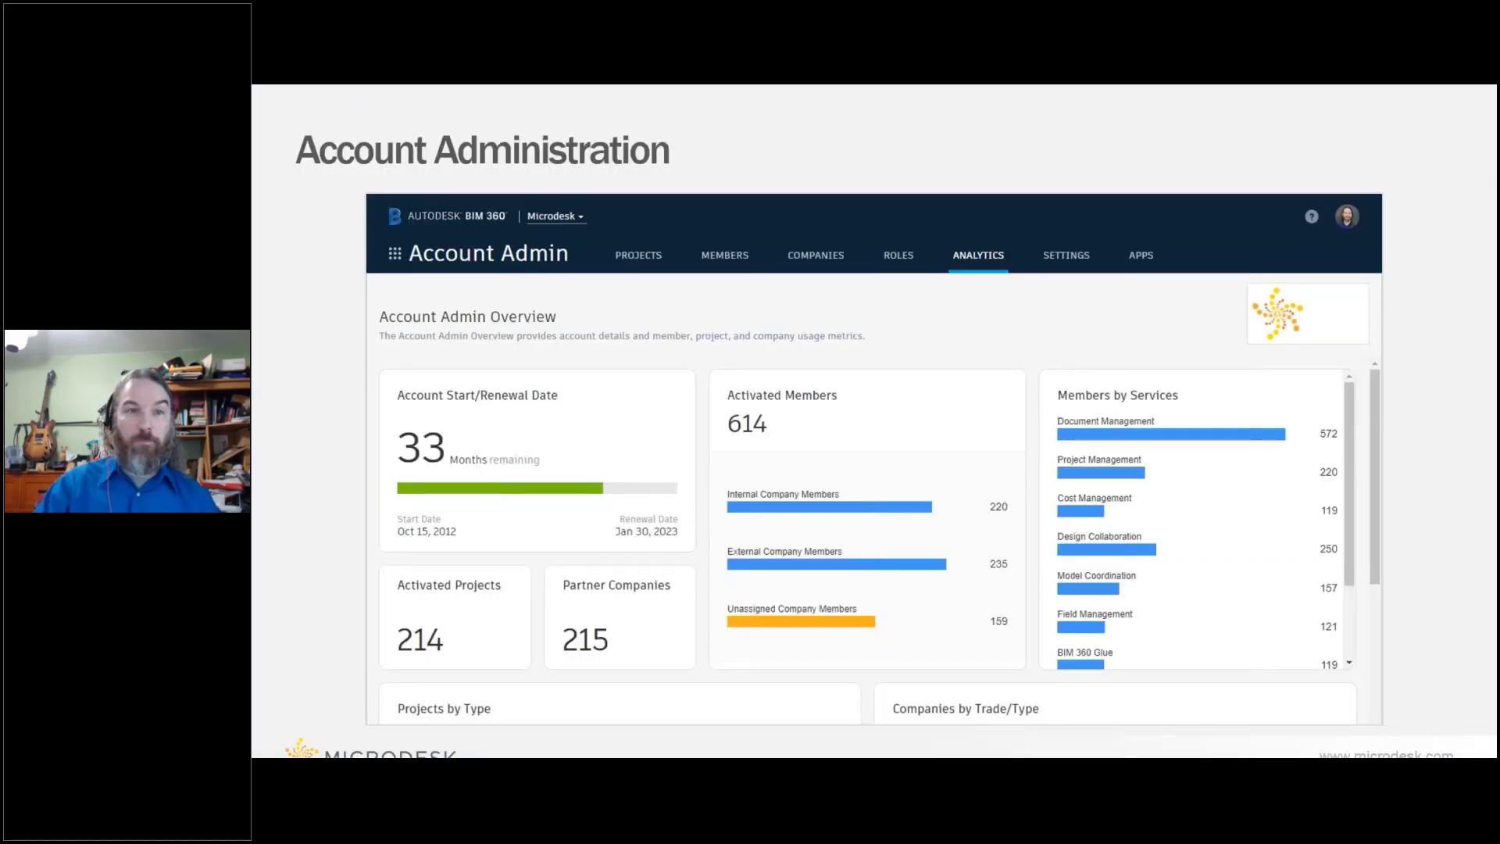
key(Right)
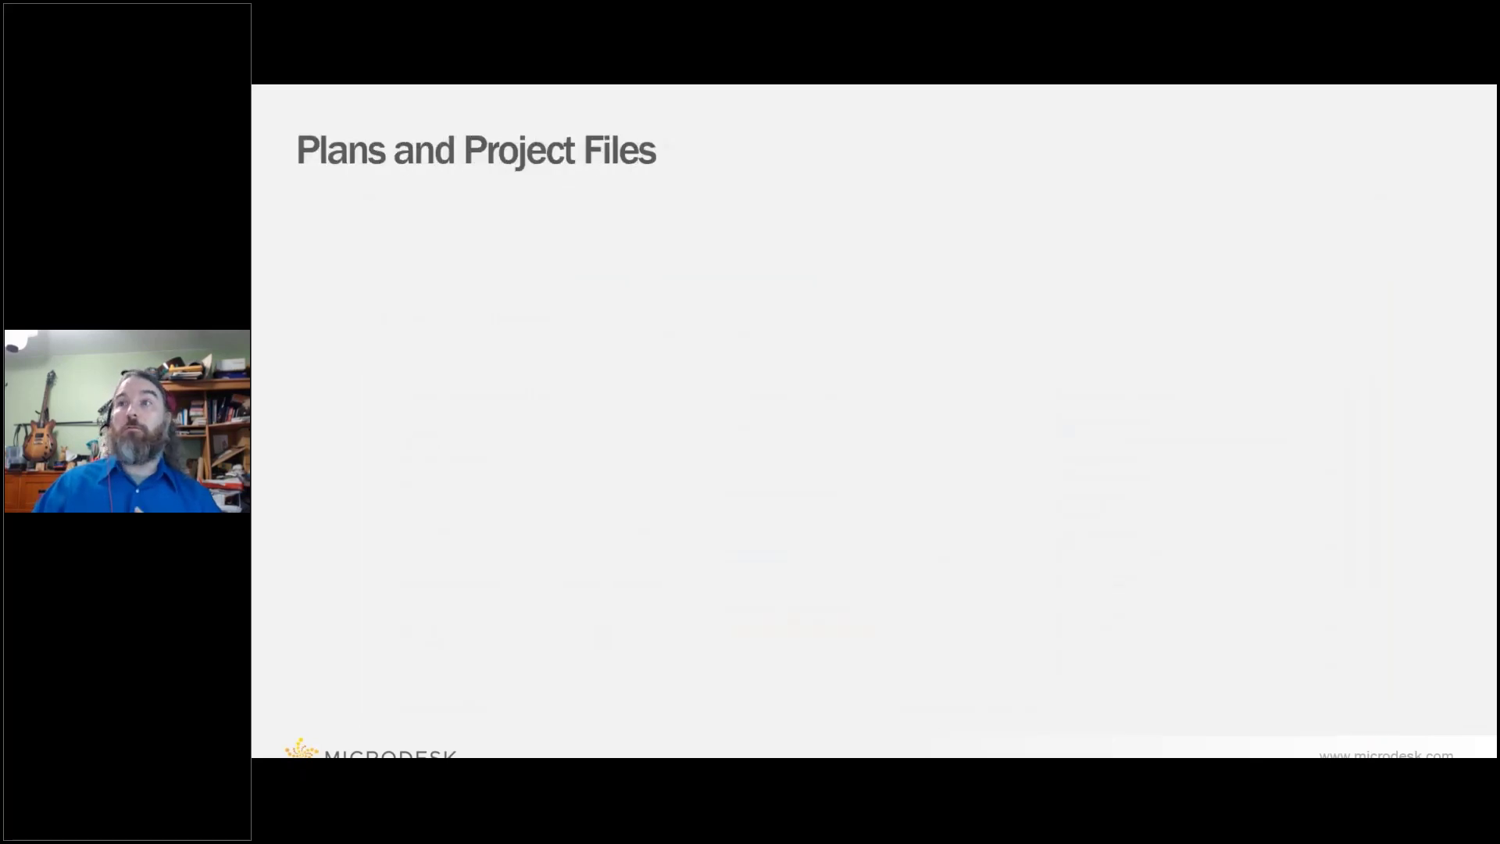
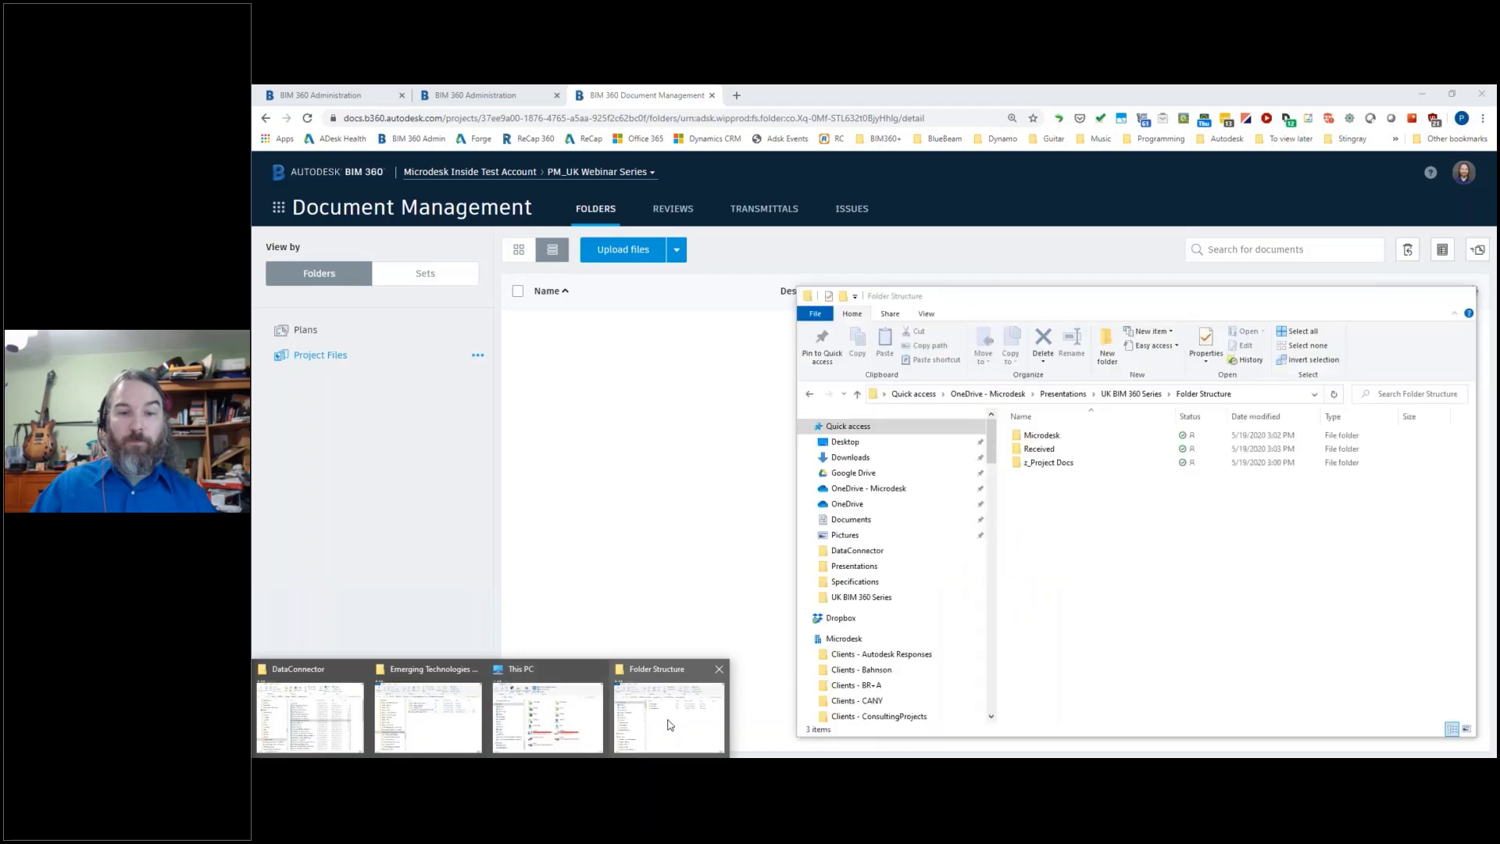
Step: Bring up the local Folder Structure window and, in the BIM 360 drive, open Microdesk Inside Test Account > PM_UK Webinar Series > Project Files
click(674, 722)
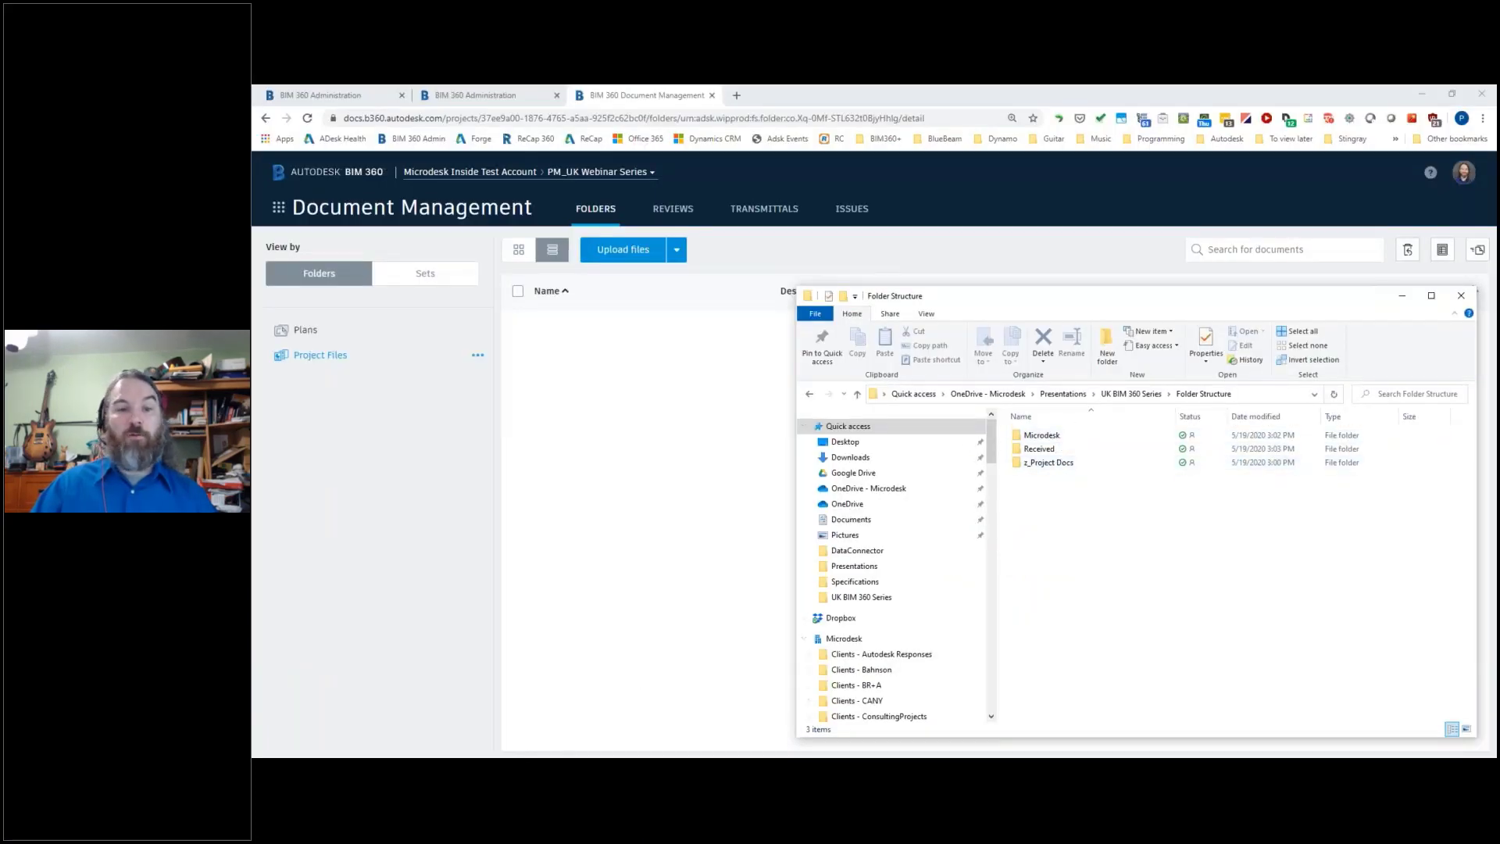
click(568, 714)
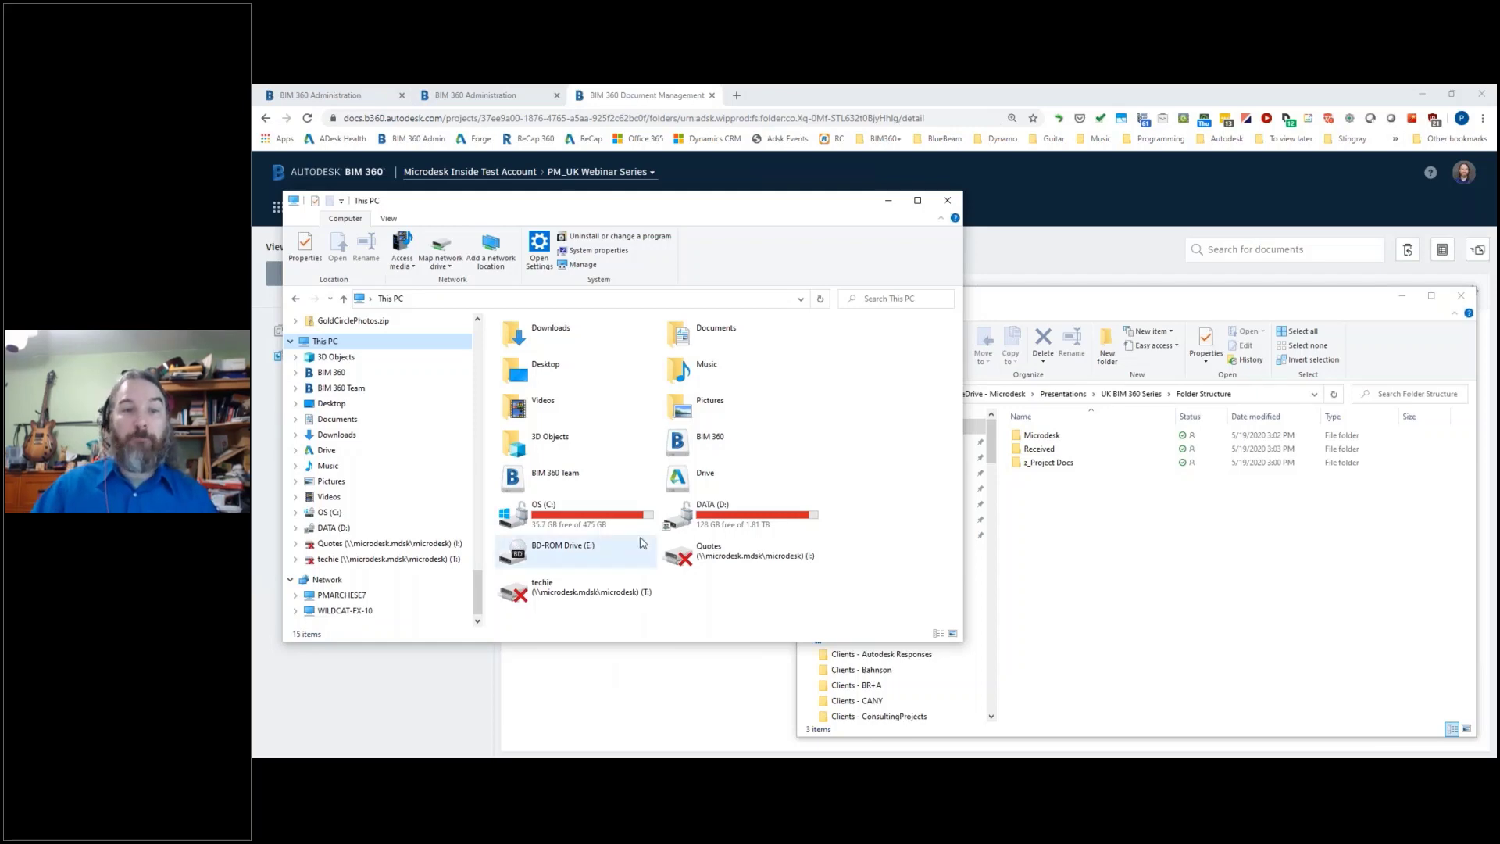
click(676, 444)
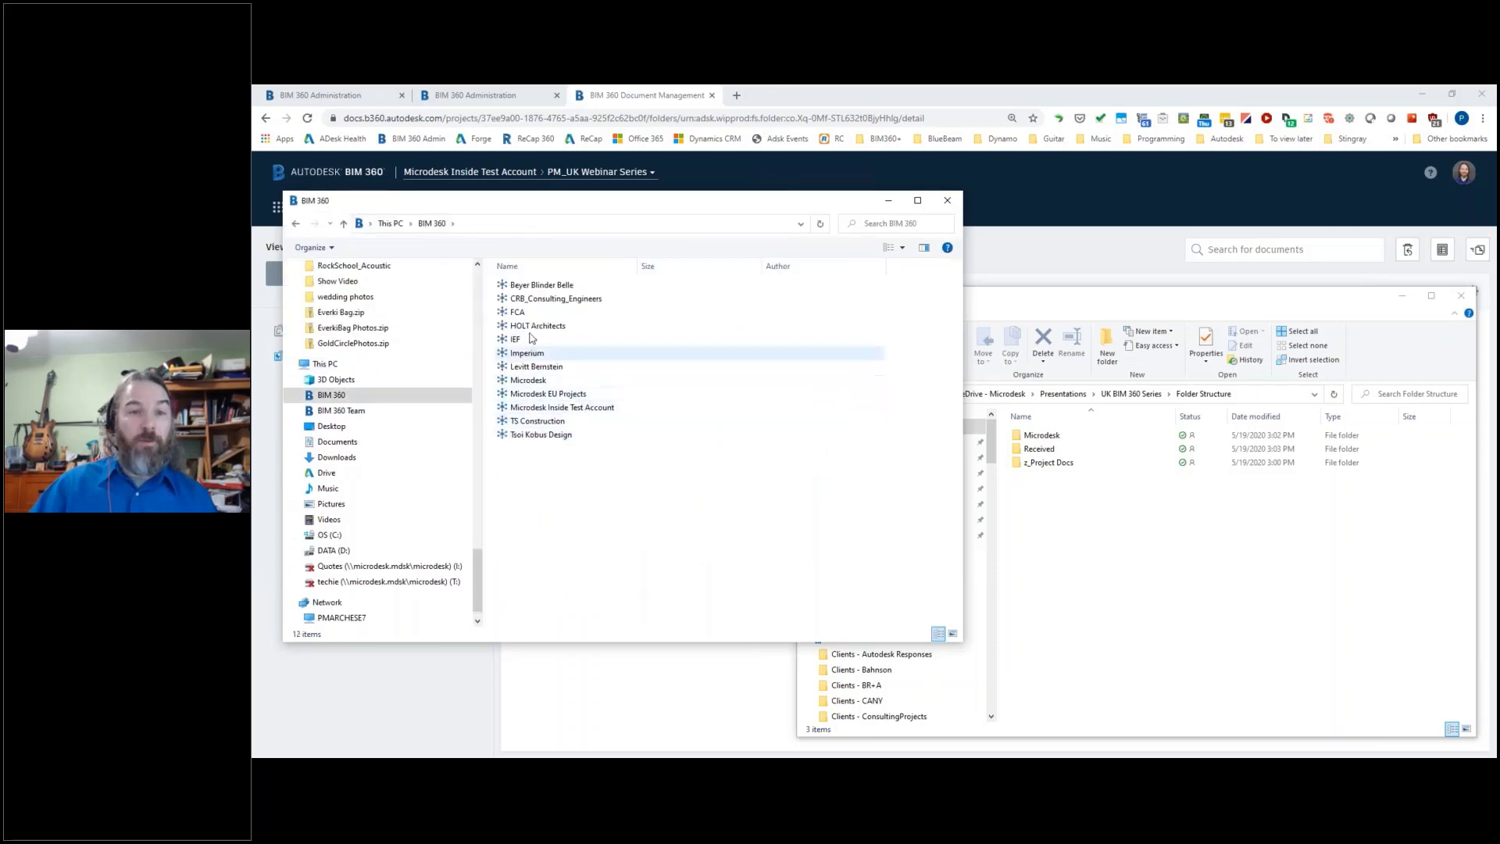
double_click(550, 408)
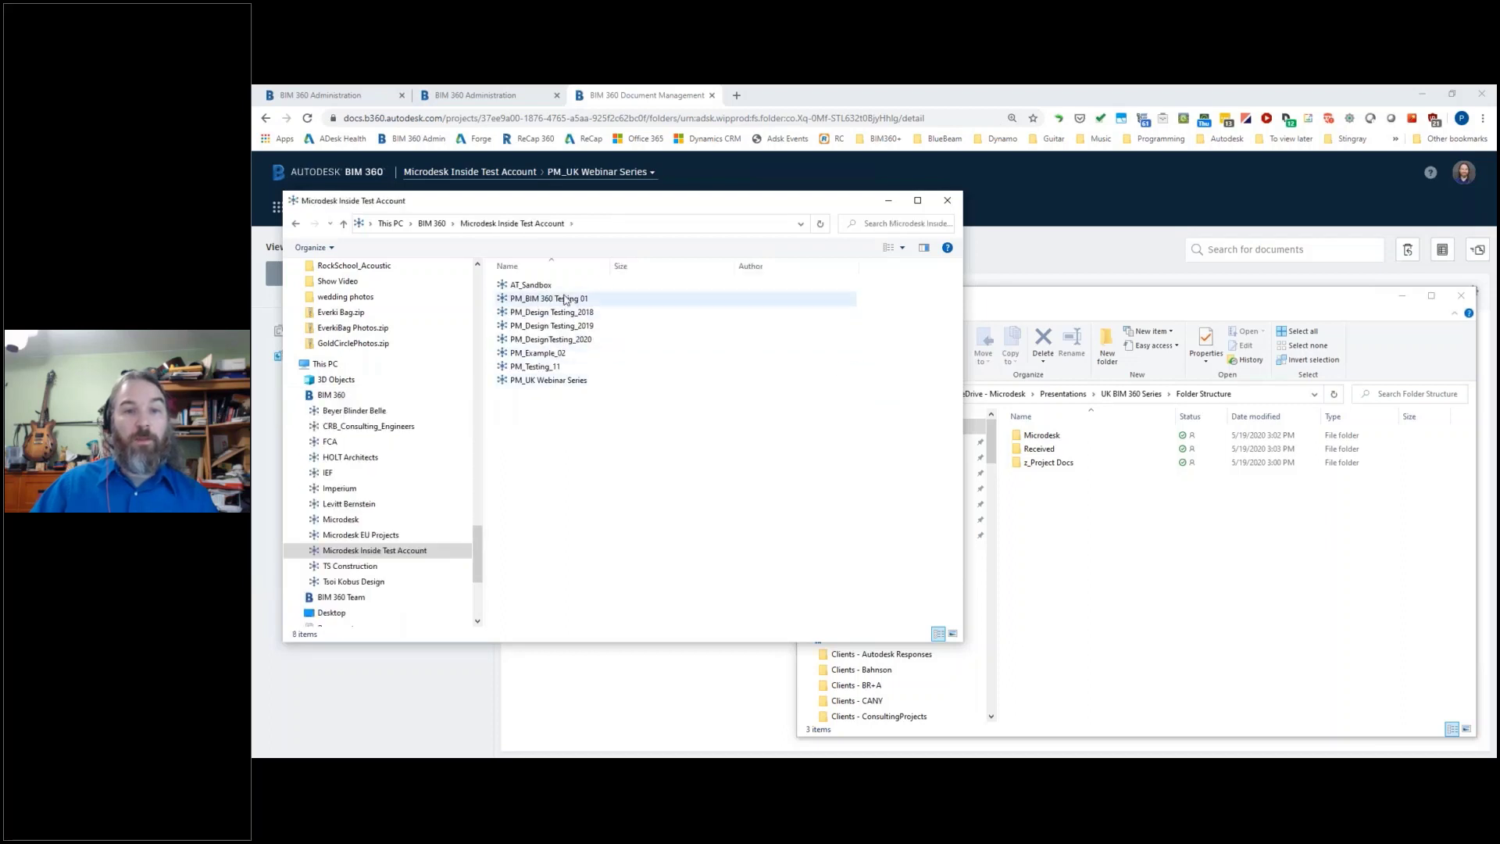
click(566, 382)
double_click(566, 381)
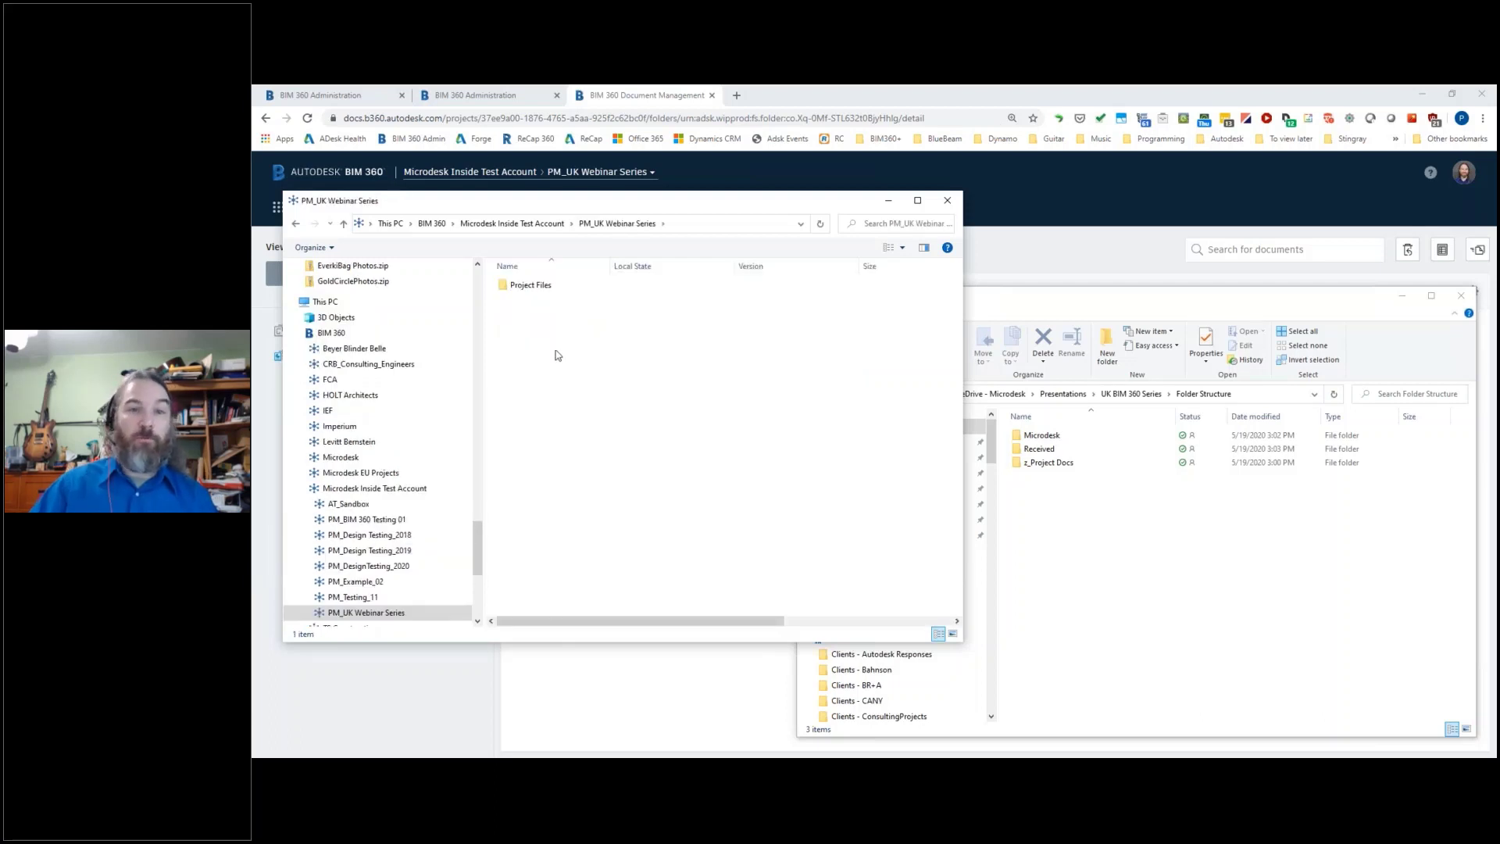
click(540, 289)
double_click(541, 290)
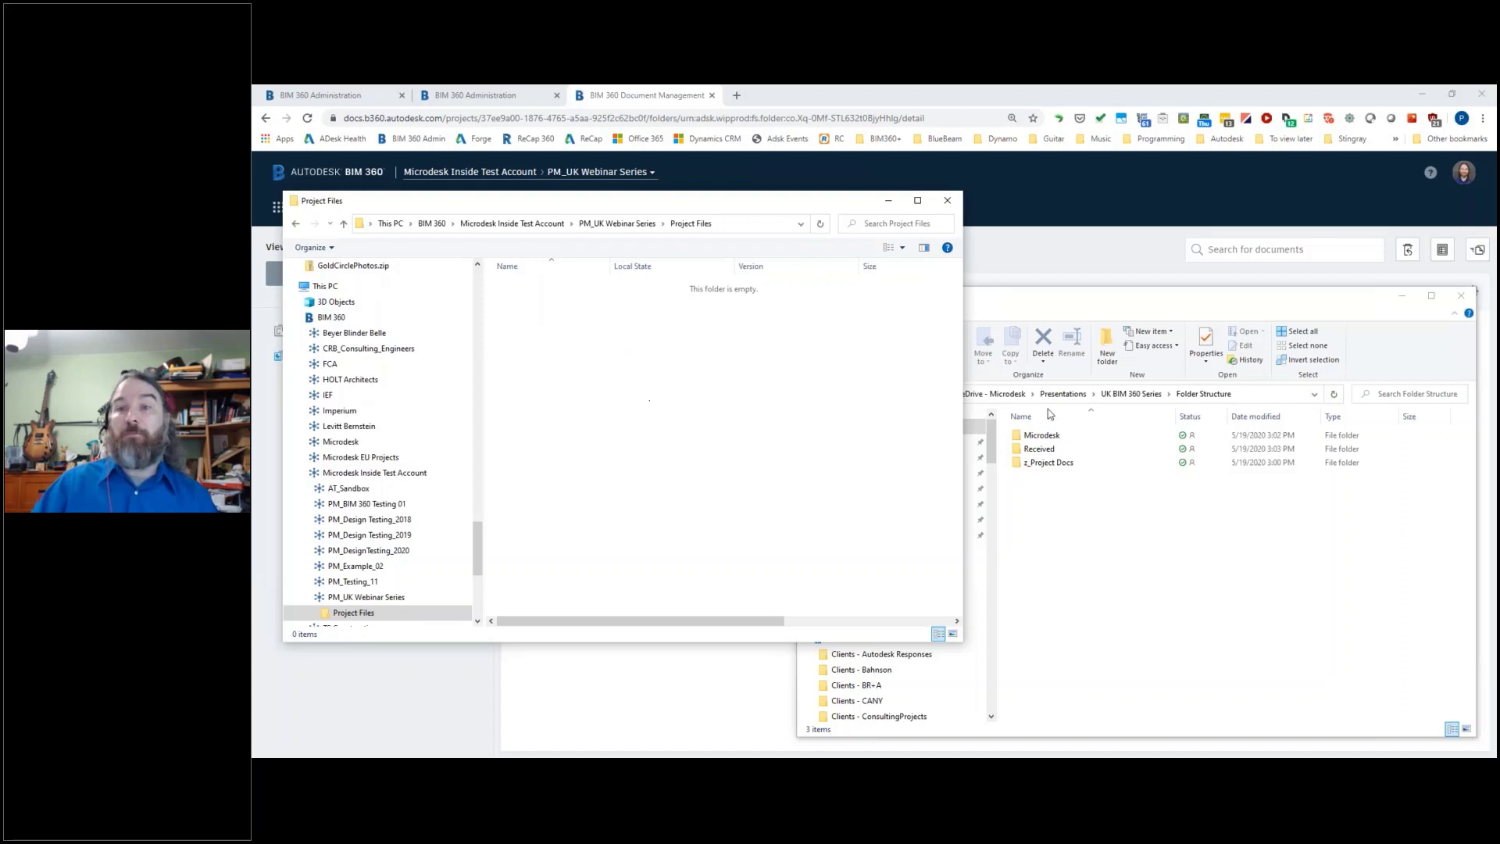
Step: Look through the local Microdesk folder down to _Project Management > Status and return to the Folder Structure folder
double_click(1066, 439)
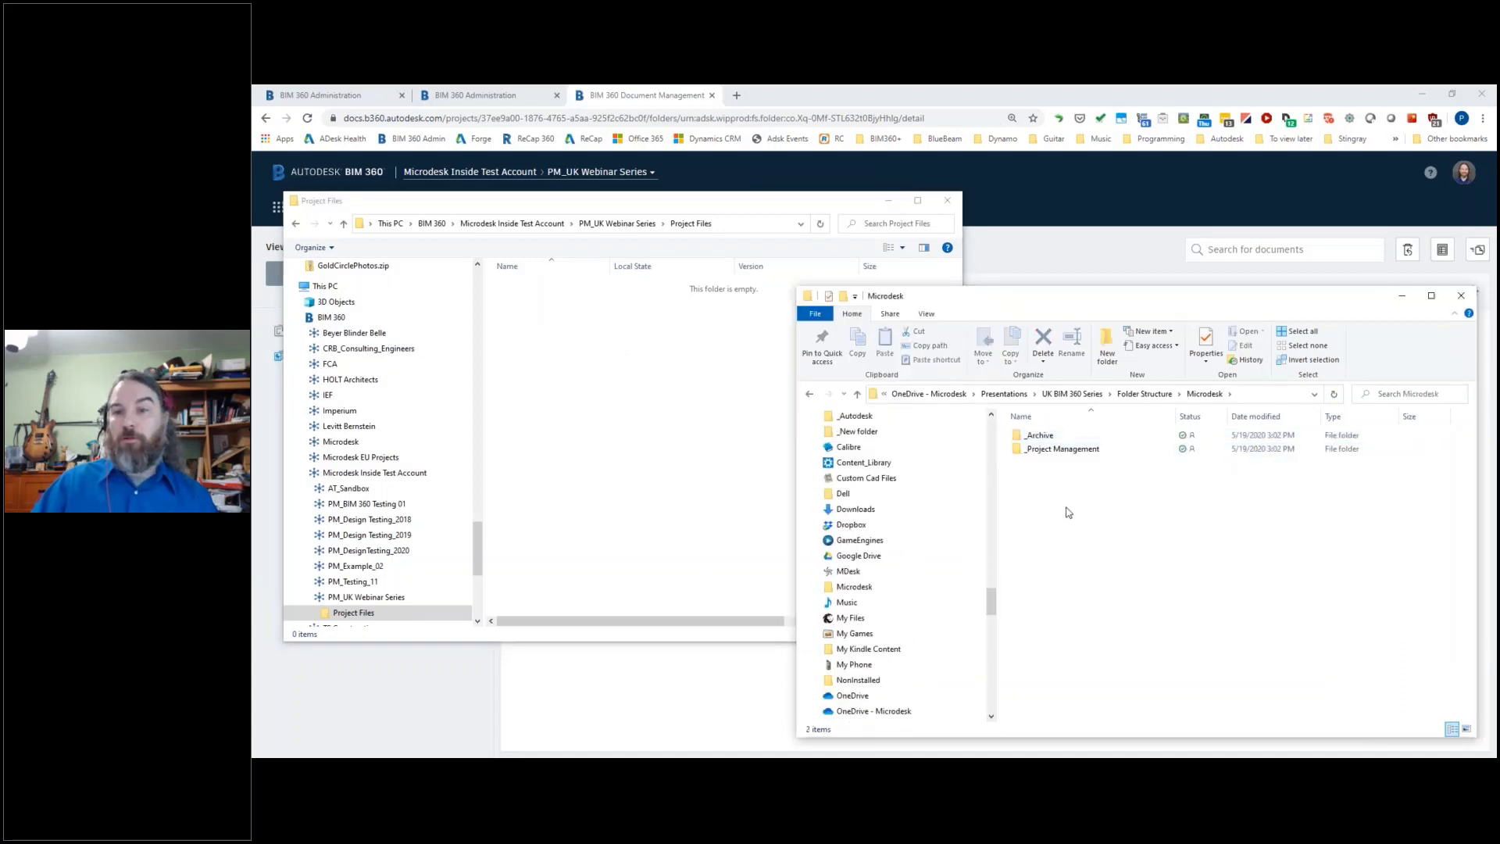
double_click(1047, 449)
double_click(1044, 464)
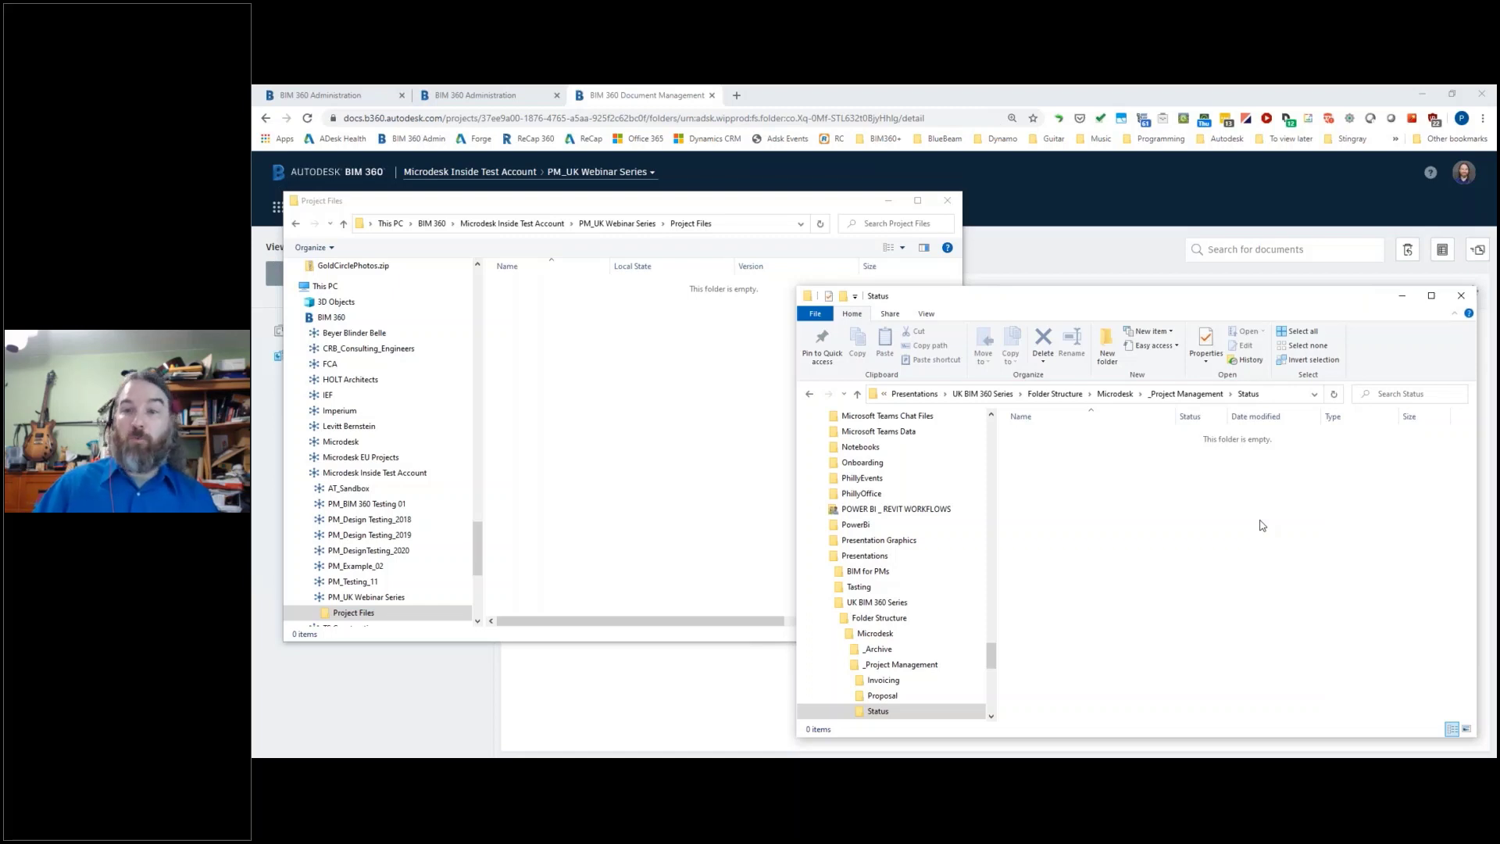
click(982, 394)
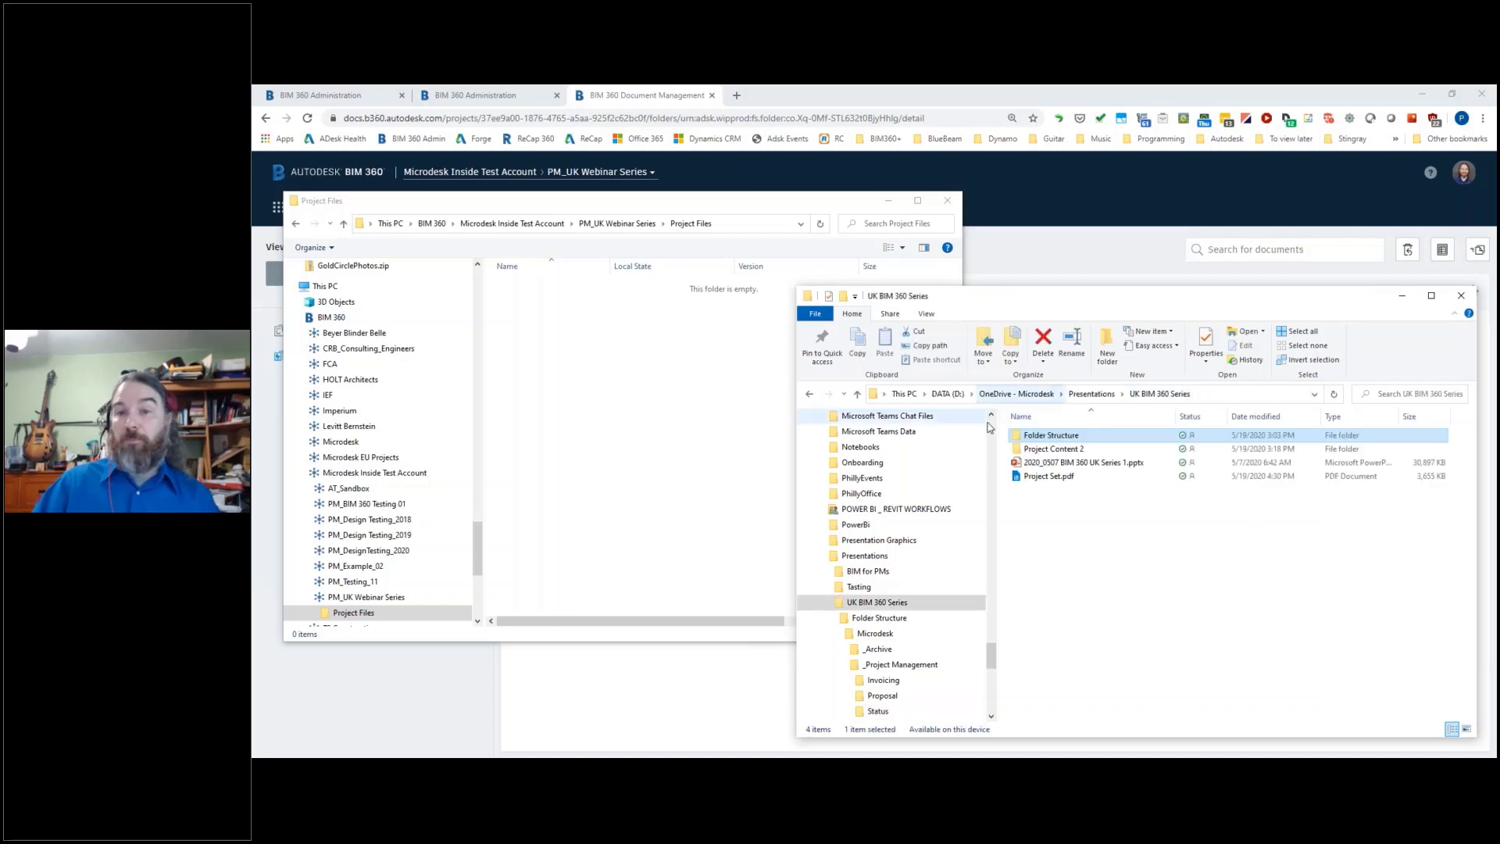
double_click(1054, 437)
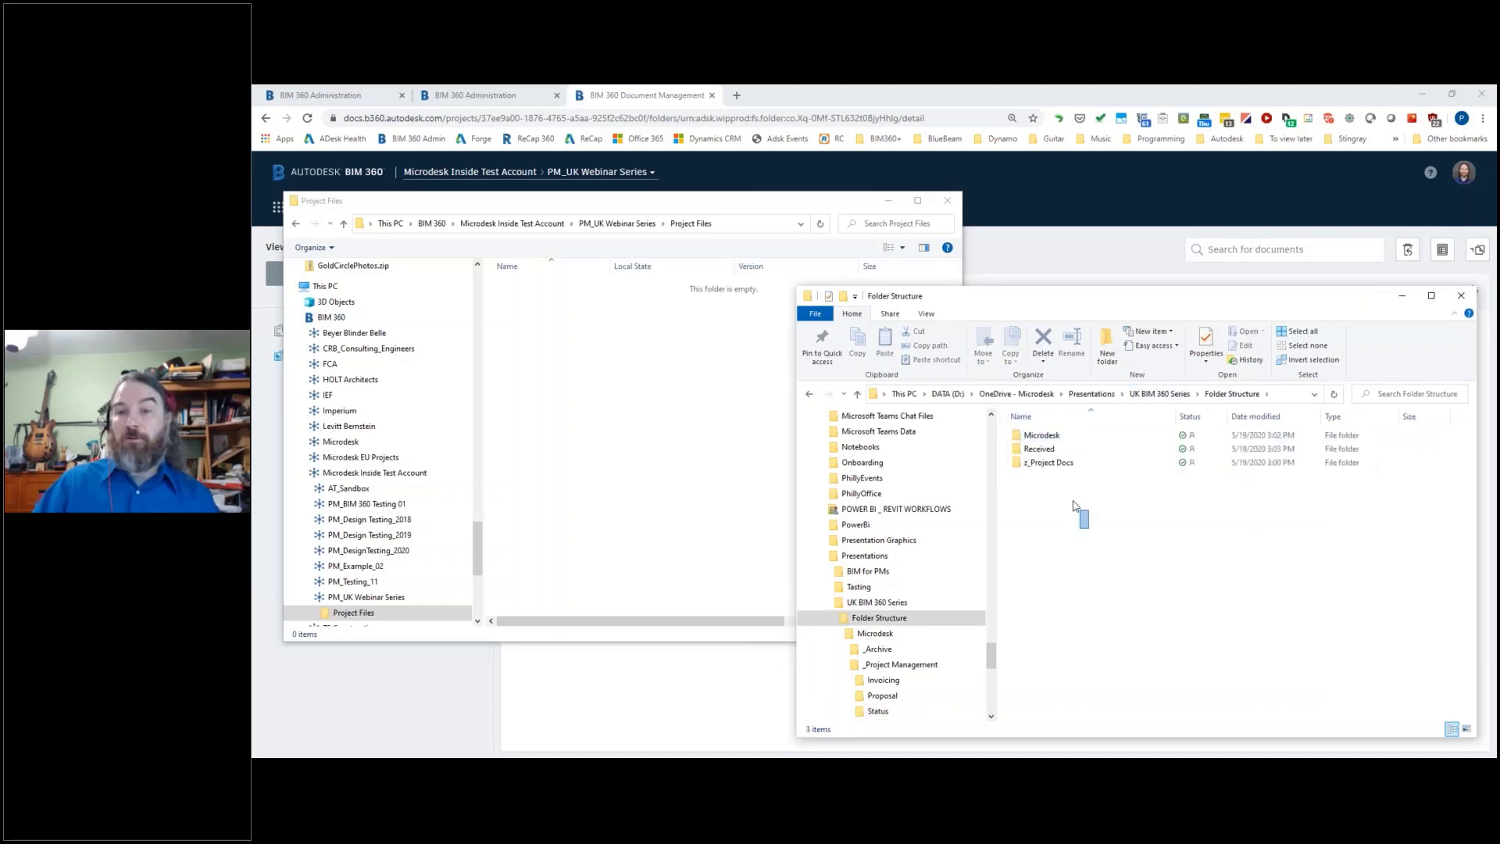
Step: Copy the Microdesk, Received and z_Project Docs folders into the project's Project Files folder and refresh its listing
drag(1074, 507, 659, 408)
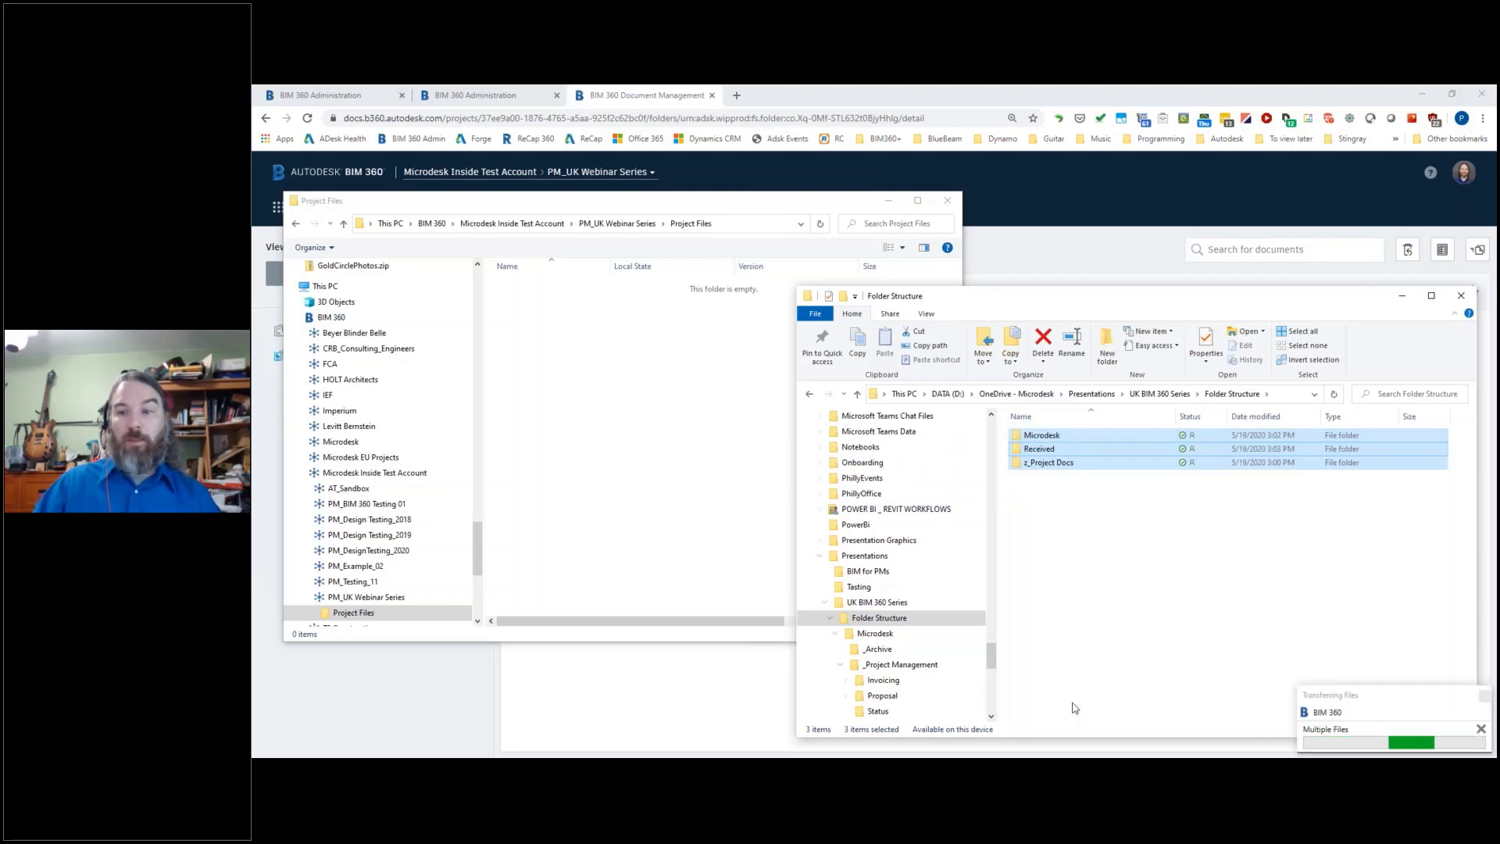
key(ctrl)
key(ctrl)
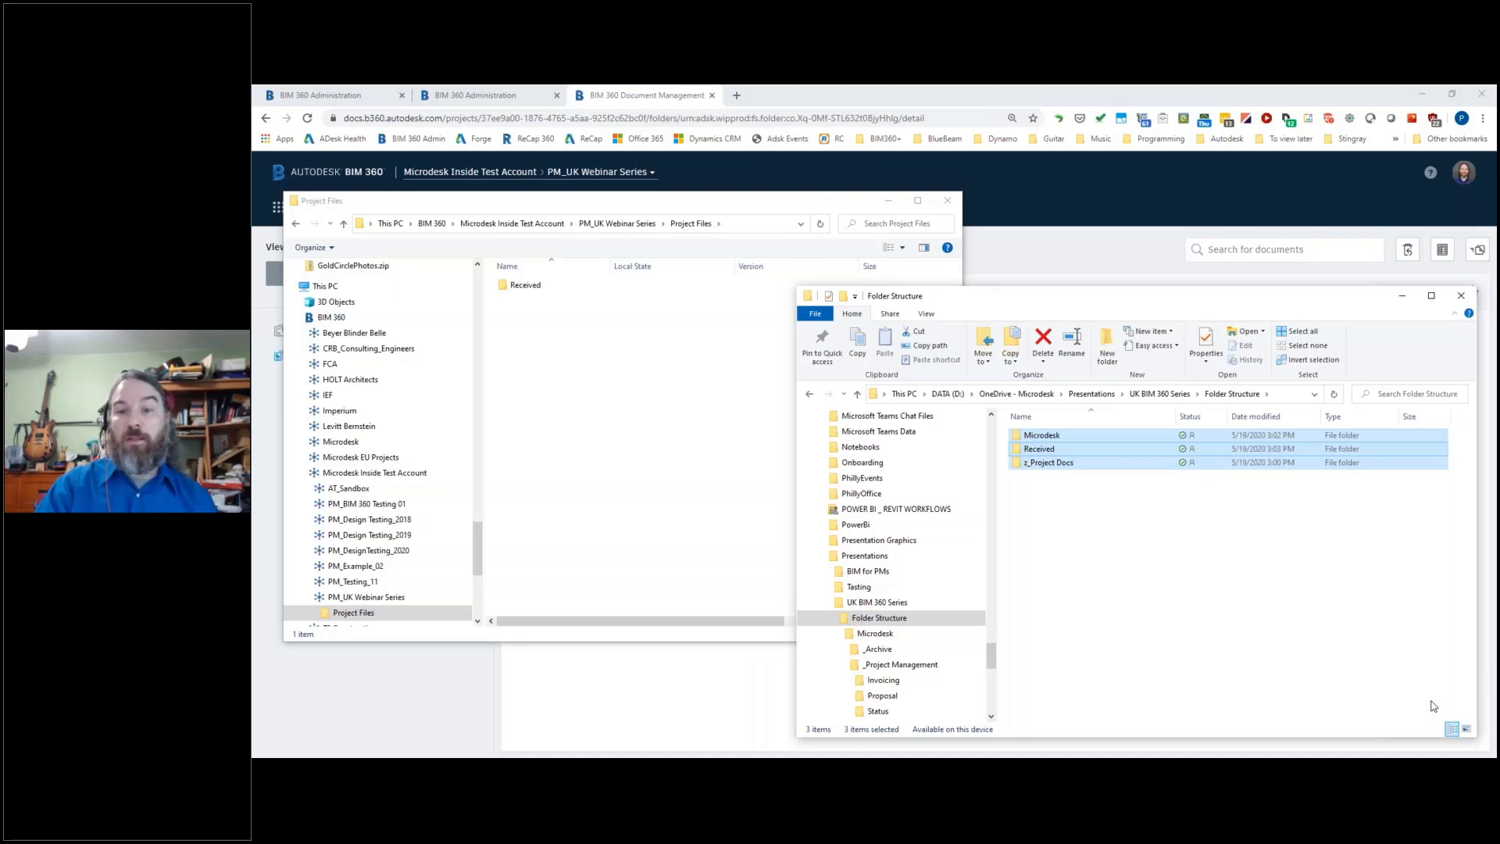
click(1218, 600)
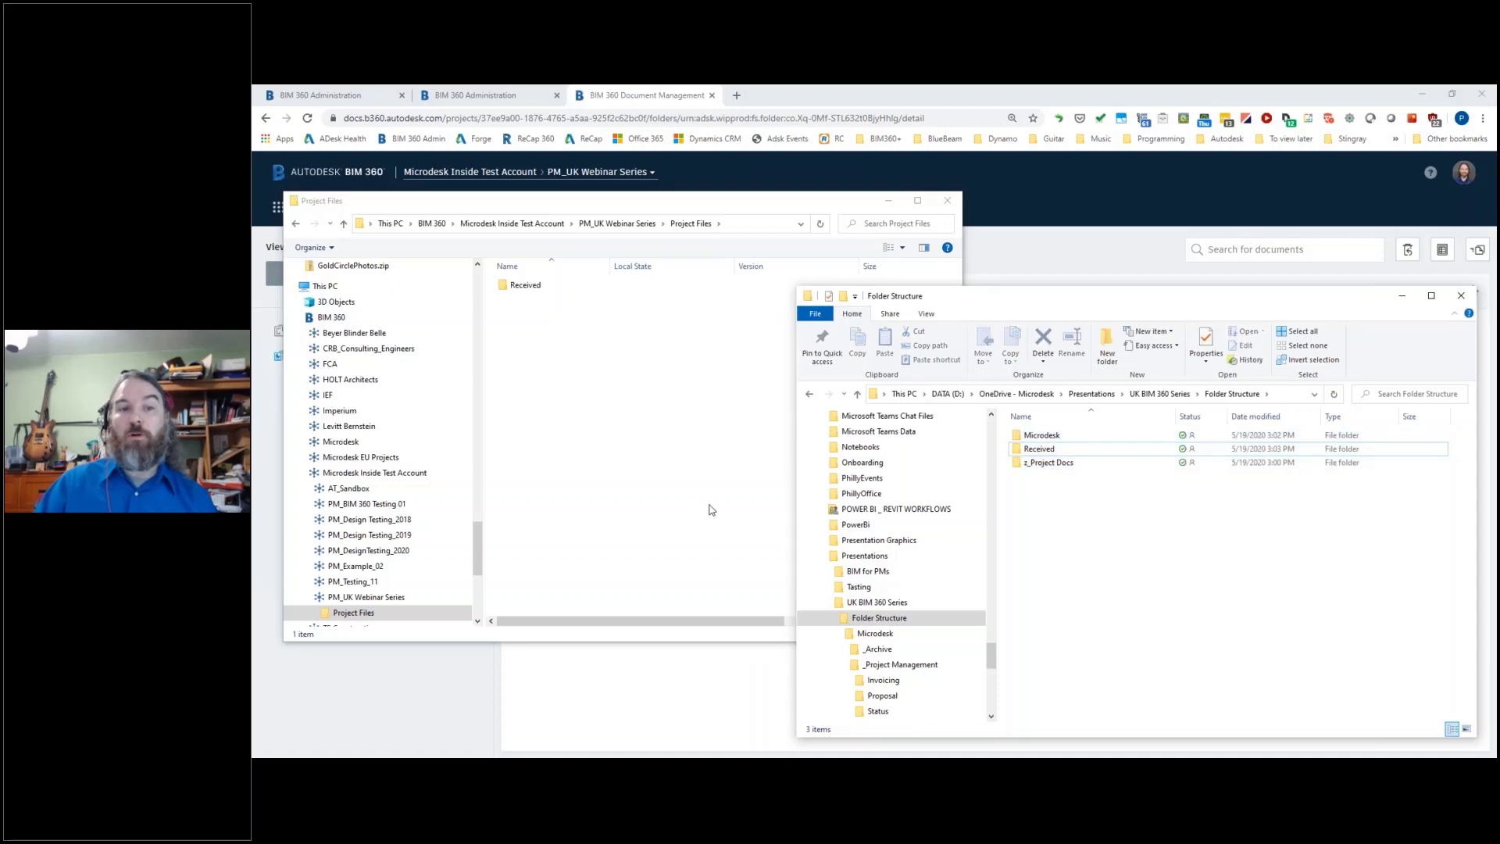
click(711, 509)
click(819, 224)
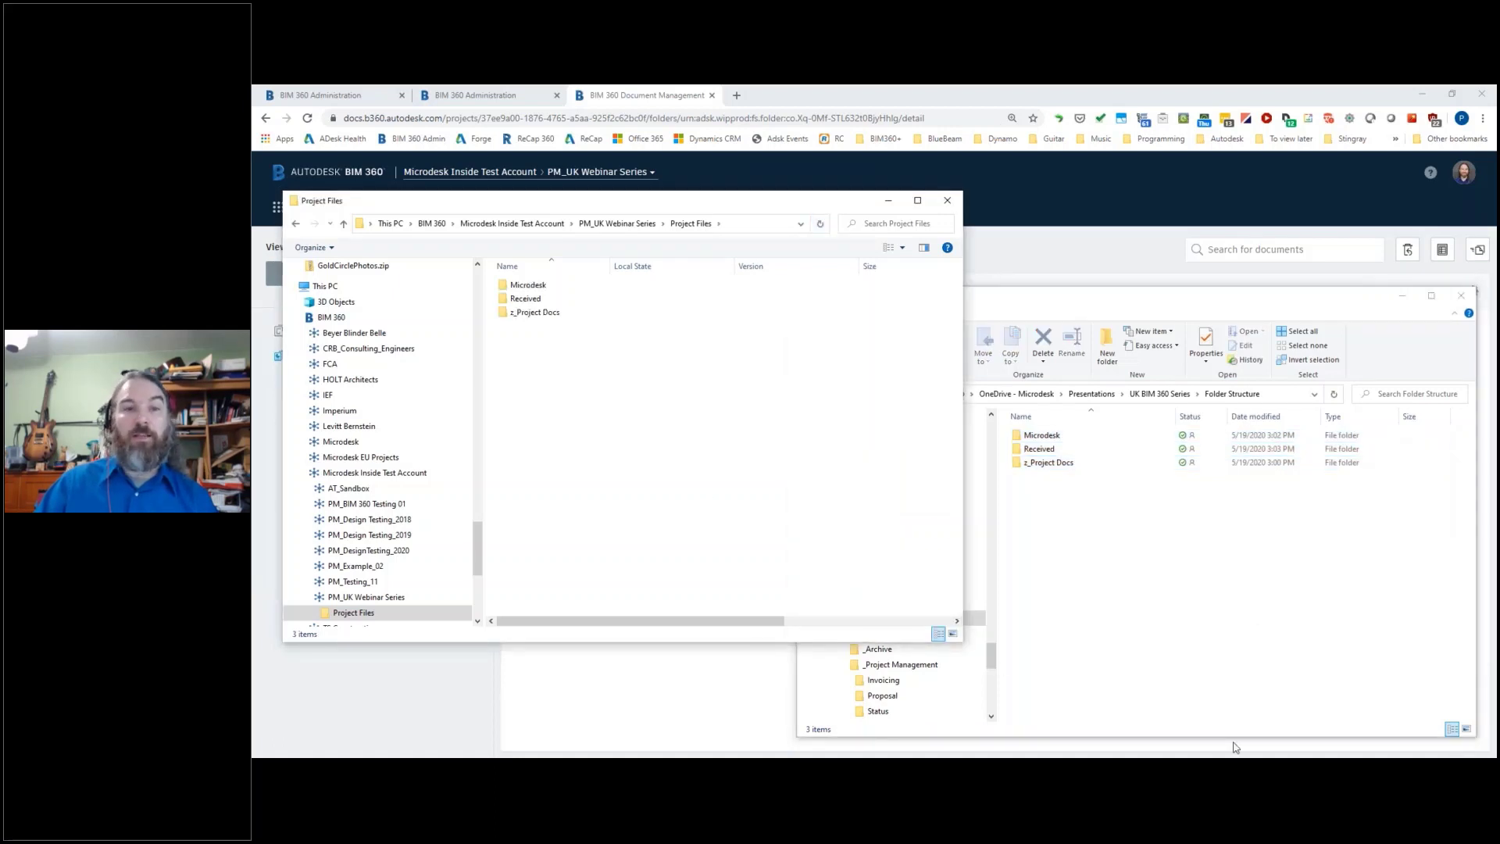
Step: Switch back to BIM 360 Document Management in the browser, reload the page and view the options available for Project Files
click(587, 716)
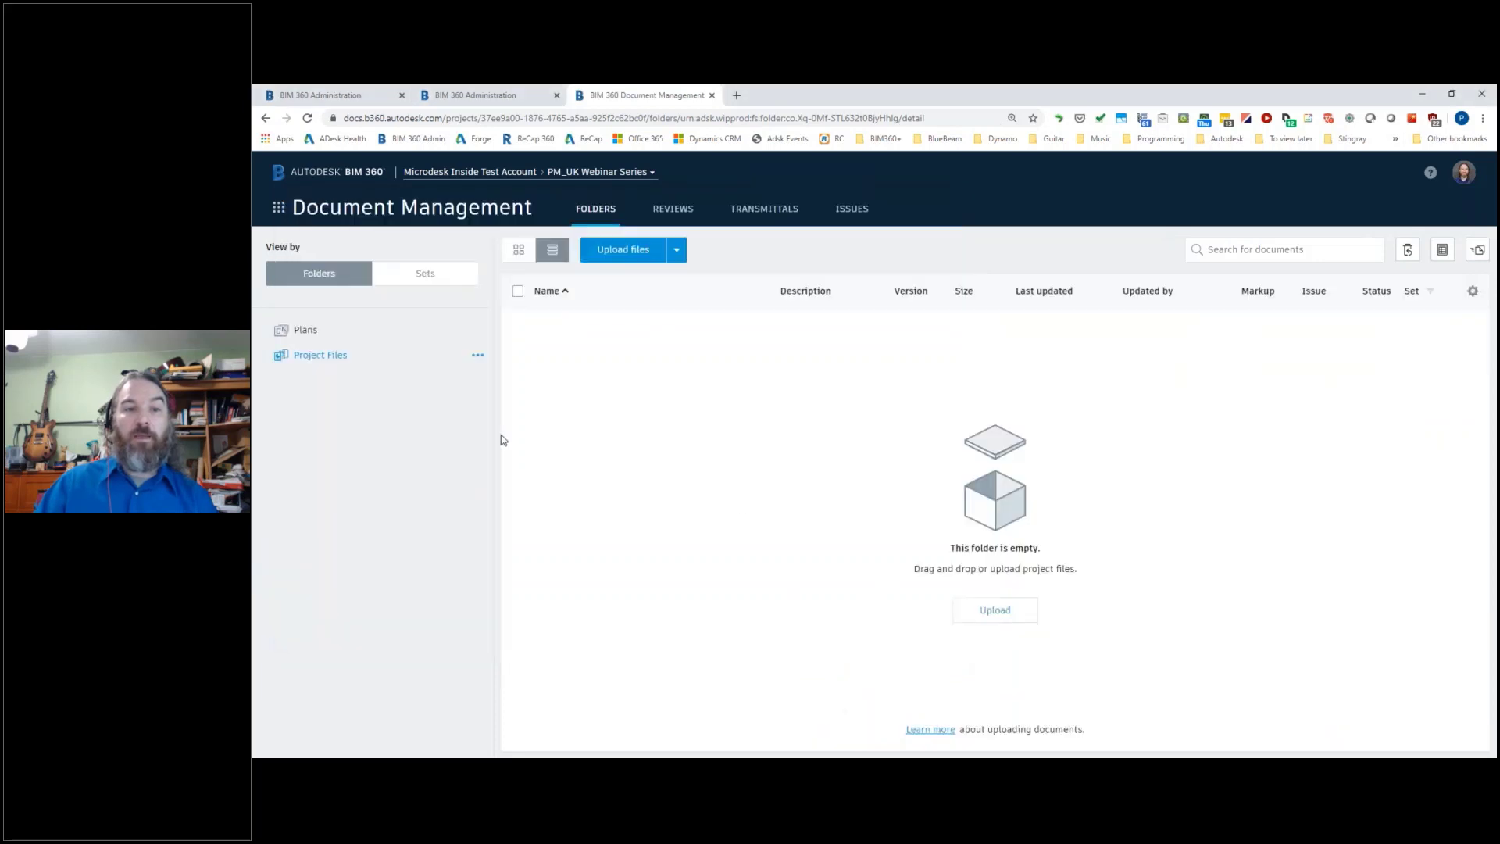
click(308, 118)
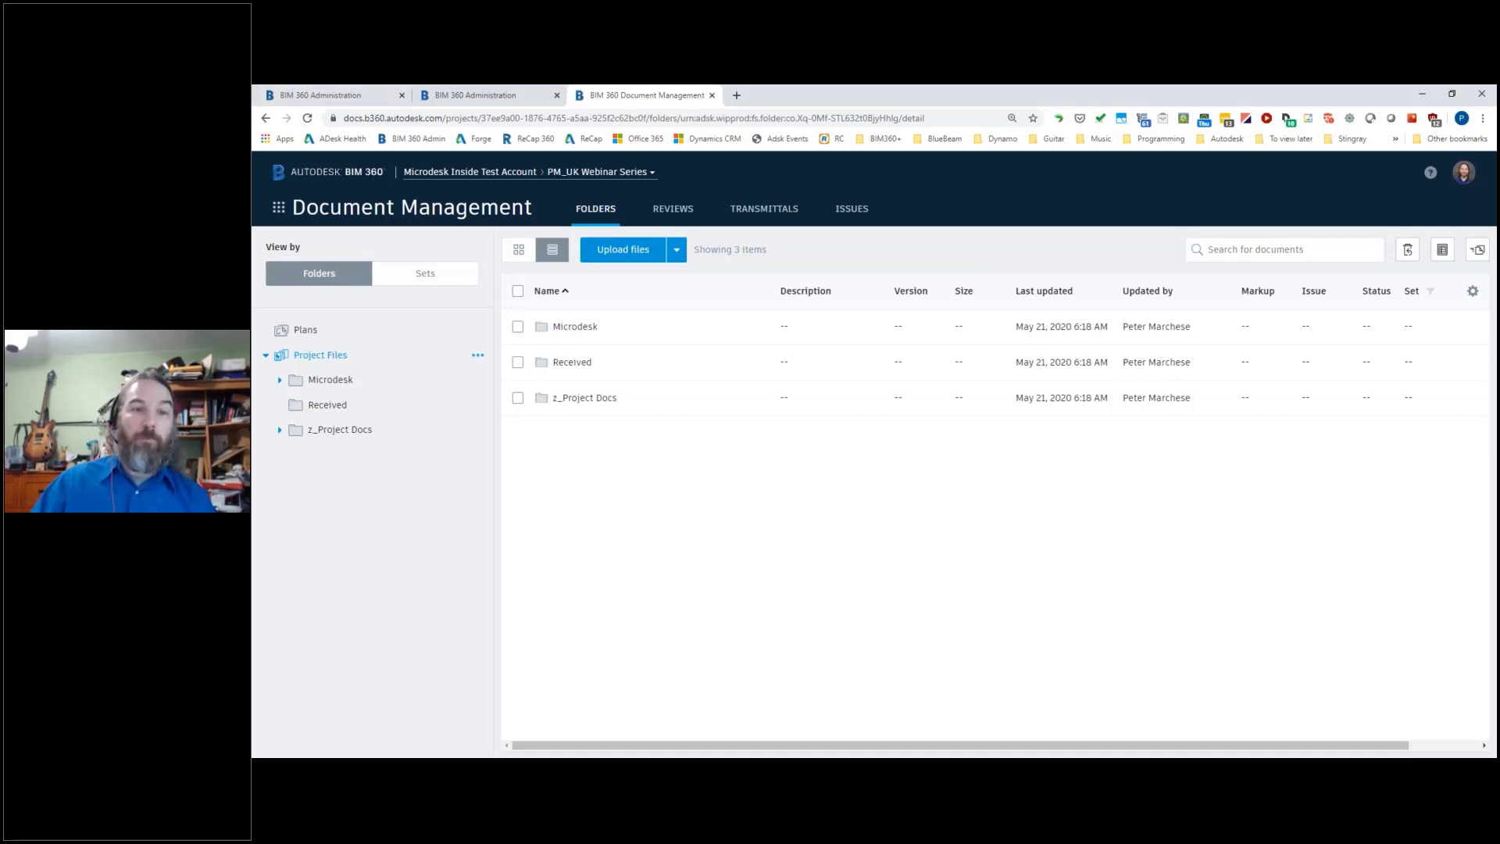
click(478, 355)
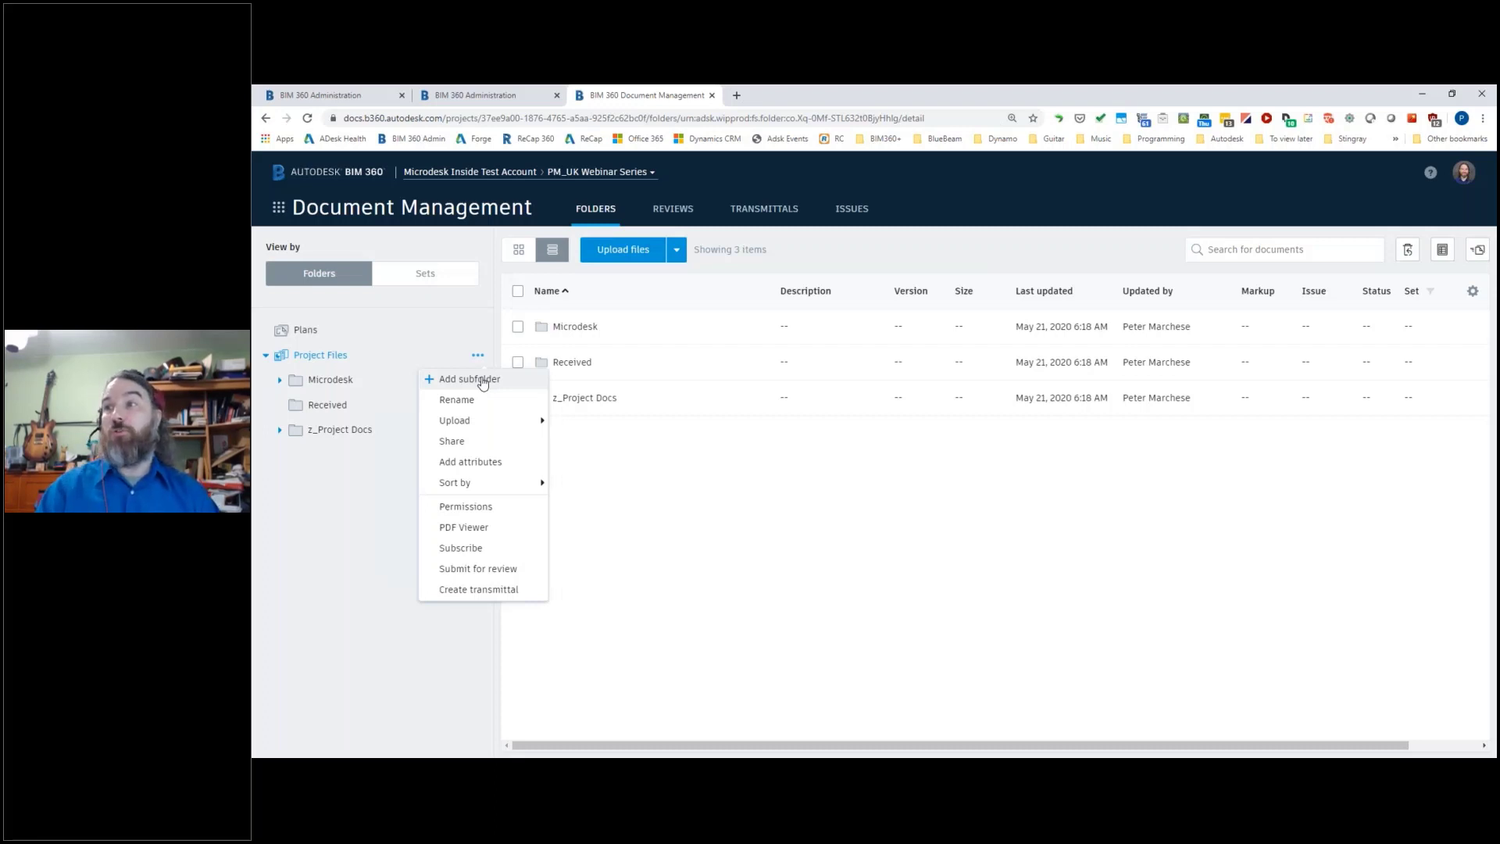
click(327, 494)
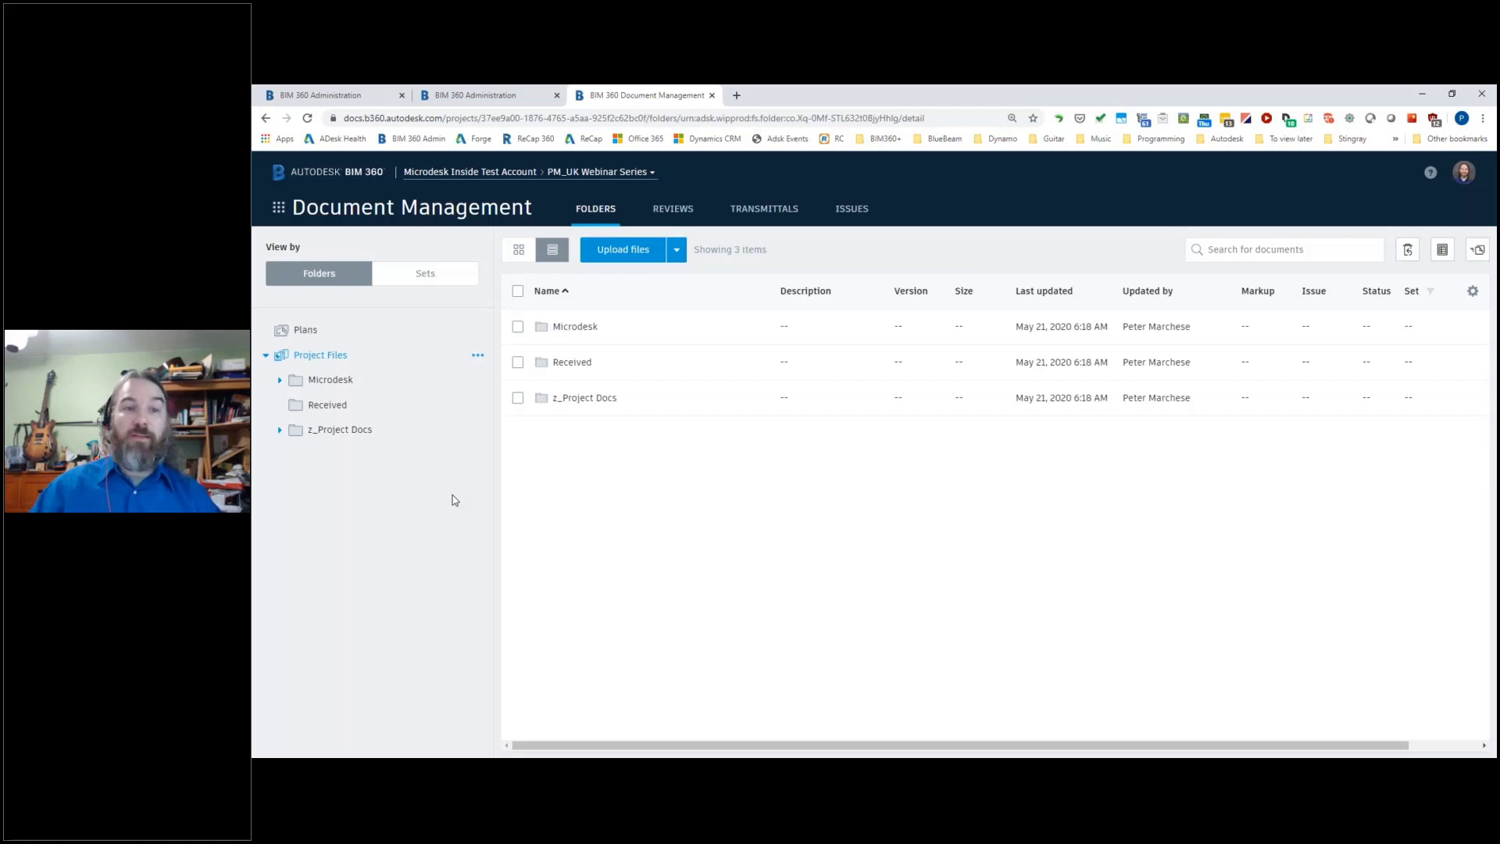
Step: Open the permissions of the Microdesk folder under Project Files
click(477, 379)
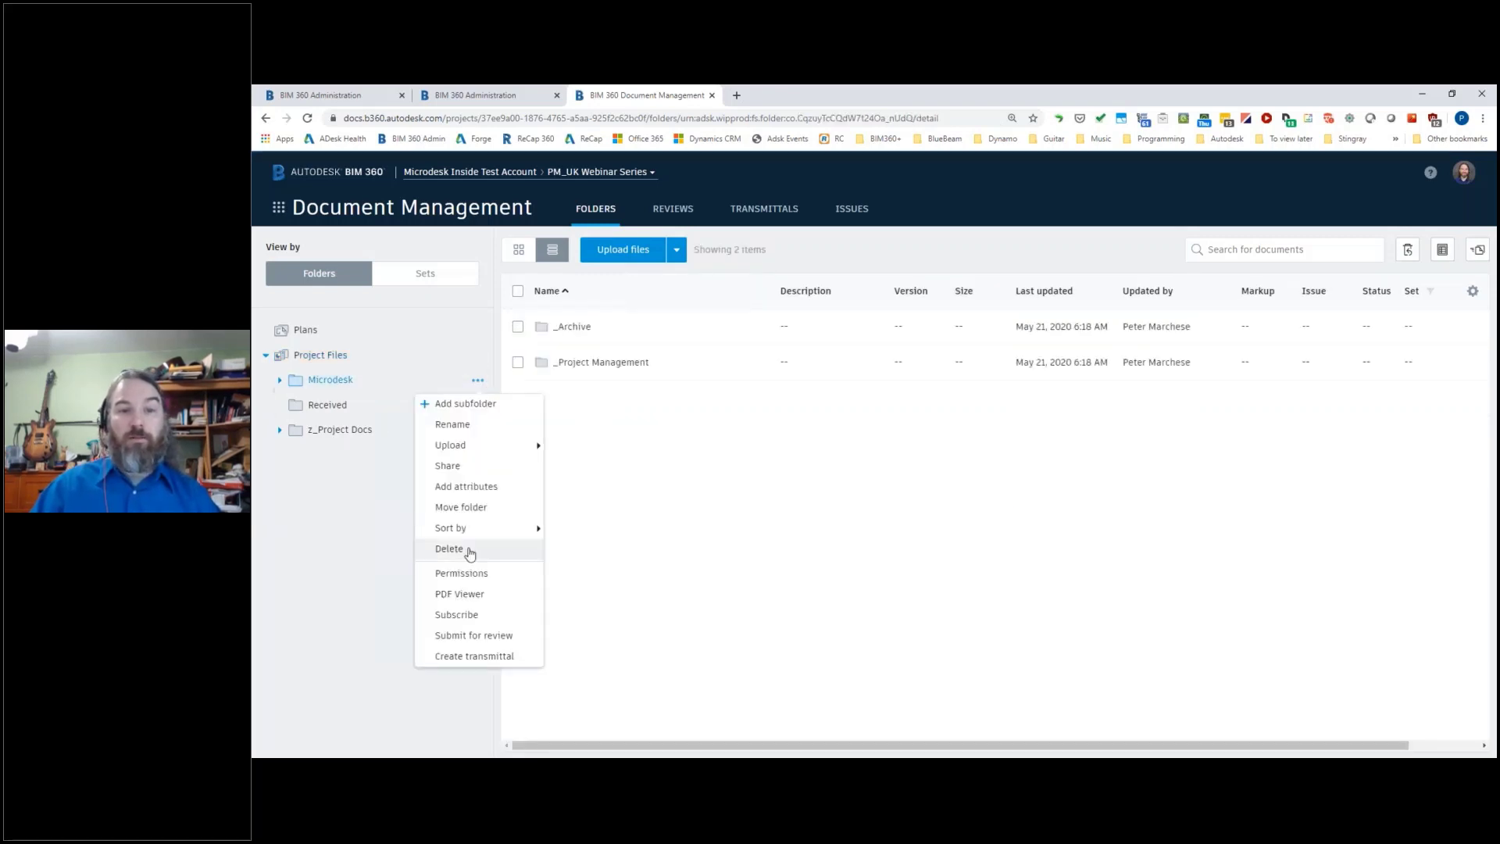
click(462, 574)
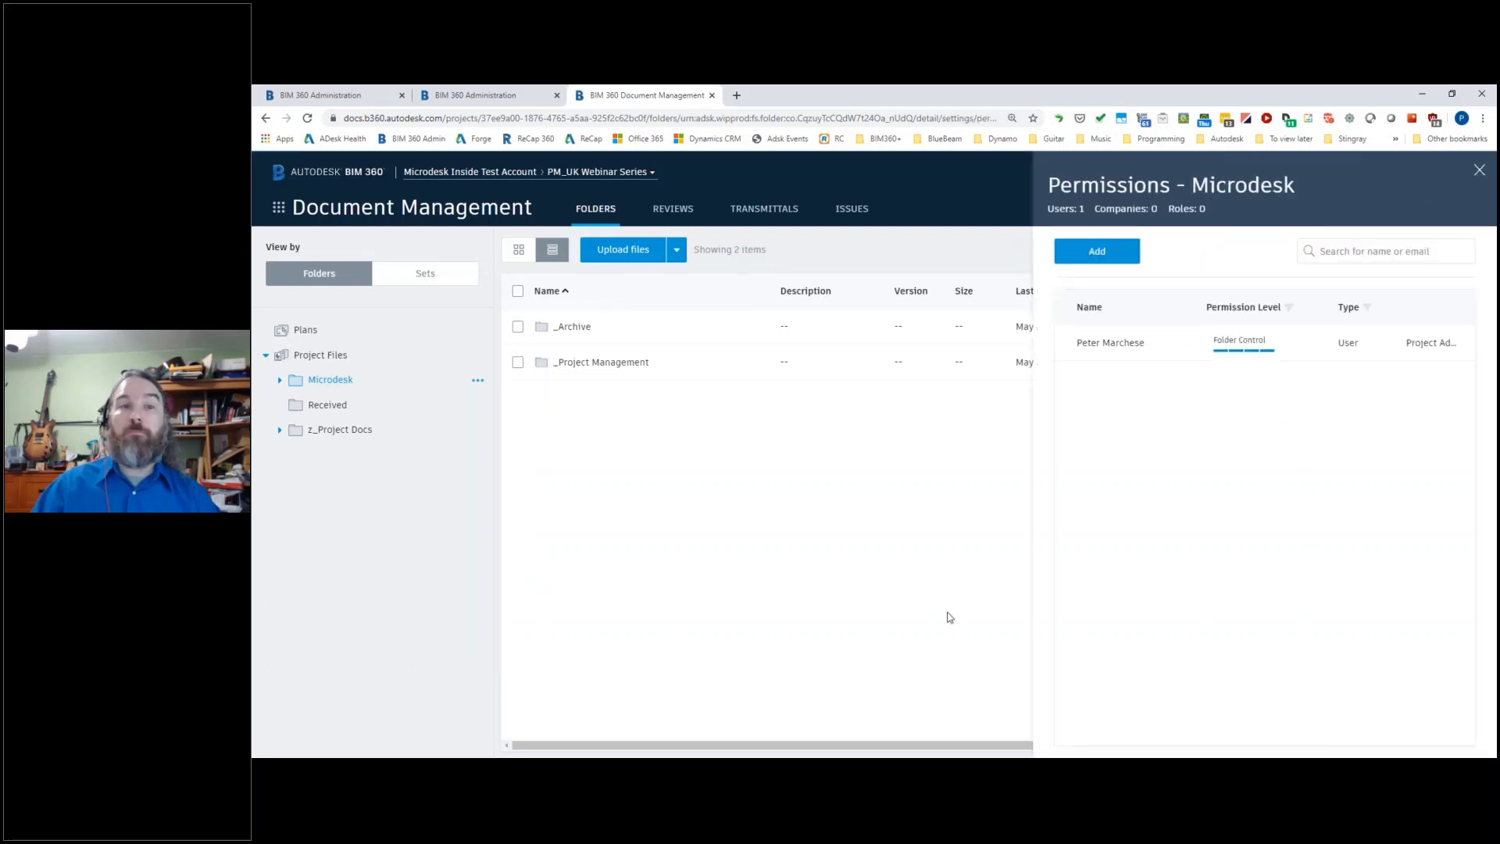
click(1113, 260)
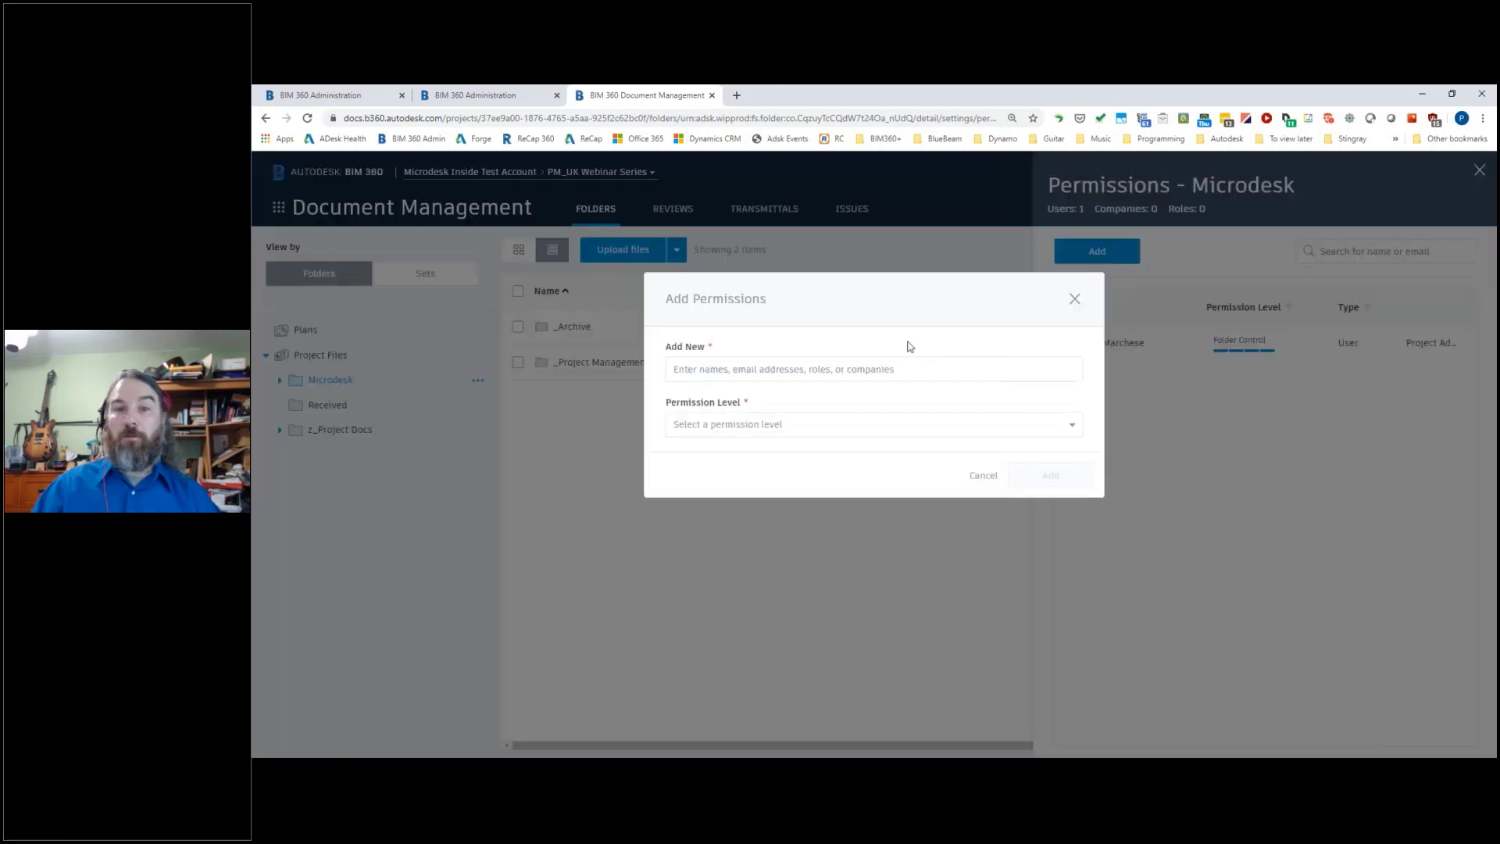
click(766, 374)
text(c)
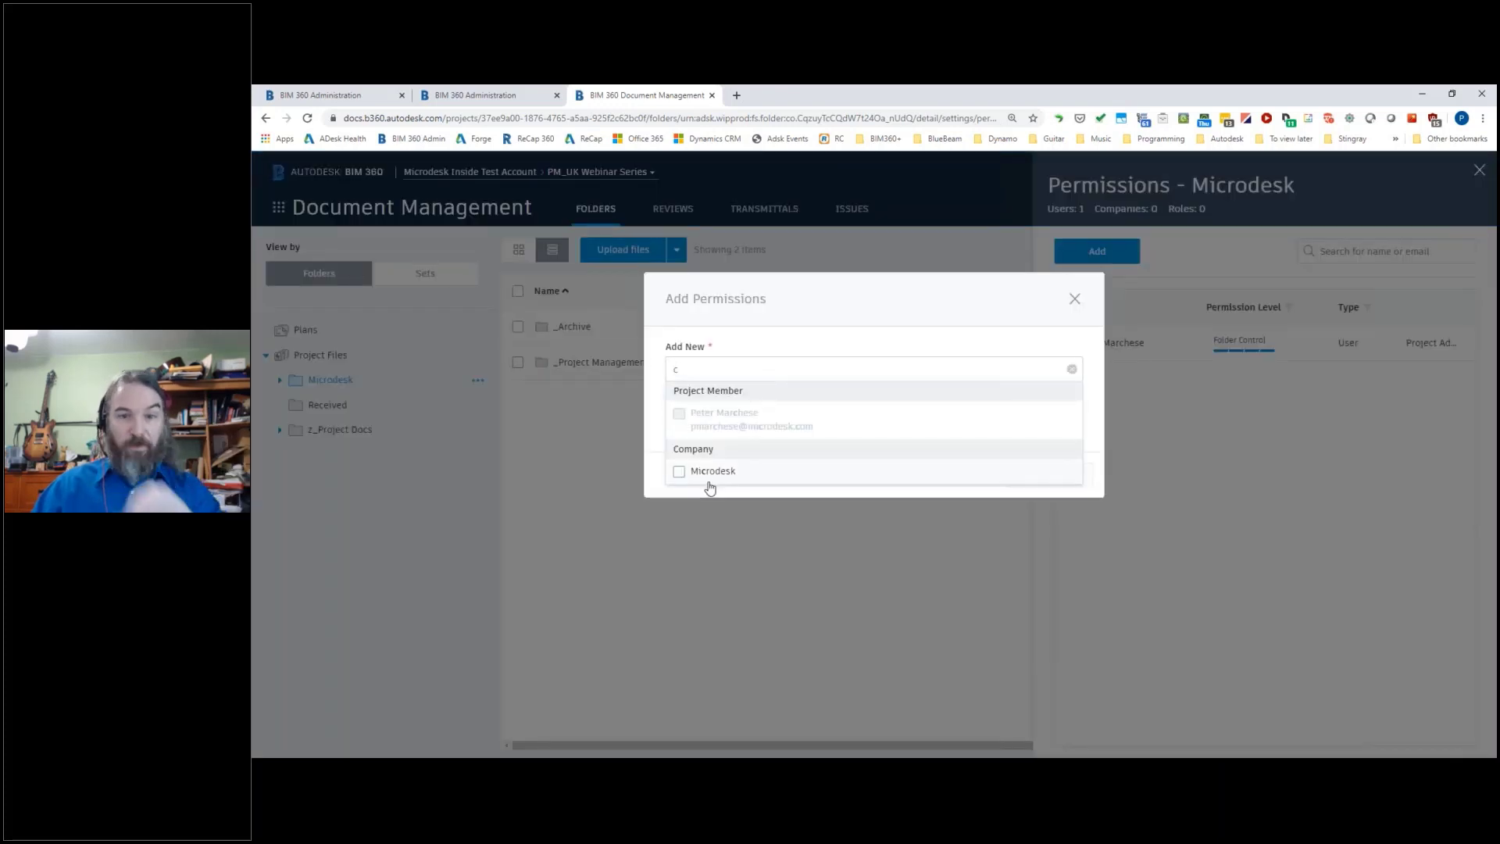
click(678, 472)
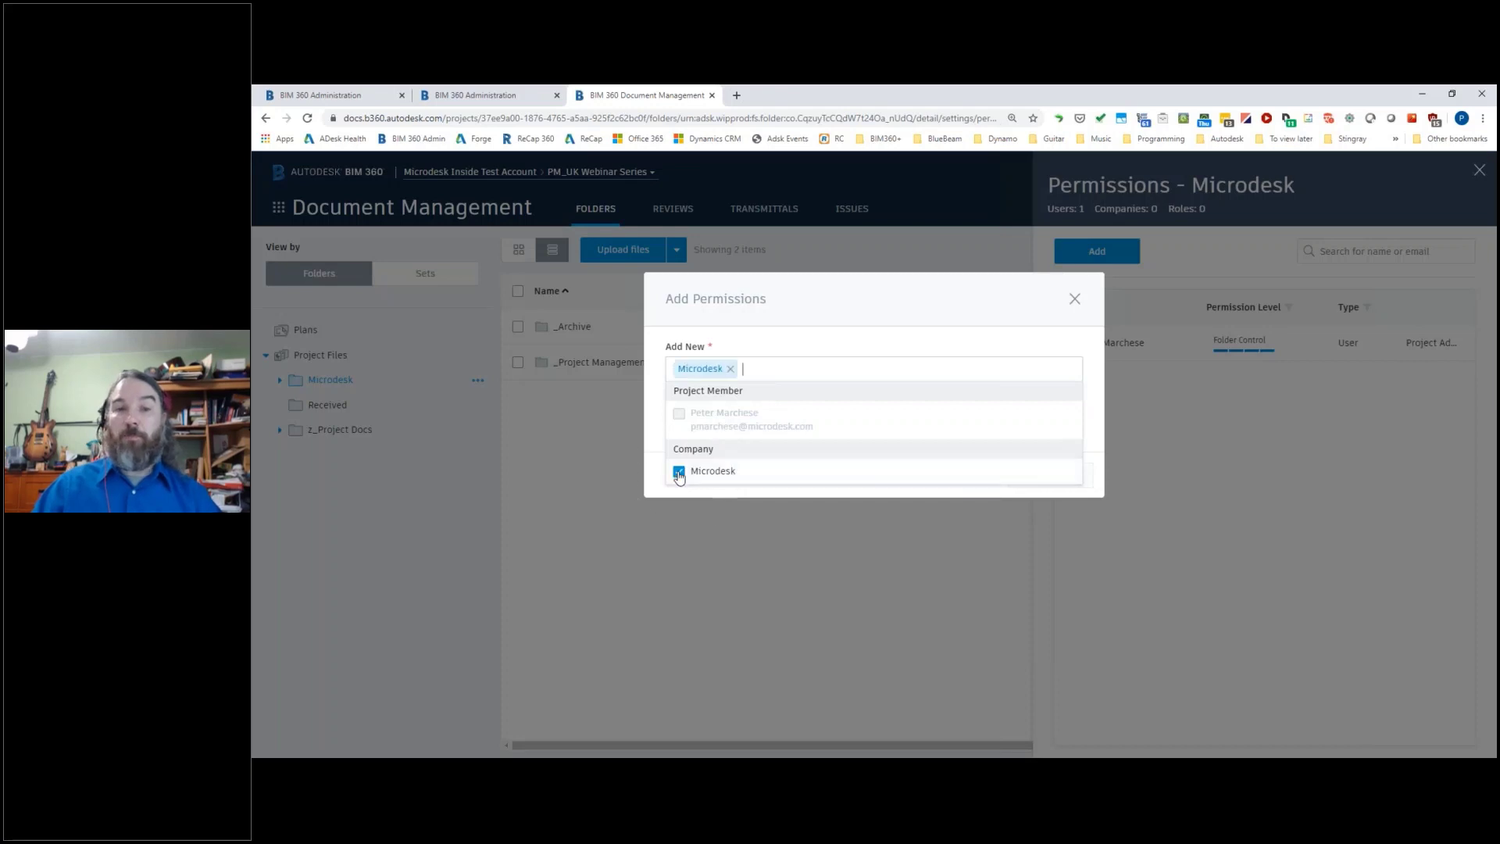
click(1074, 299)
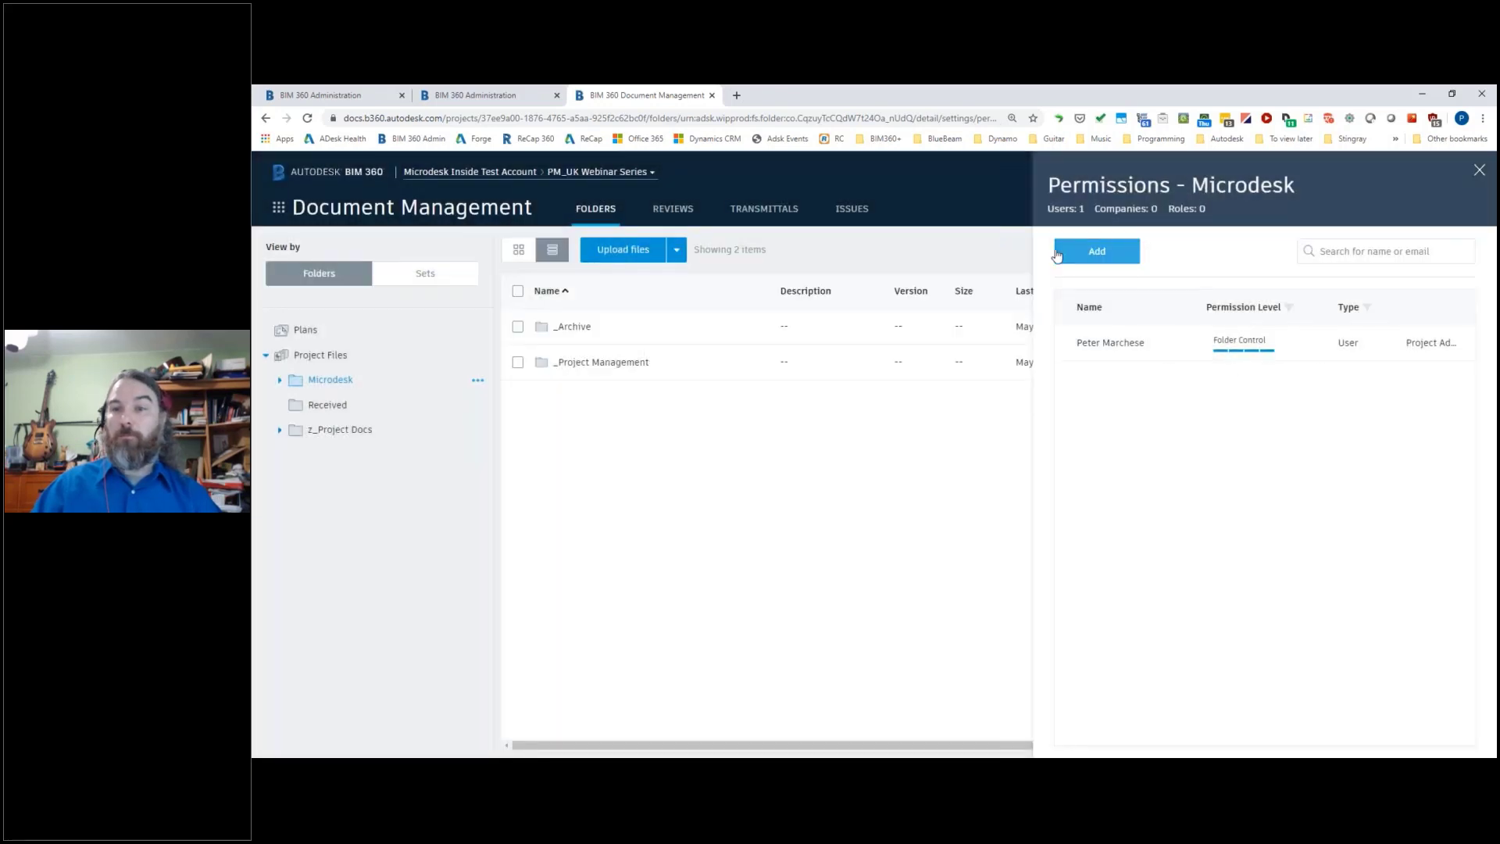
Step: Add the Microdesk company to the Microdesk folder's permissions with the View+Download+Upload+Edit level
click(1097, 251)
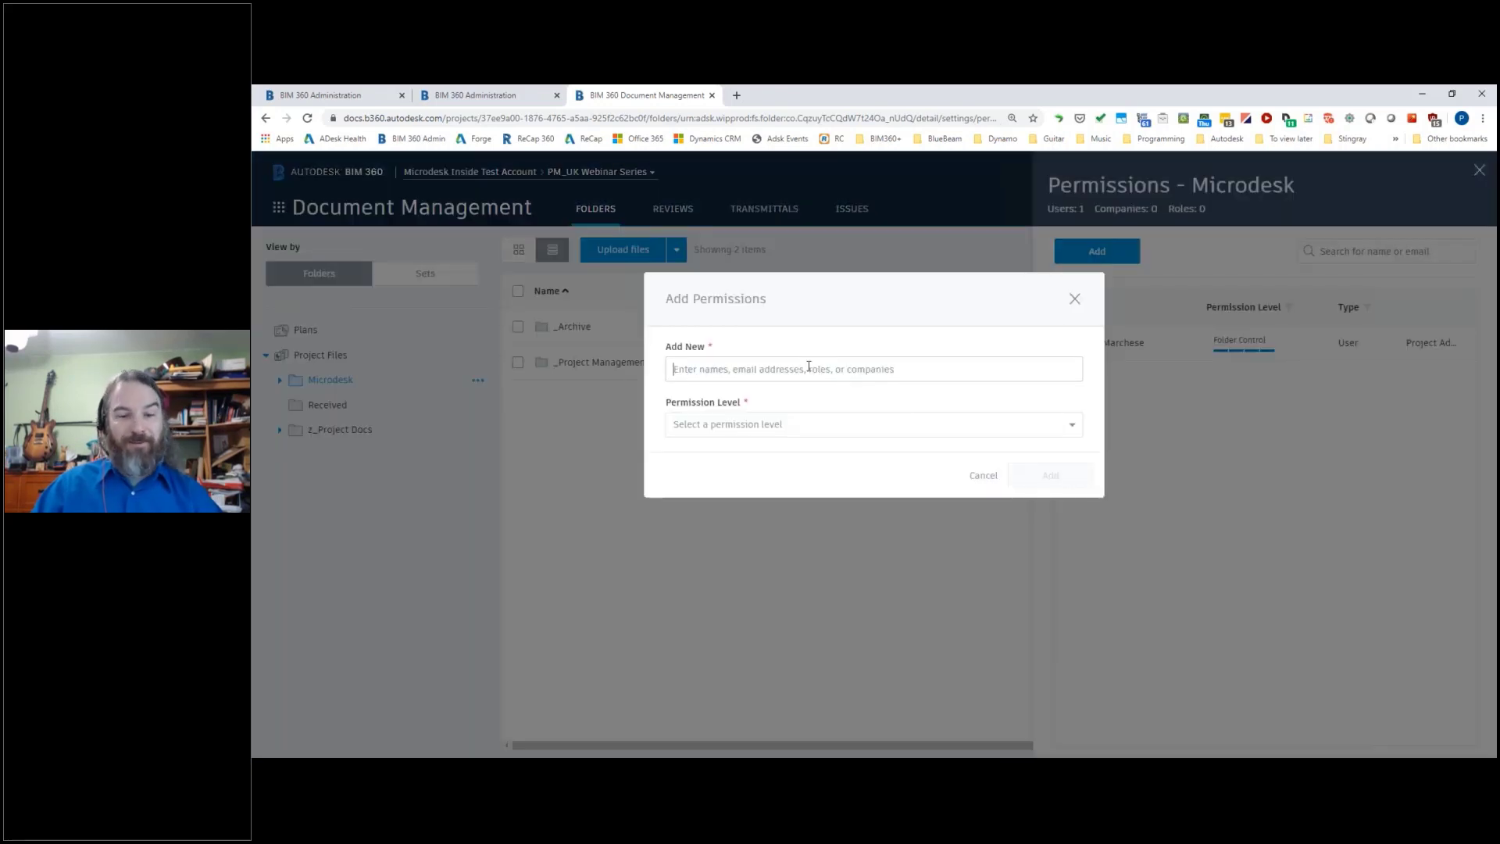
click(808, 367)
click(679, 471)
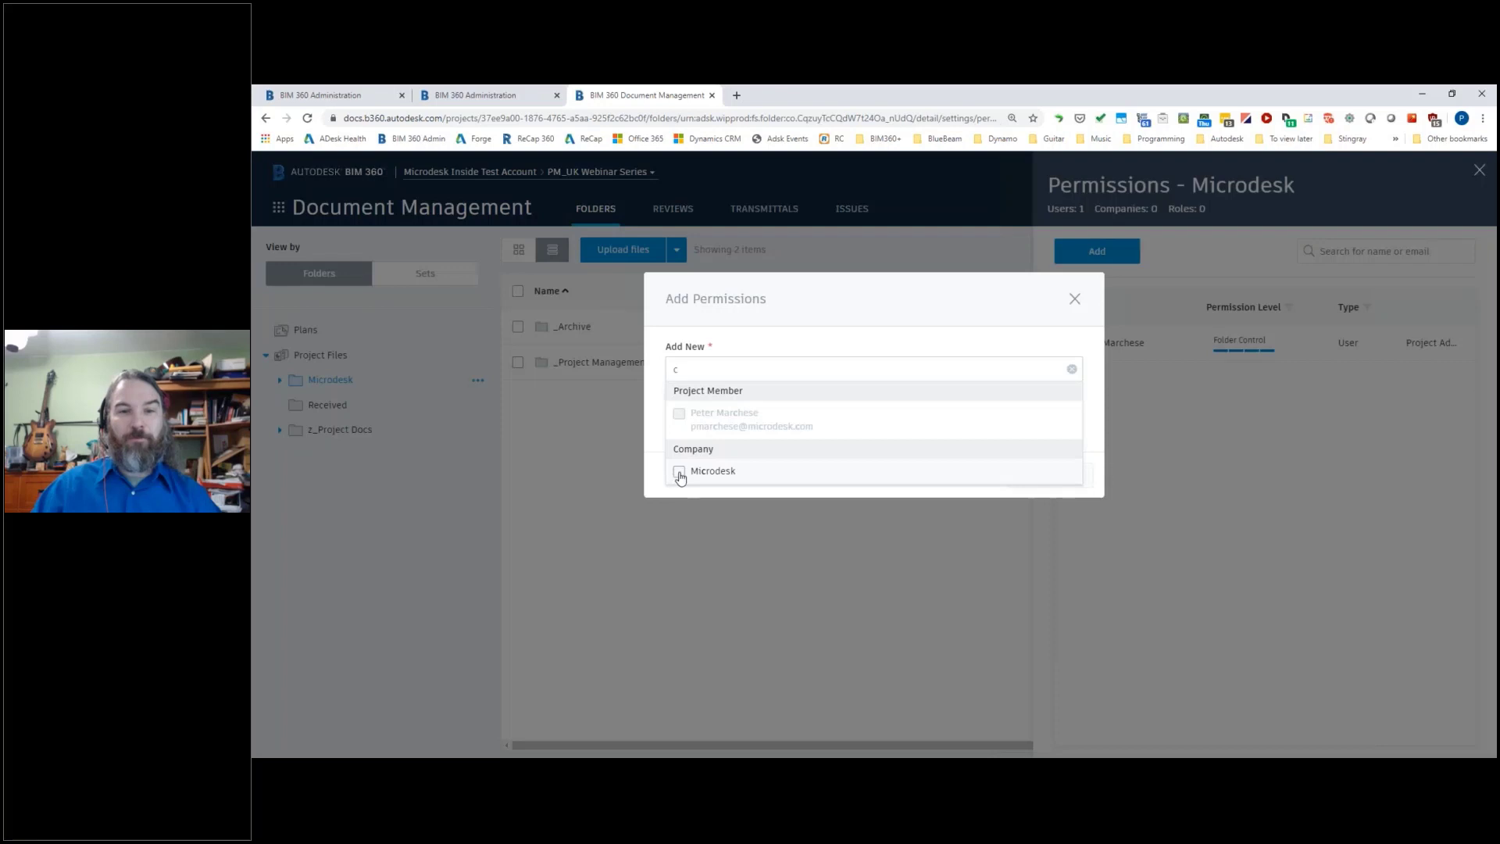
click(770, 305)
click(754, 426)
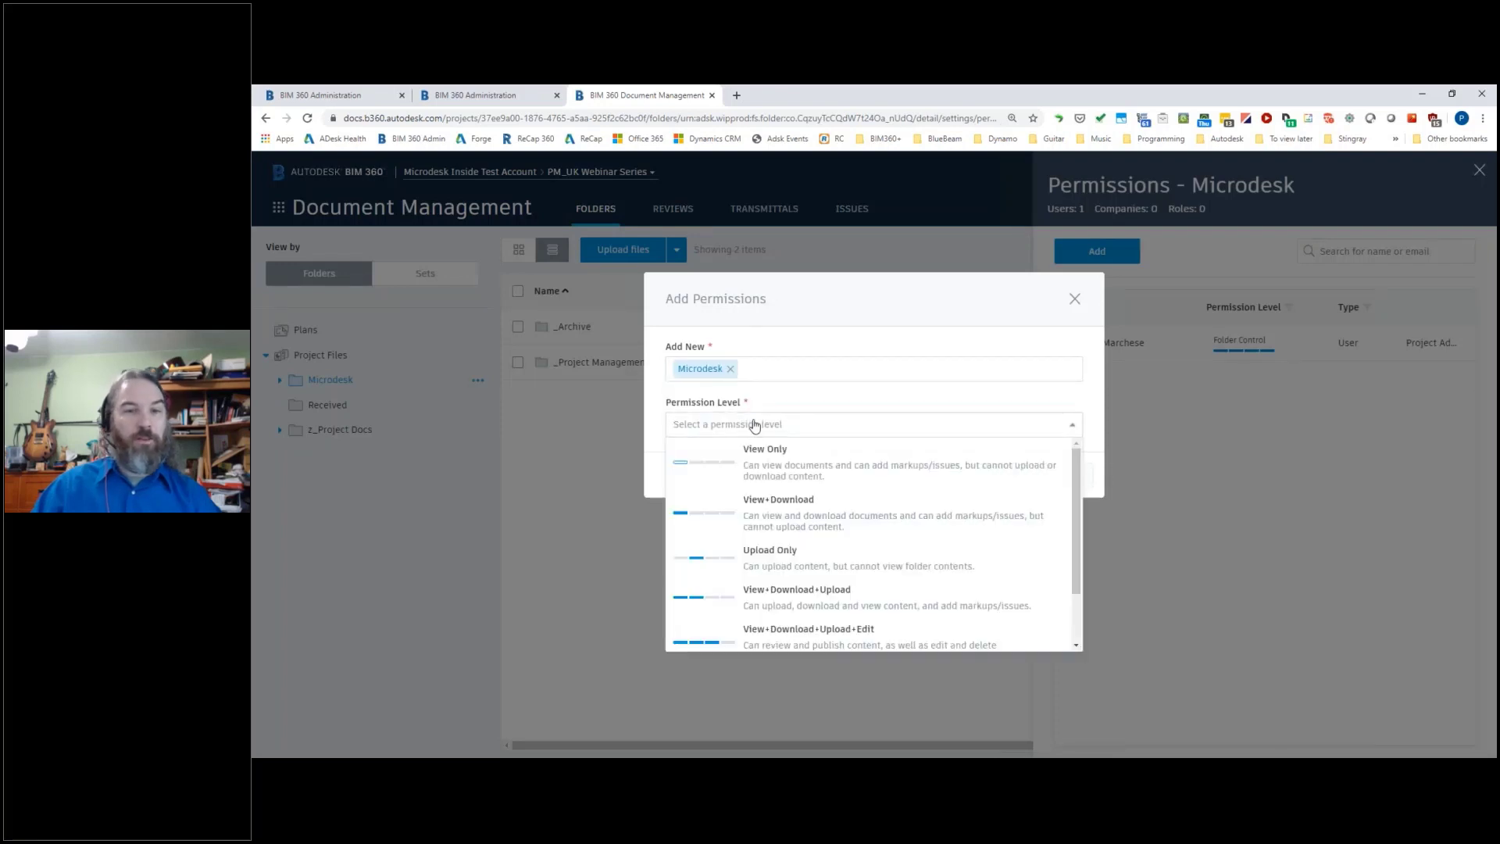
click(765, 599)
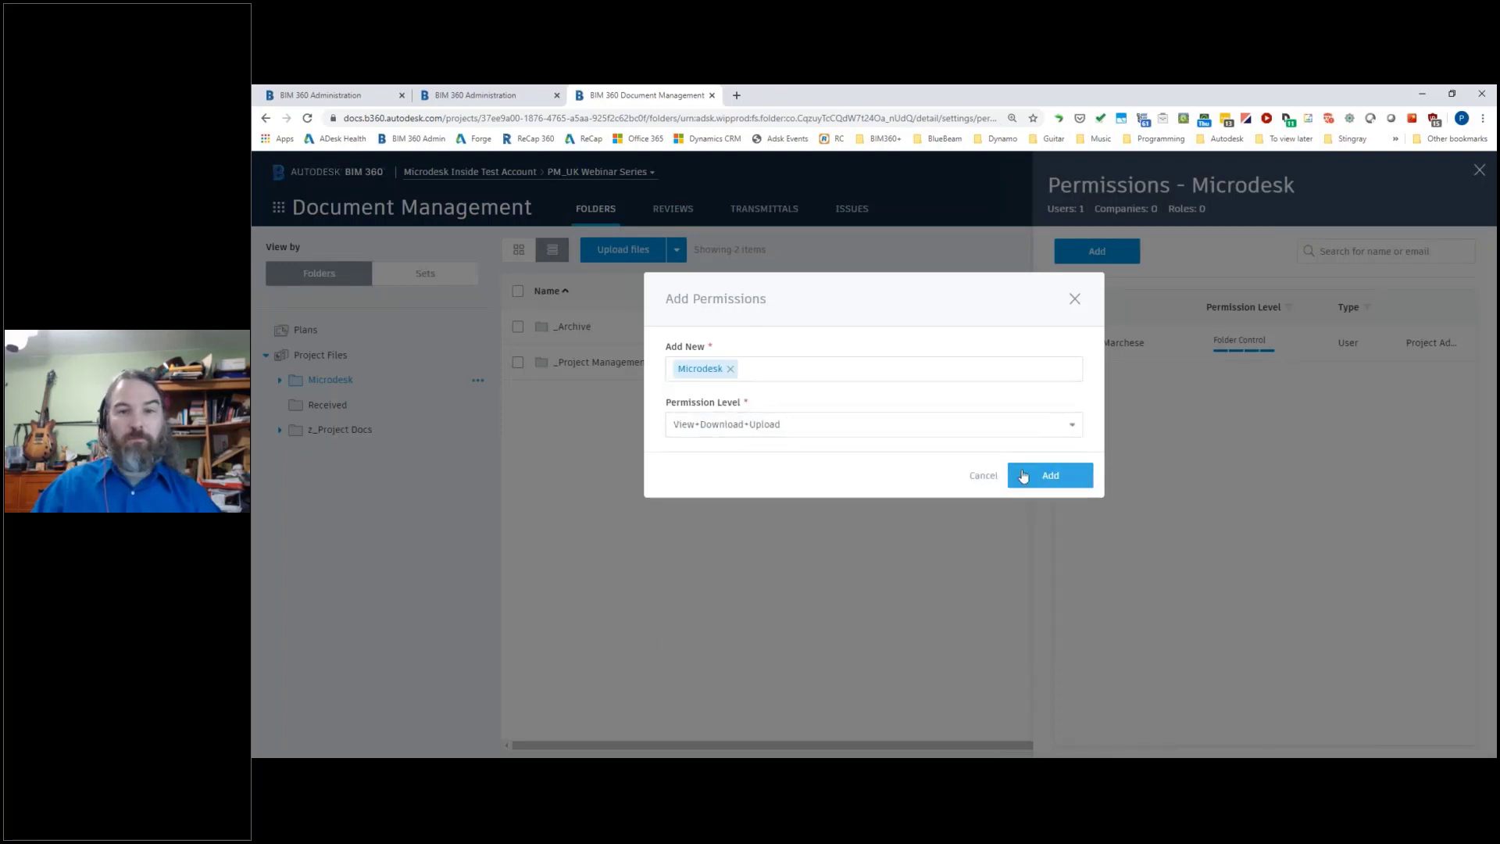
click(1056, 428)
click(812, 624)
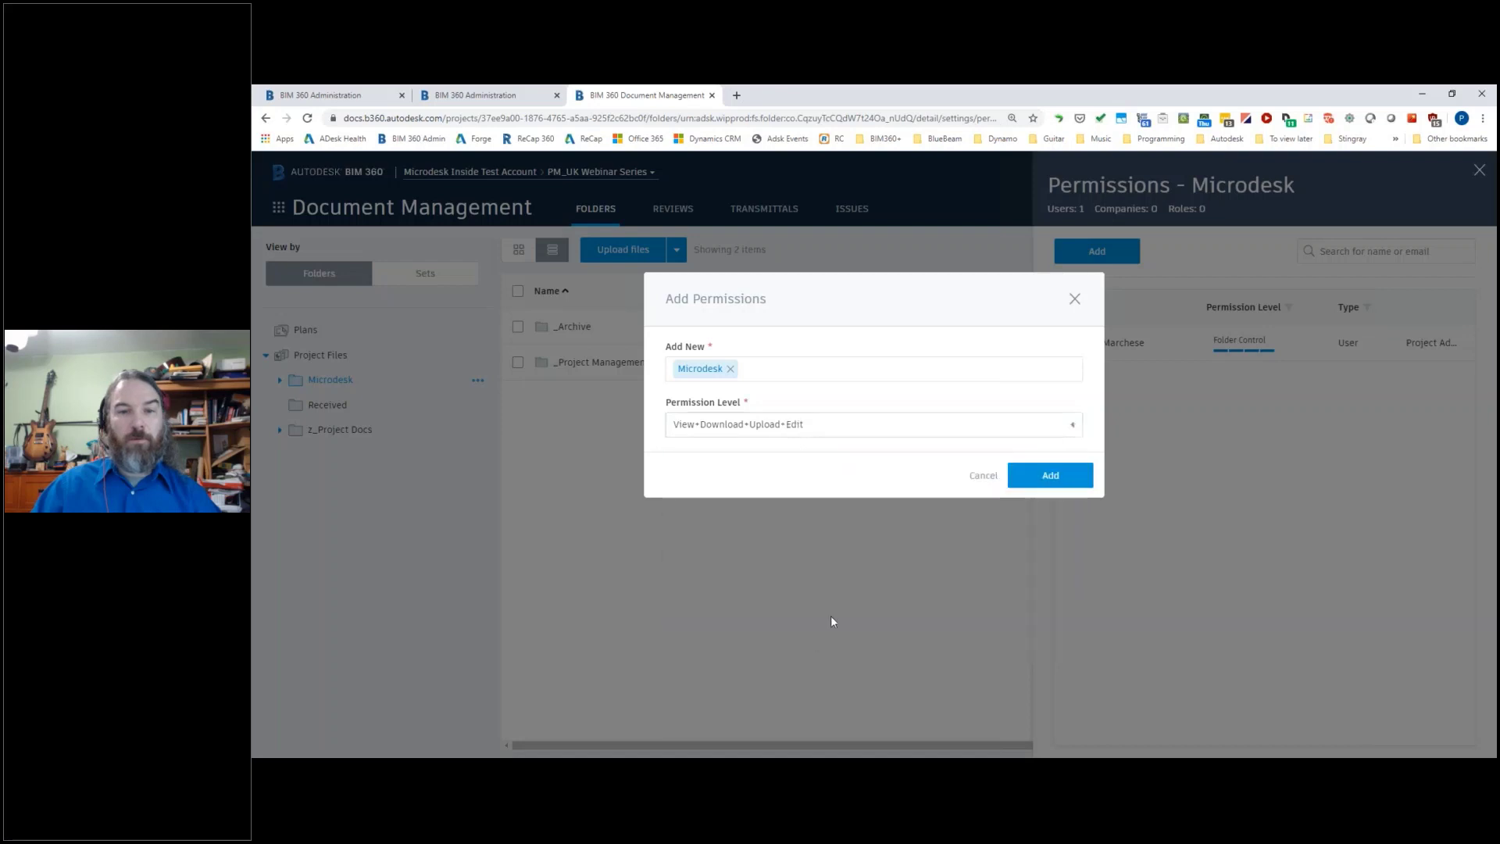
click(1045, 478)
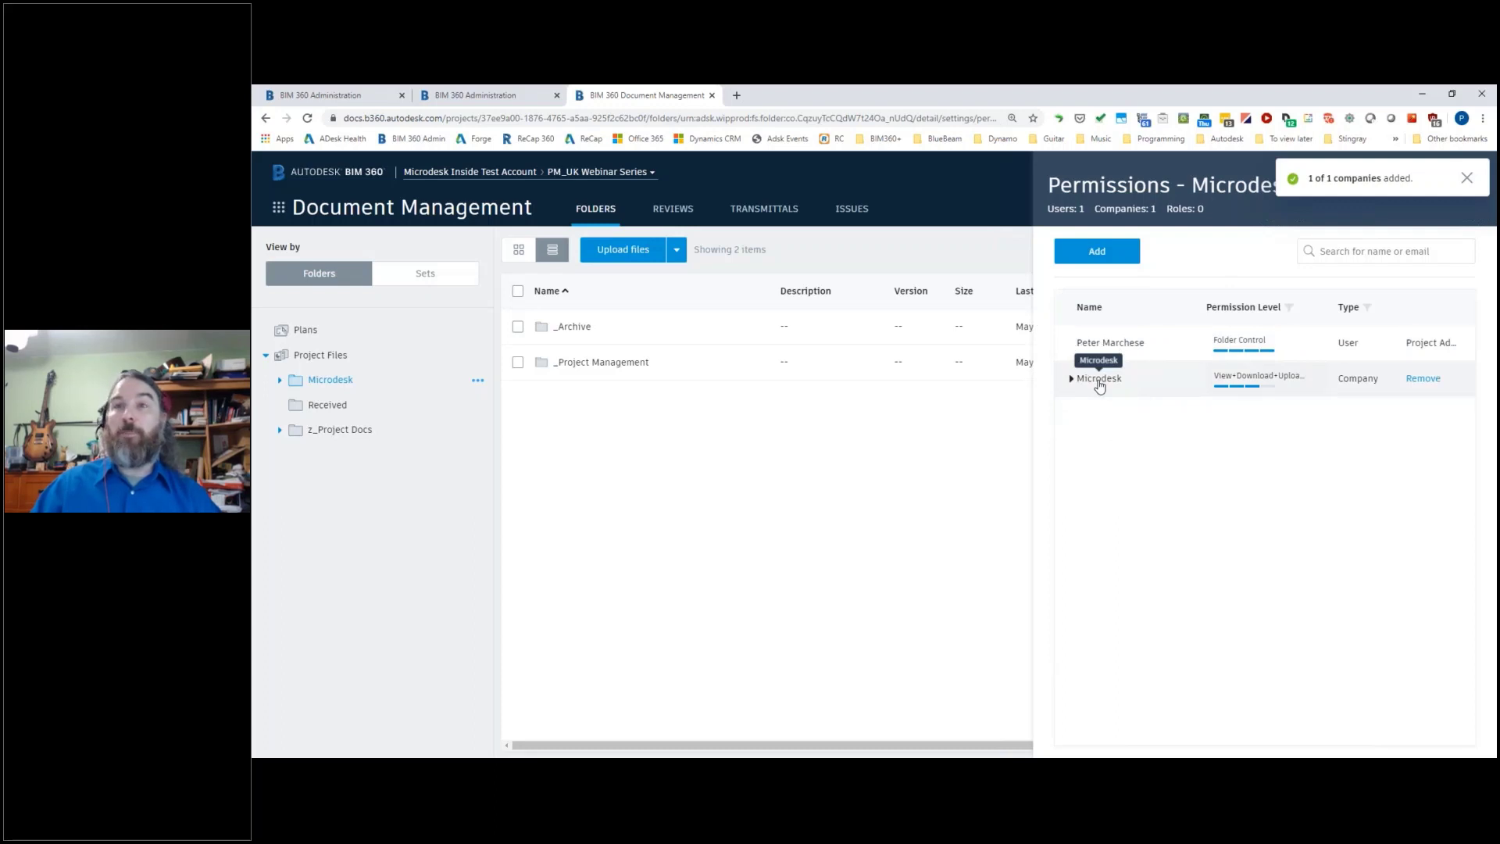
Step: Open the permissions of the Received folder under Project Files
click(327, 405)
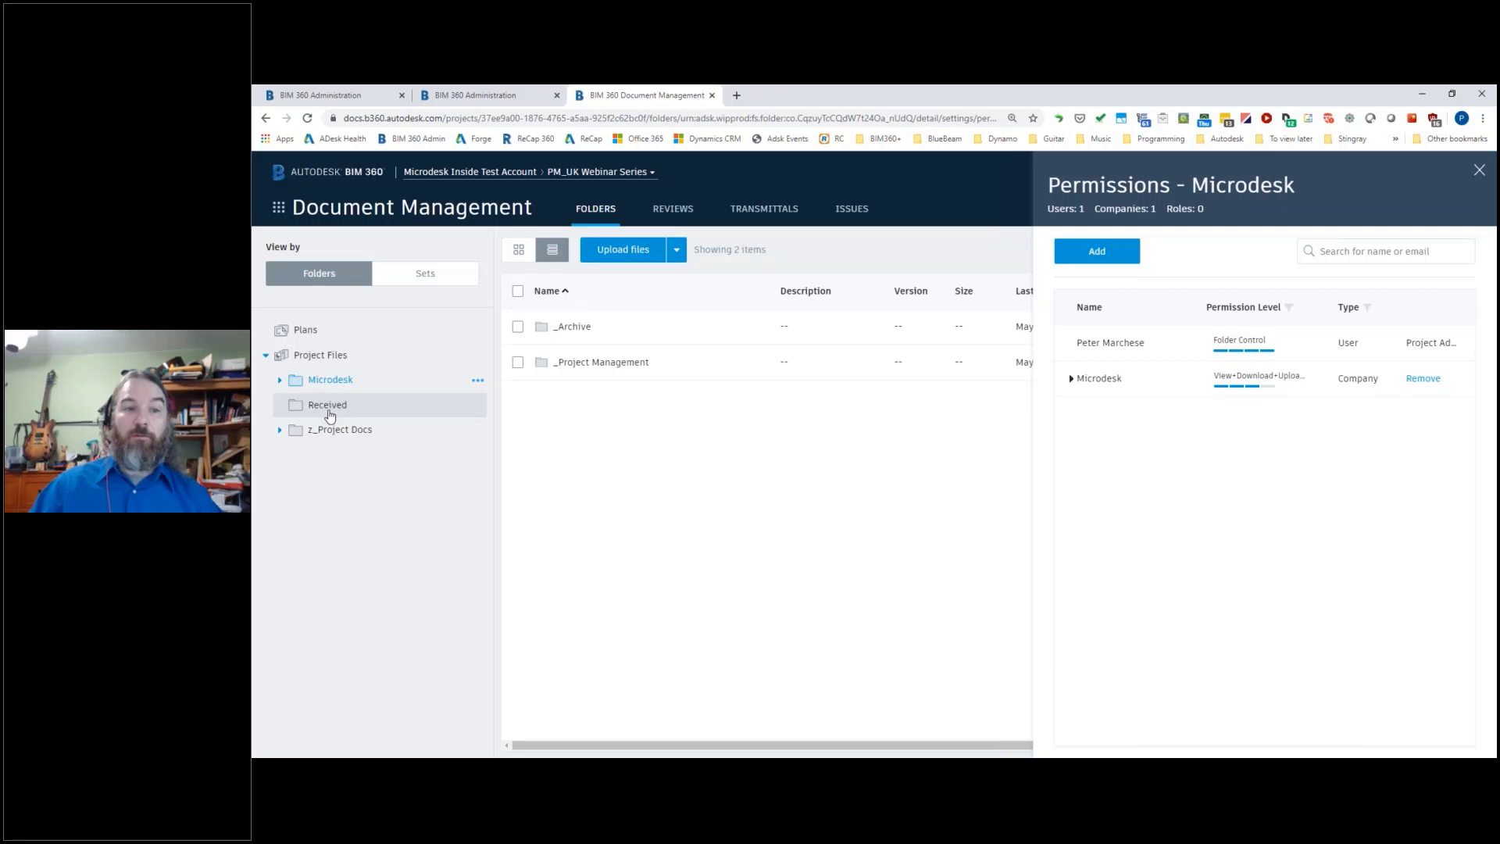
click(1097, 253)
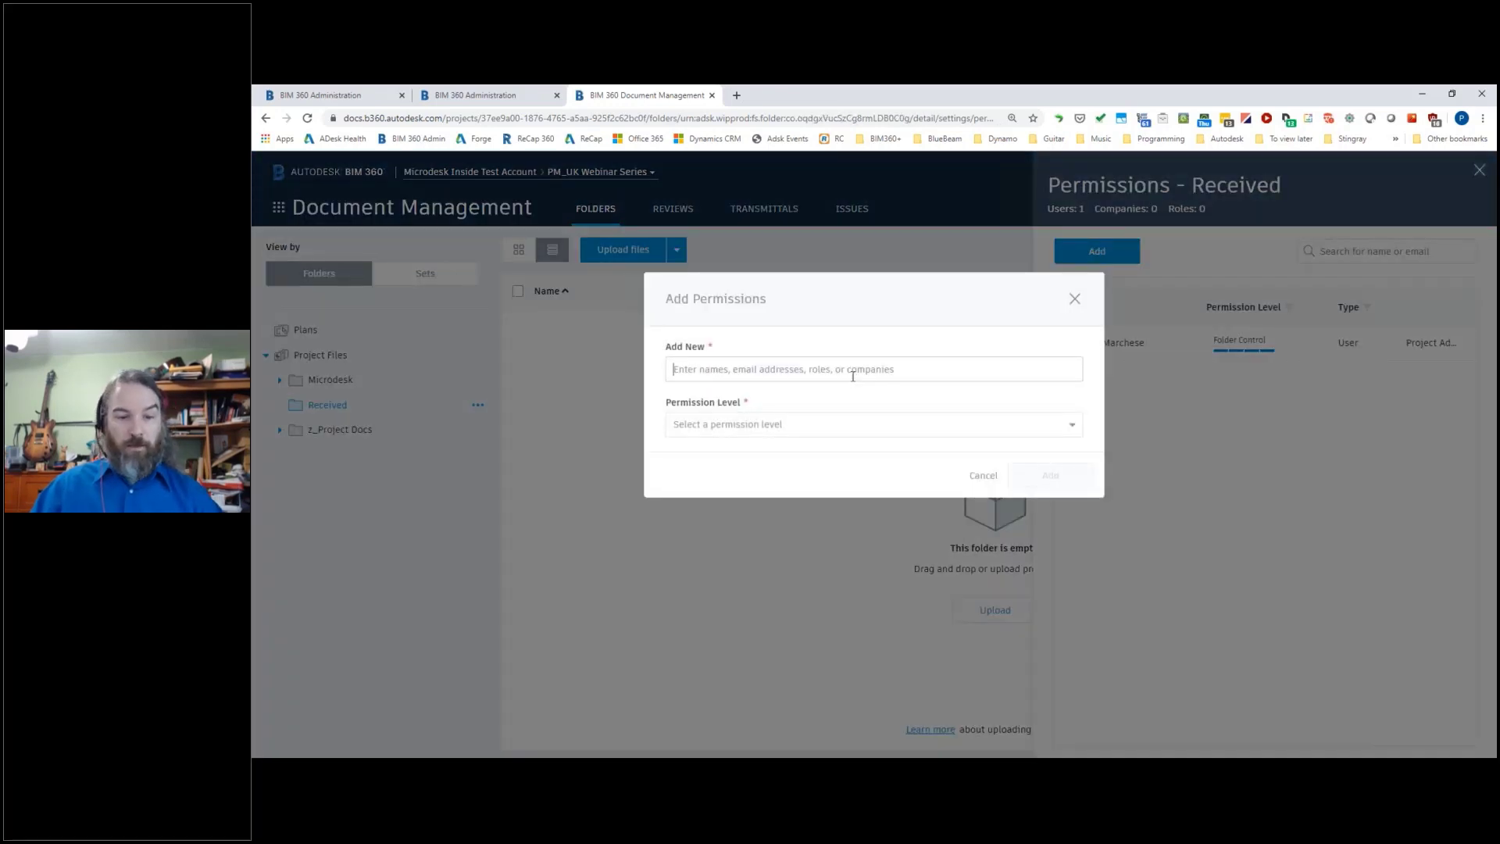
text(ac)
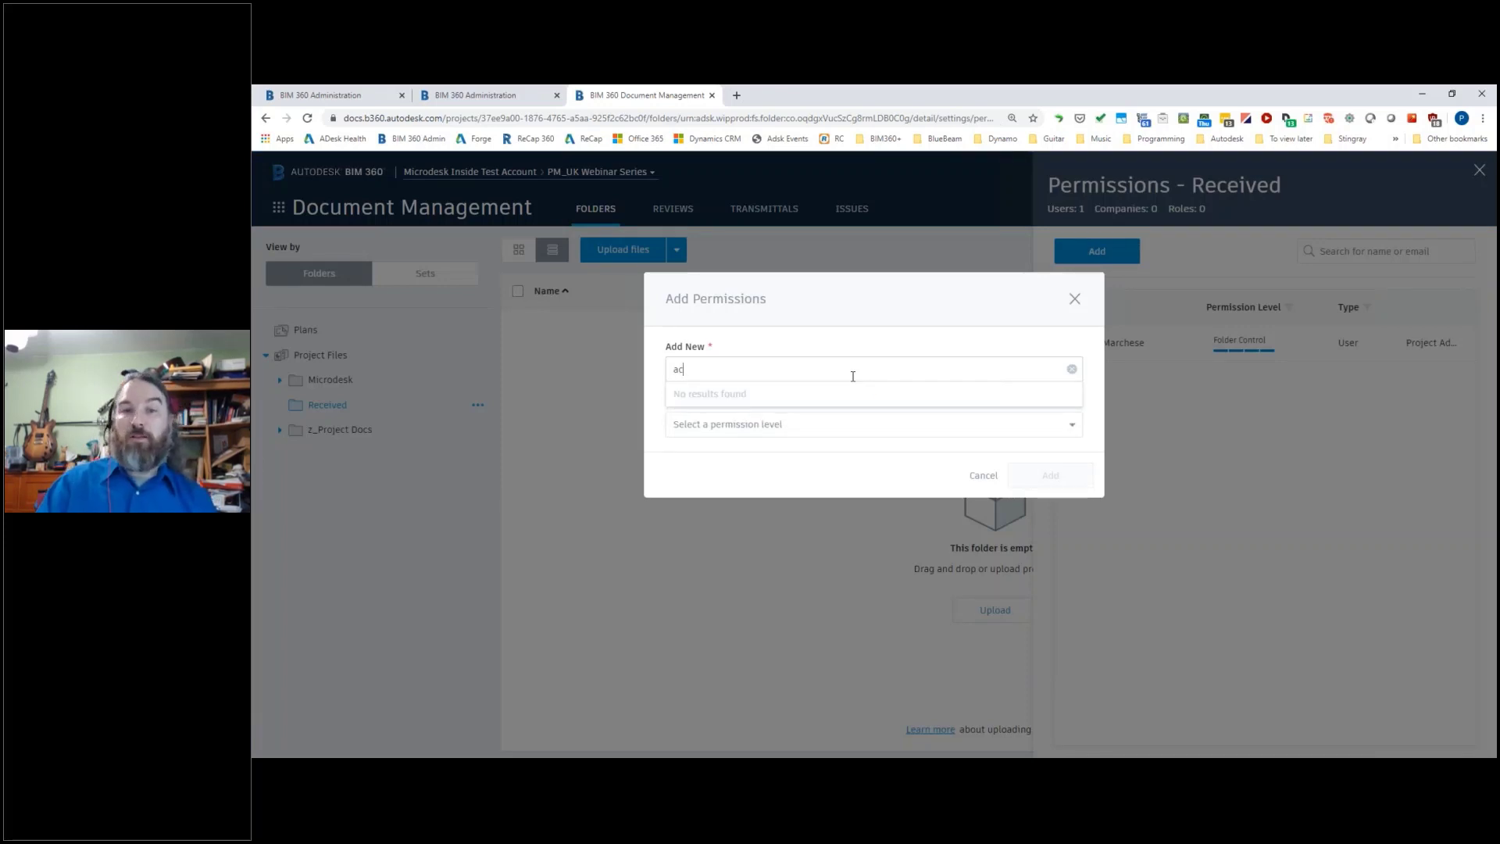
key(BackSpace)
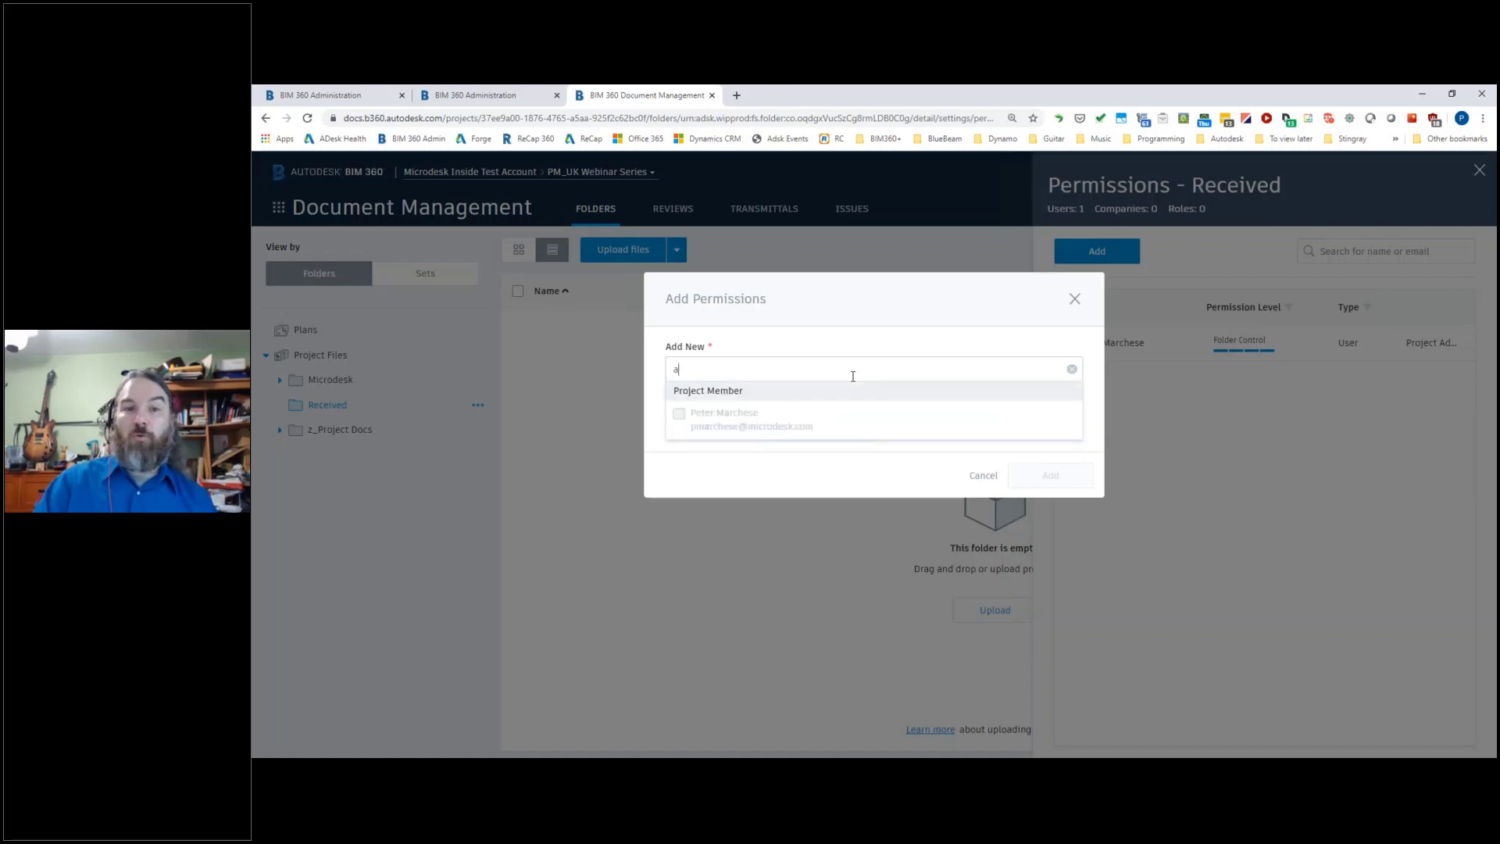
key(BackSpace)
text(pr)
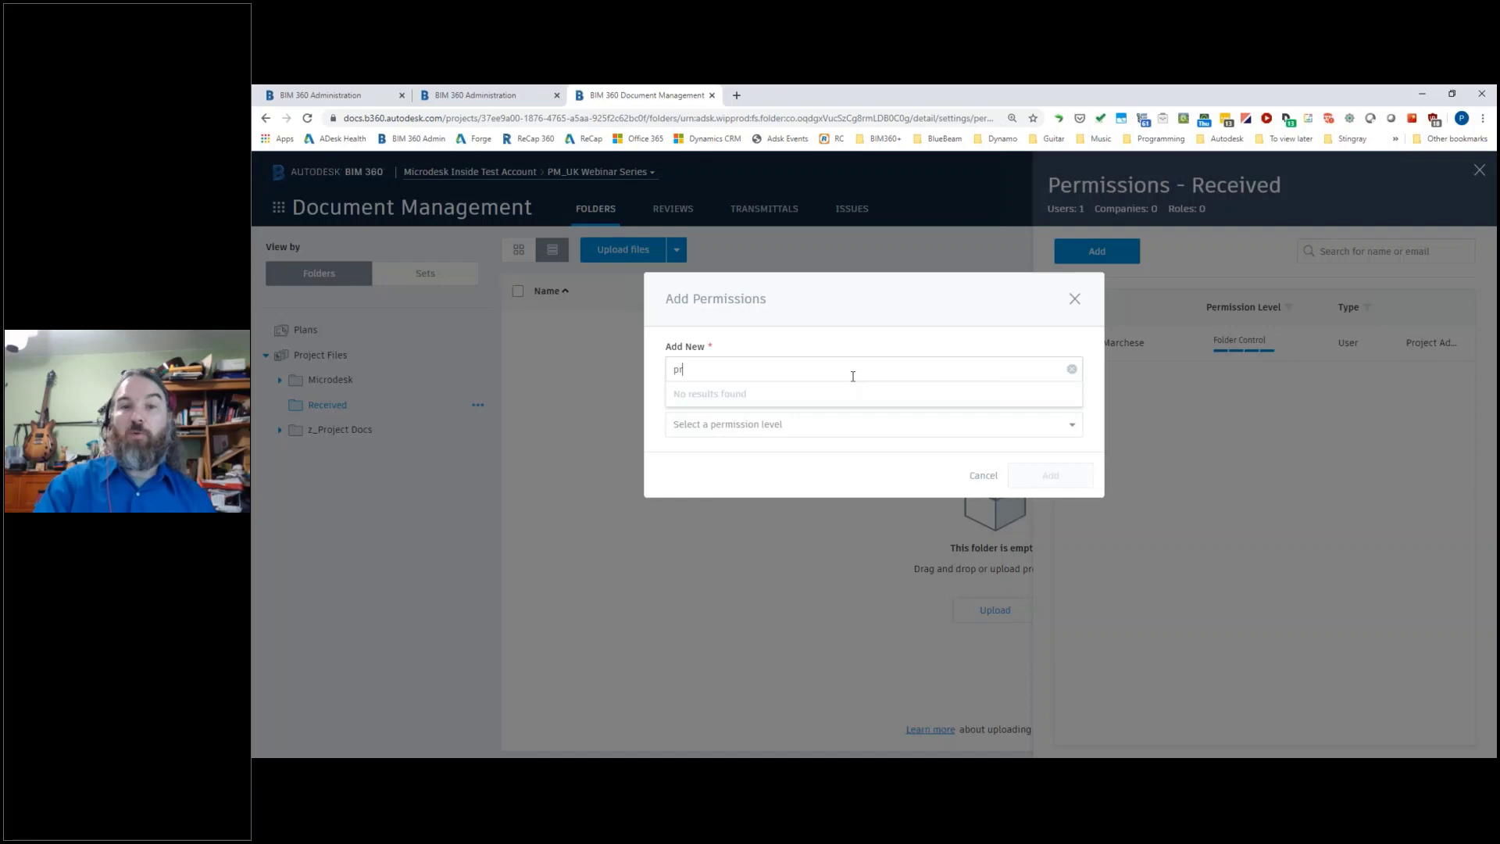
key(BackSpace)
key(BackSpace)
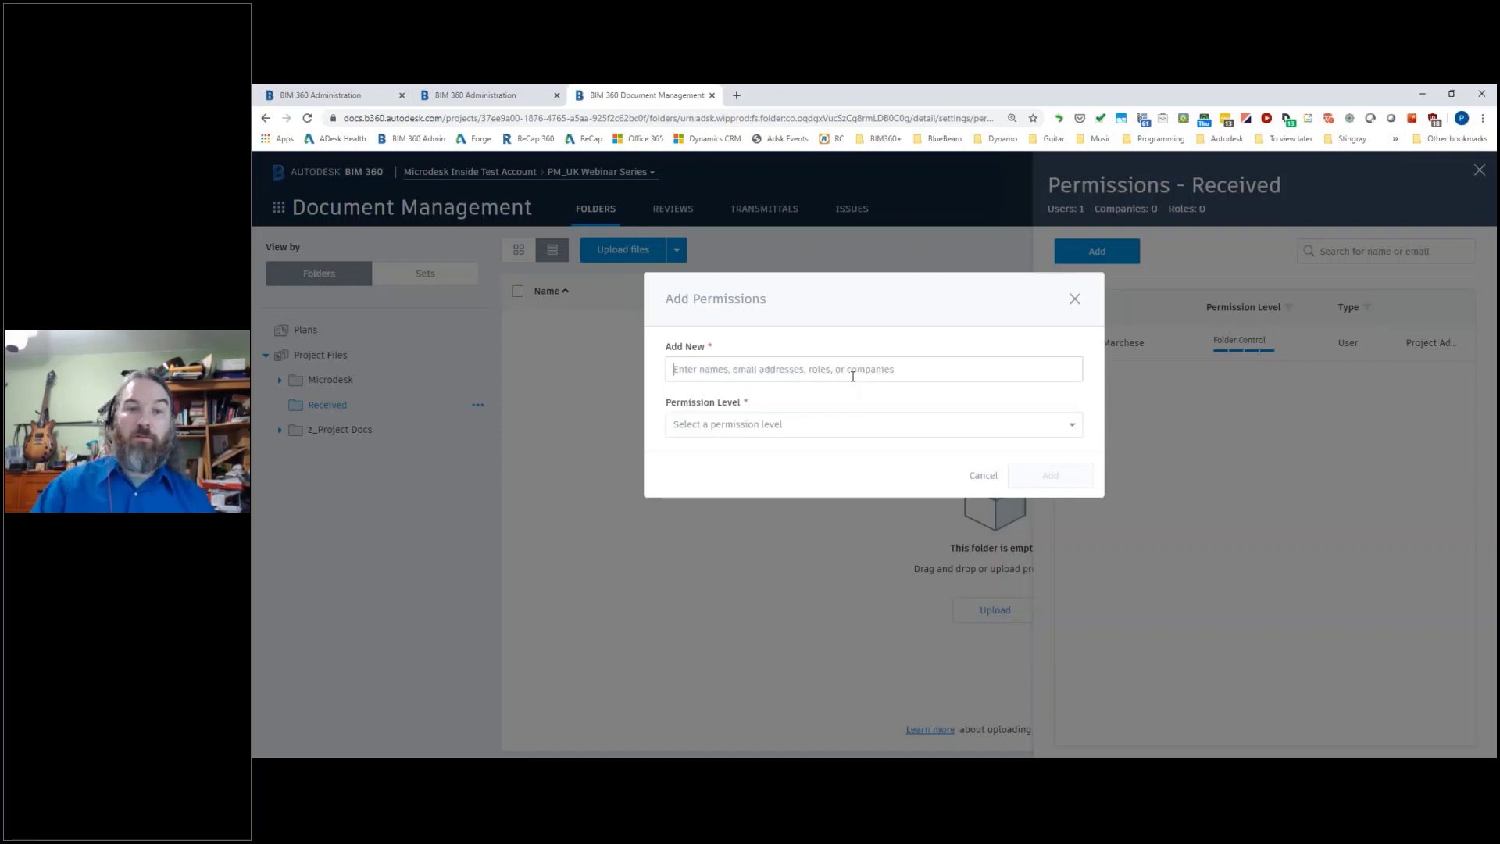
click(986, 477)
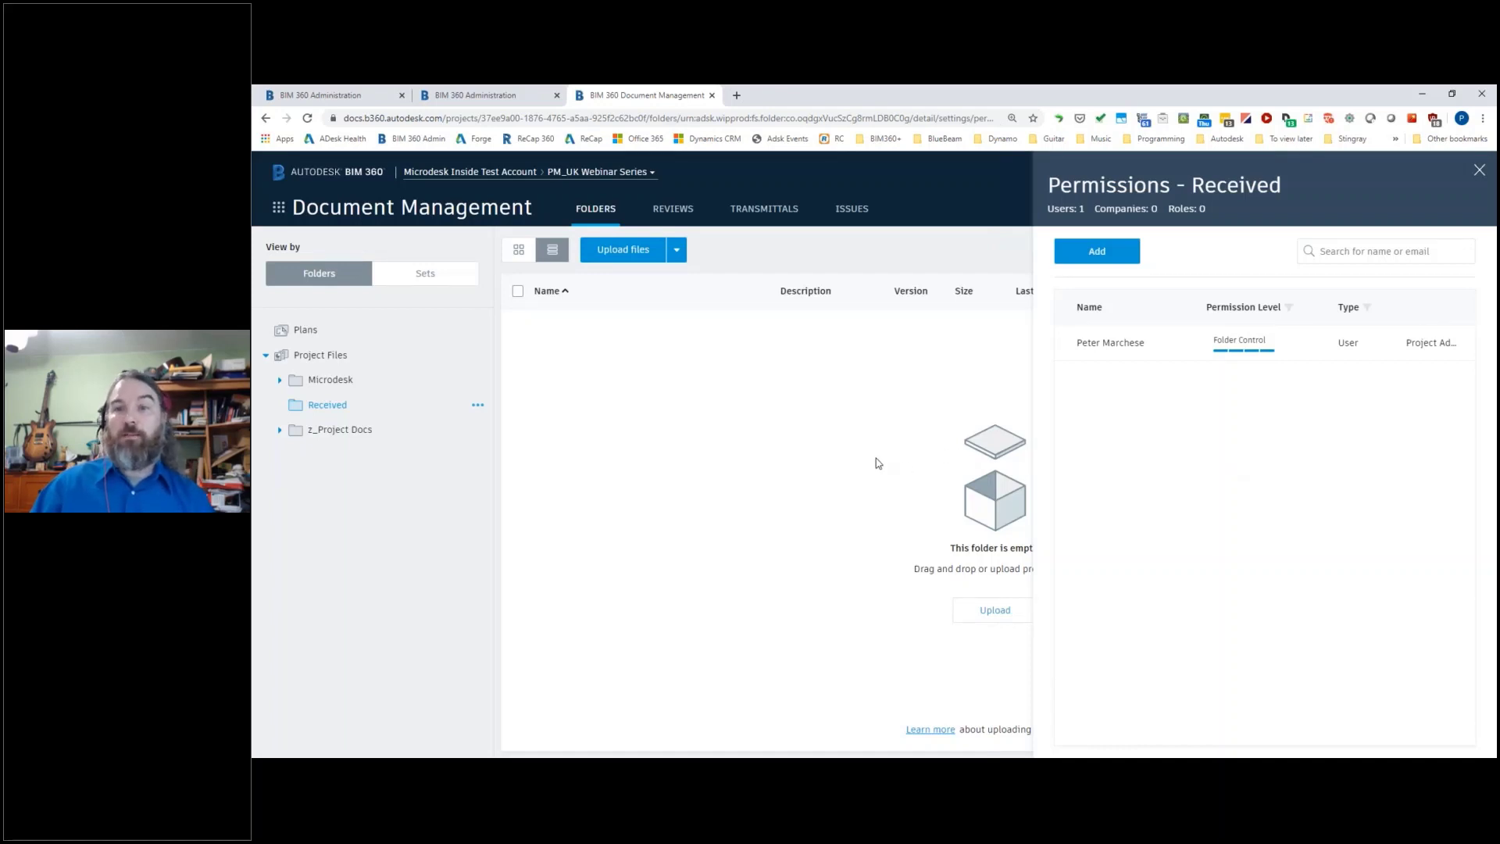
Step: Switch to Project Admin in the browser and set the listed project member's company to ACME Test Company
click(512, 98)
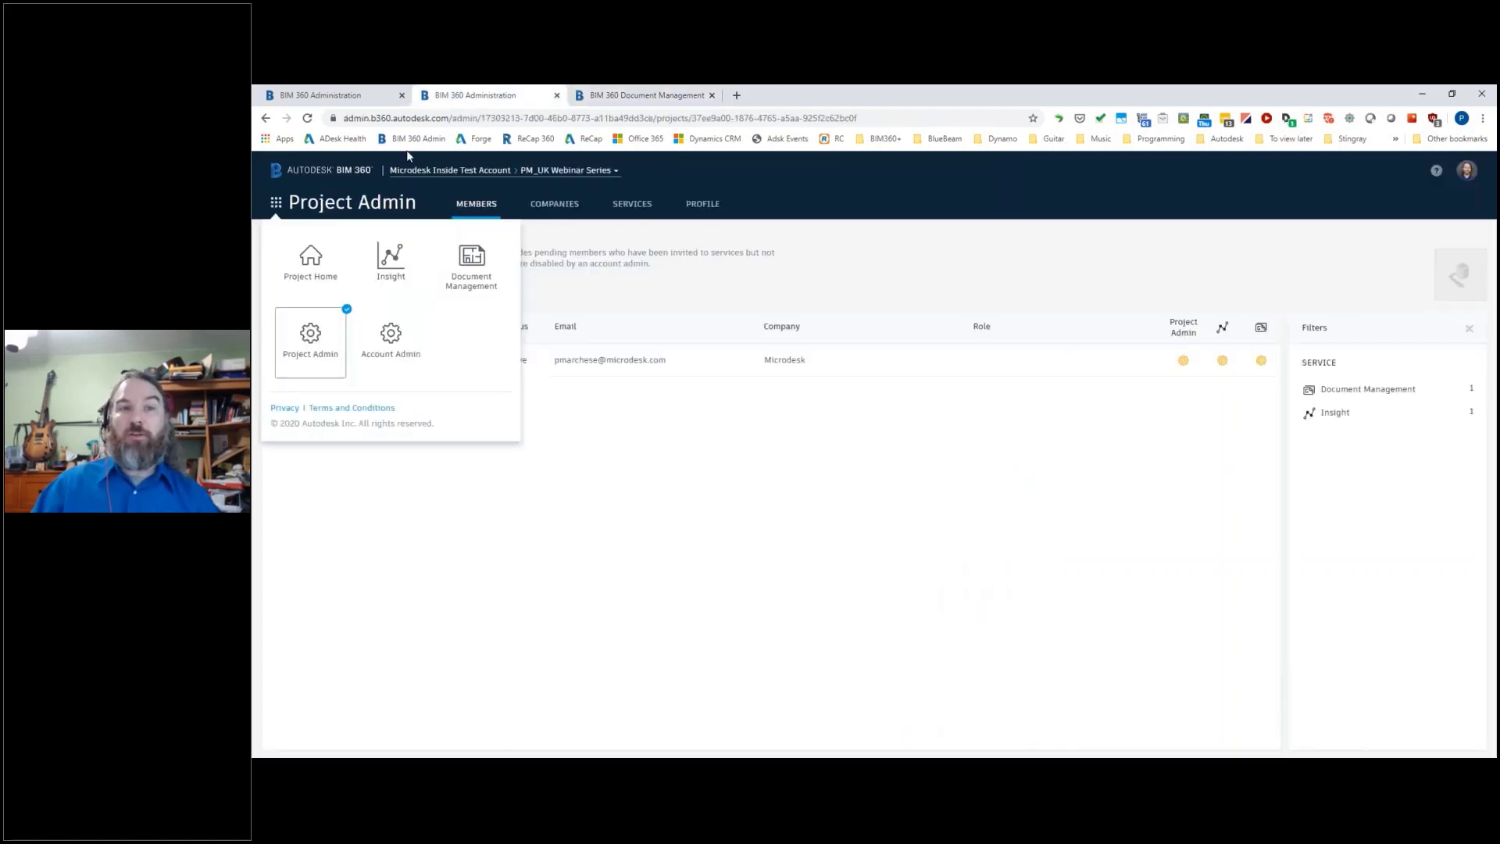
click(692, 528)
click(833, 371)
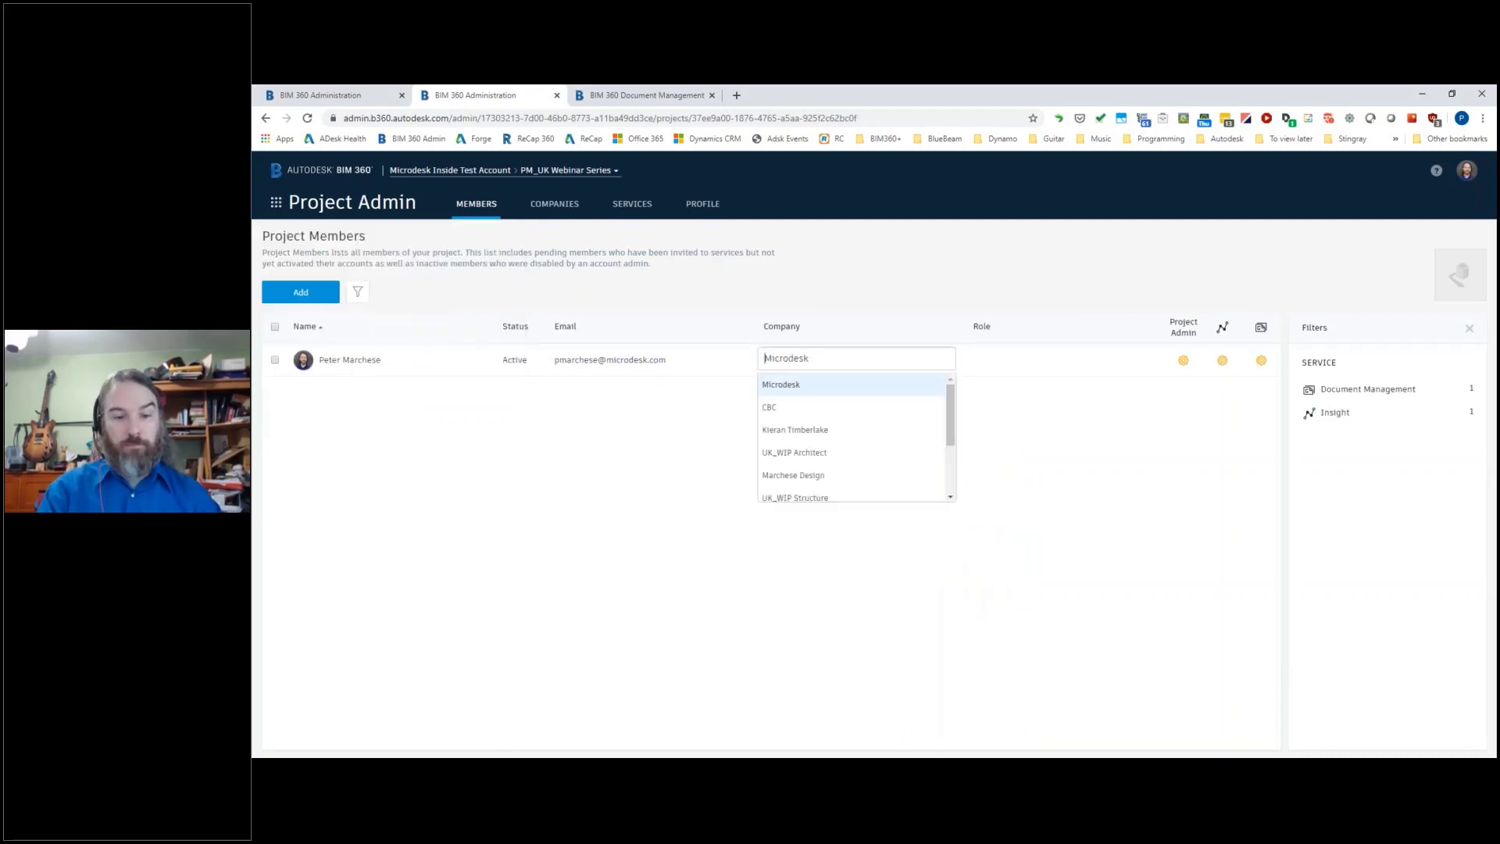
text(Ac)
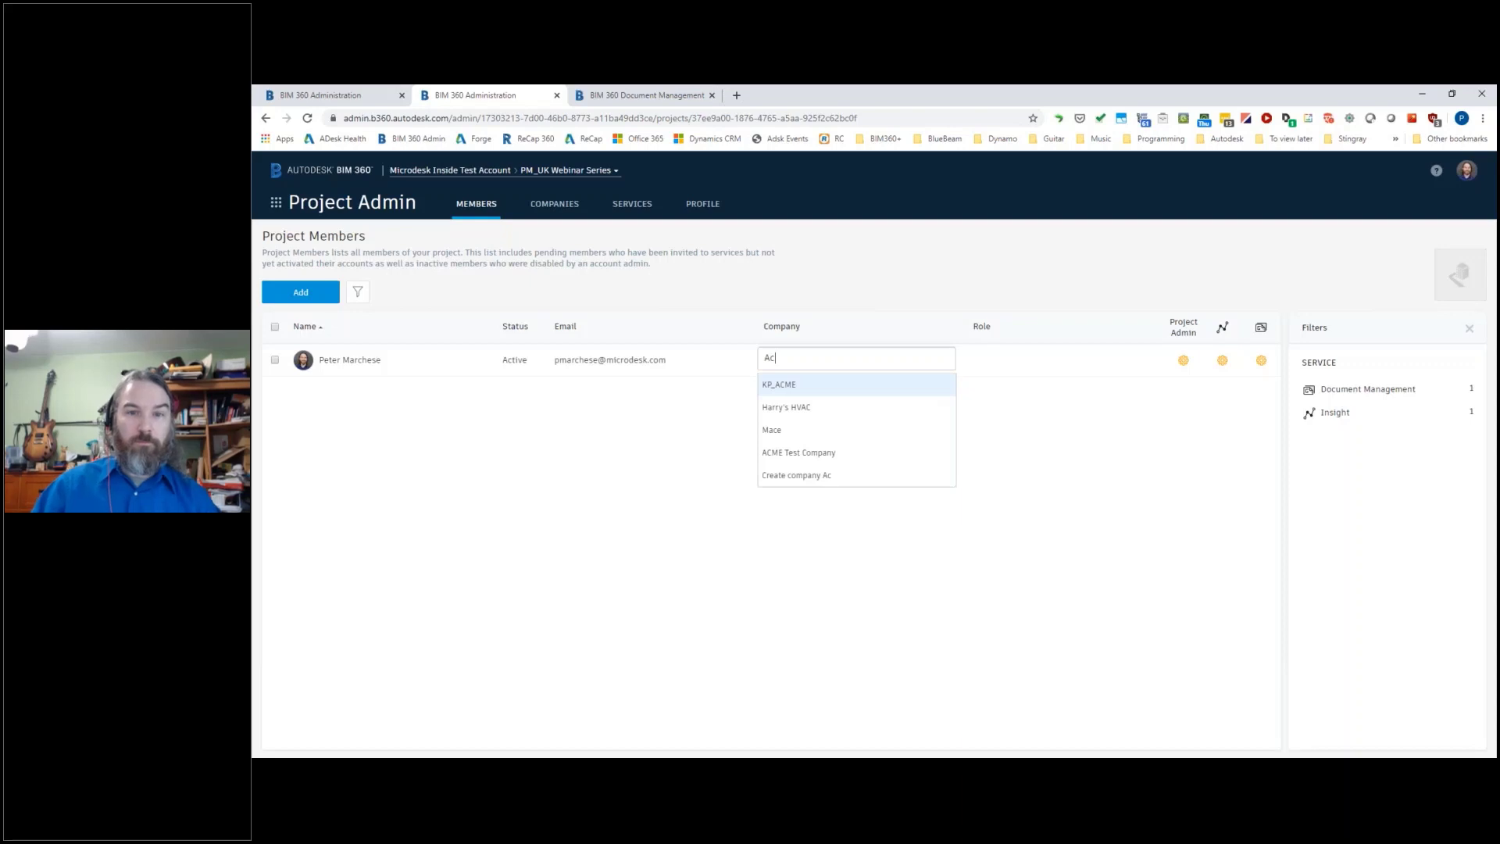
click(836, 453)
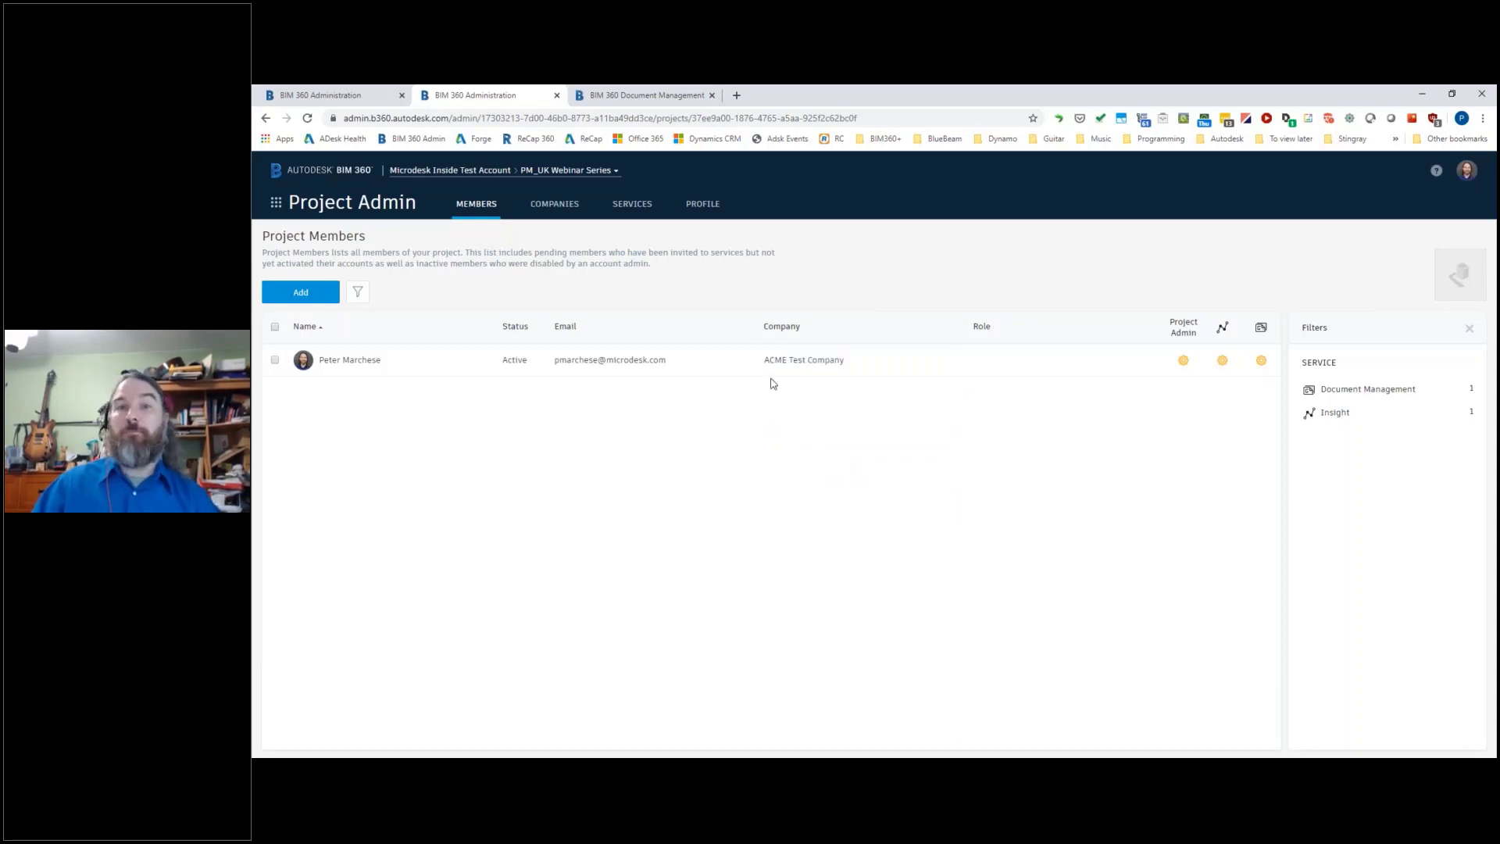
Step: Reload Document Management and add ACME Test Company to the Received folder's permissions with the View+Download+Upload level
click(625, 97)
click(307, 118)
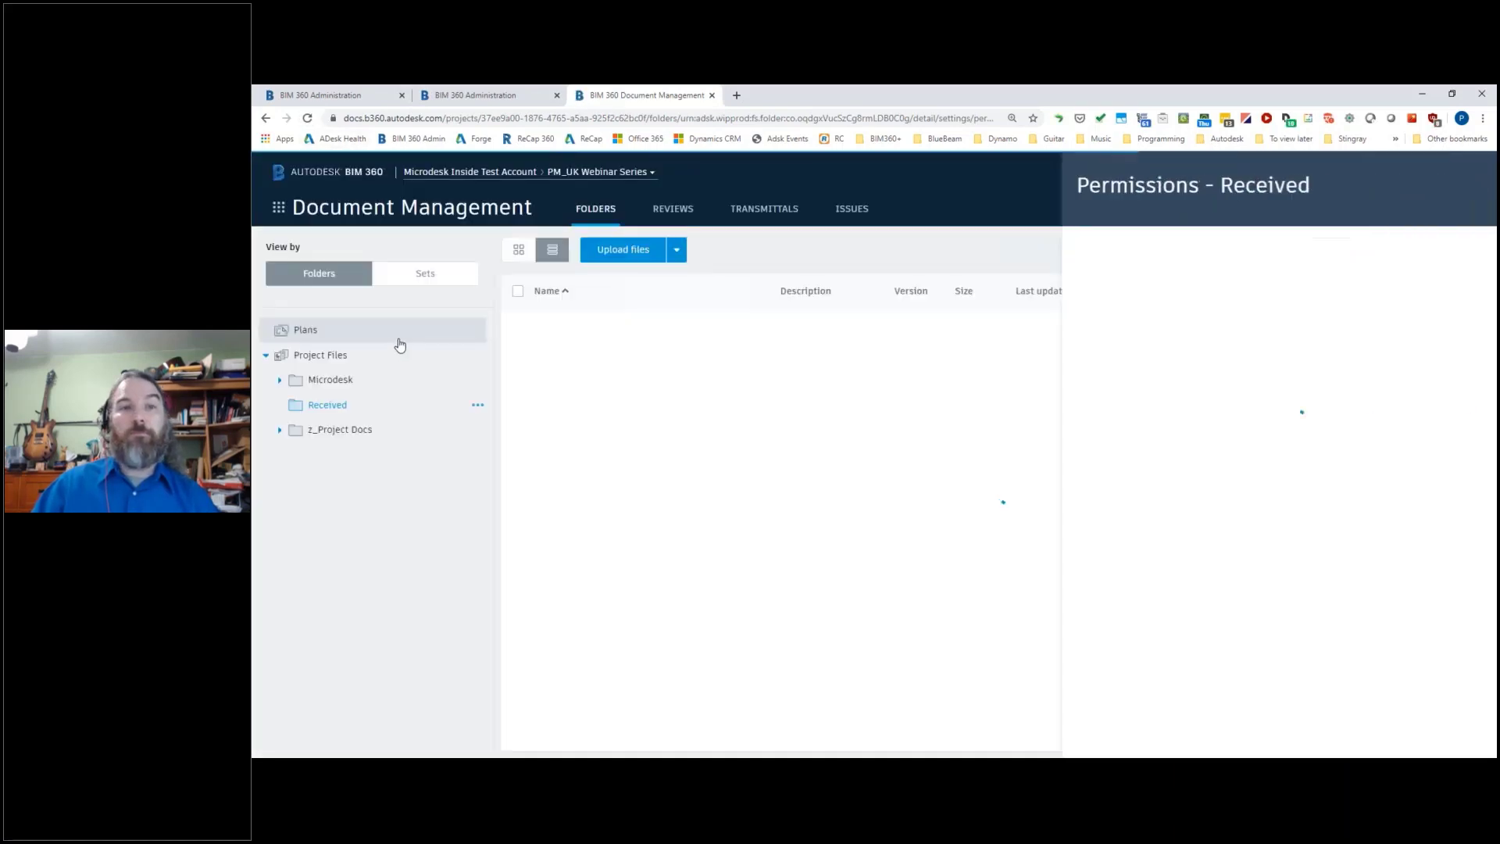
click(1090, 258)
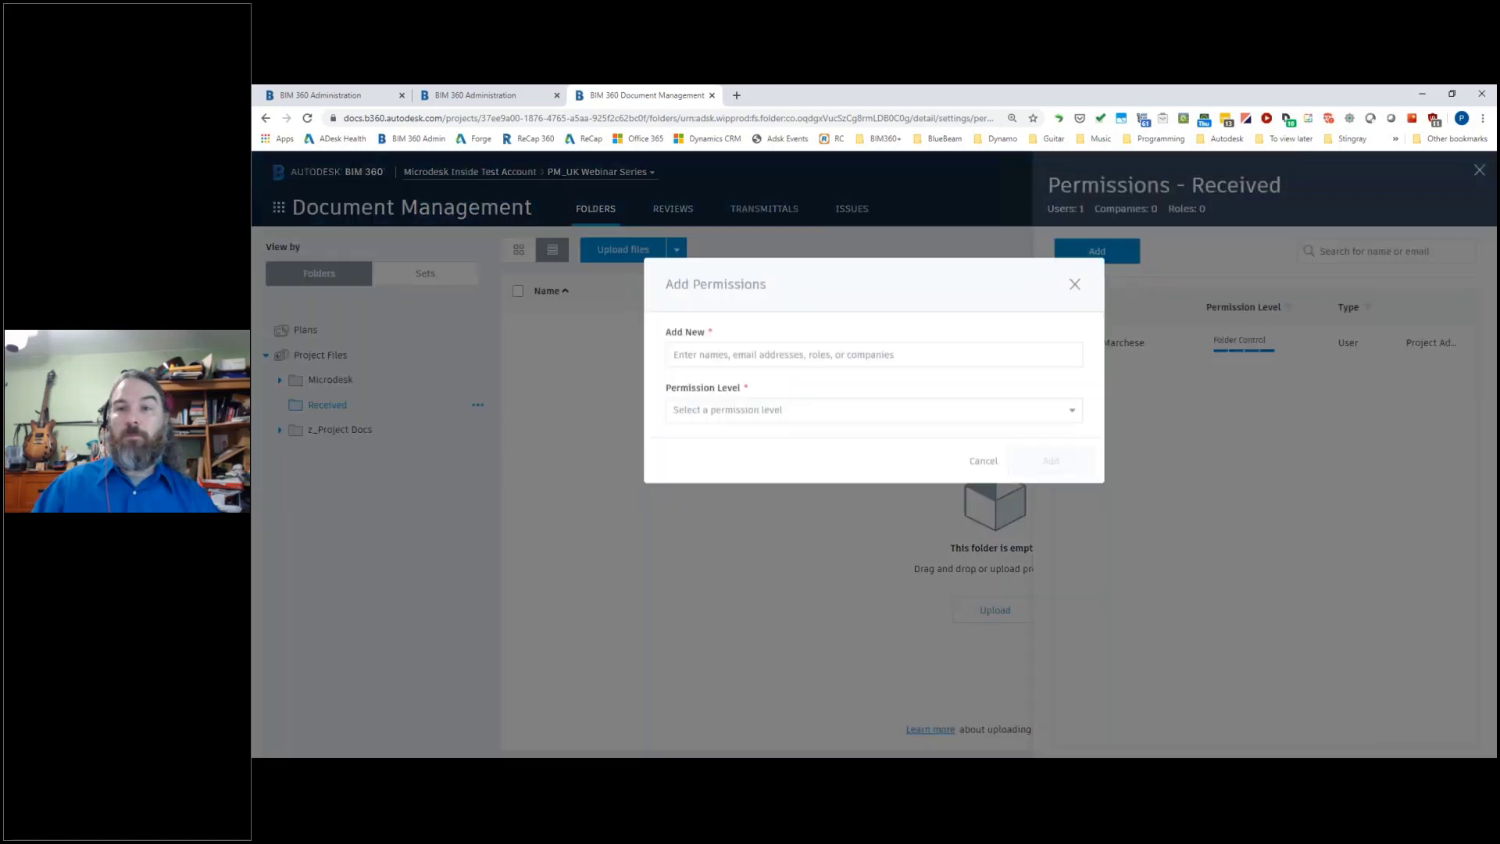
text(ac)
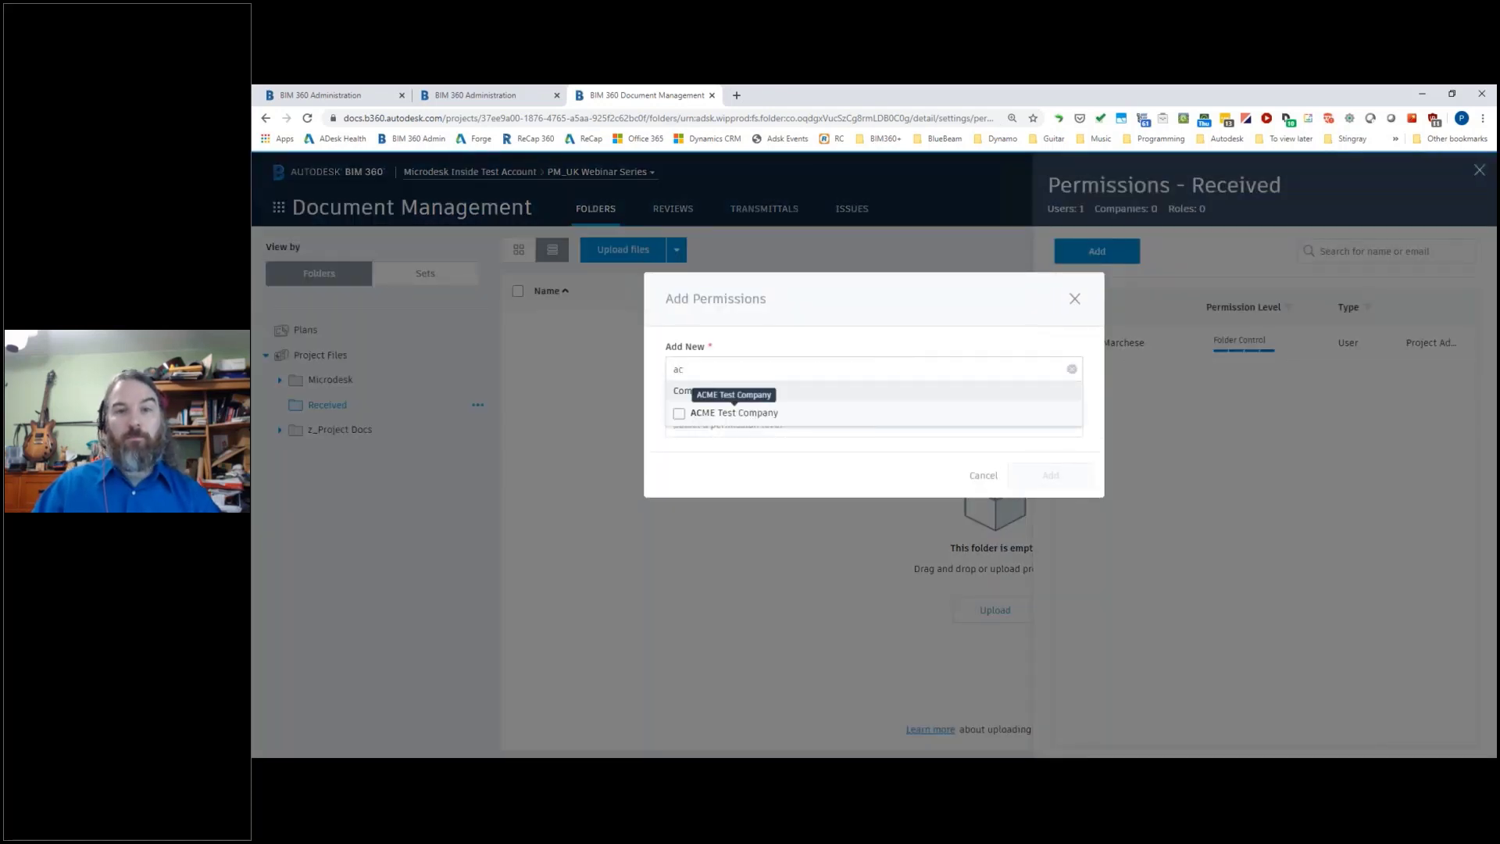
click(746, 413)
click(746, 466)
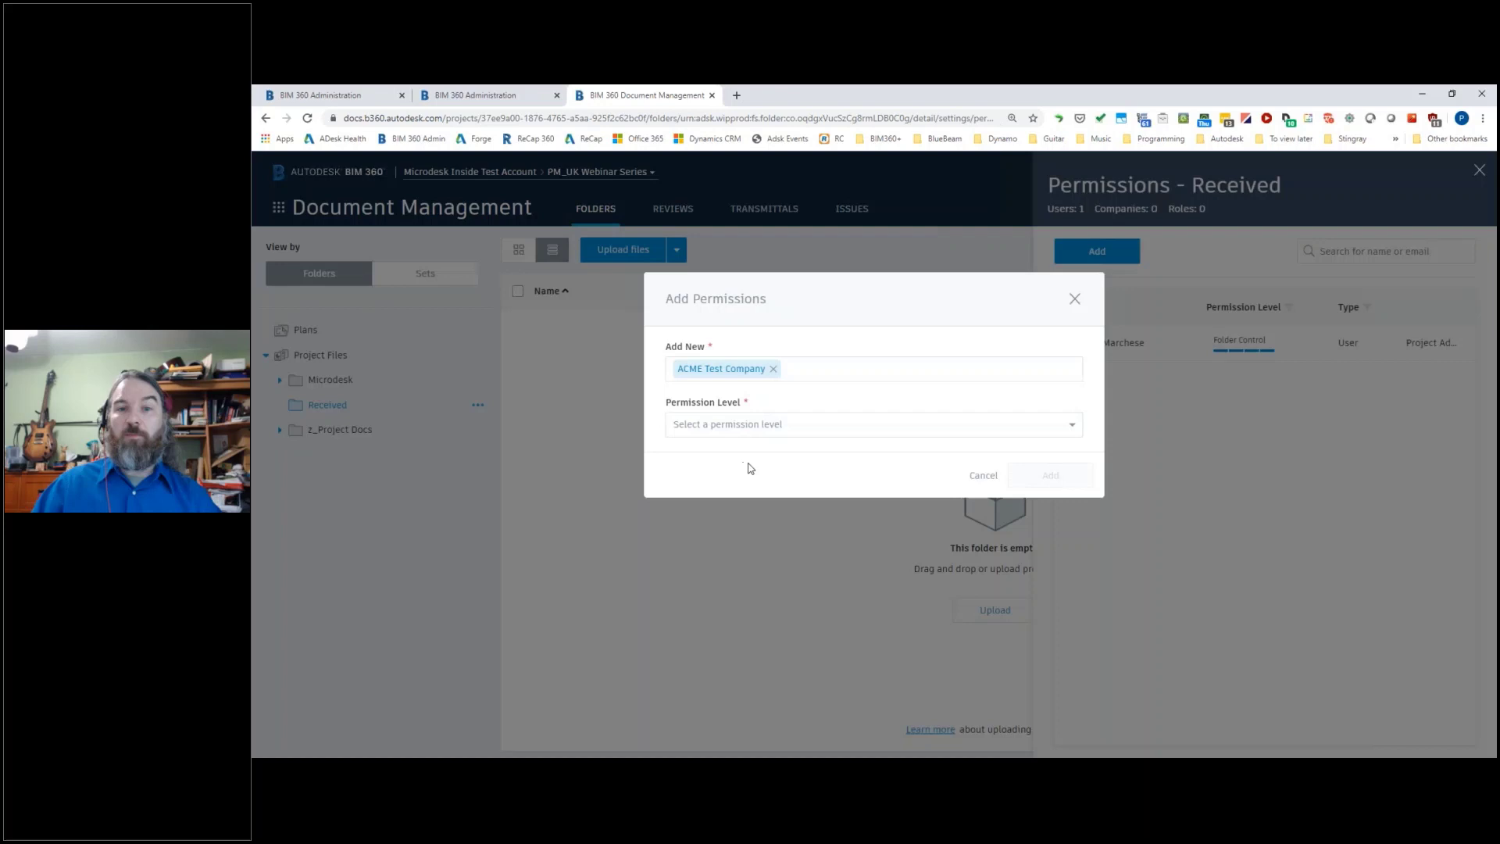
click(787, 428)
click(759, 607)
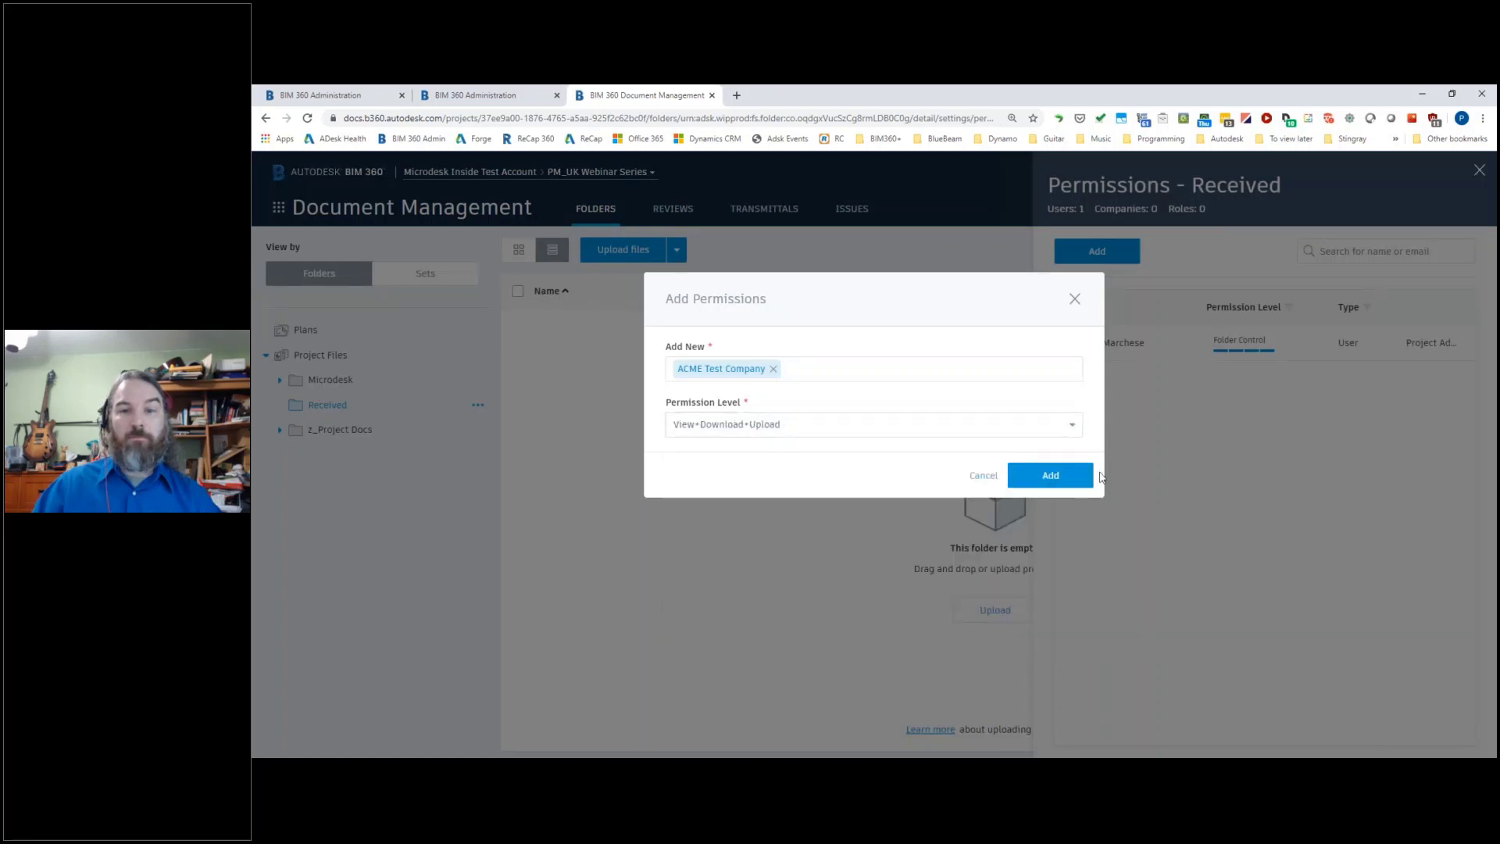
click(1068, 477)
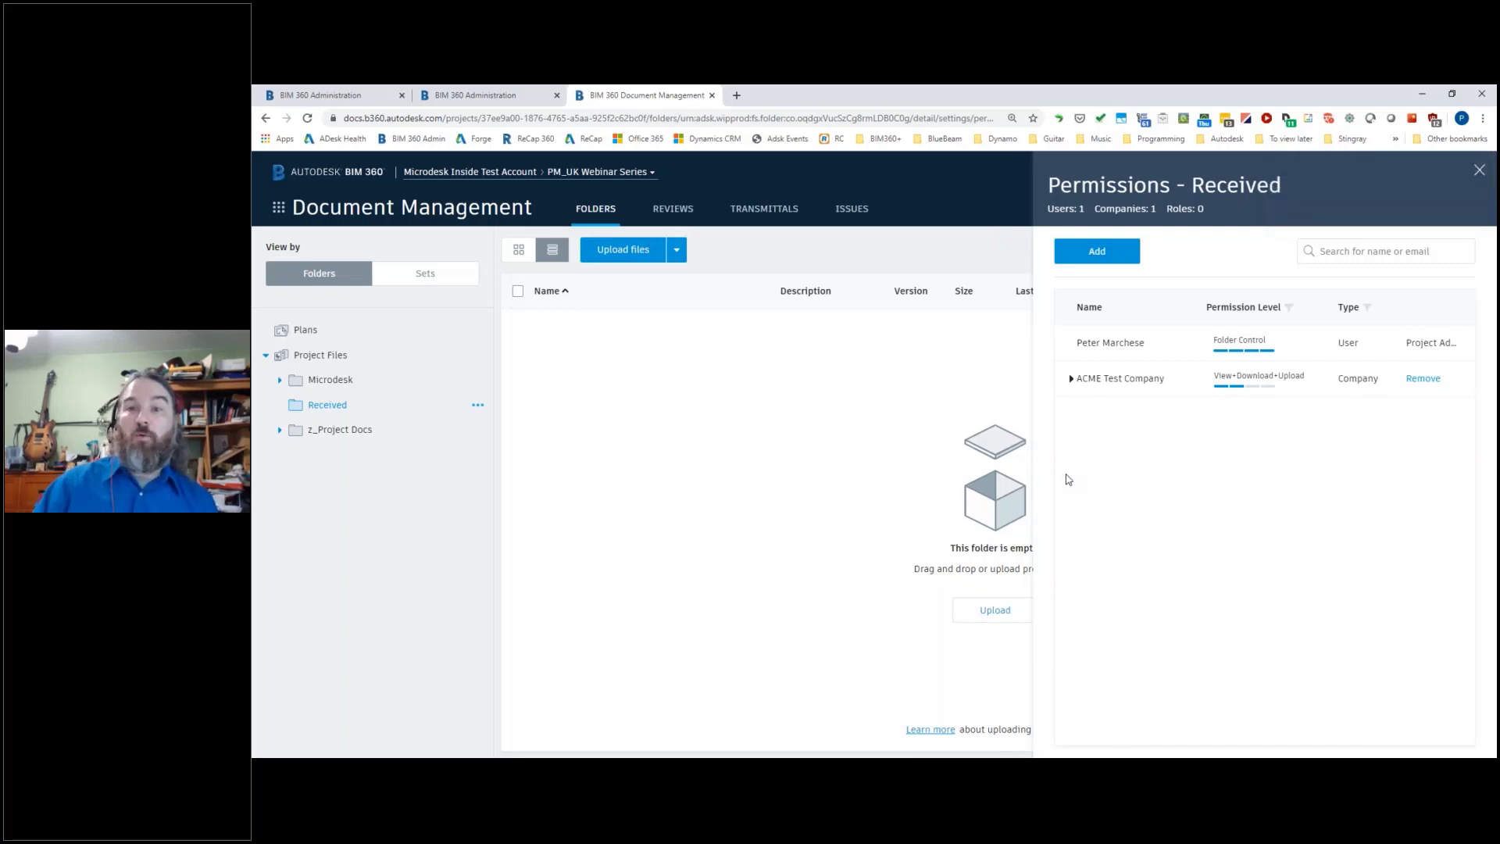
Step: Return to the Project Admin members list and change the project member's company to Marchese Design
click(471, 94)
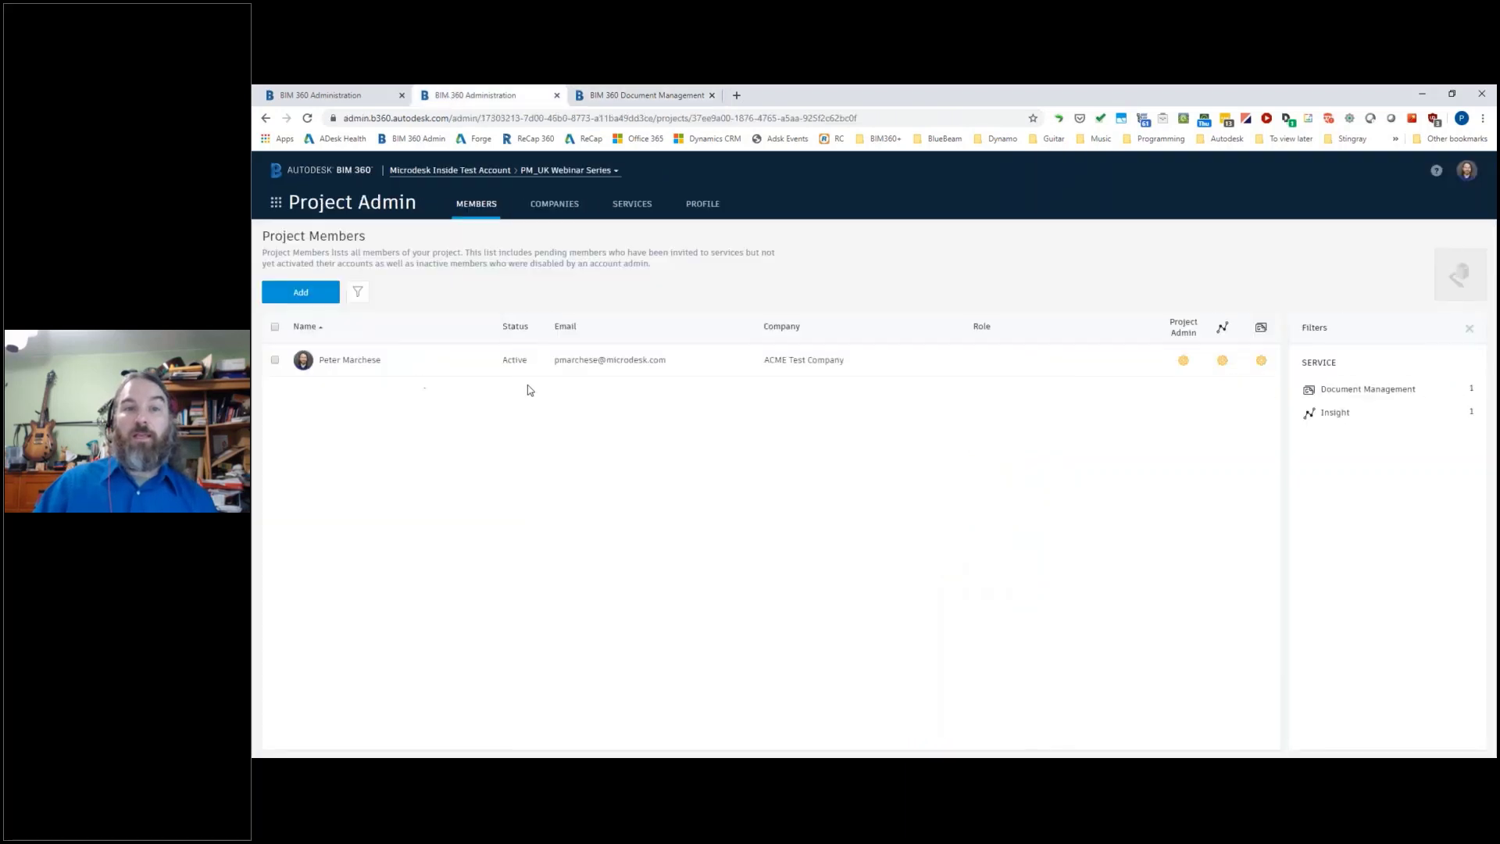
click(881, 360)
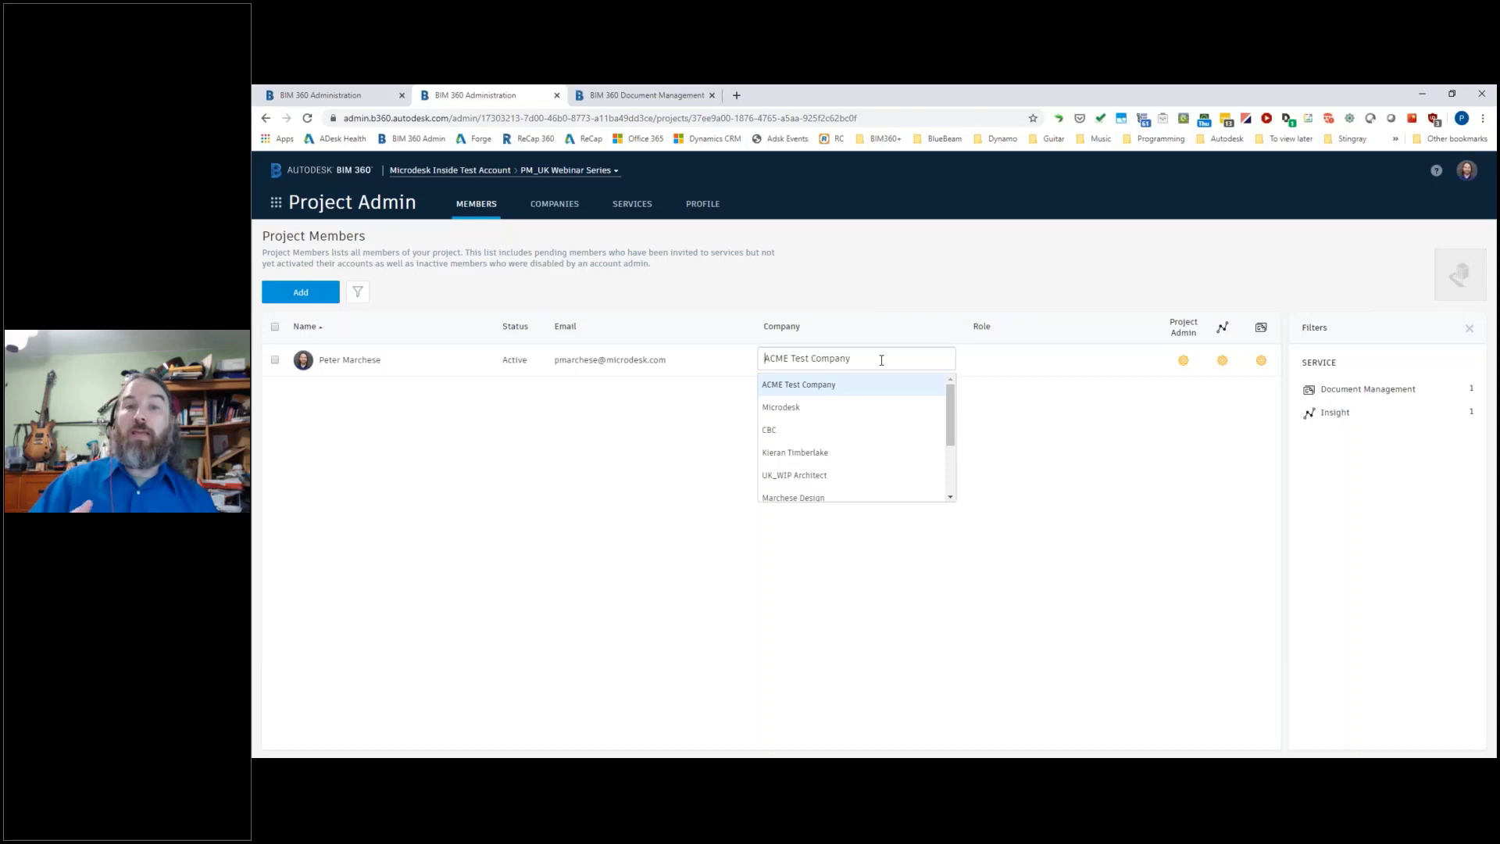
click(812, 492)
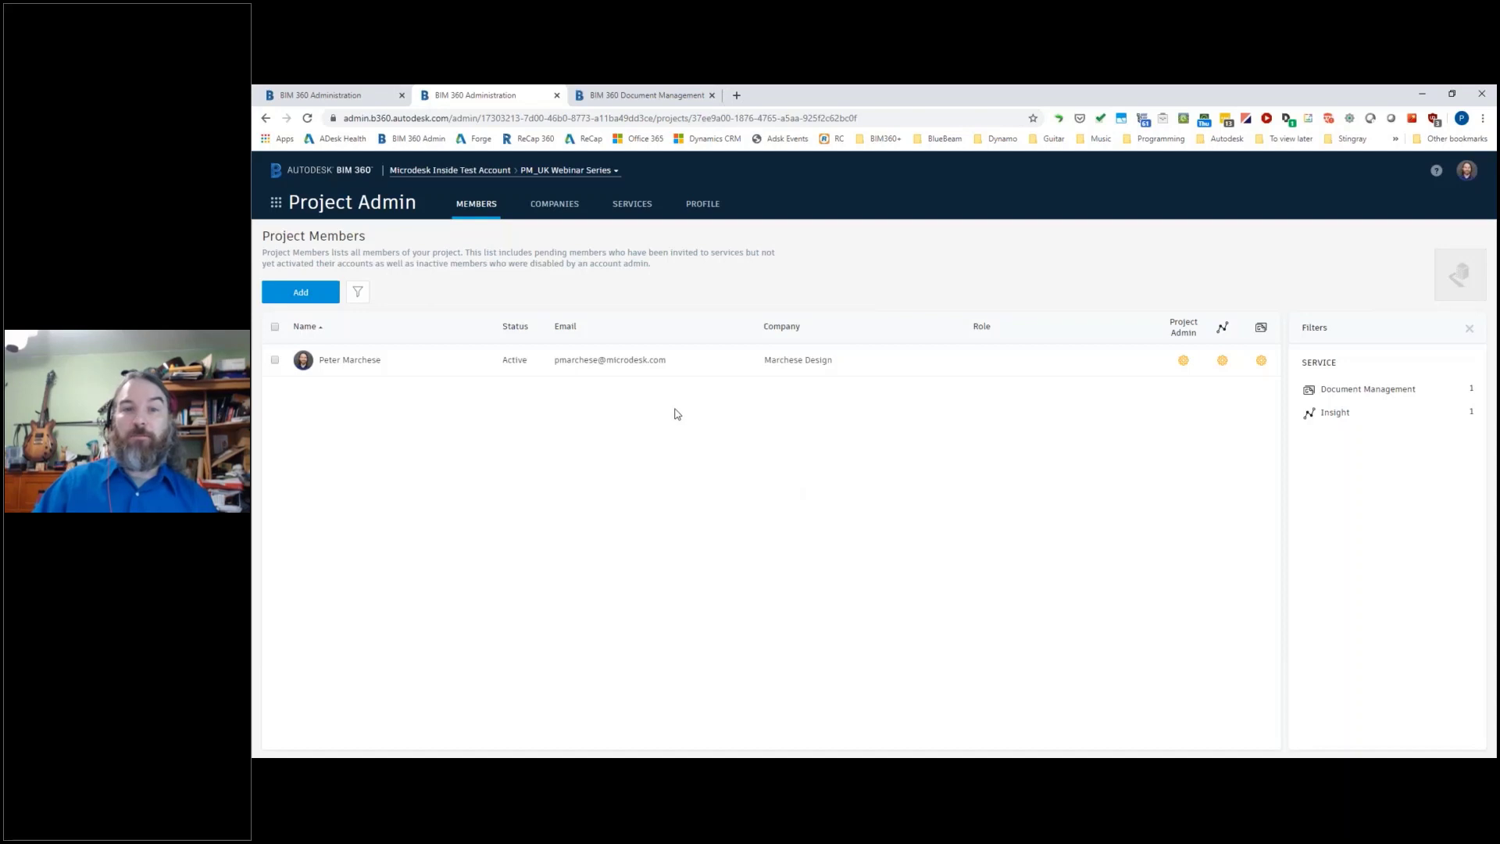
Step: Go back to Document Management, close the Received folder's permissions and show the contents of the Microdesk folder
click(646, 96)
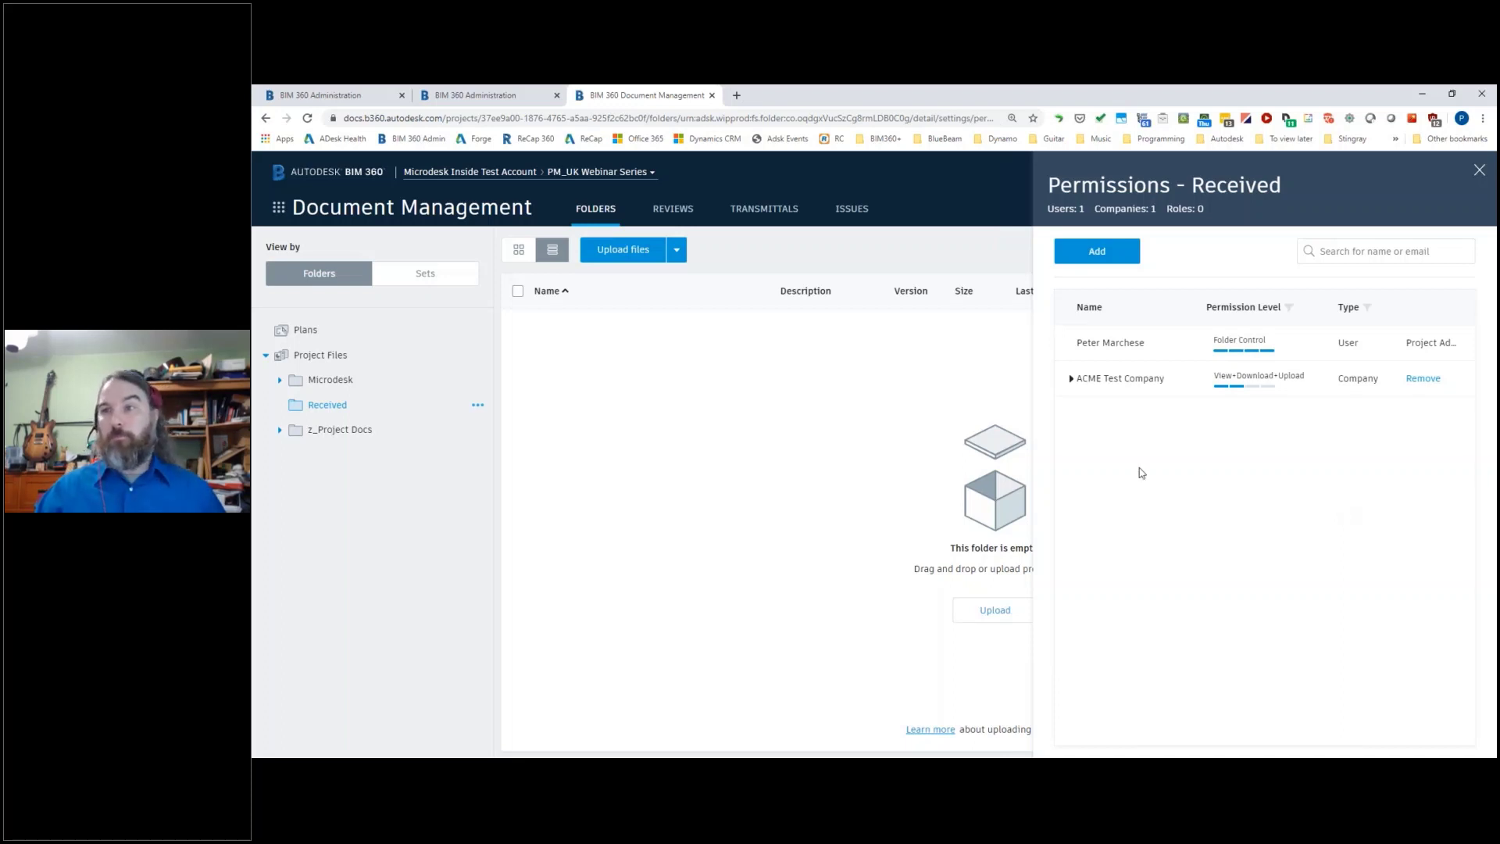
click(1480, 172)
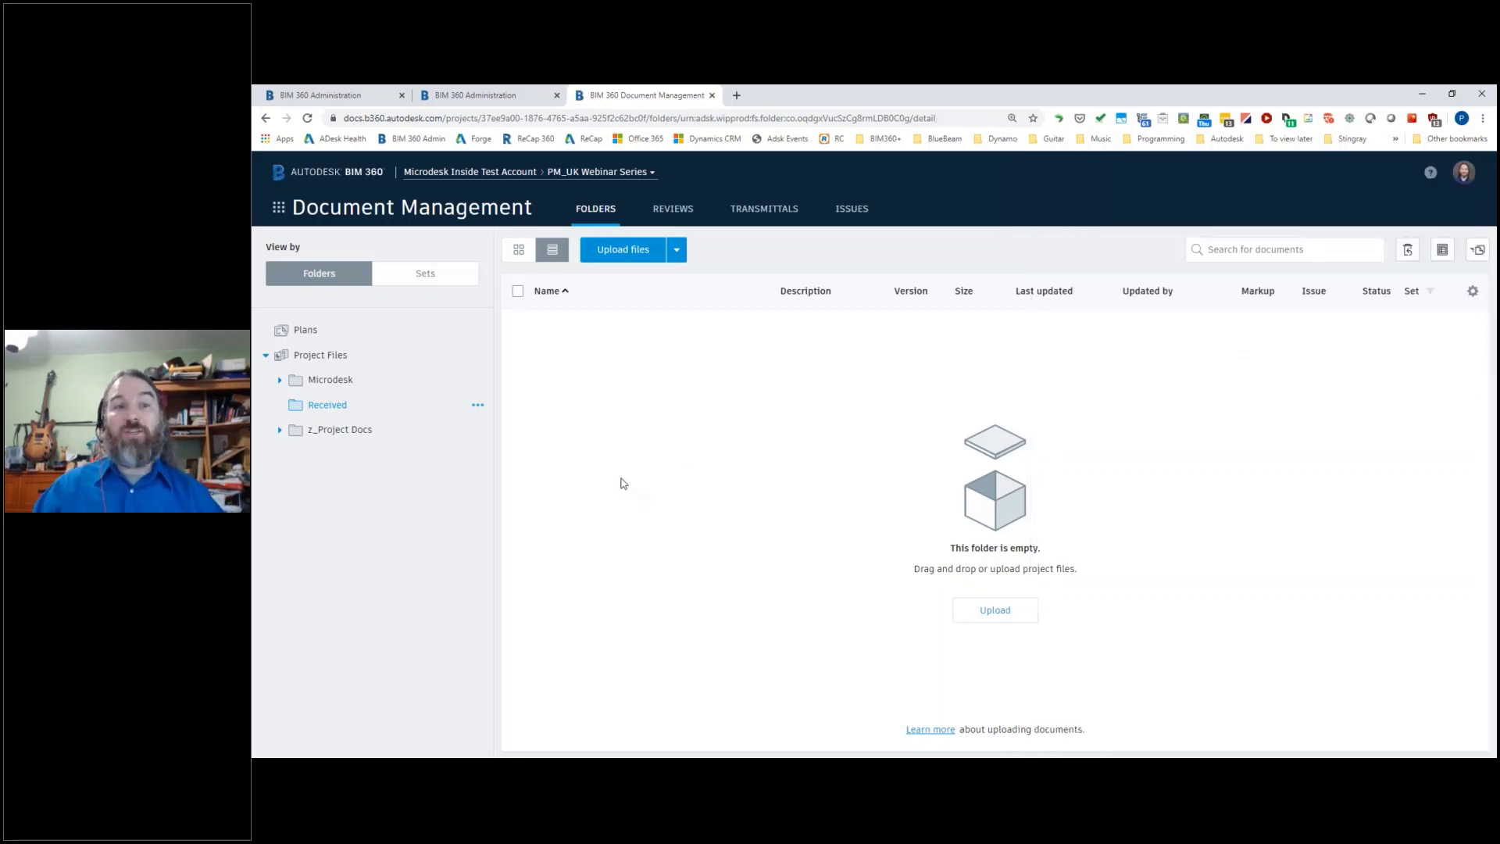
click(297, 386)
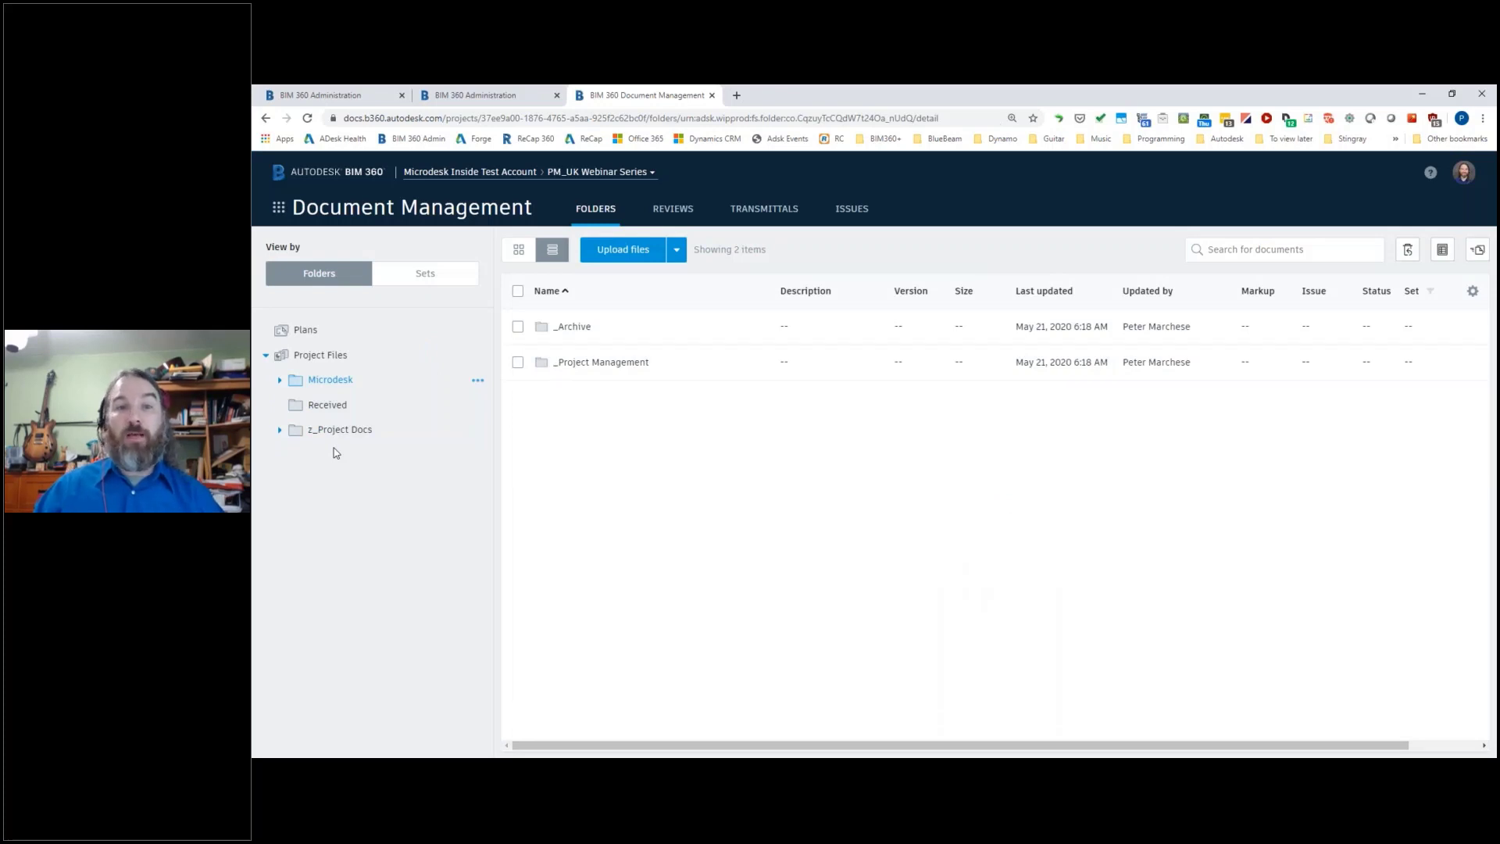
Step: Bring up the Folder Structure and Project Files windows in File Explorer and open the project's z_Project Docs folder
click(449, 770)
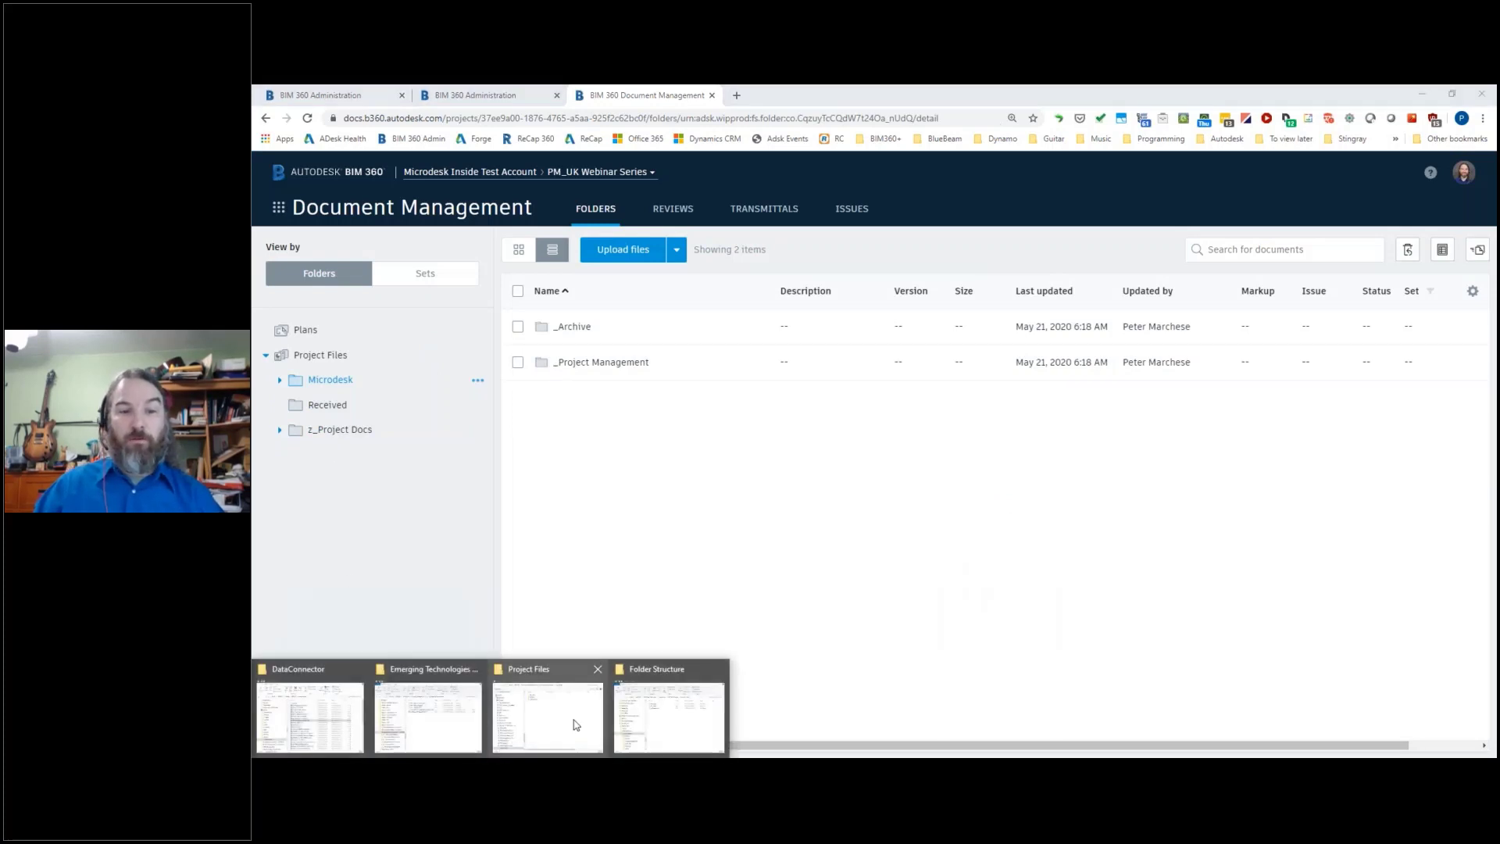
click(645, 719)
click(450, 770)
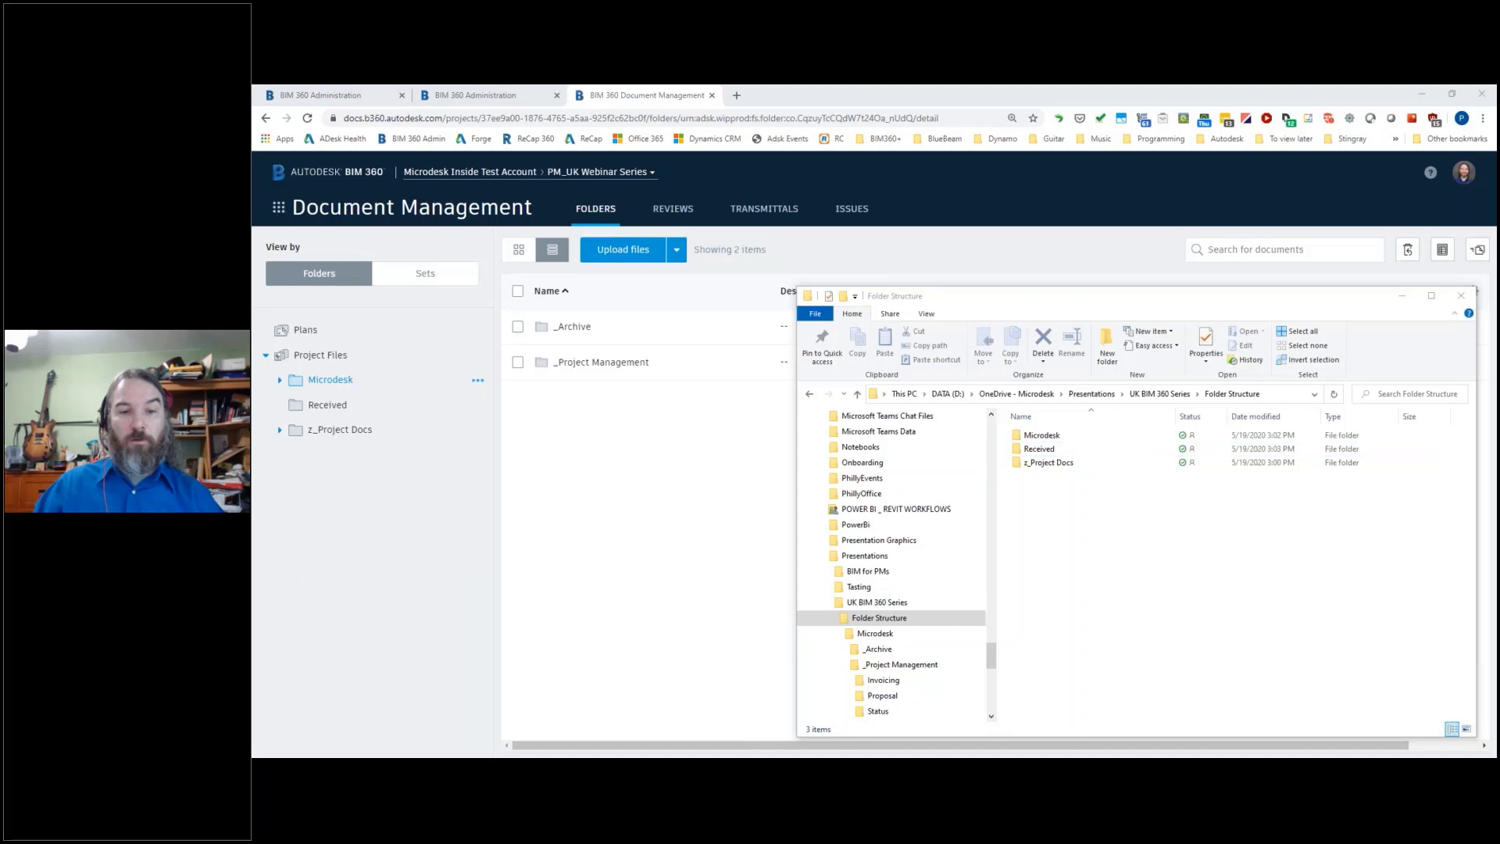
click(558, 714)
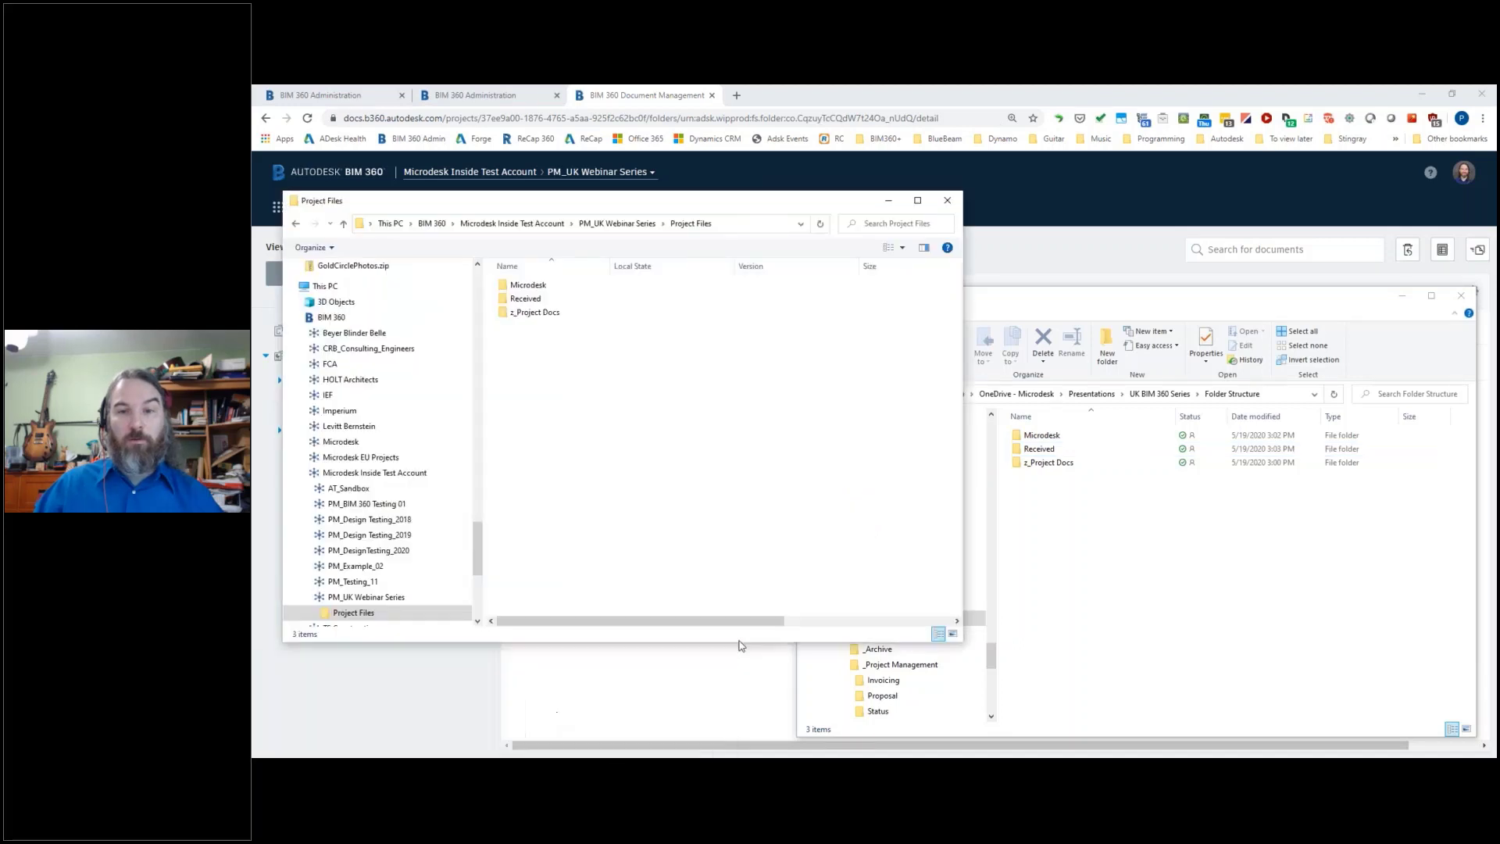
double_click(534, 313)
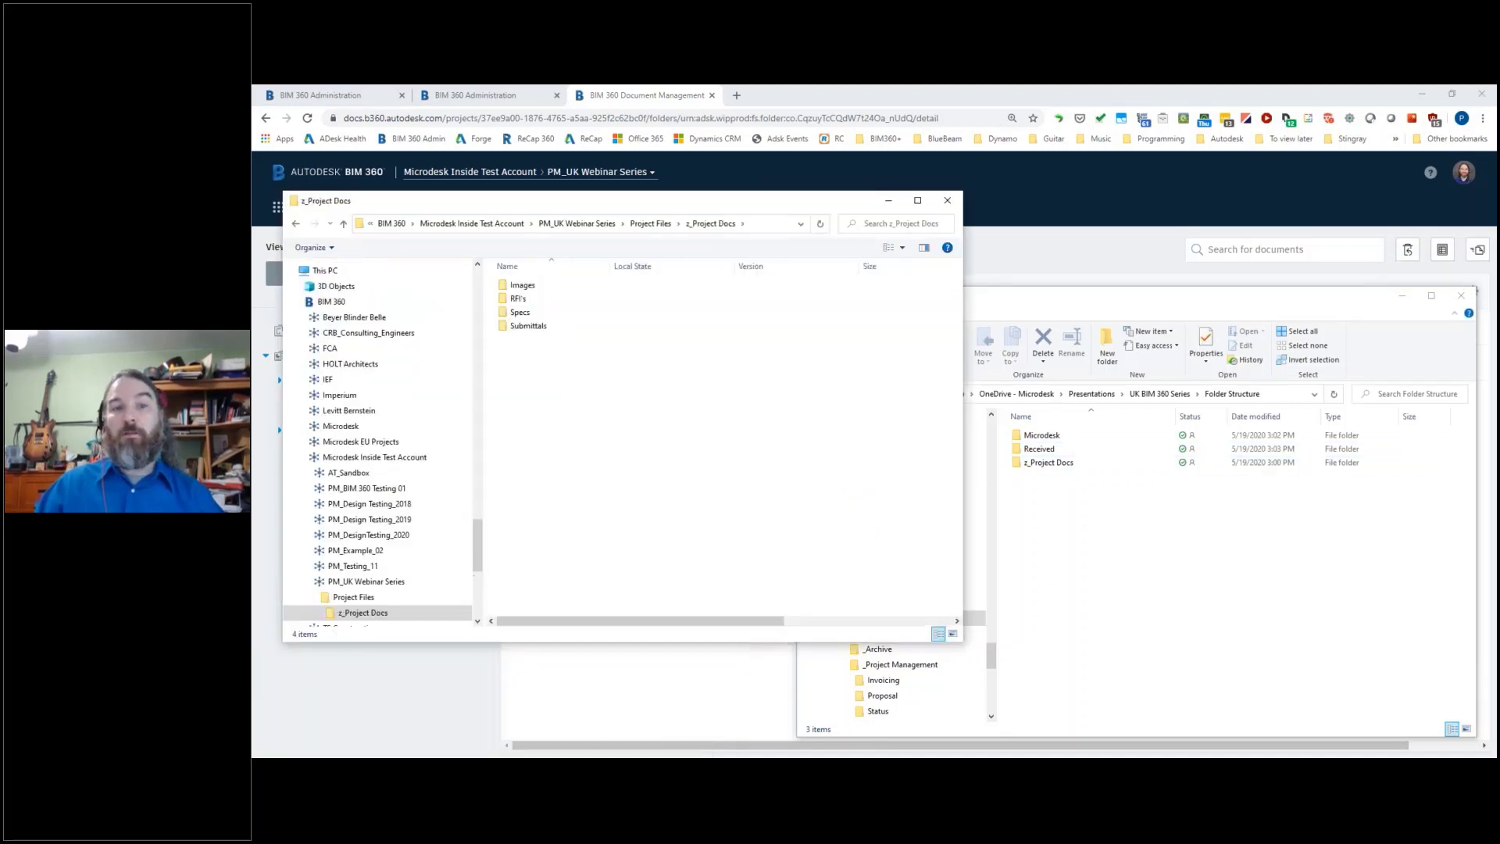
Step: Copy all PDF files from the local Project Content 2 Submittals folder into the Submittals folder of z_Project Docs
click(1141, 523)
click(1159, 394)
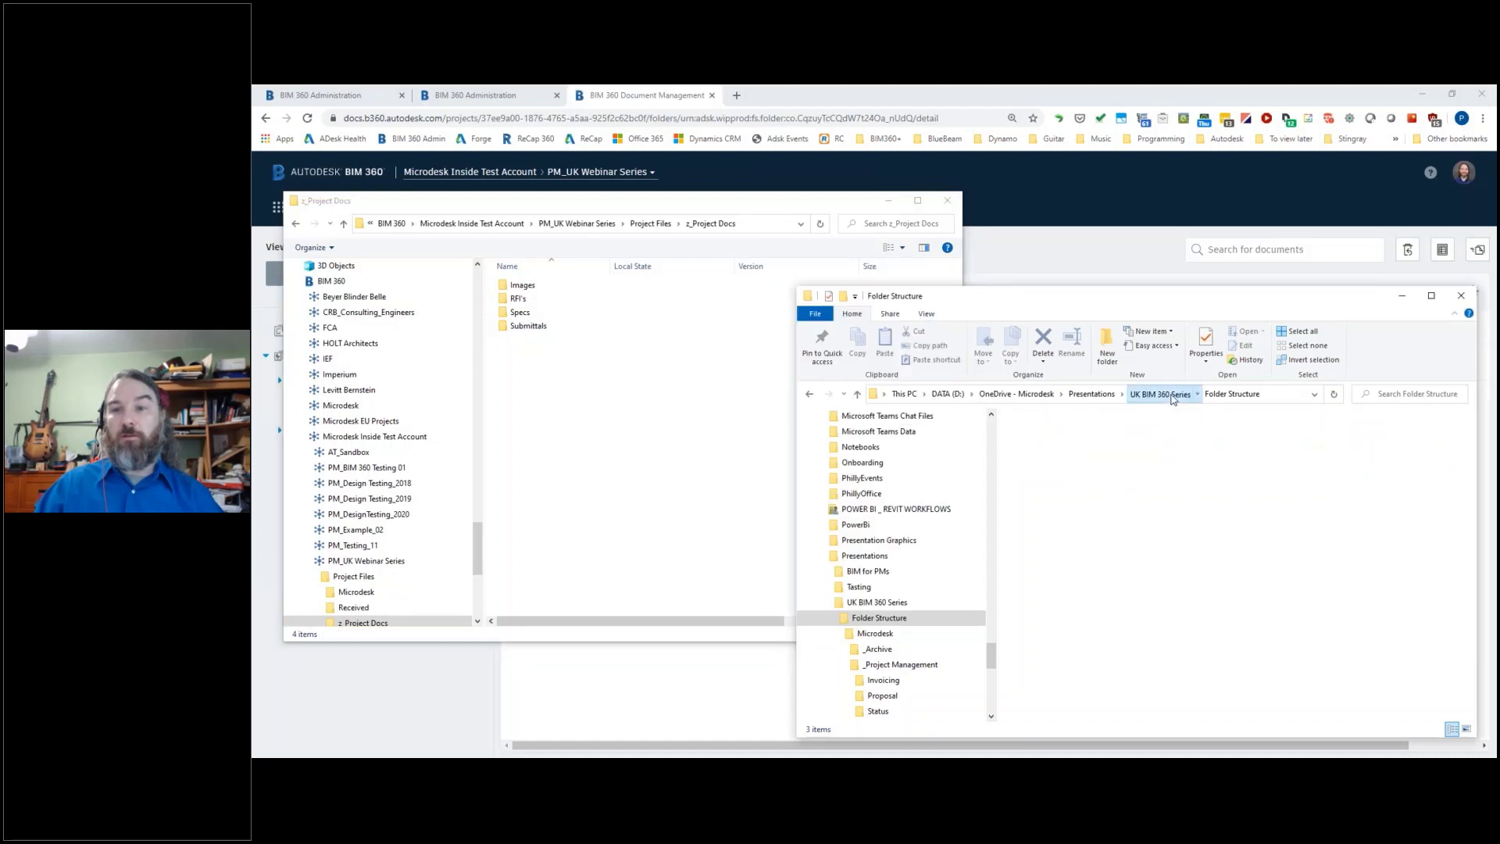
double_click(1052, 448)
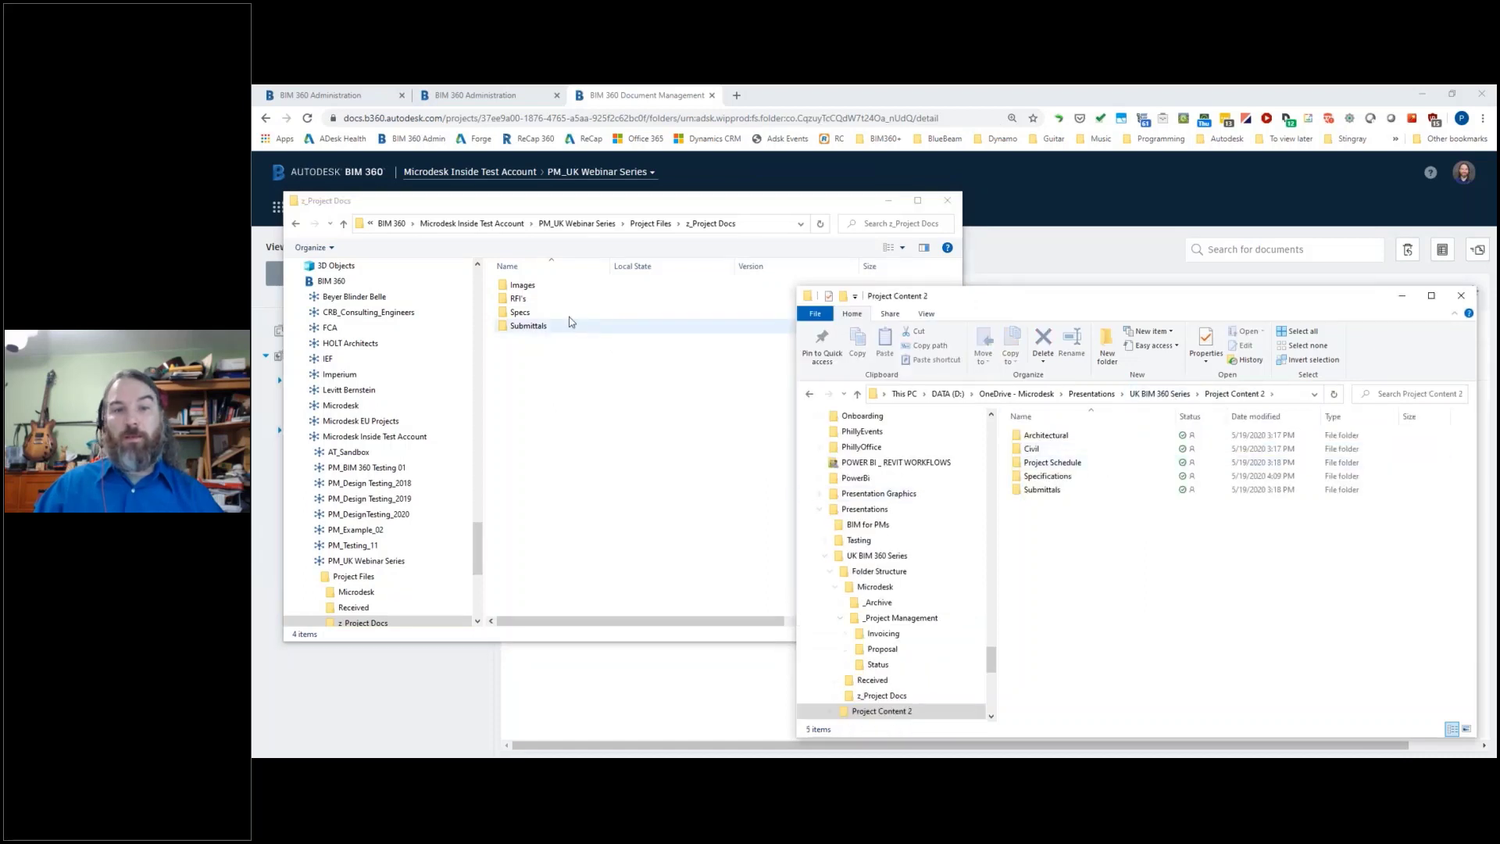
double_click(1043, 490)
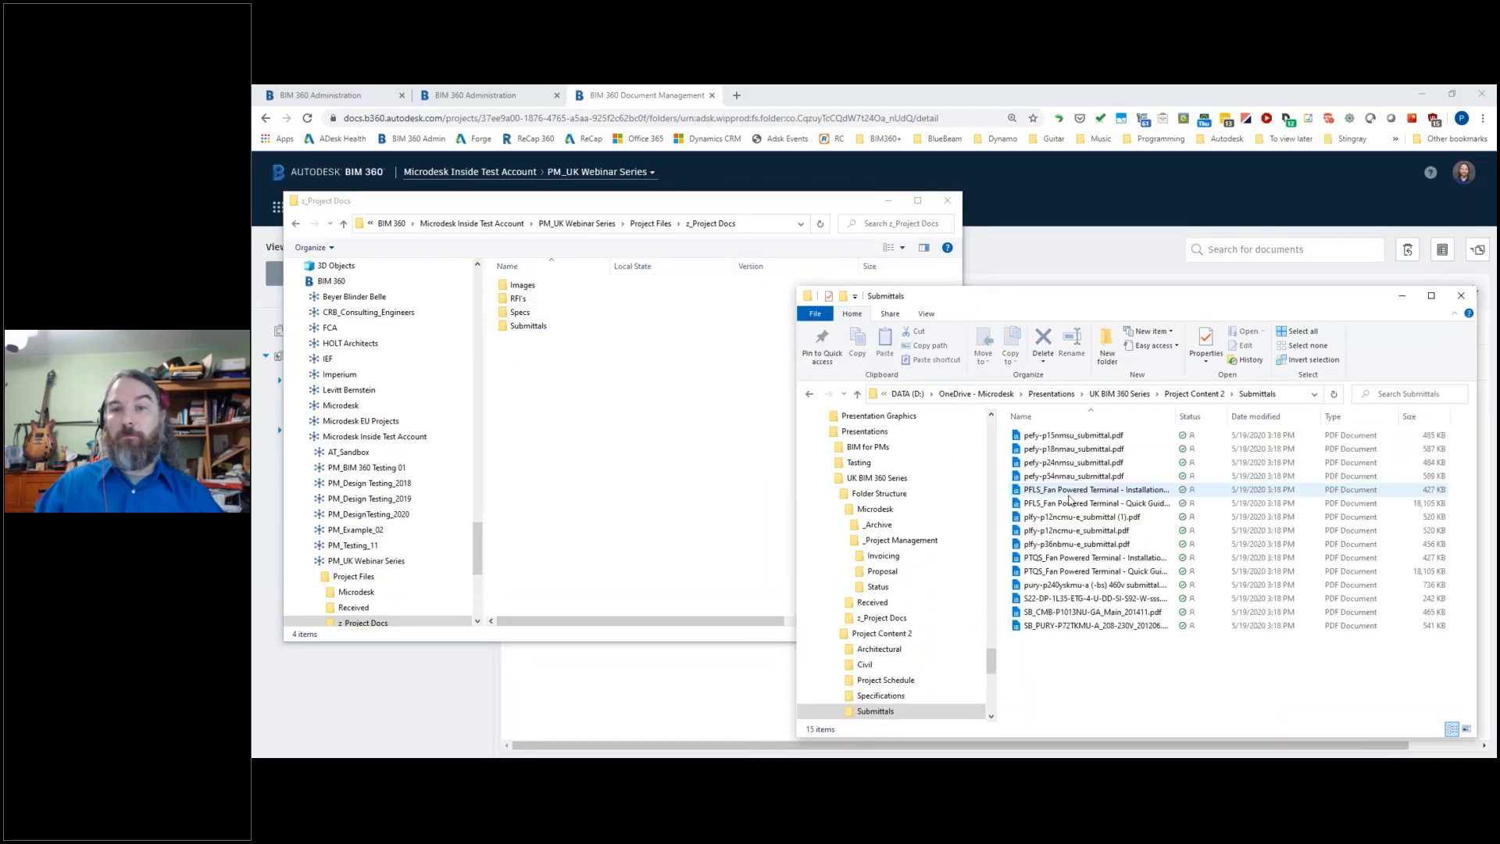
drag(1137, 662, 523, 328)
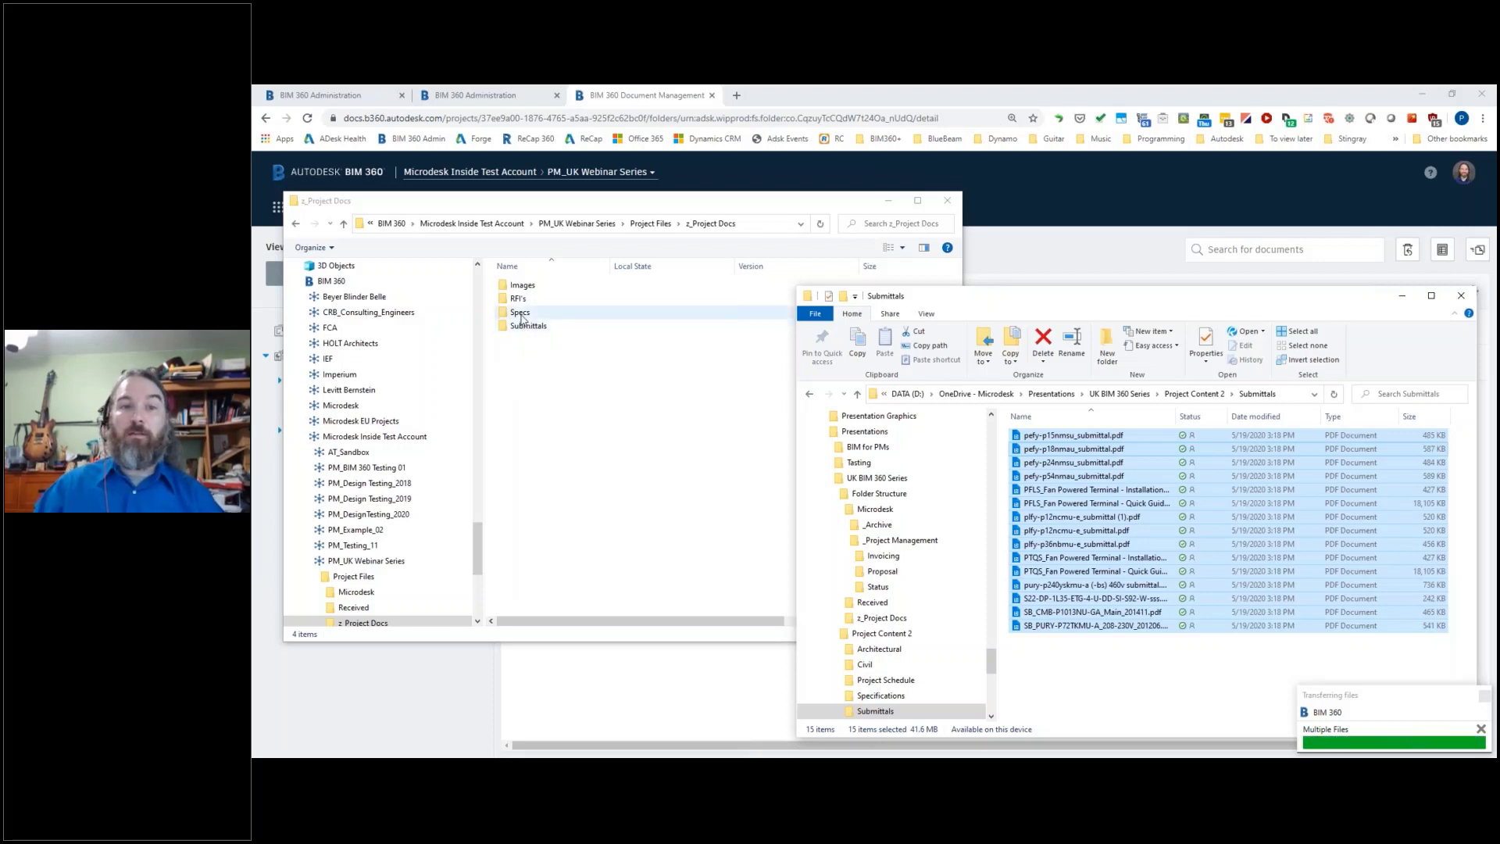
Step: Copy all documents from the local Project Content 2 Specifications folder into the Specs folder of z_Project Docs
click(520, 313)
double_click(520, 313)
click(1194, 394)
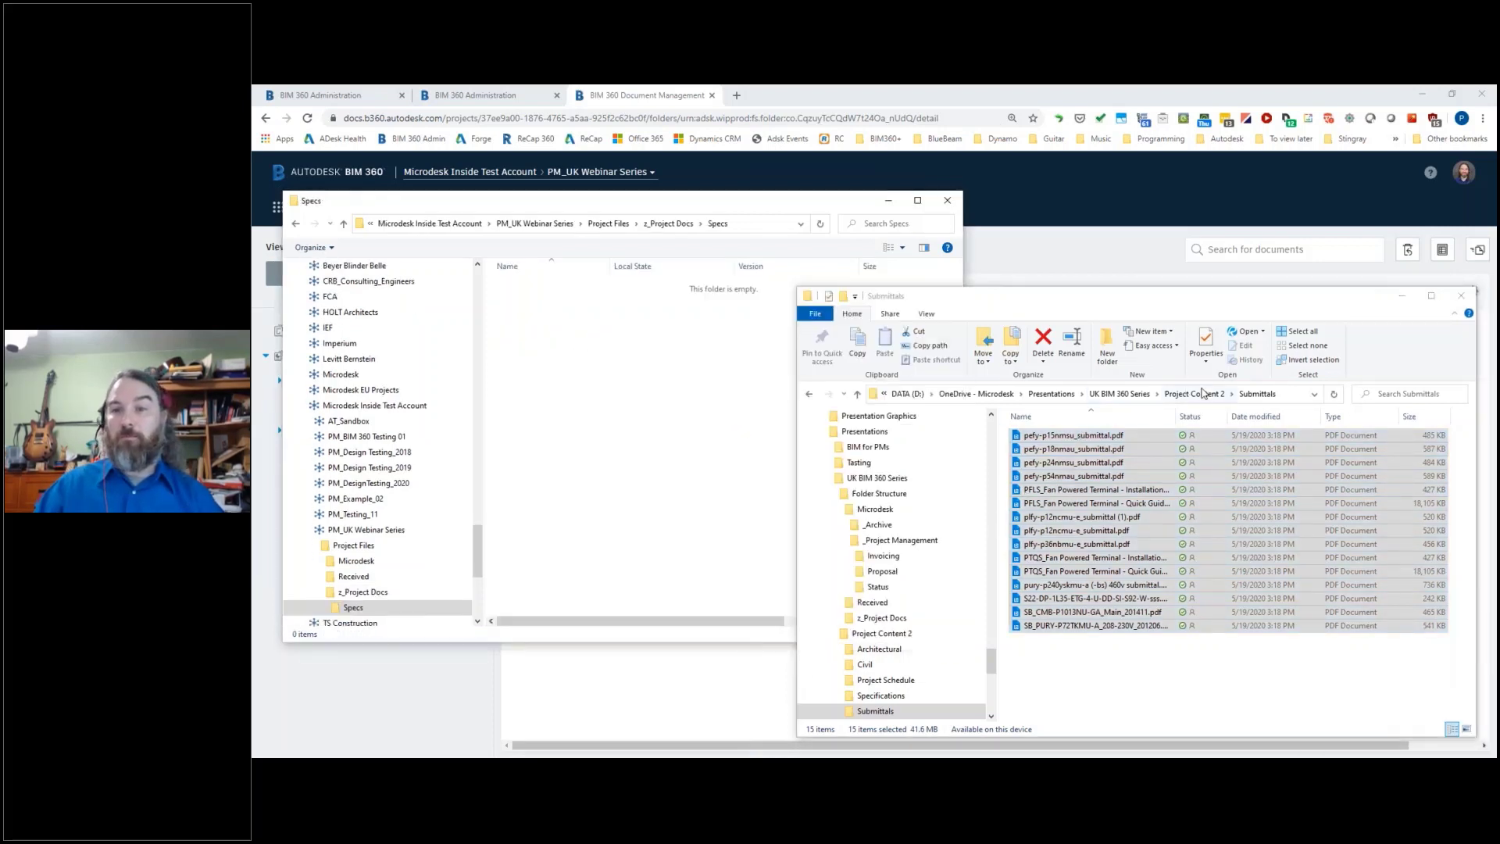
double_click(1047, 476)
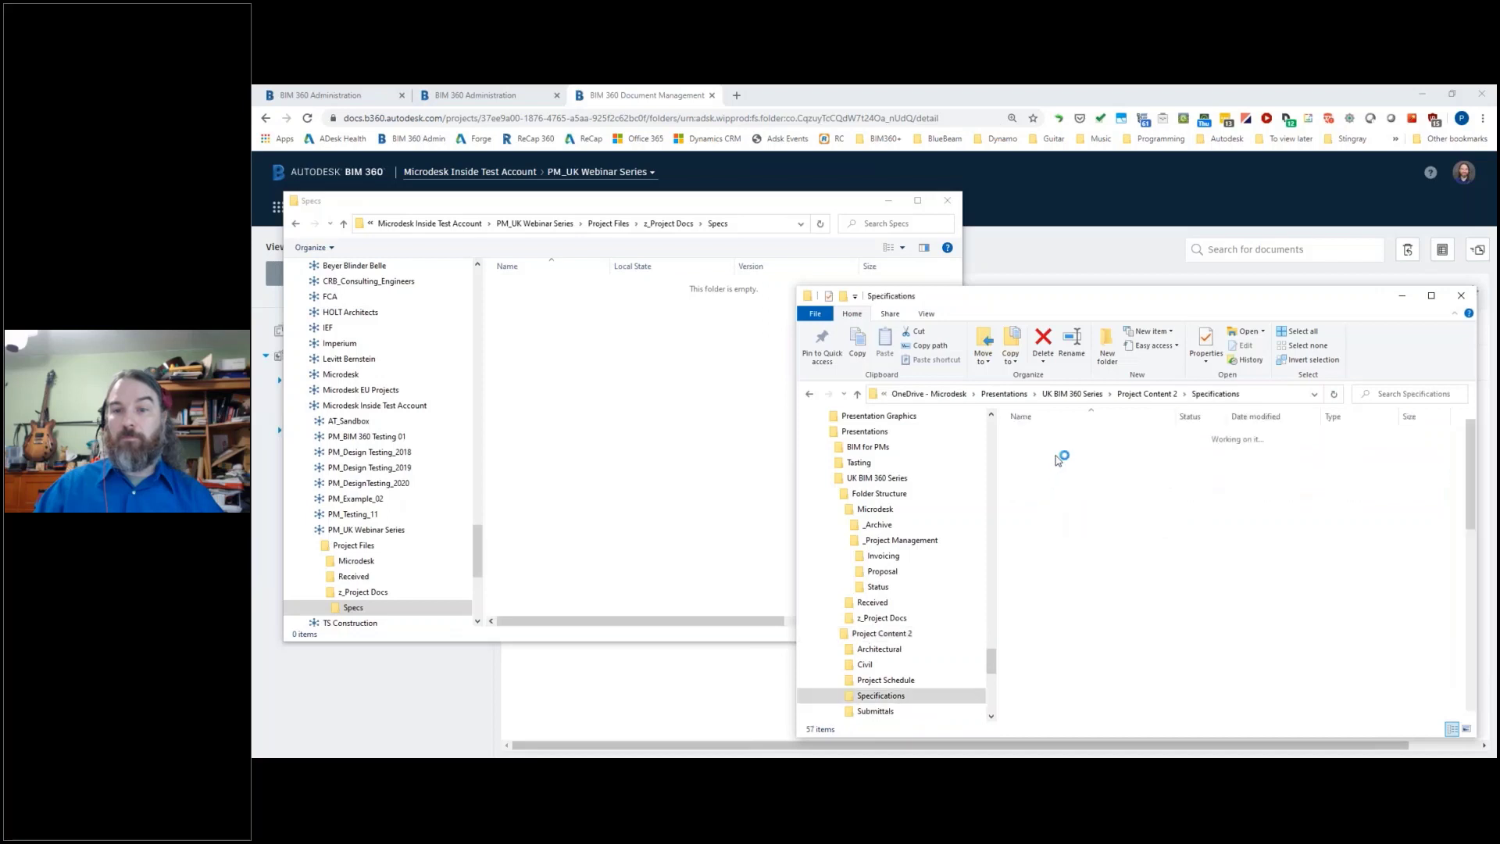
click(1060, 435)
scroll(1093, 507, down, 10)
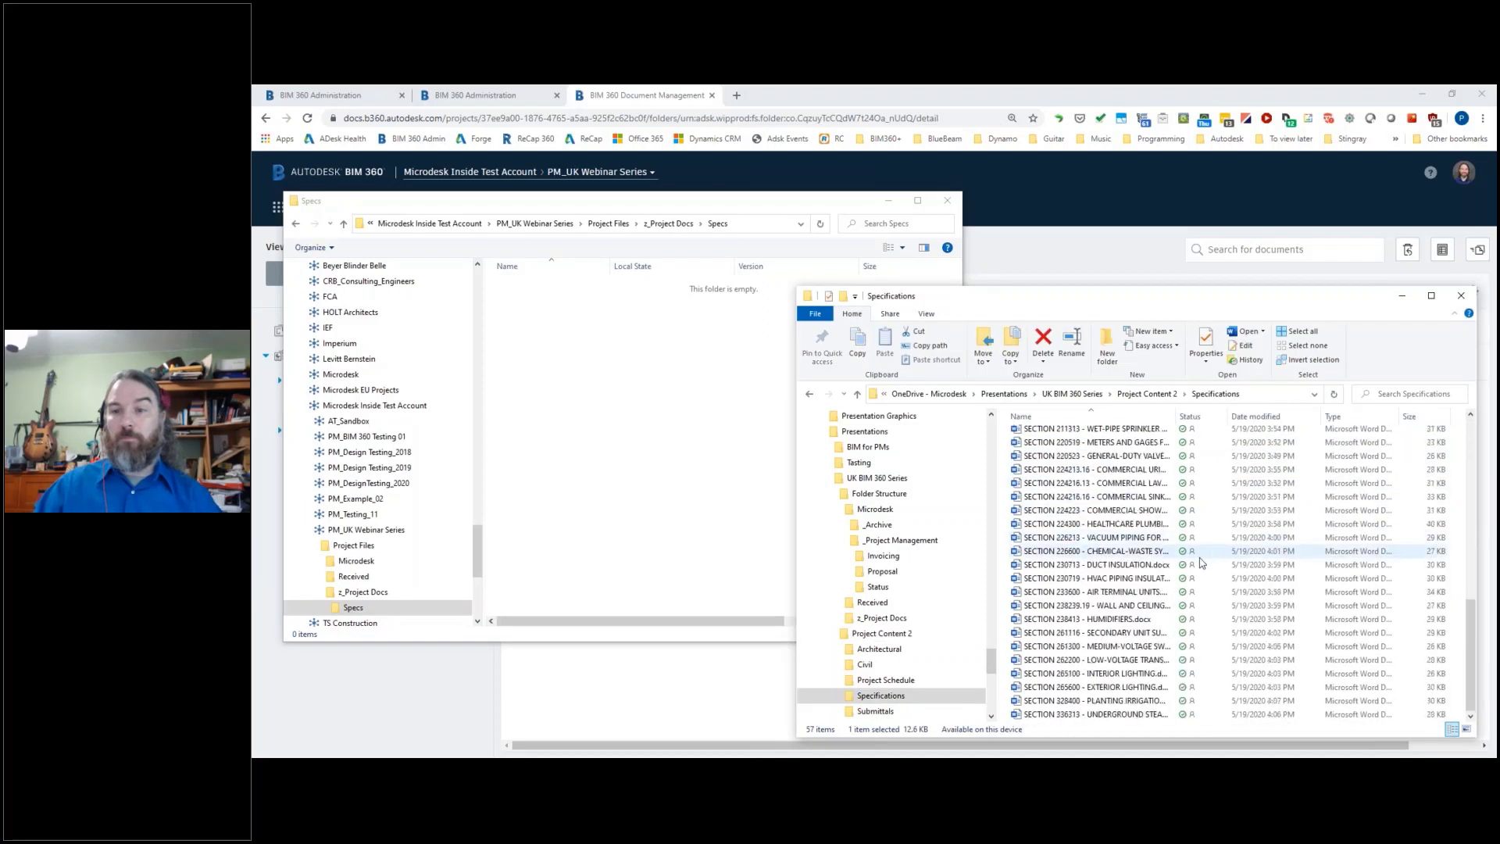
shift+click(1122, 716)
drag(1122, 715, 639, 417)
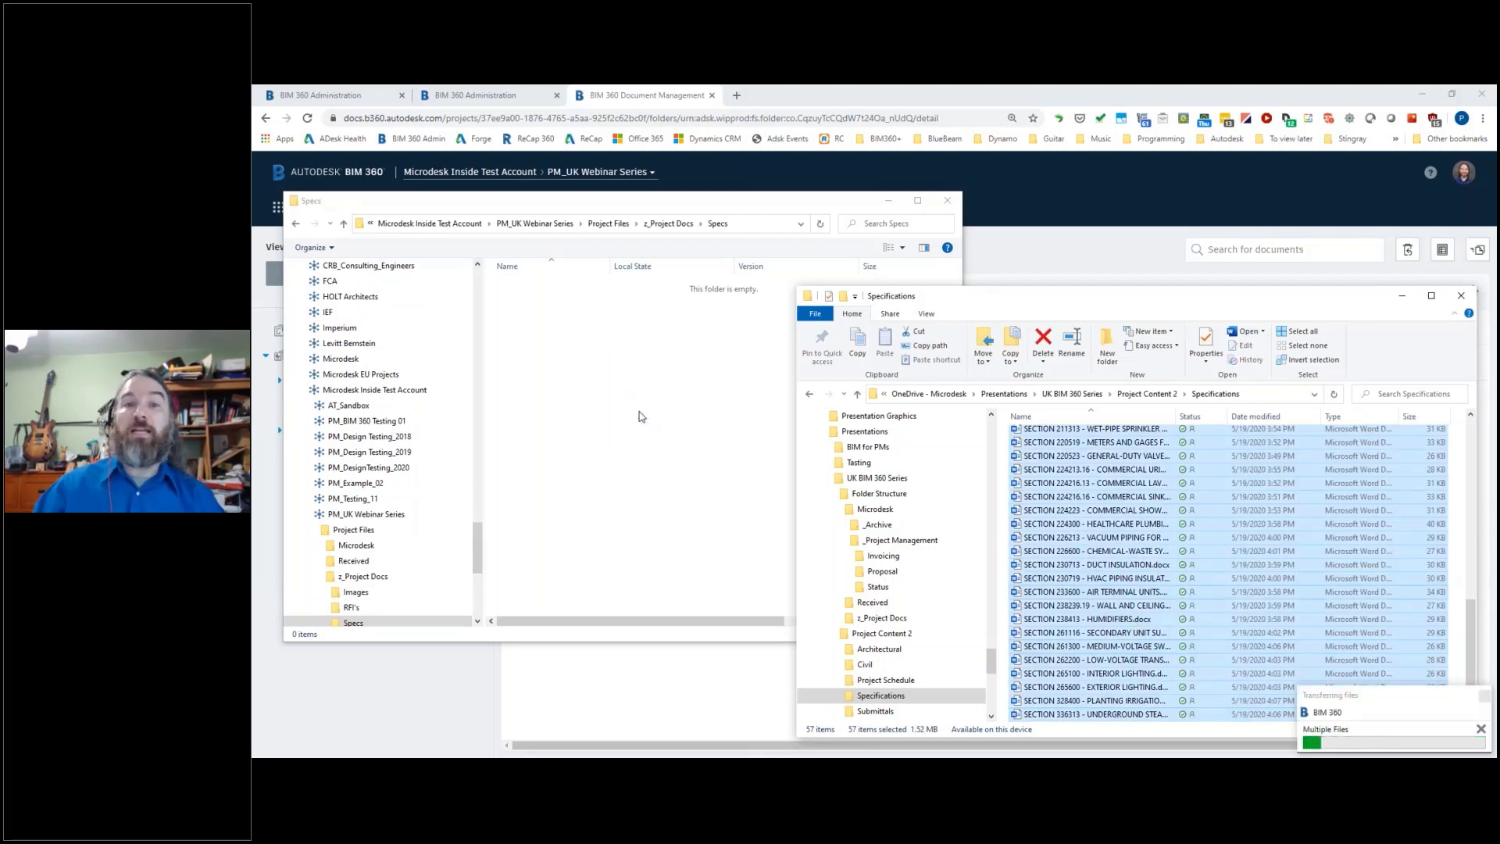
Step: Show the project's Project Files folder in File Explorer, copy the path of the local Specifications folder and return to Document Management
click(656, 269)
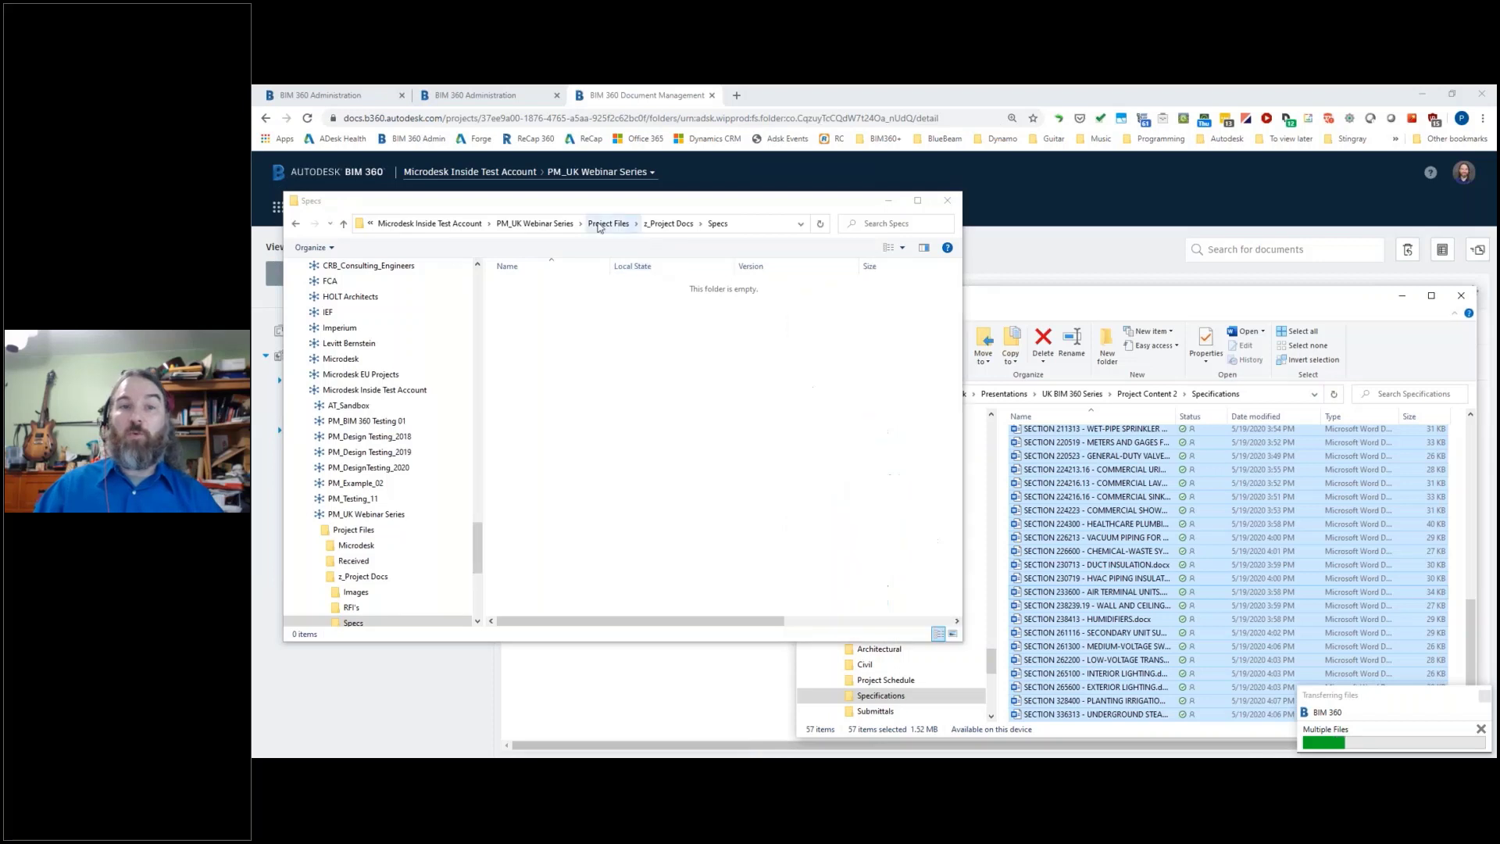
click(608, 224)
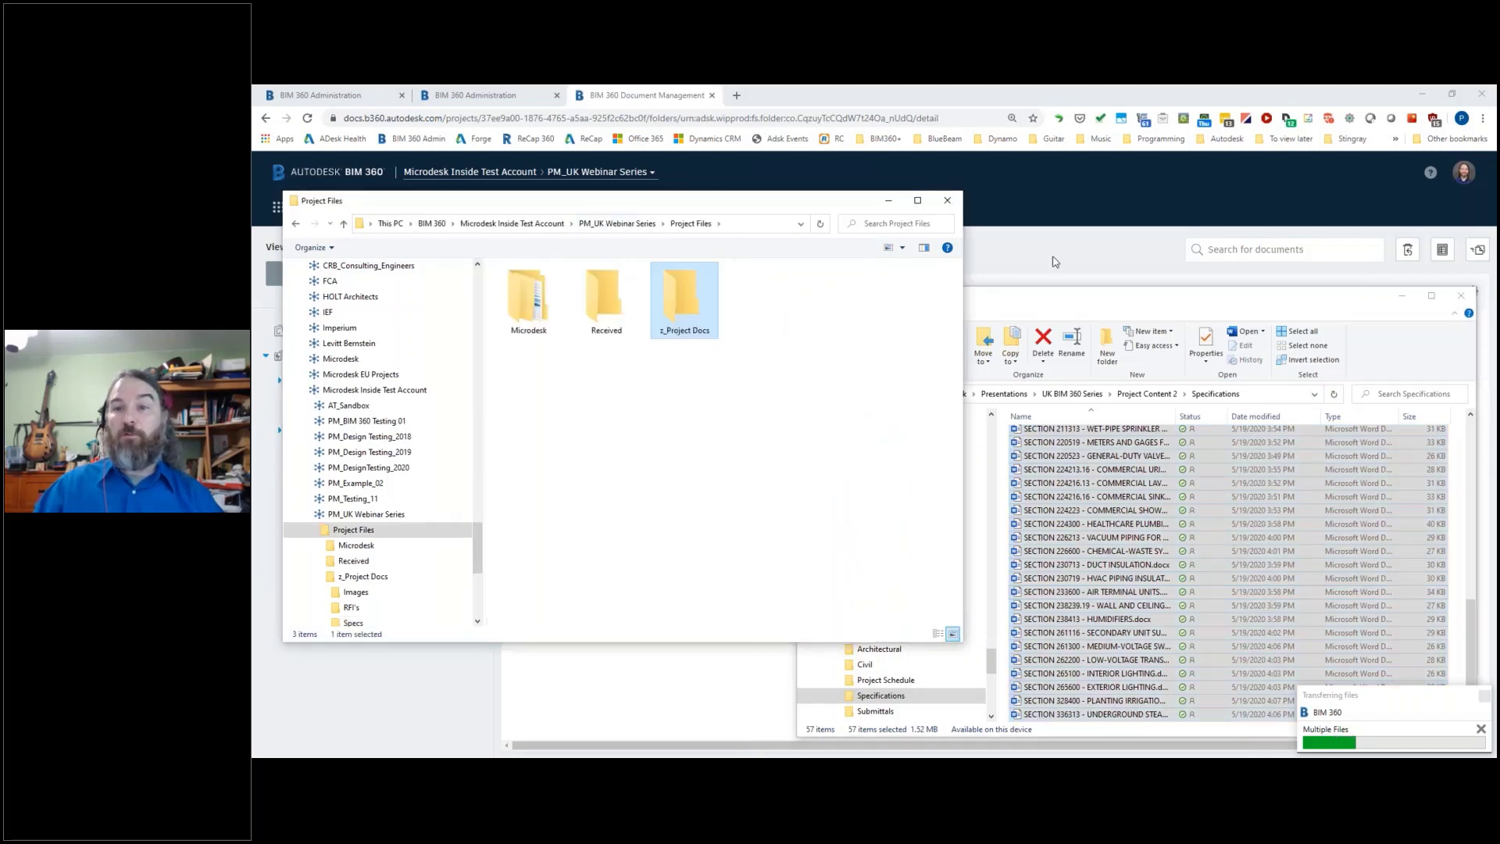
click(1265, 396)
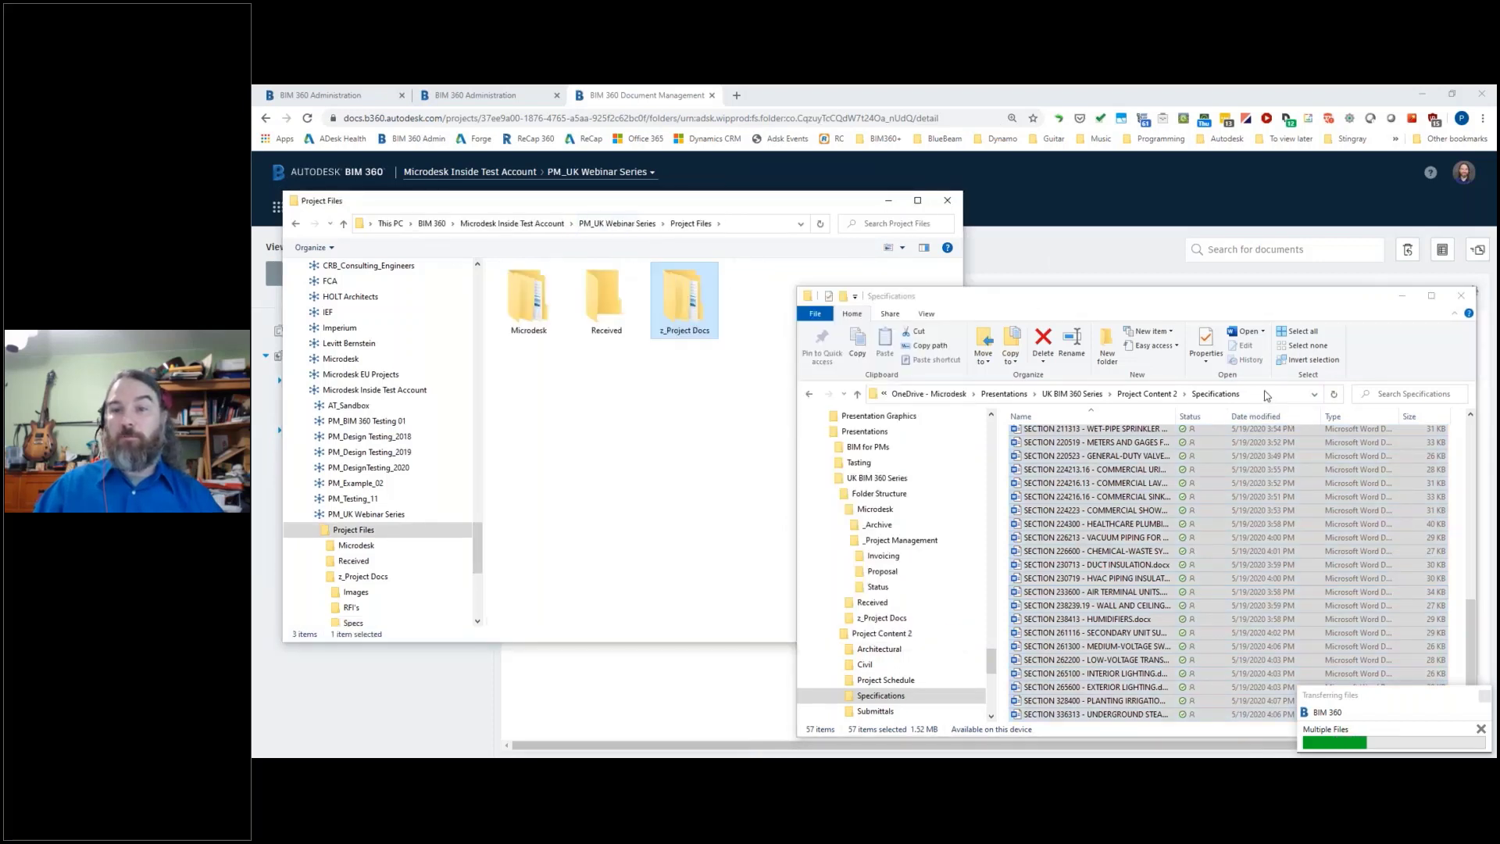
click(1045, 255)
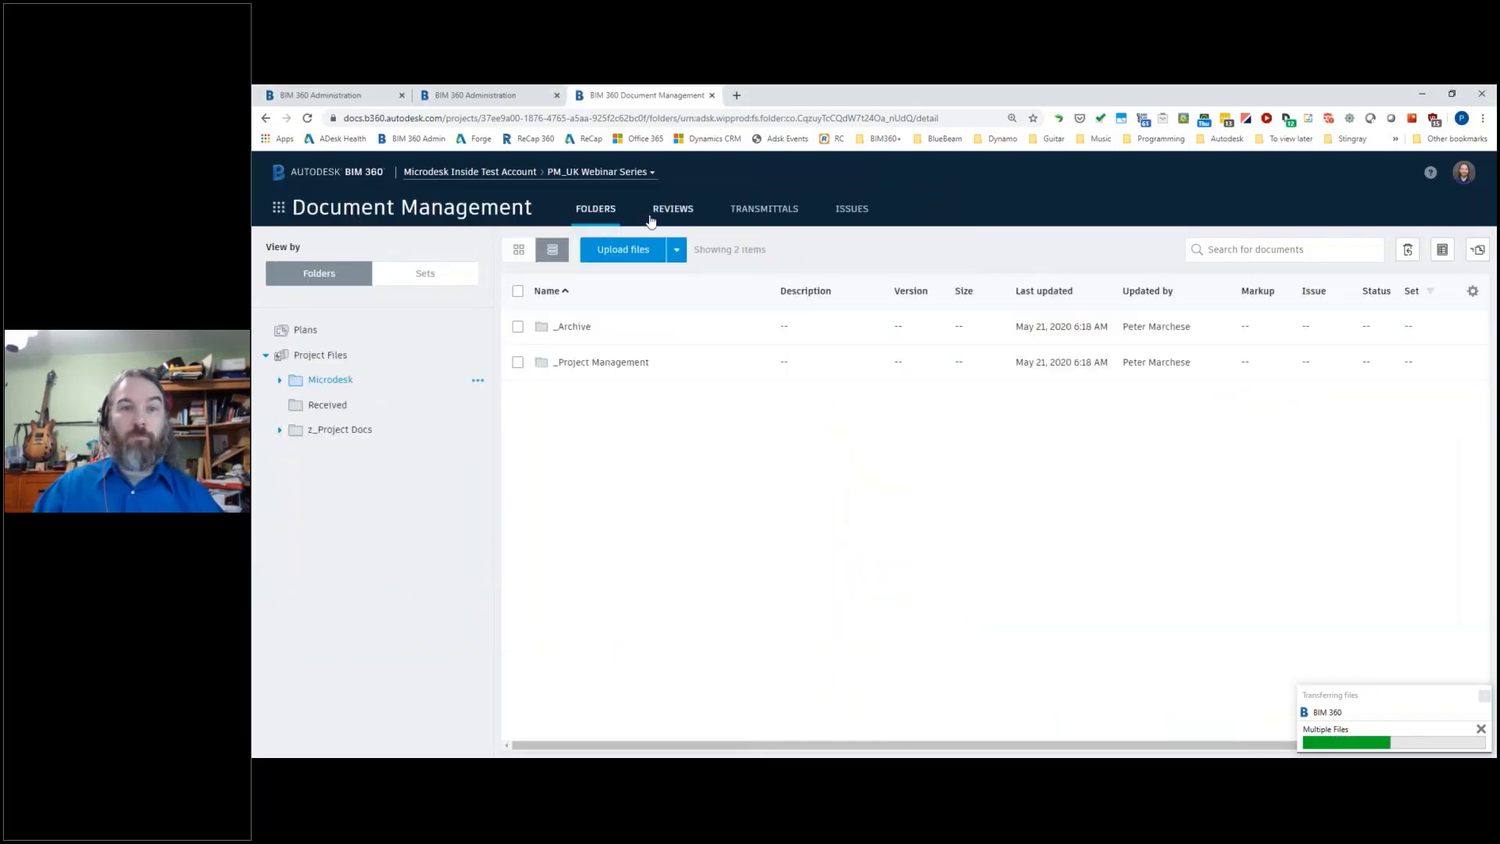
Step: Upload all files from A-01.dwg to T-01.dwg in the local Project Content 2 Architectural folder into the Microdesk folder
click(636, 261)
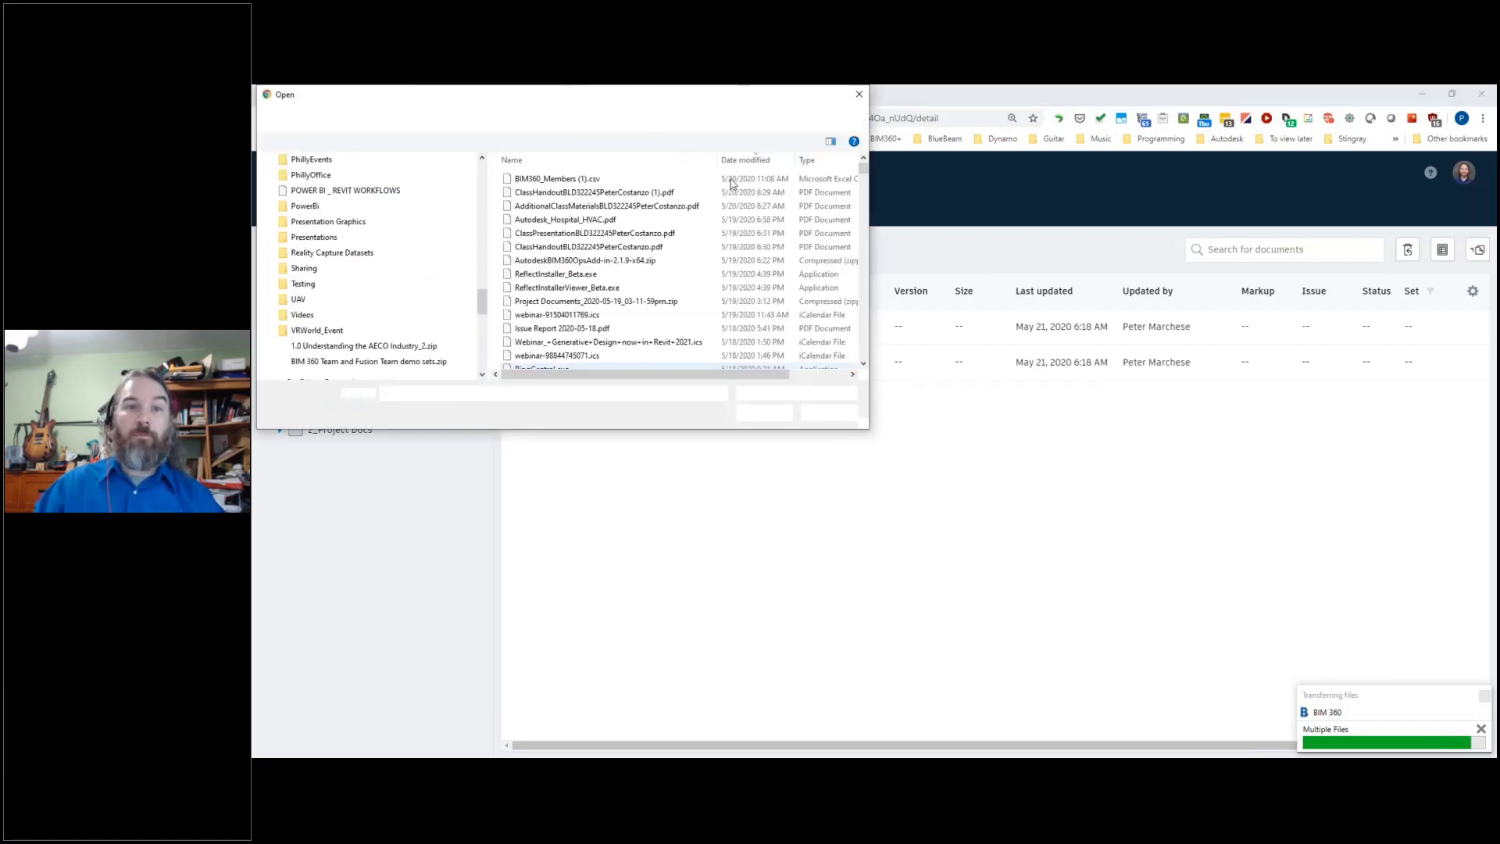
key(ctrl+v)
key(Return)
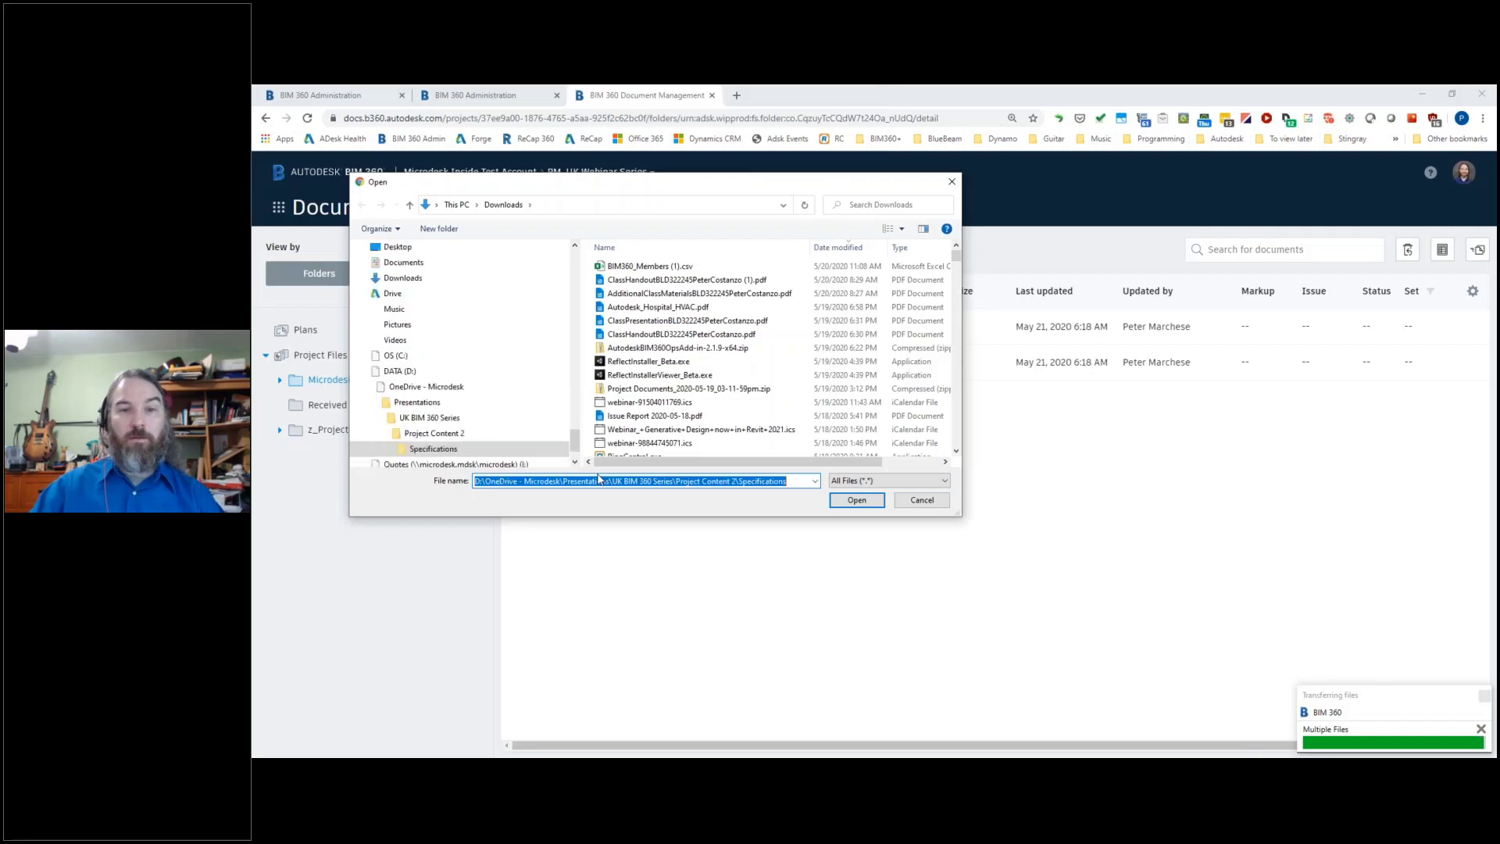
click(610, 205)
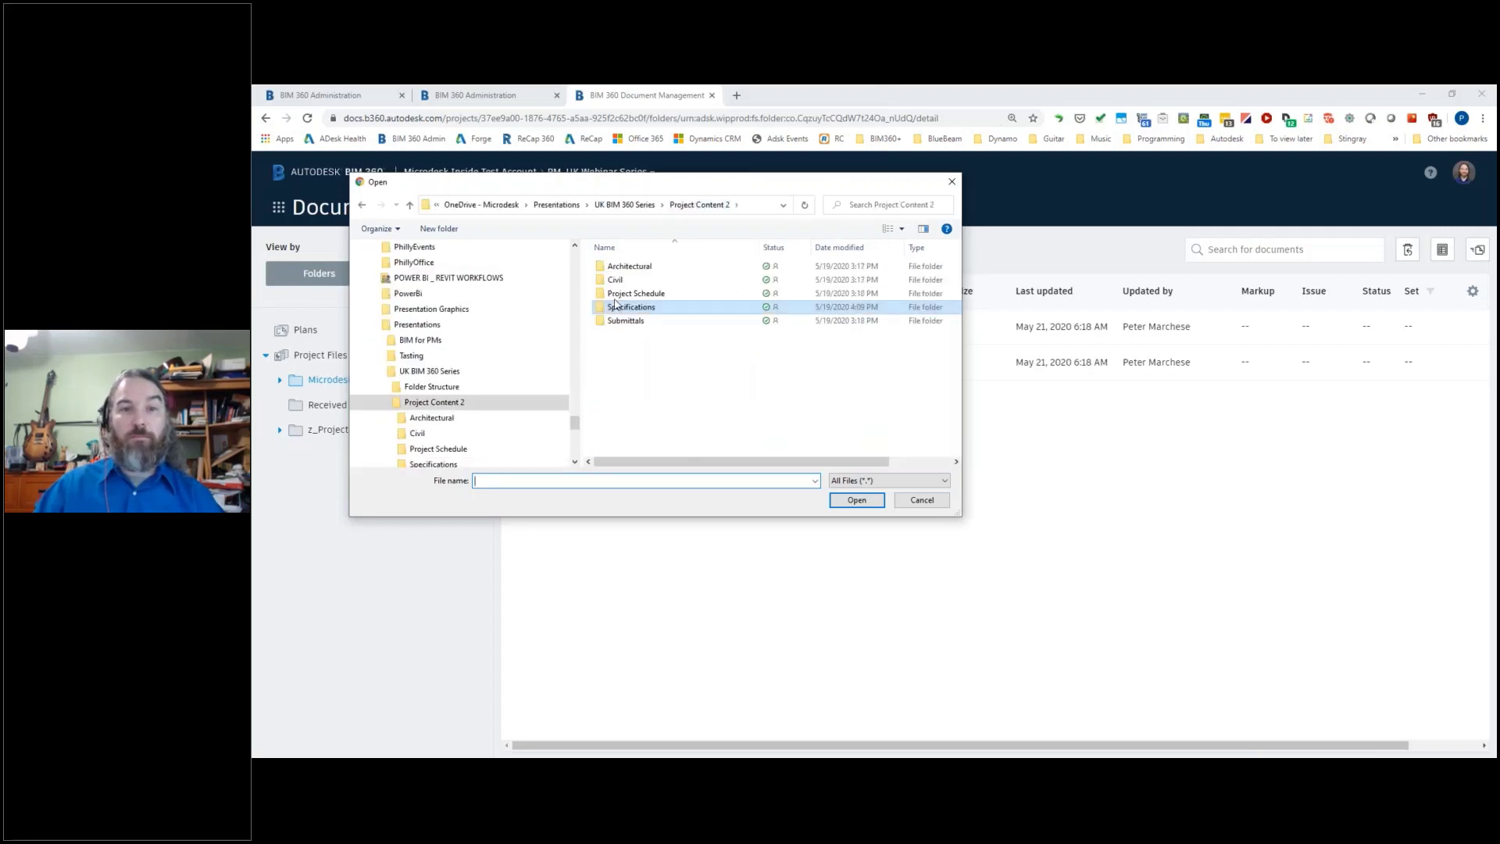
double_click(613, 266)
click(617, 280)
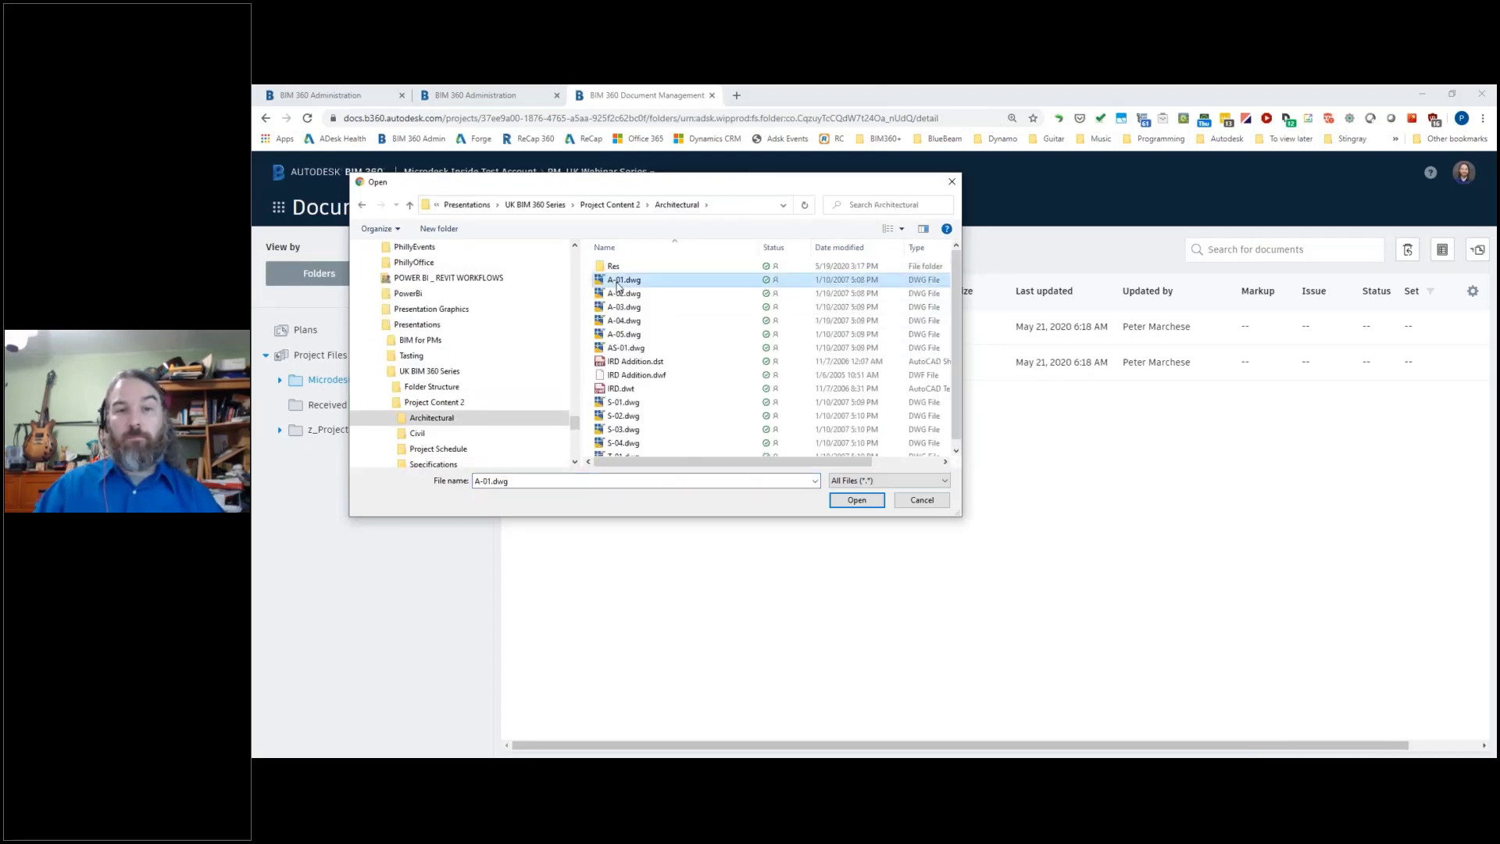
scroll(625, 414, down, 1)
shift+click(629, 450)
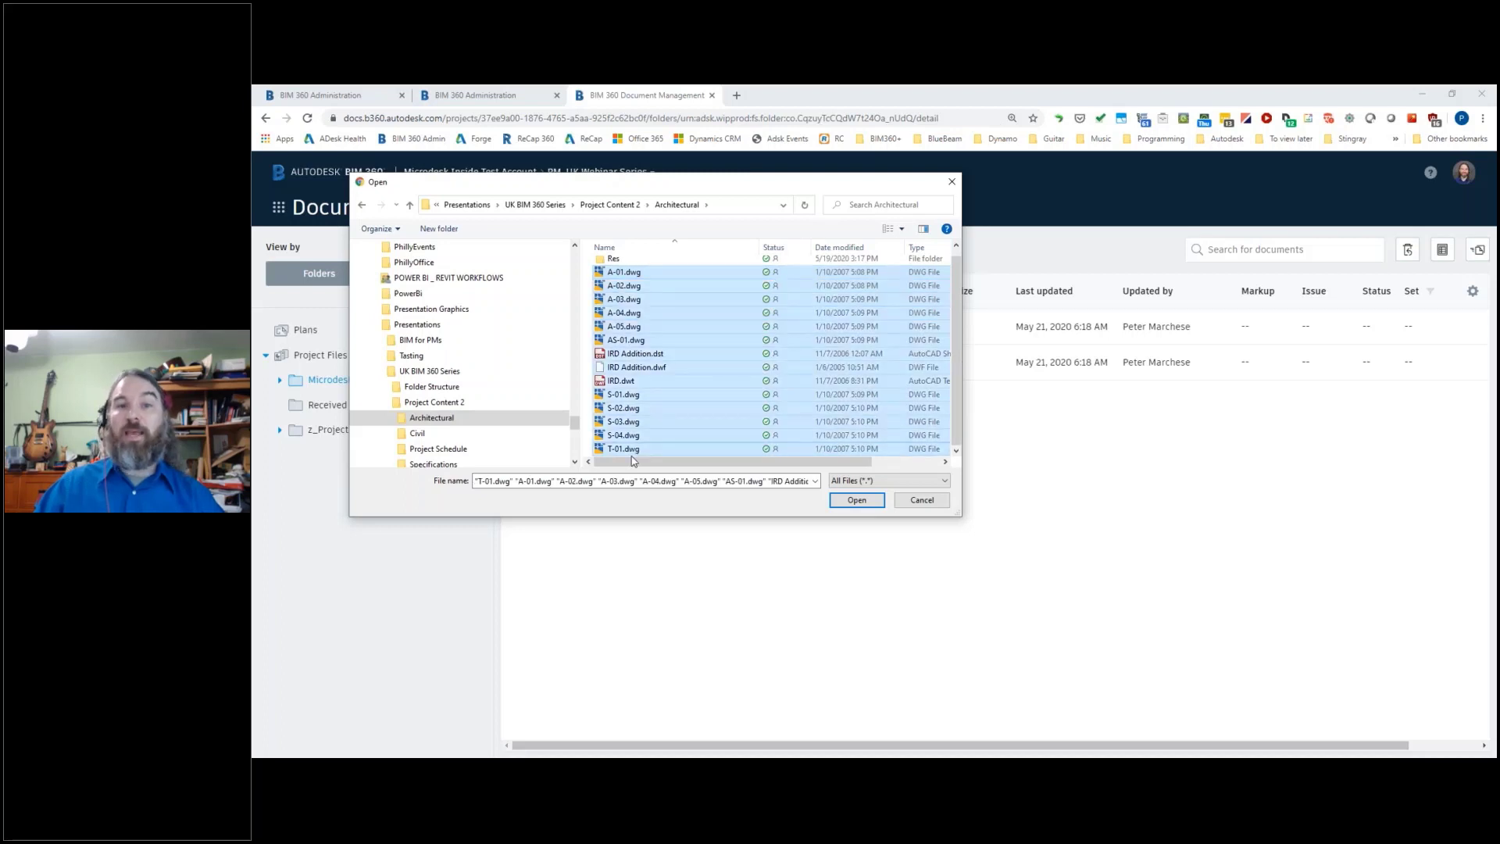
click(853, 504)
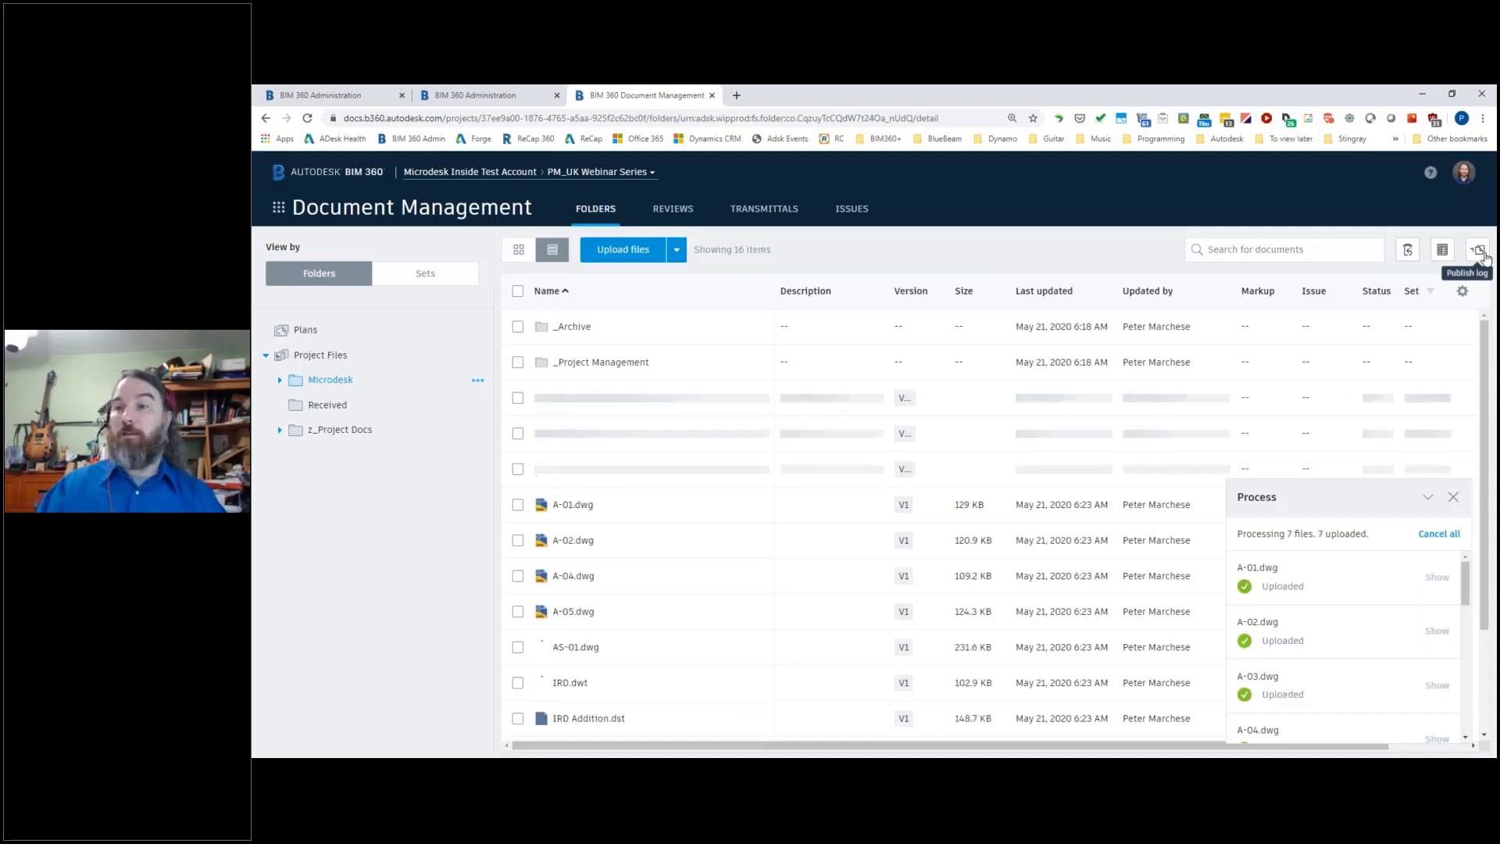
Step: Check the publish log for the uploaded files, return to the Microdesk folder and dismiss the upload progress
click(1484, 256)
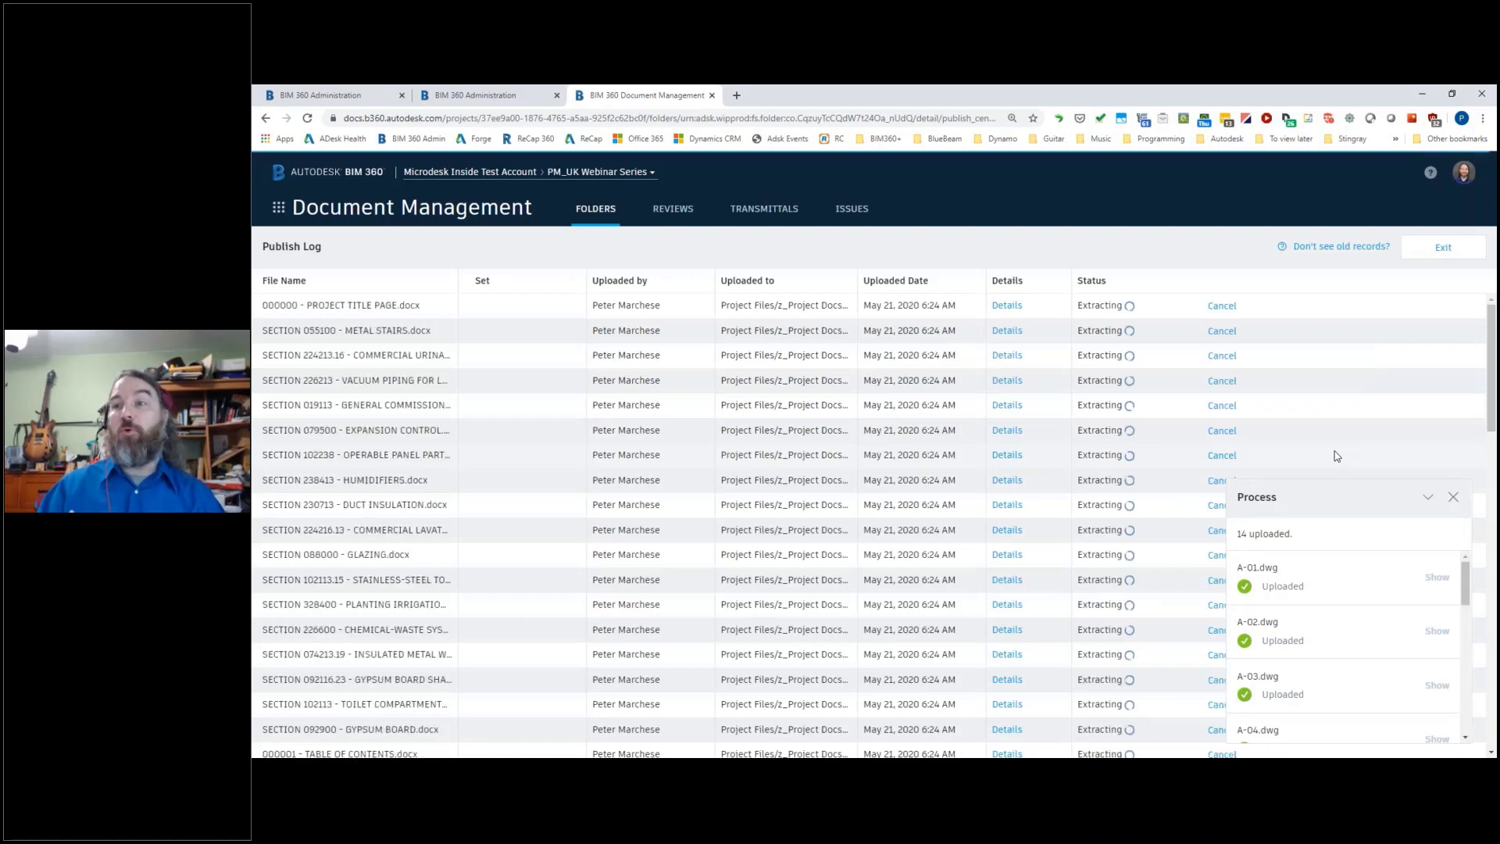
click(1442, 248)
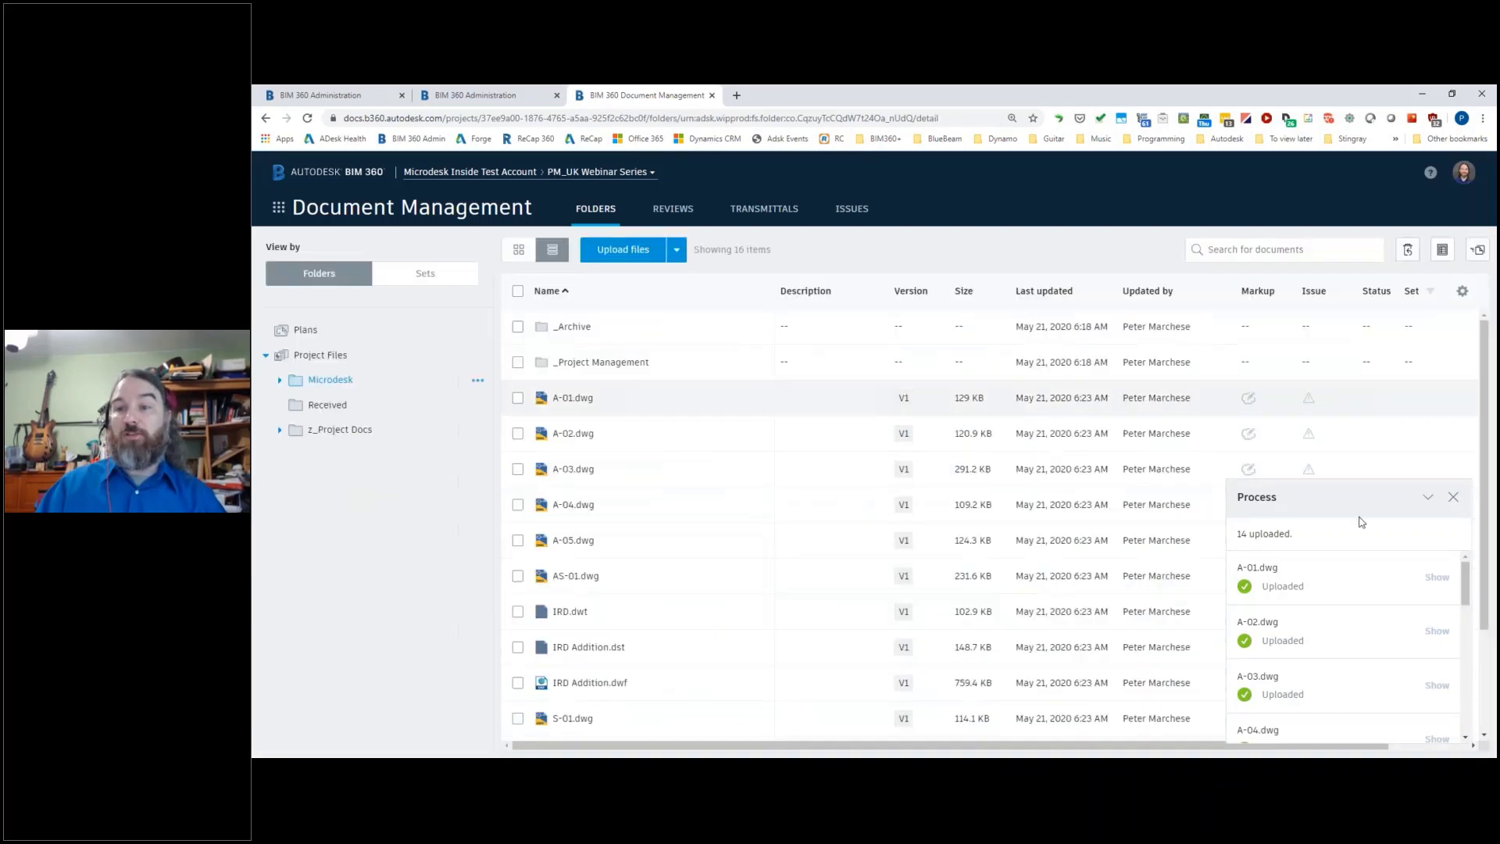
click(1453, 499)
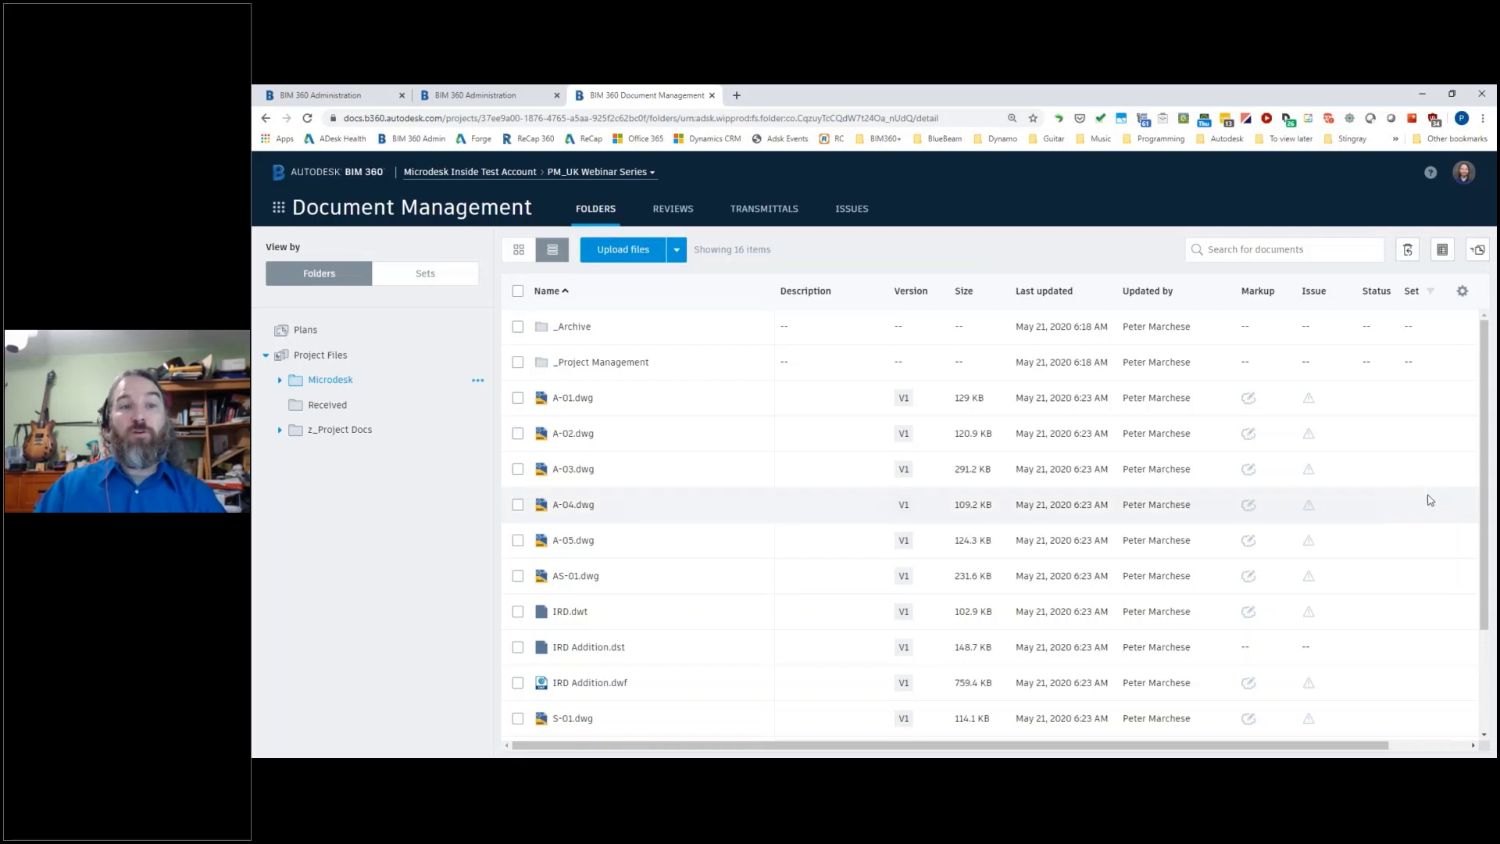
Step: Examine the subscription options of the Received folder and close them without subscribing
right_click(314, 412)
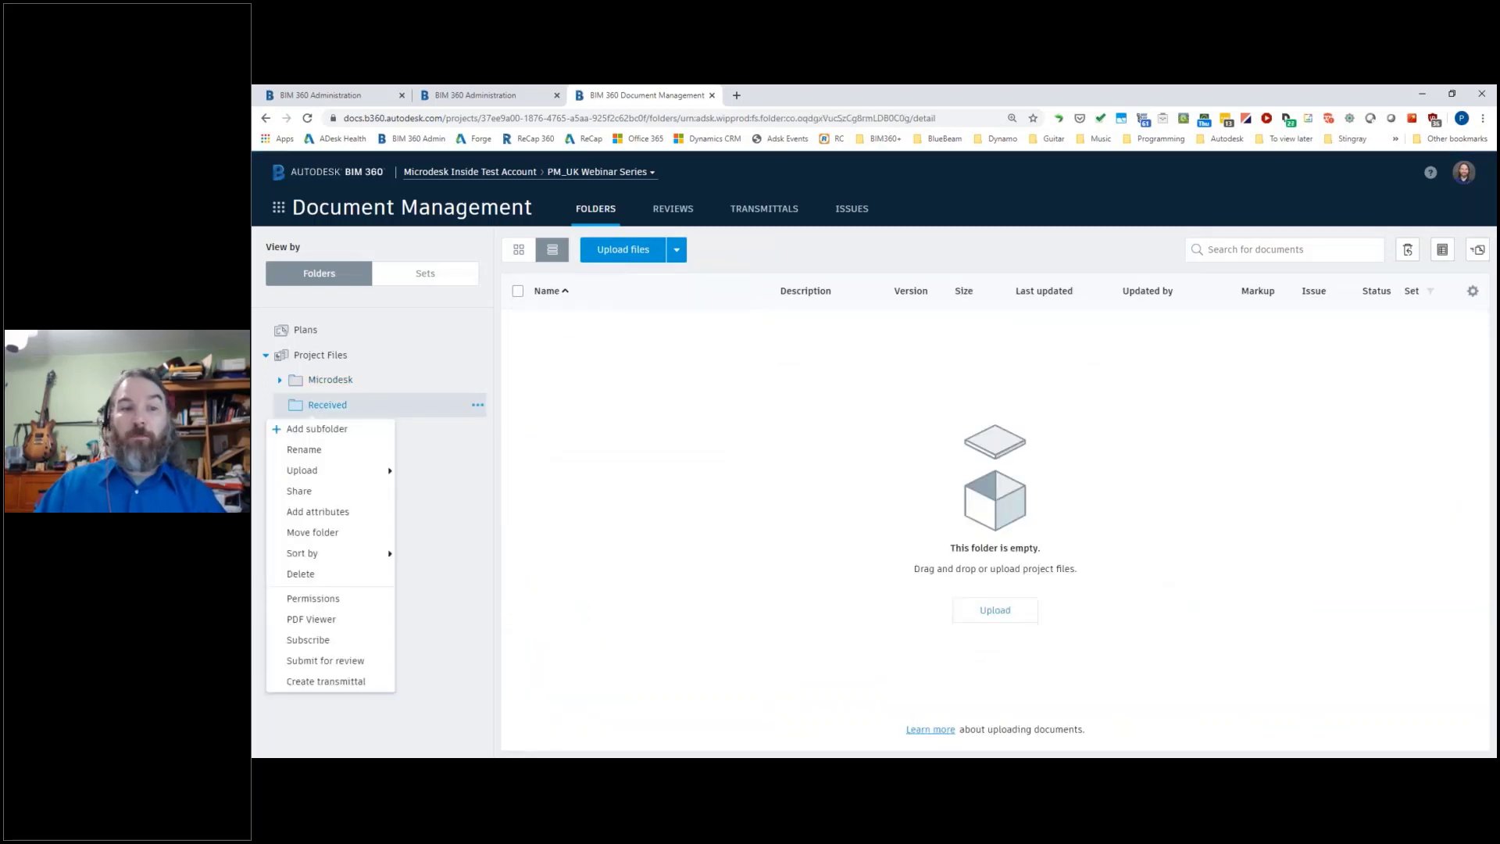
click(338, 647)
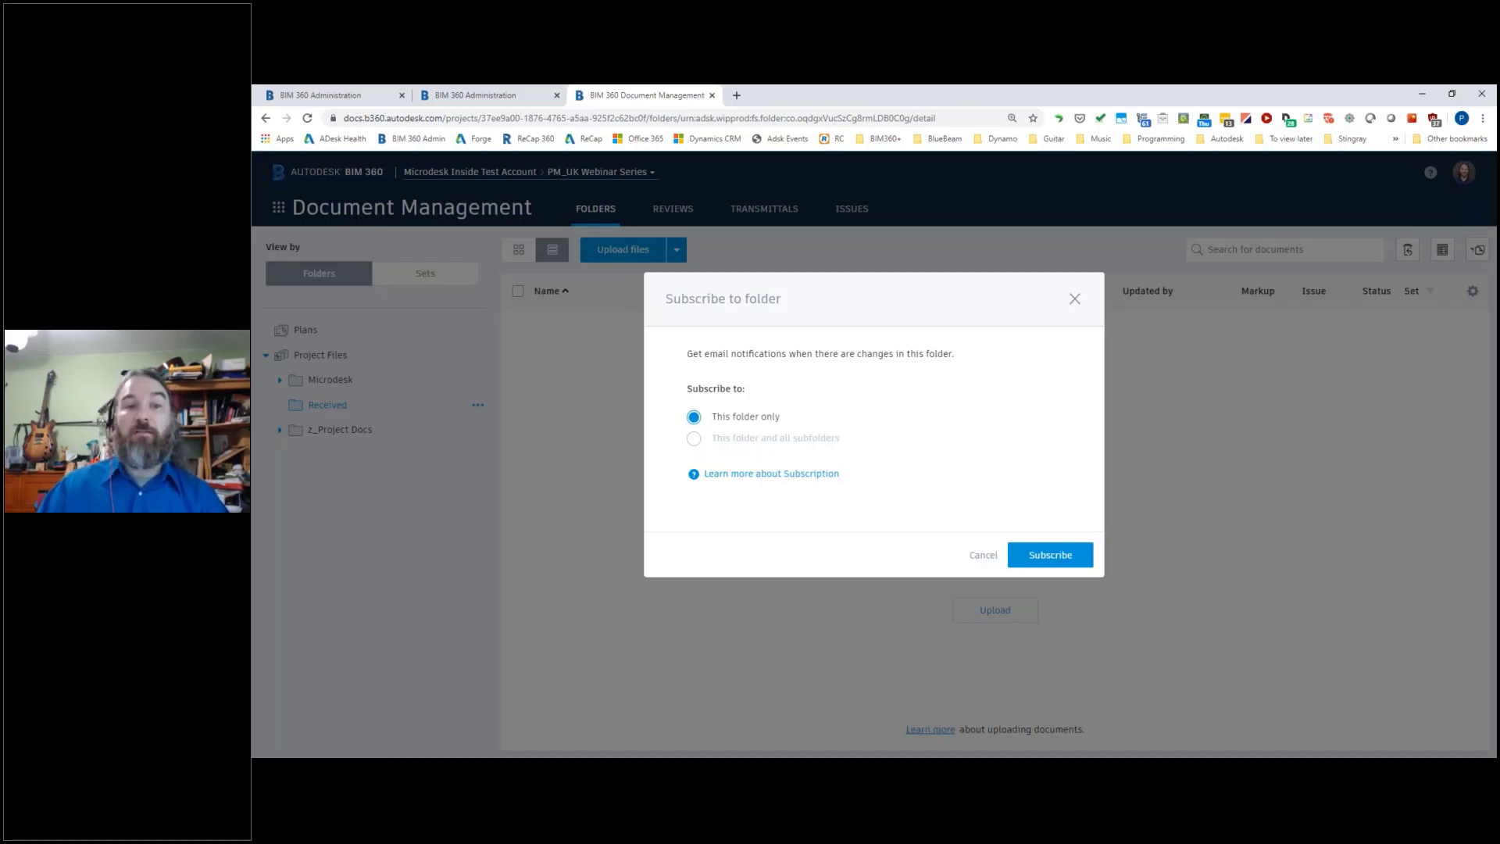
click(971, 556)
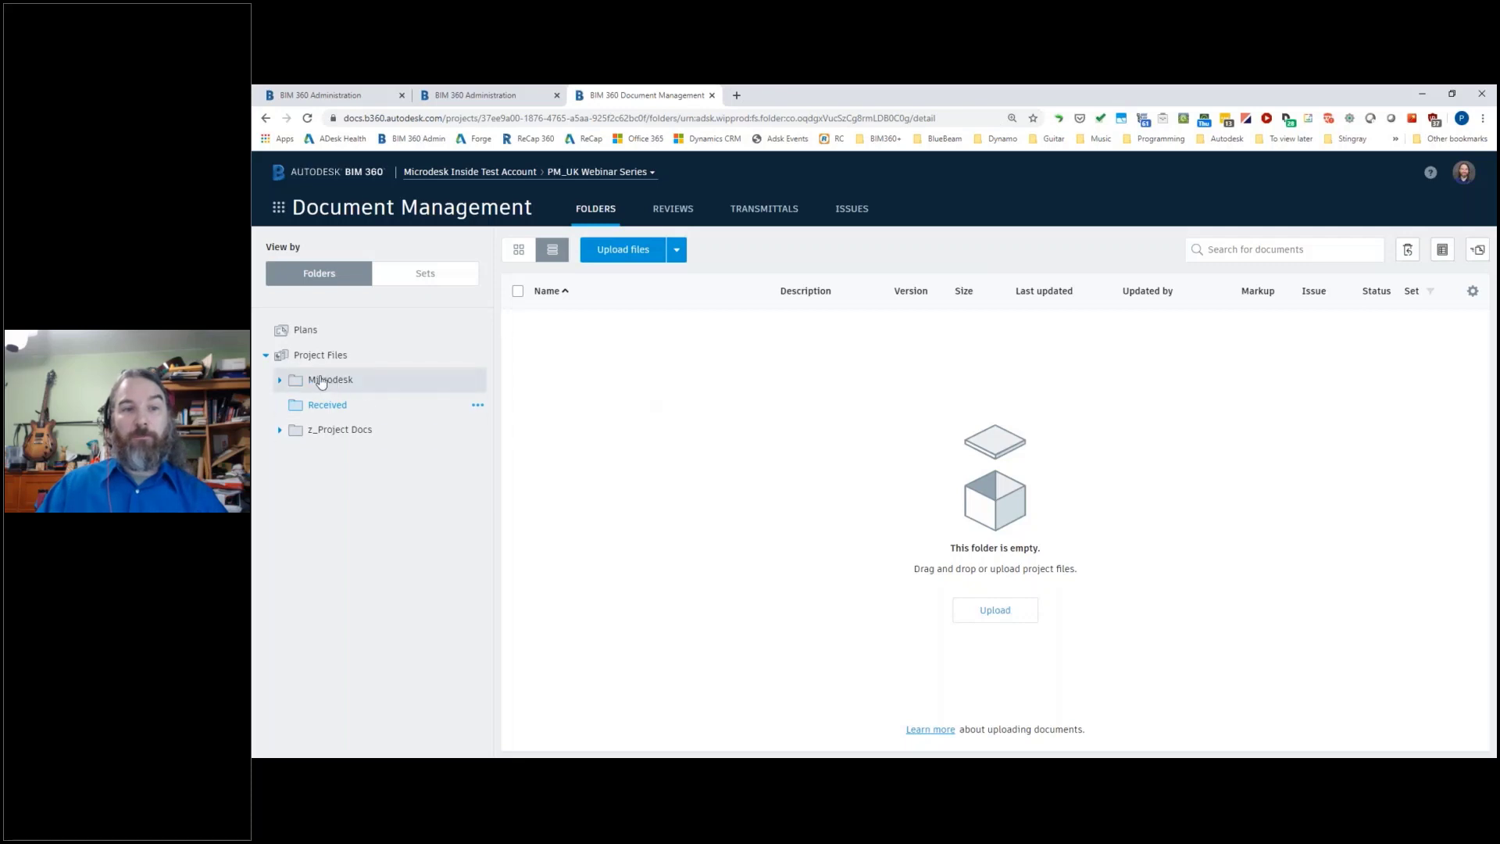
Step: View the A-02.dwg and A-03.dwg drawings from the Microdesk folder and close the viewer
click(281, 380)
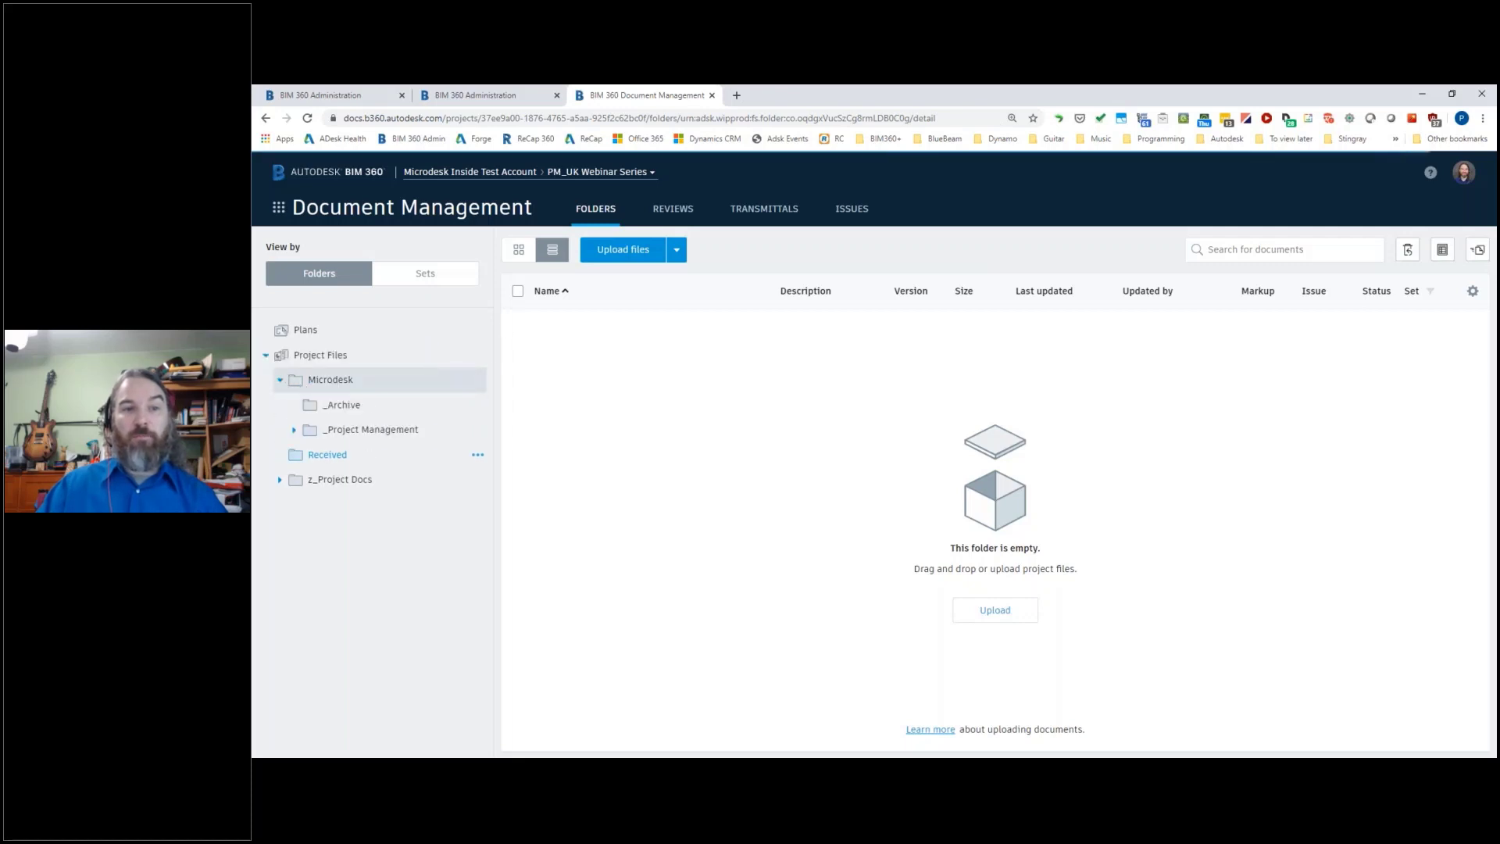
click(328, 379)
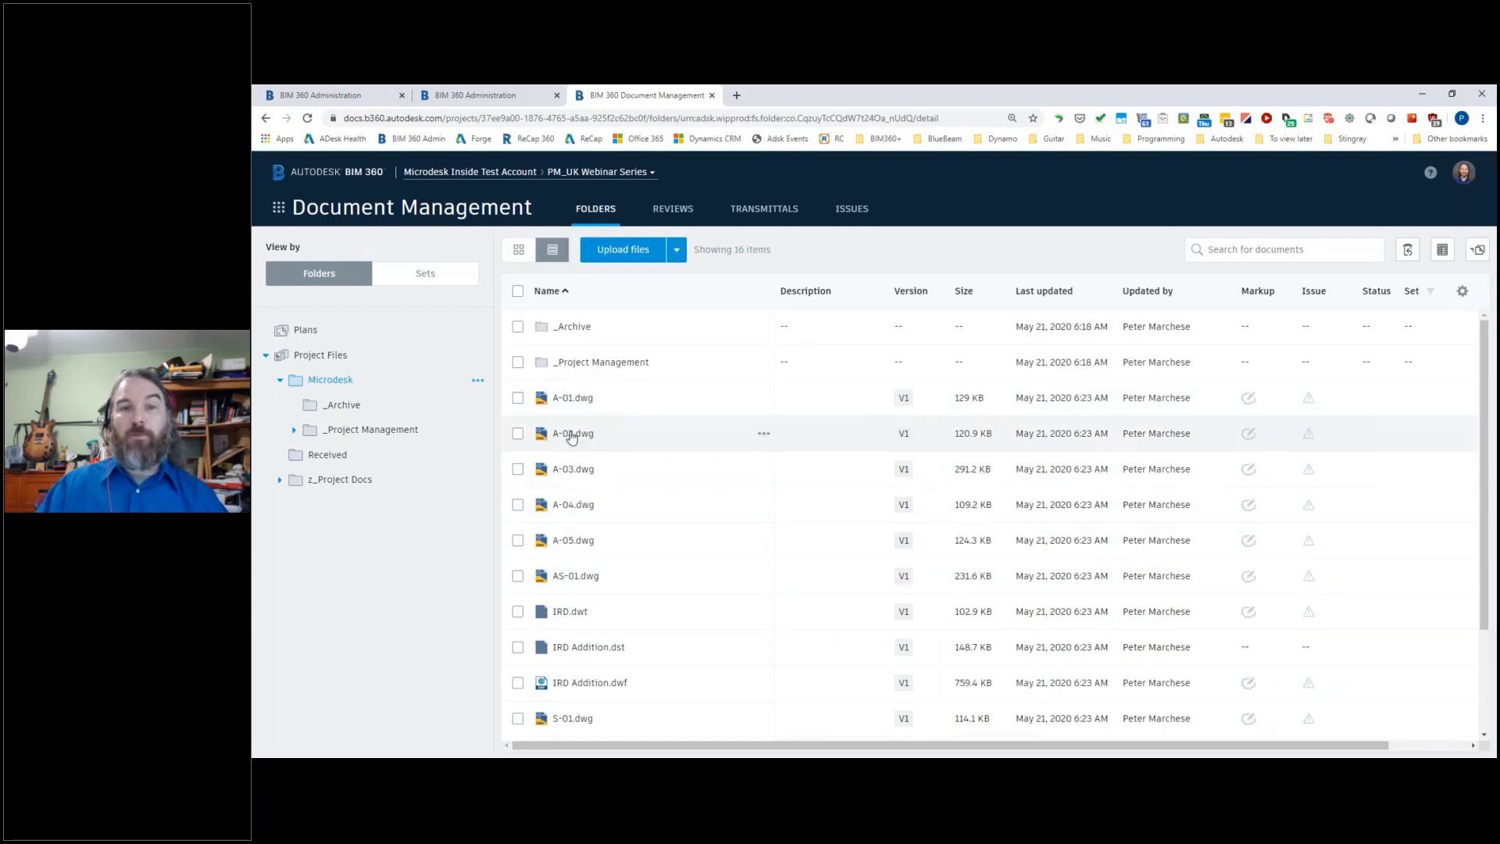
click(573, 435)
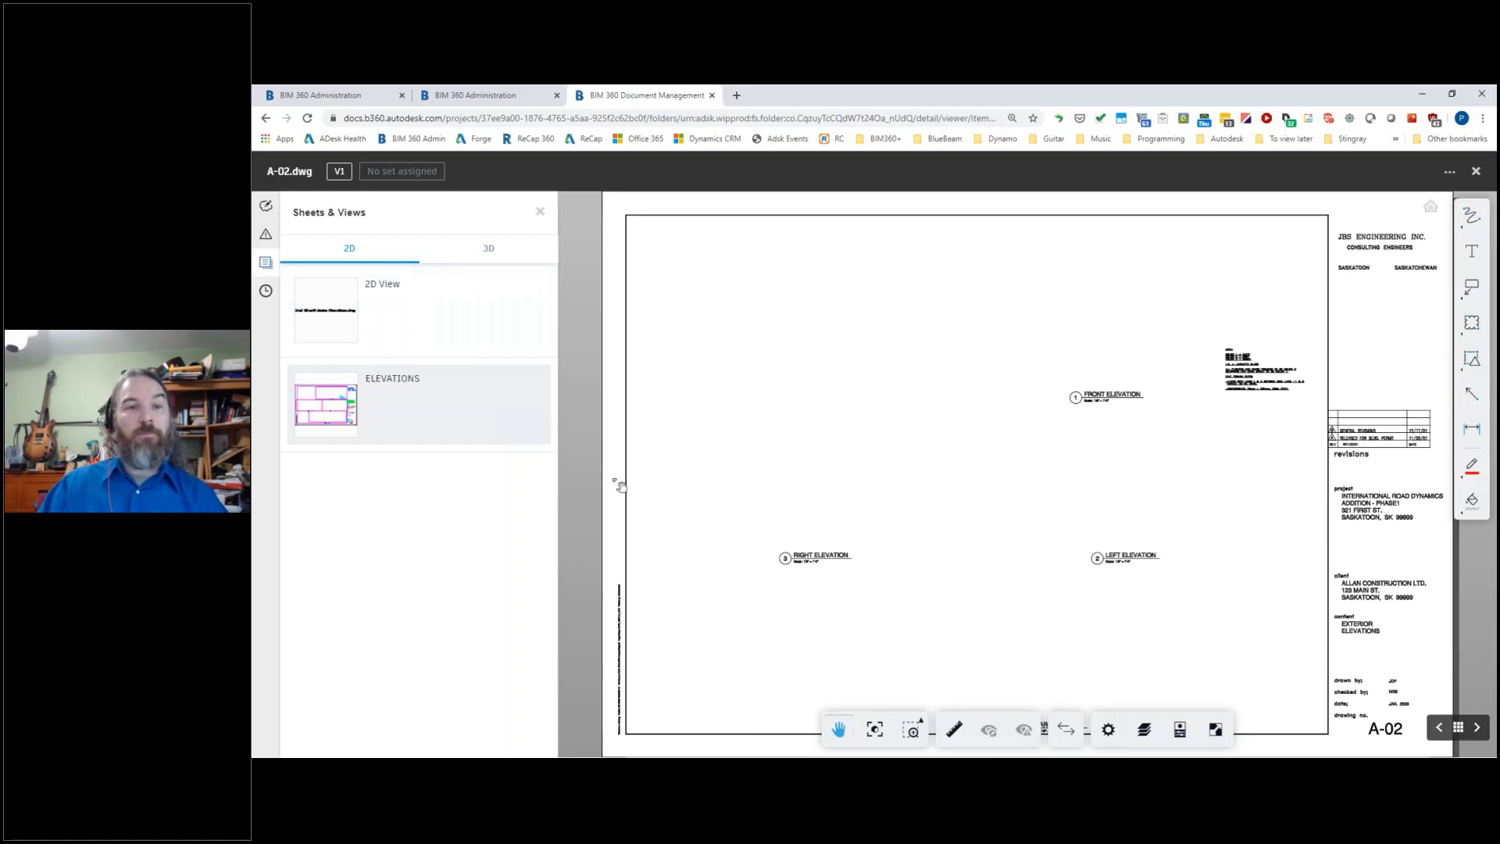
click(1477, 730)
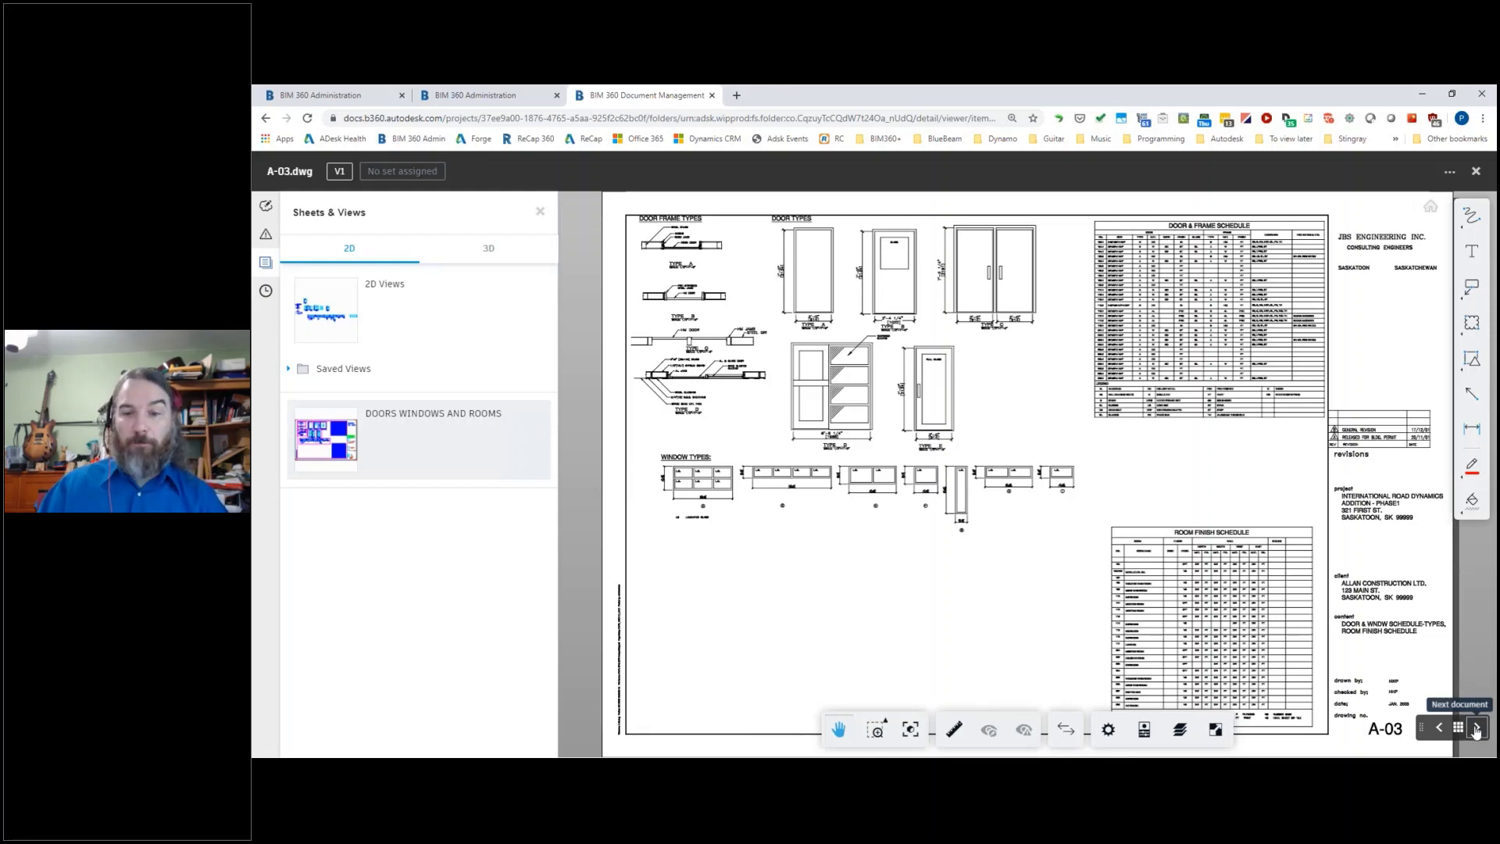
click(1474, 173)
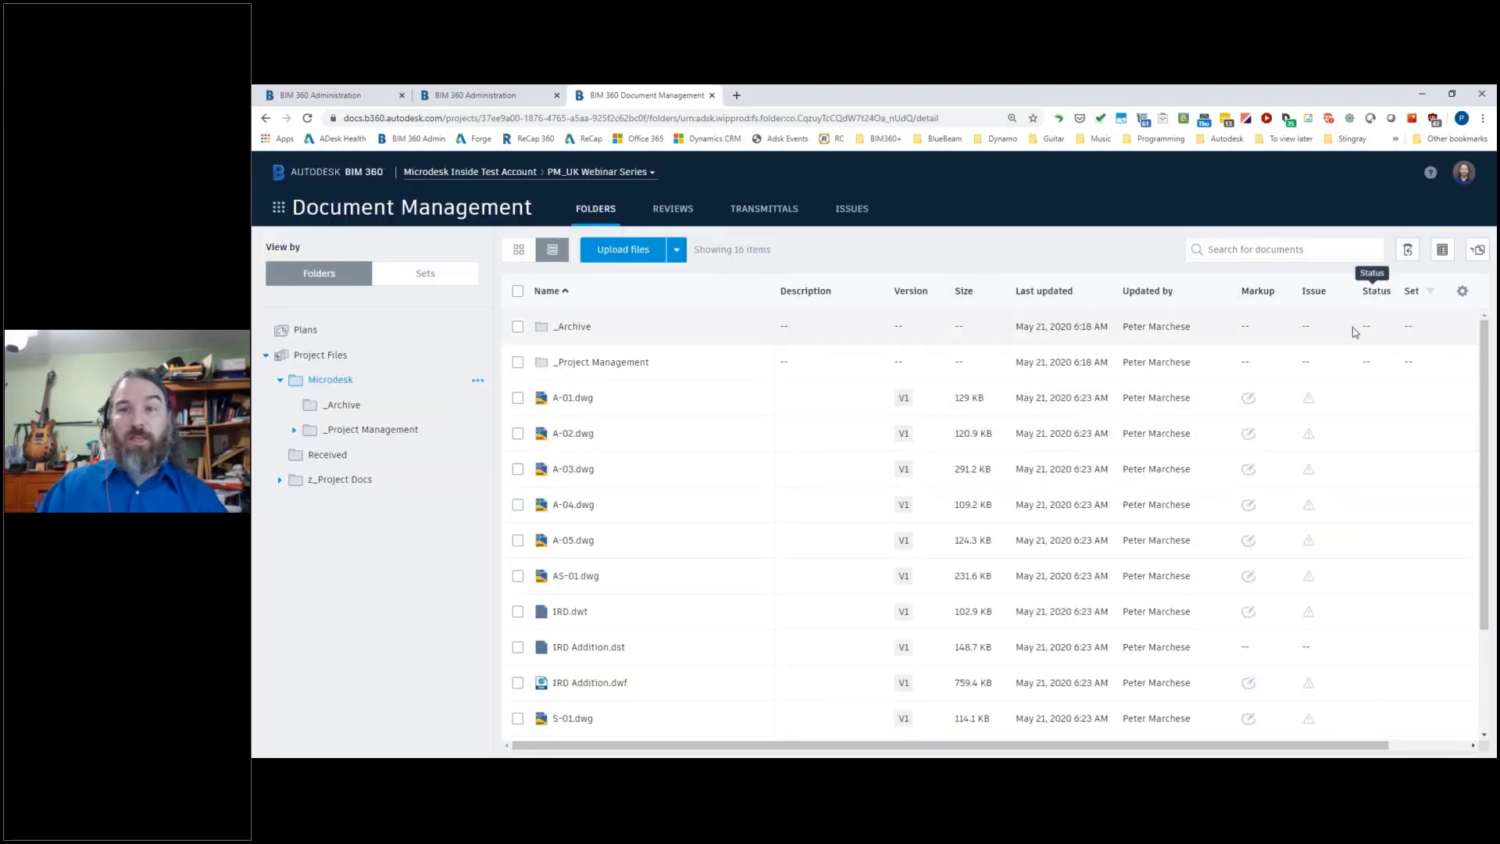
Step: Examine the link sharing options for A-03.dwg and close them without sharing
click(518, 469)
click(778, 250)
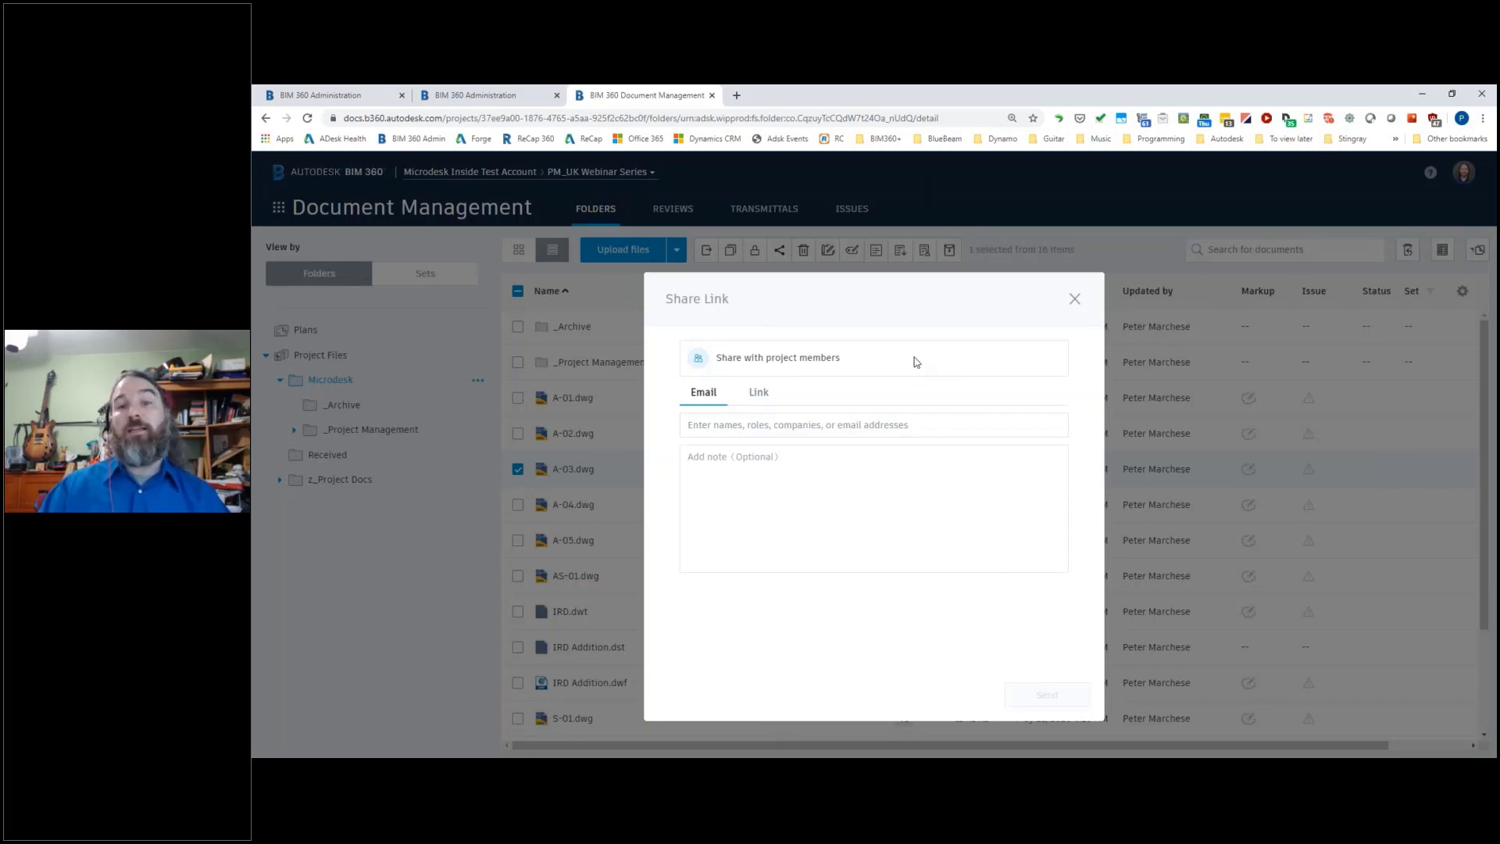
click(1074, 299)
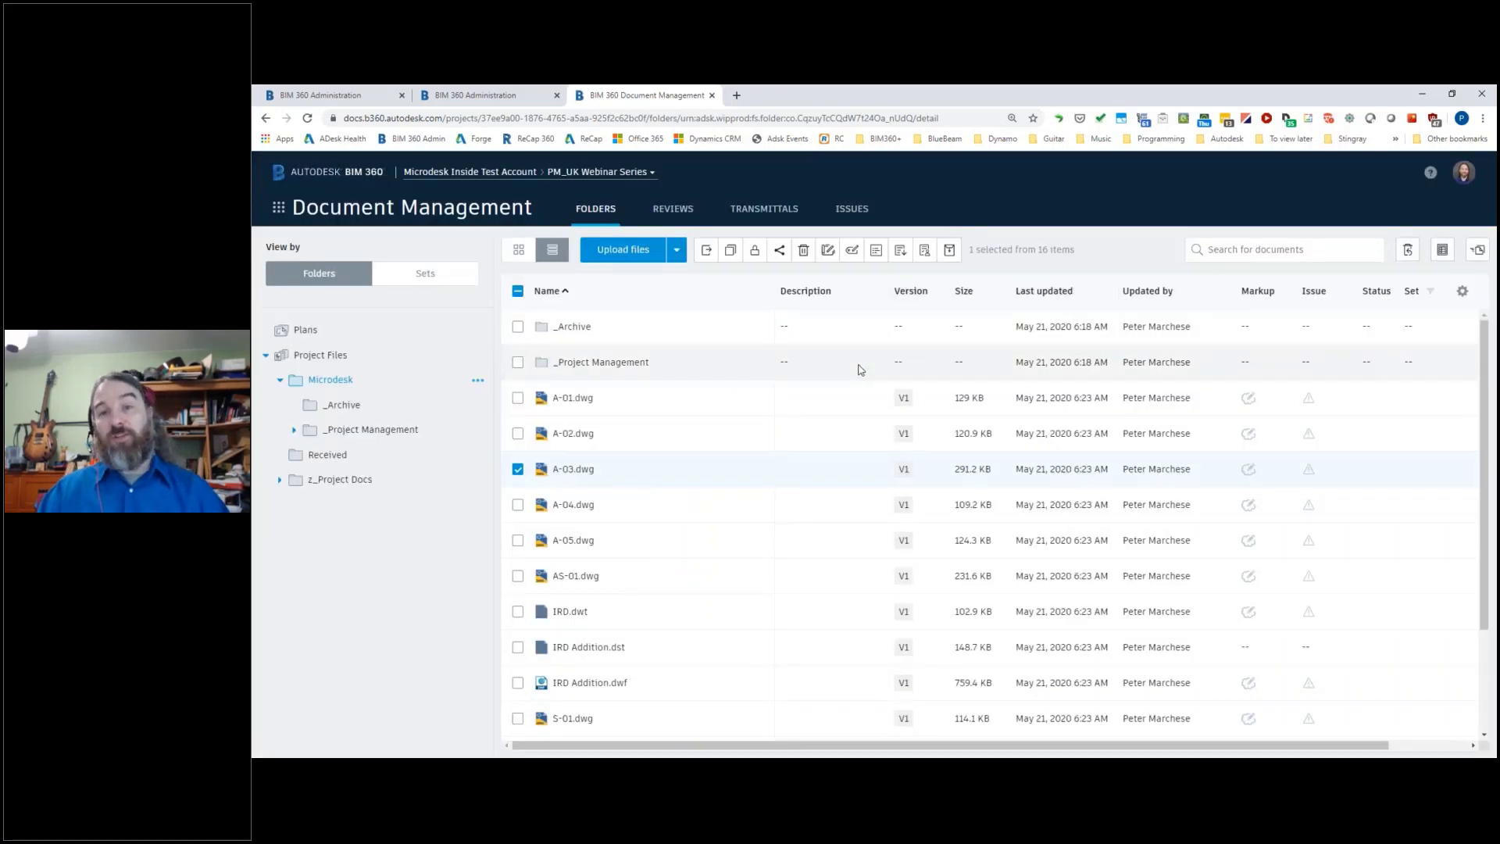
Step: Turn on Share documents publicly in the project's advanced Document Management settings in Project Admin
click(488, 99)
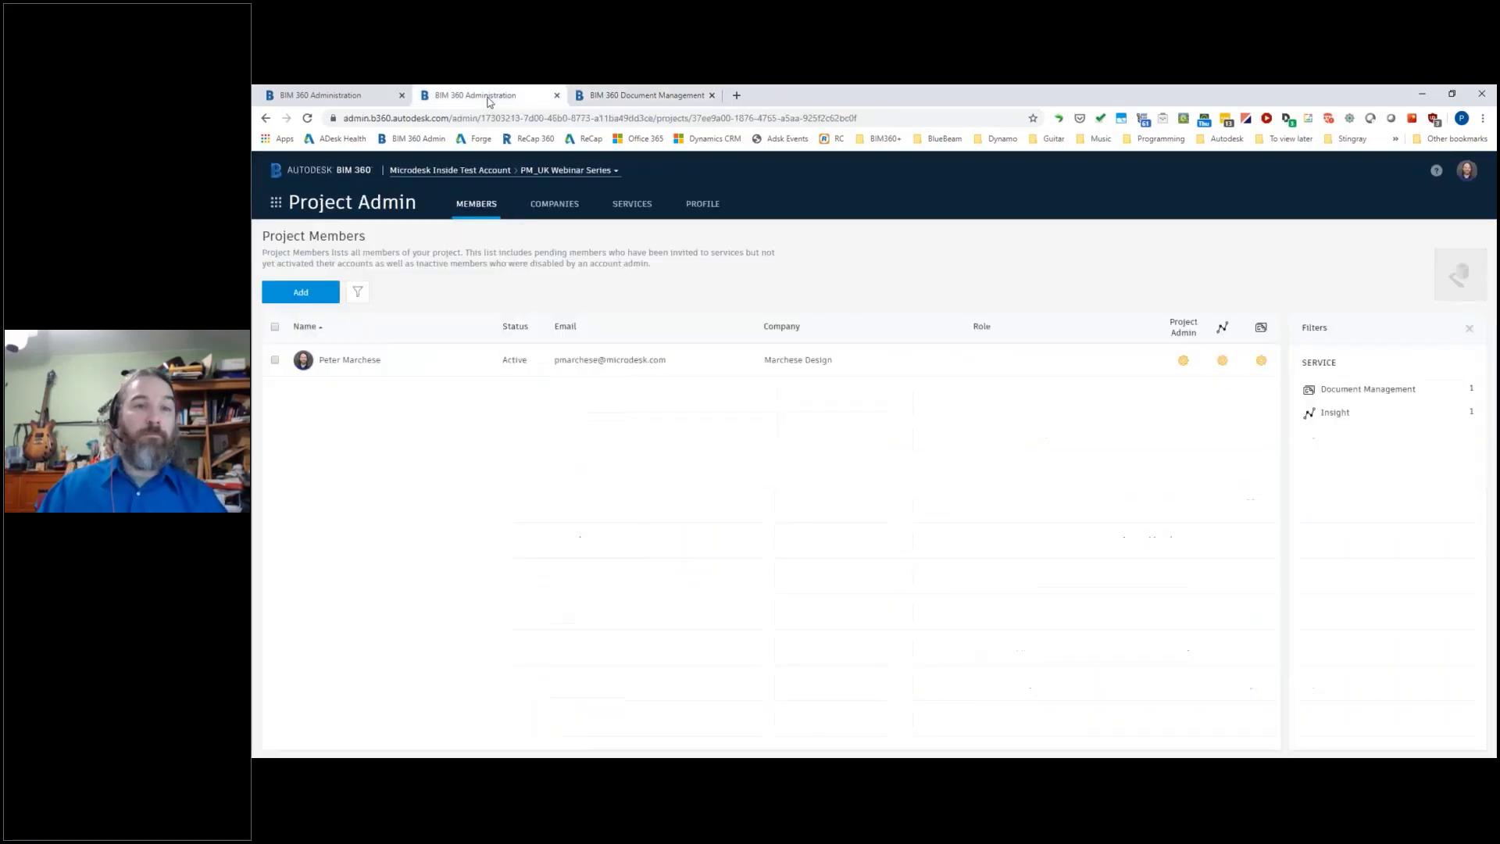
click(647, 210)
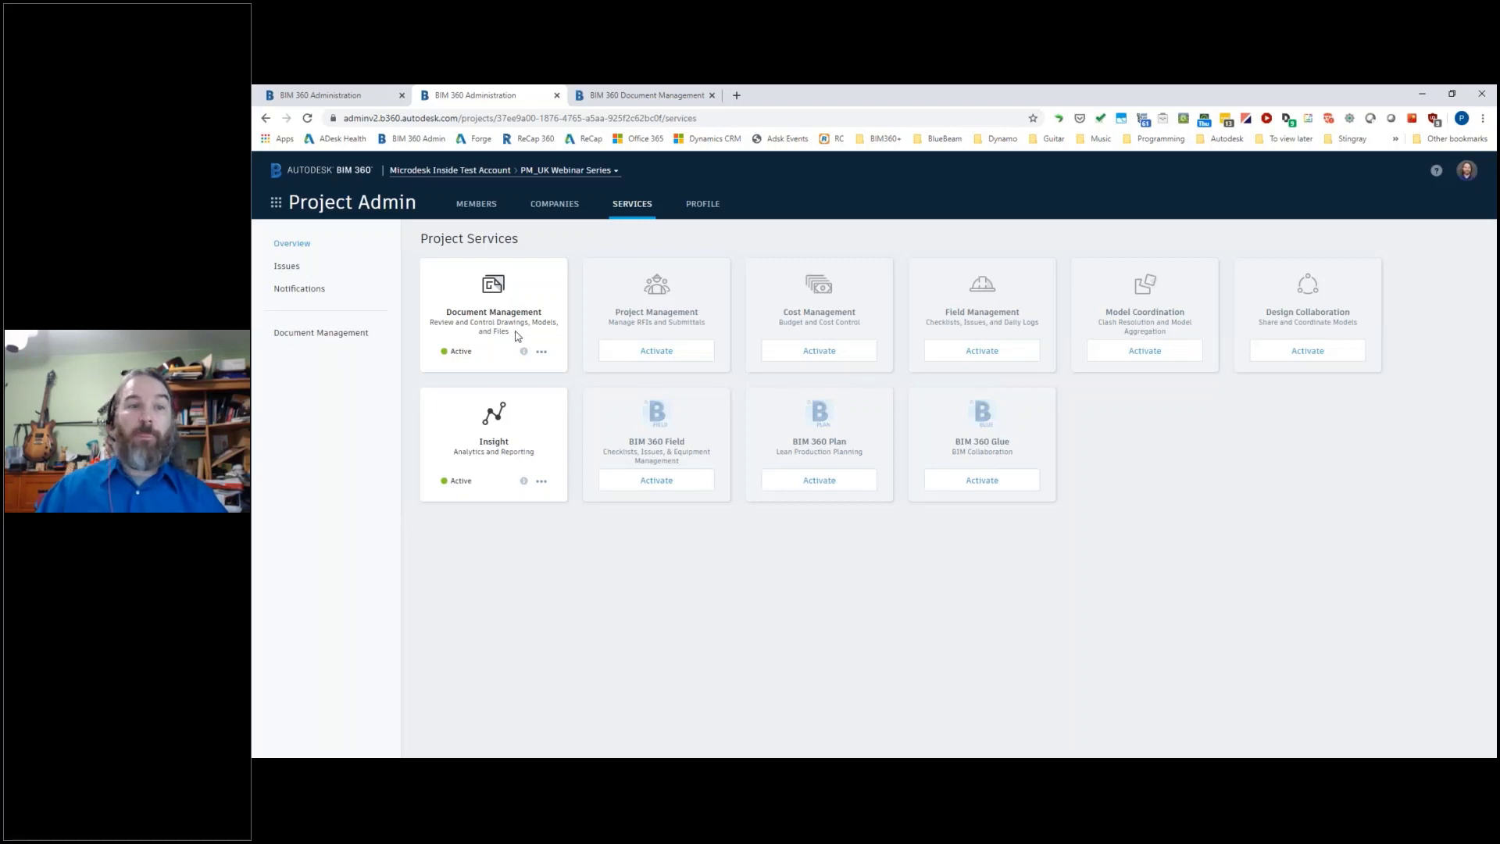
click(317, 334)
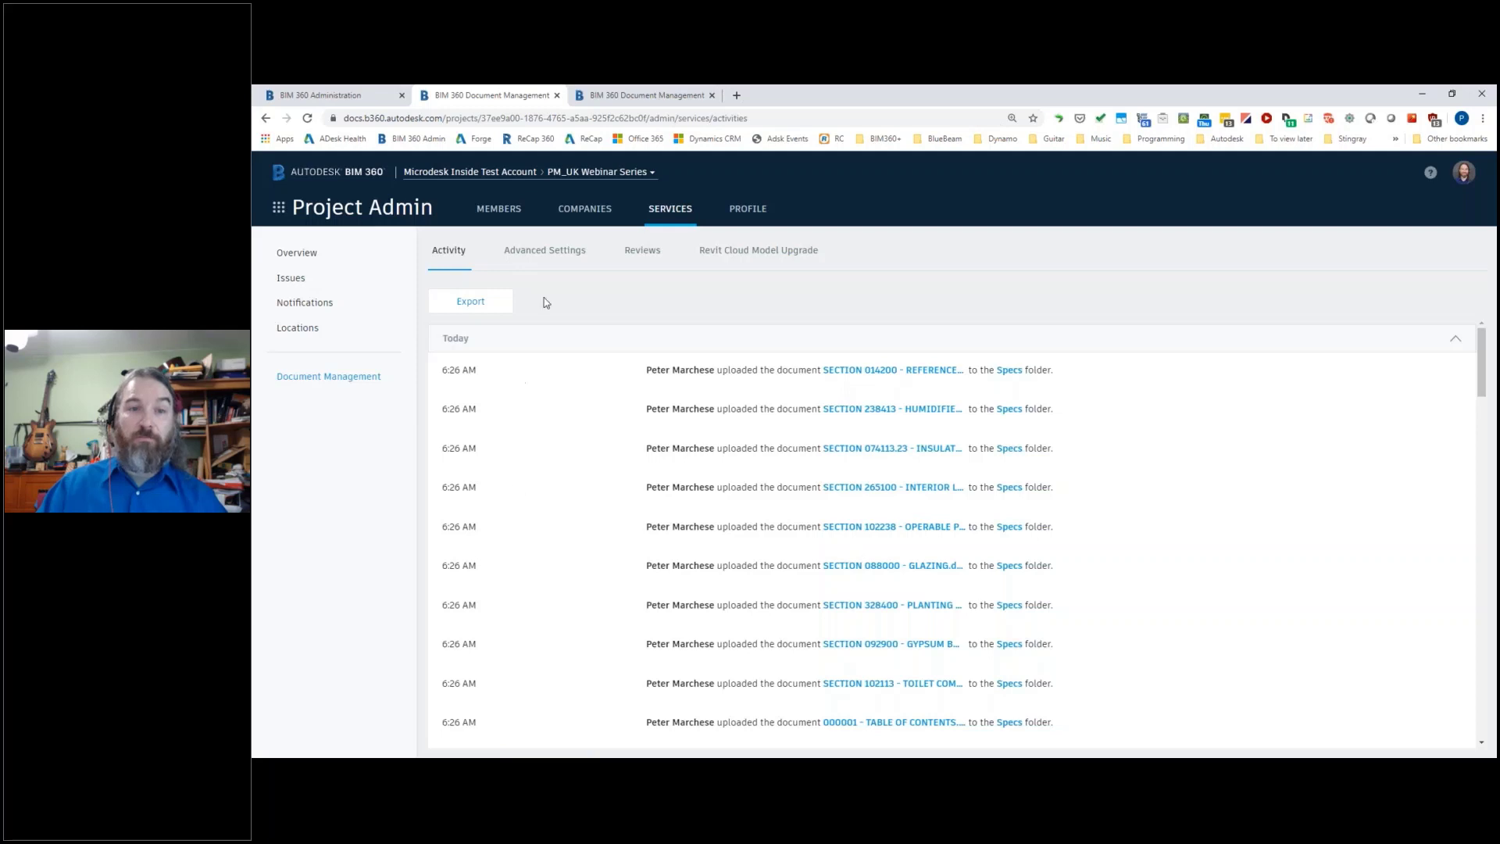
click(560, 251)
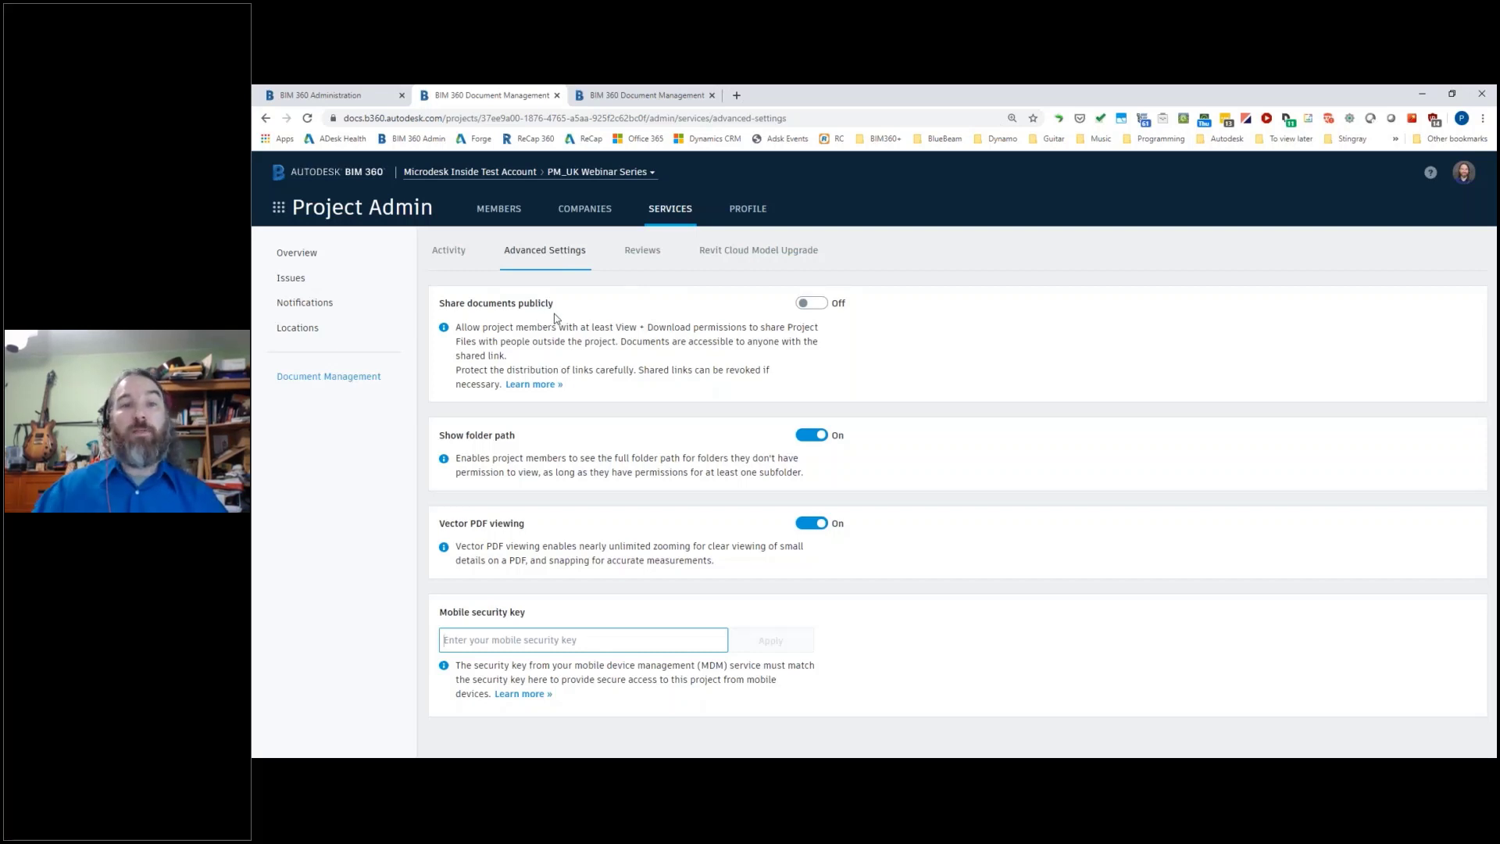
click(810, 303)
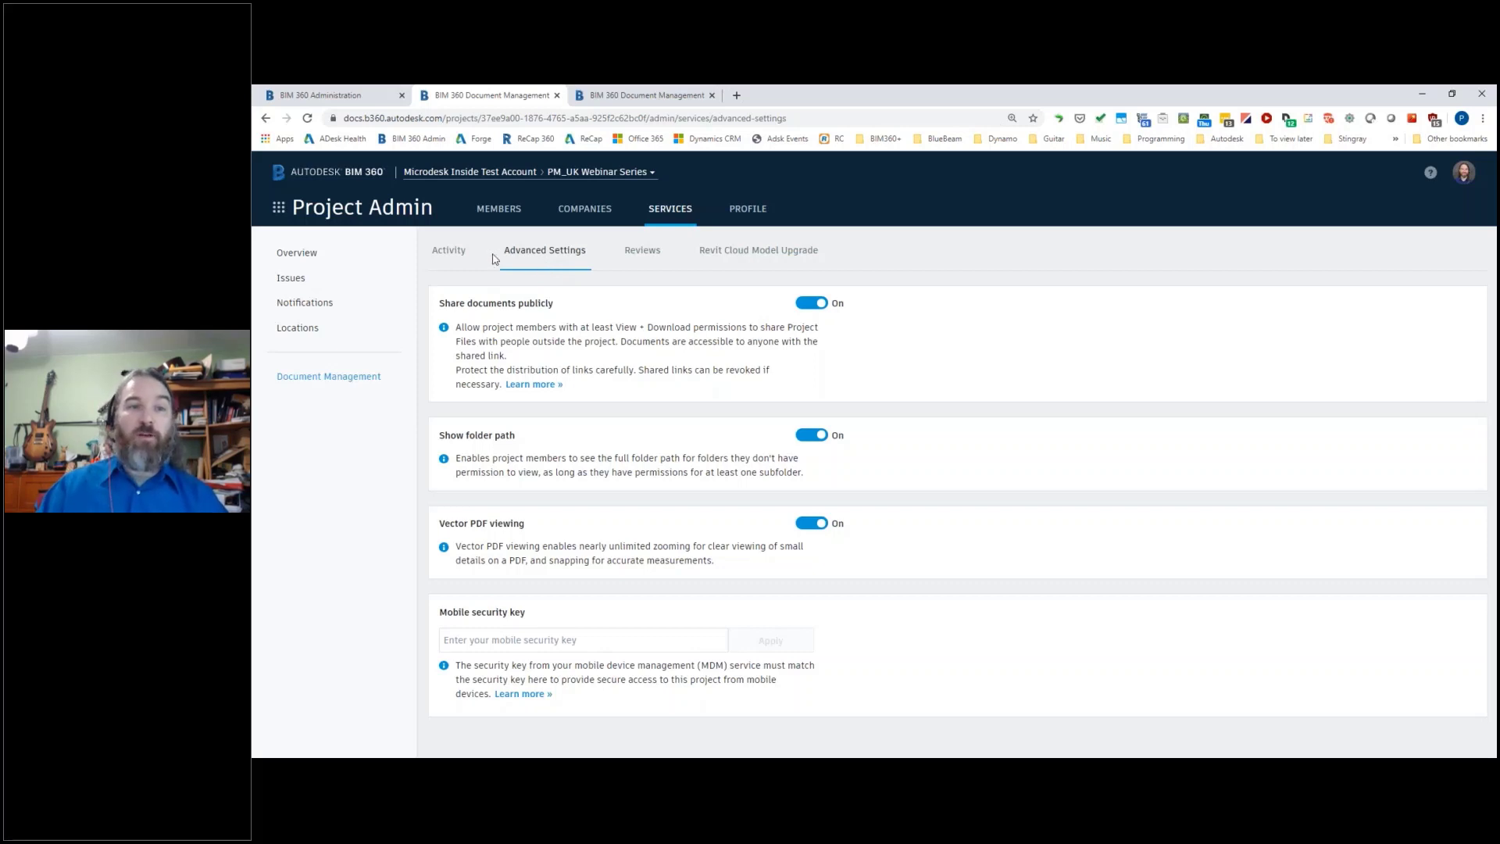
Step: Examine the project's issue permissions and issue types, including the available actions for the Commissioning type
click(295, 280)
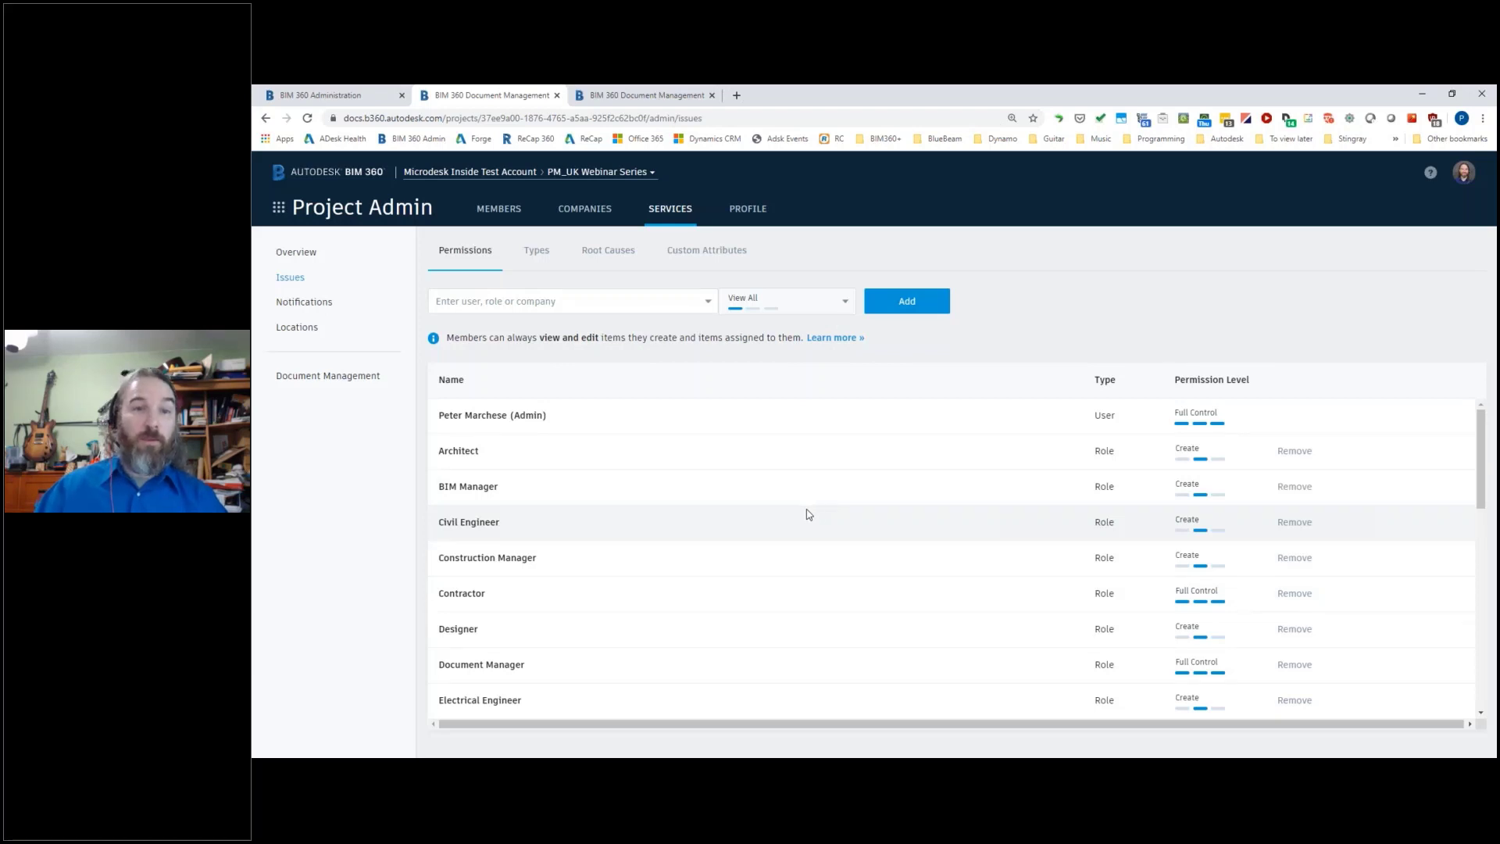
click(536, 249)
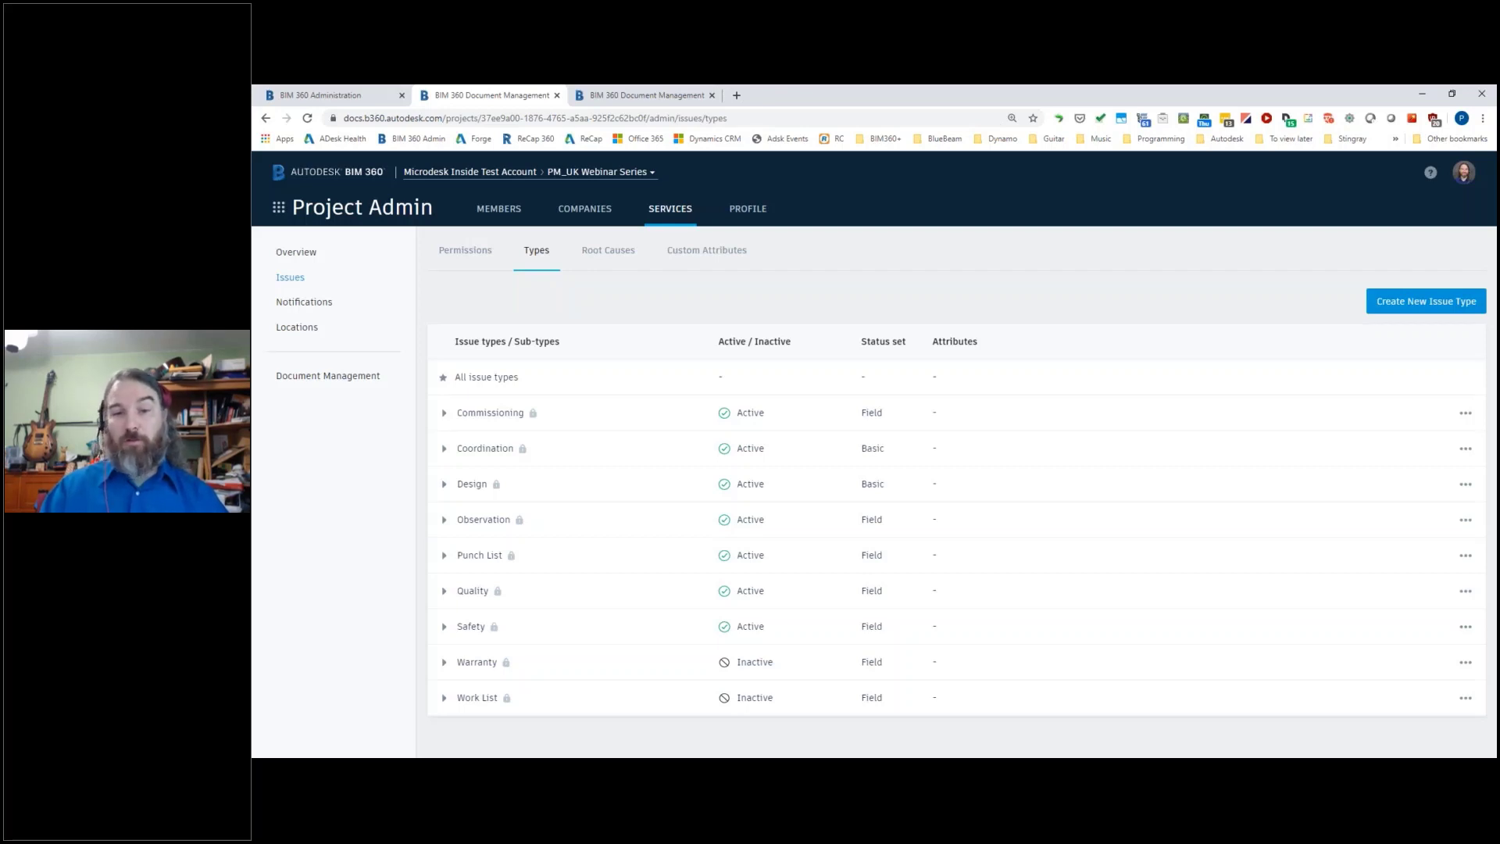
click(503, 419)
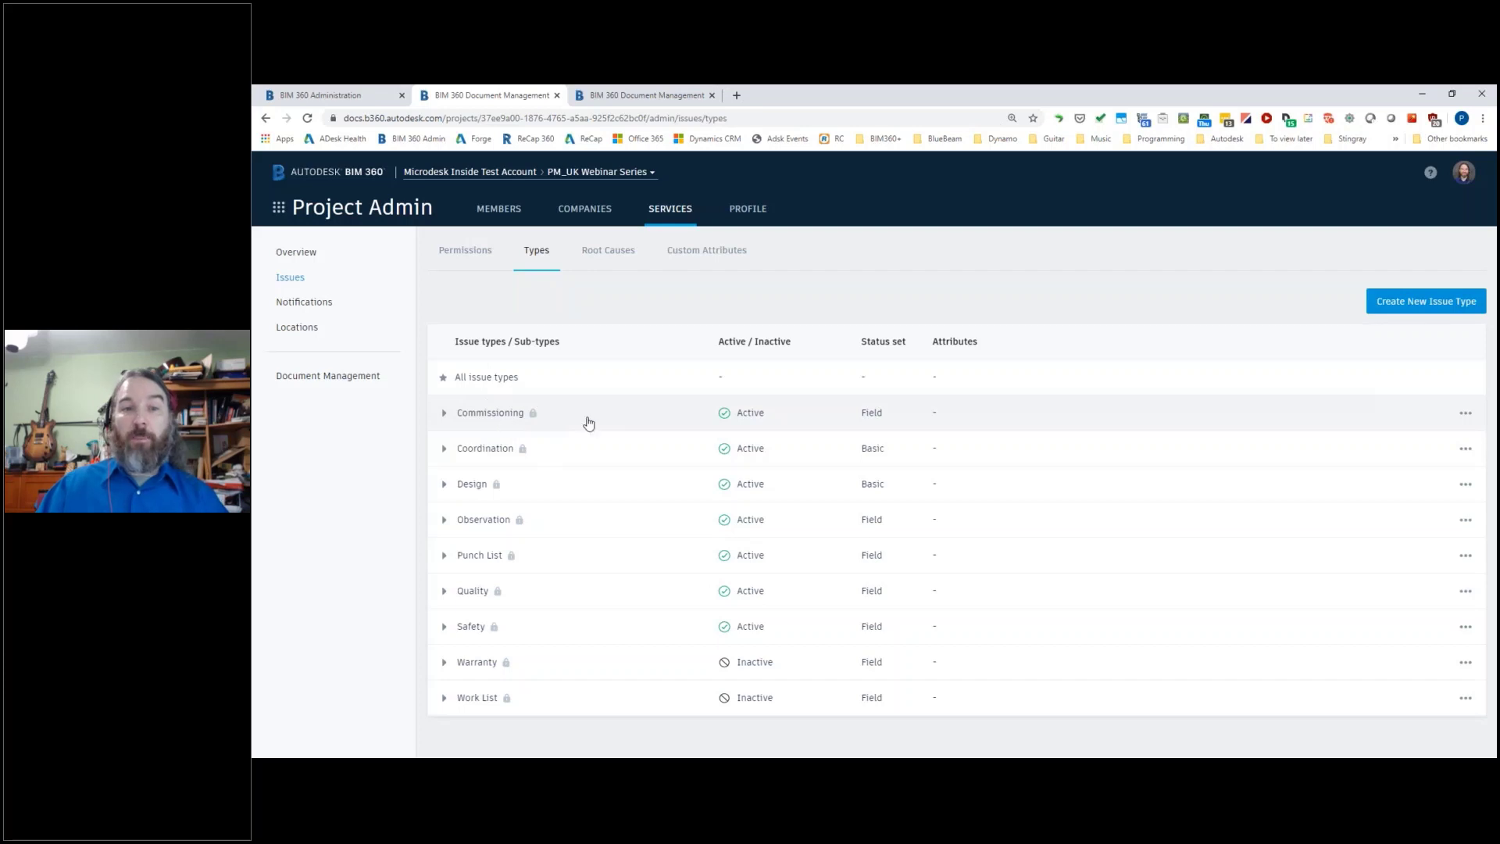
click(1464, 414)
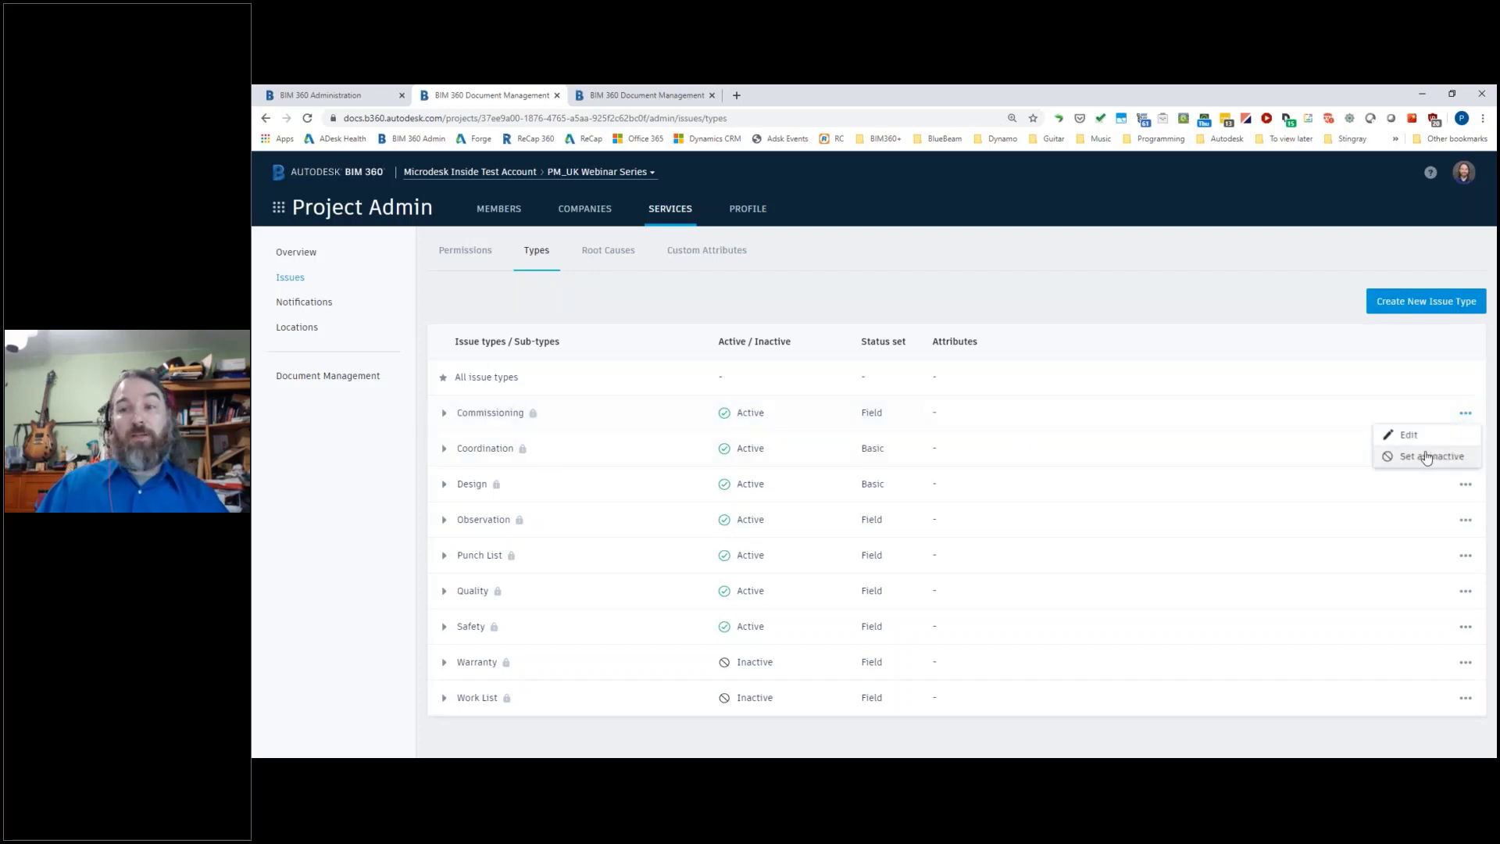
click(1126, 302)
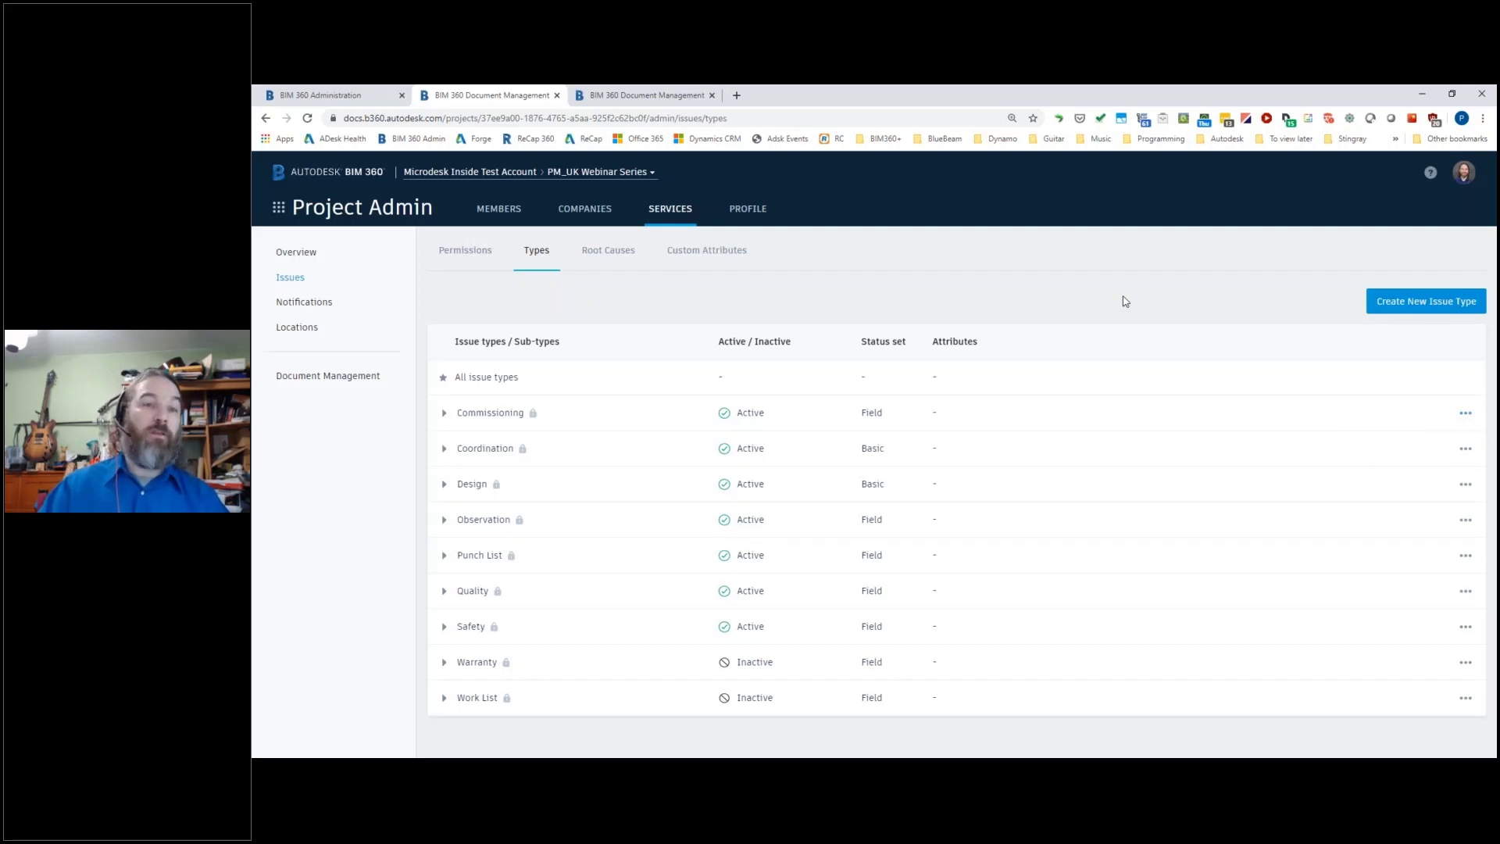
click(604, 263)
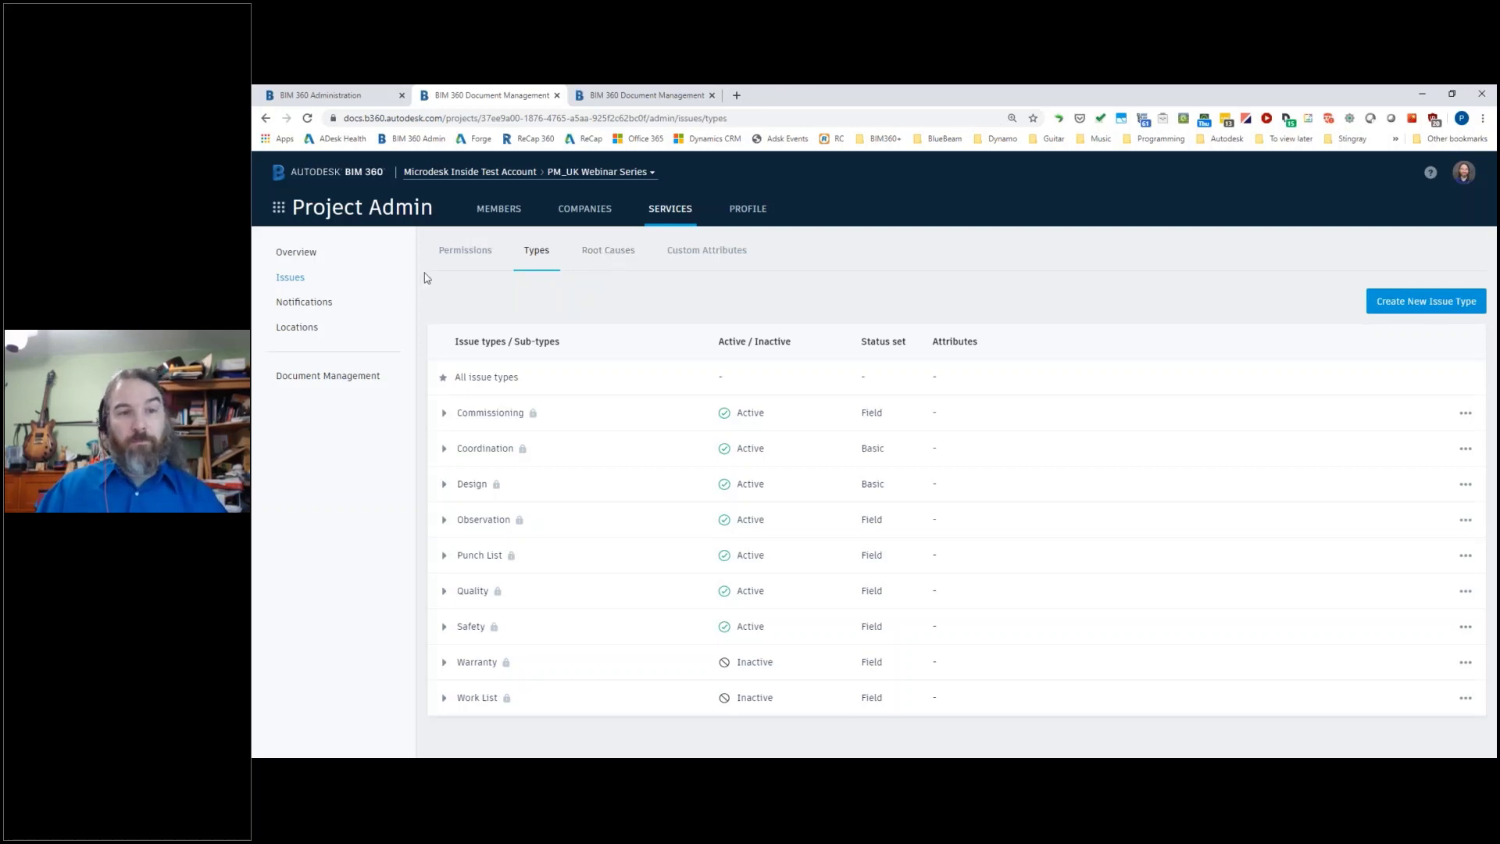
Step: Examine the project's email notification settings and the Locations setup, and close Locations without adding any
click(289, 304)
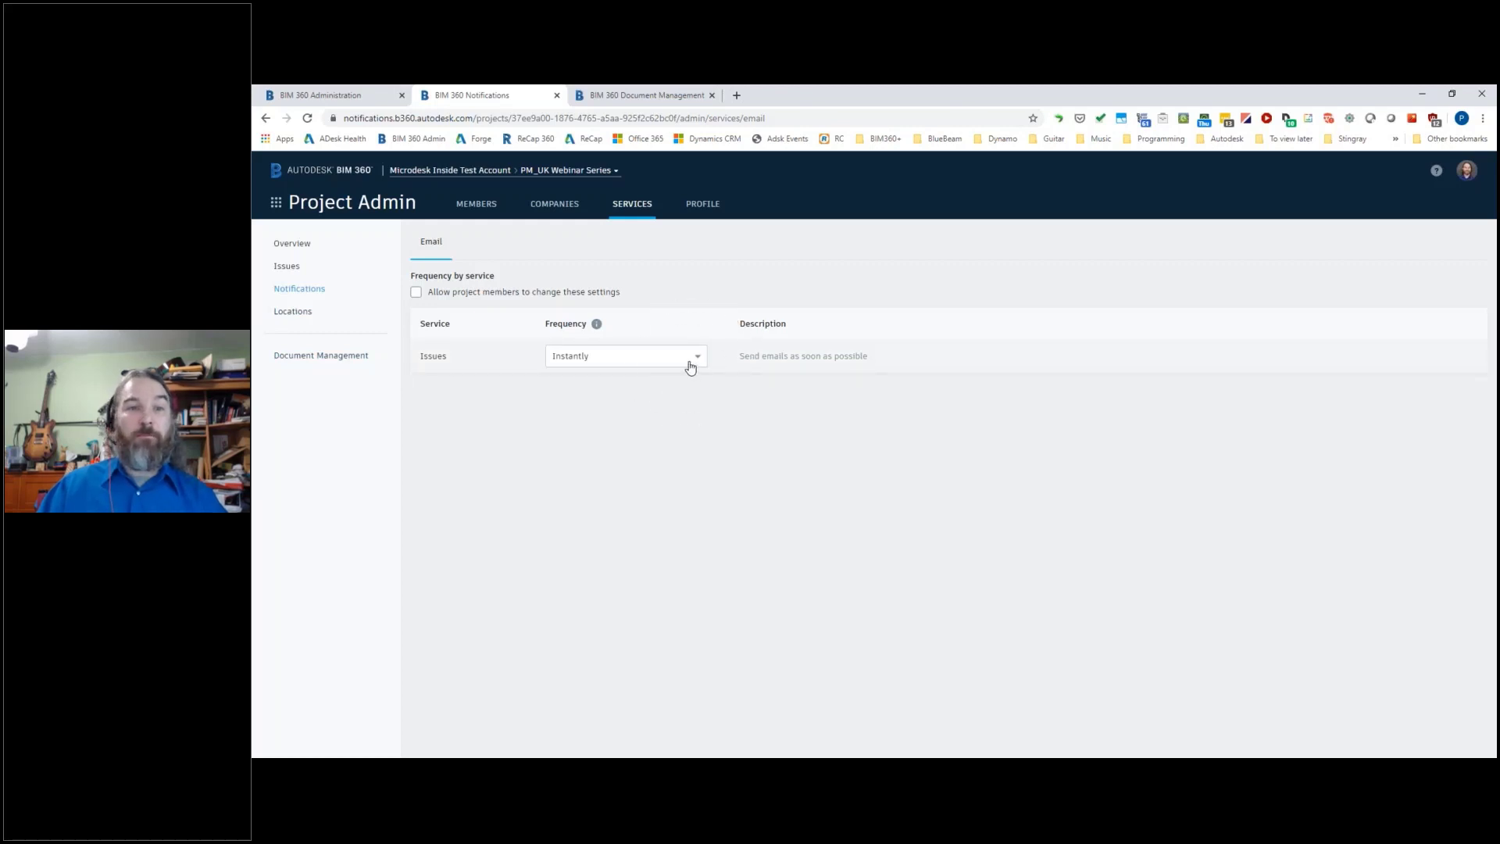
click(293, 312)
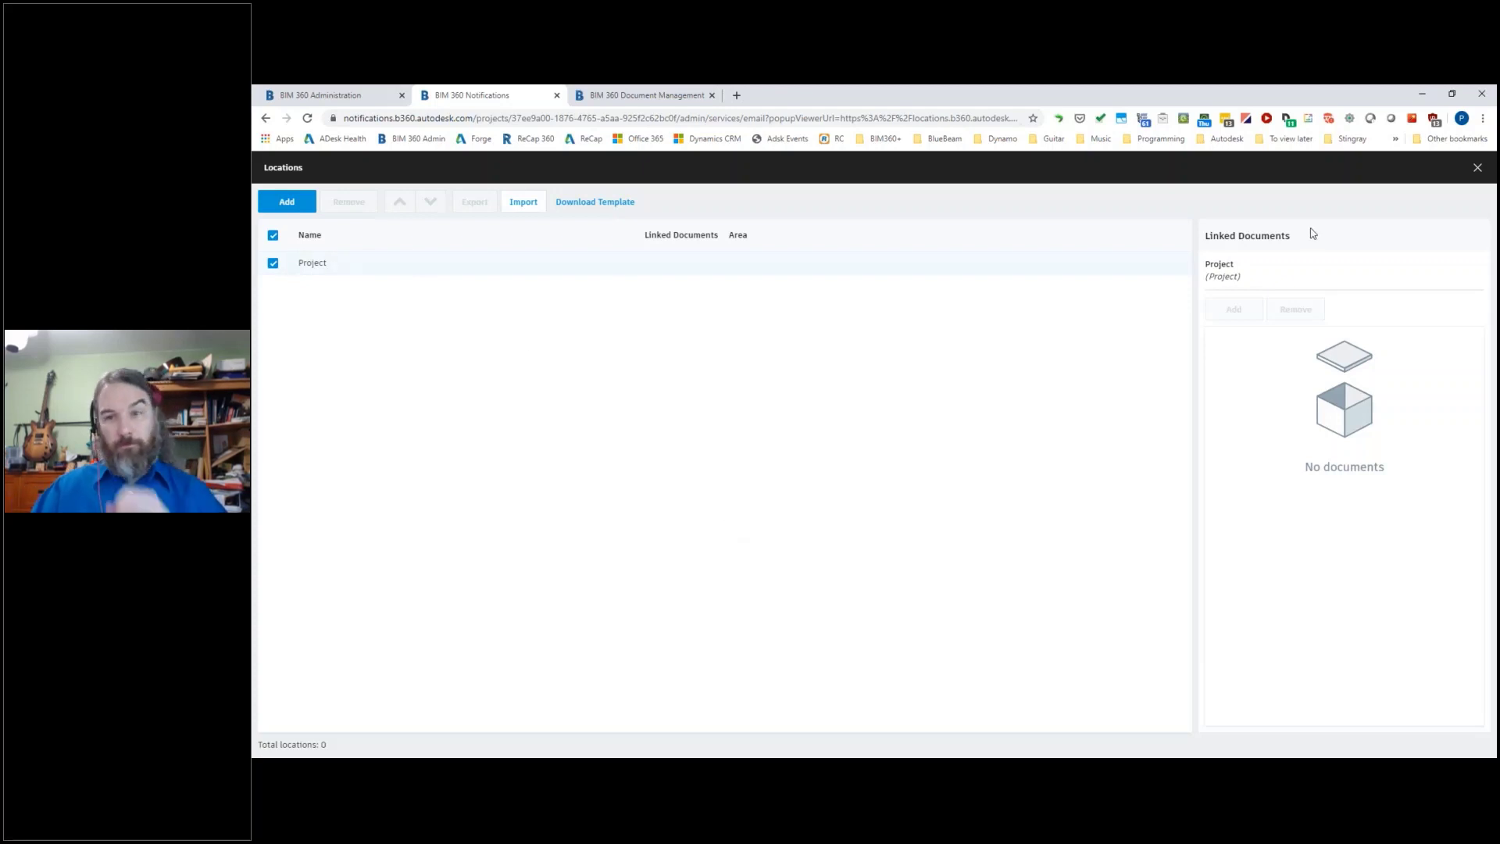
click(1472, 169)
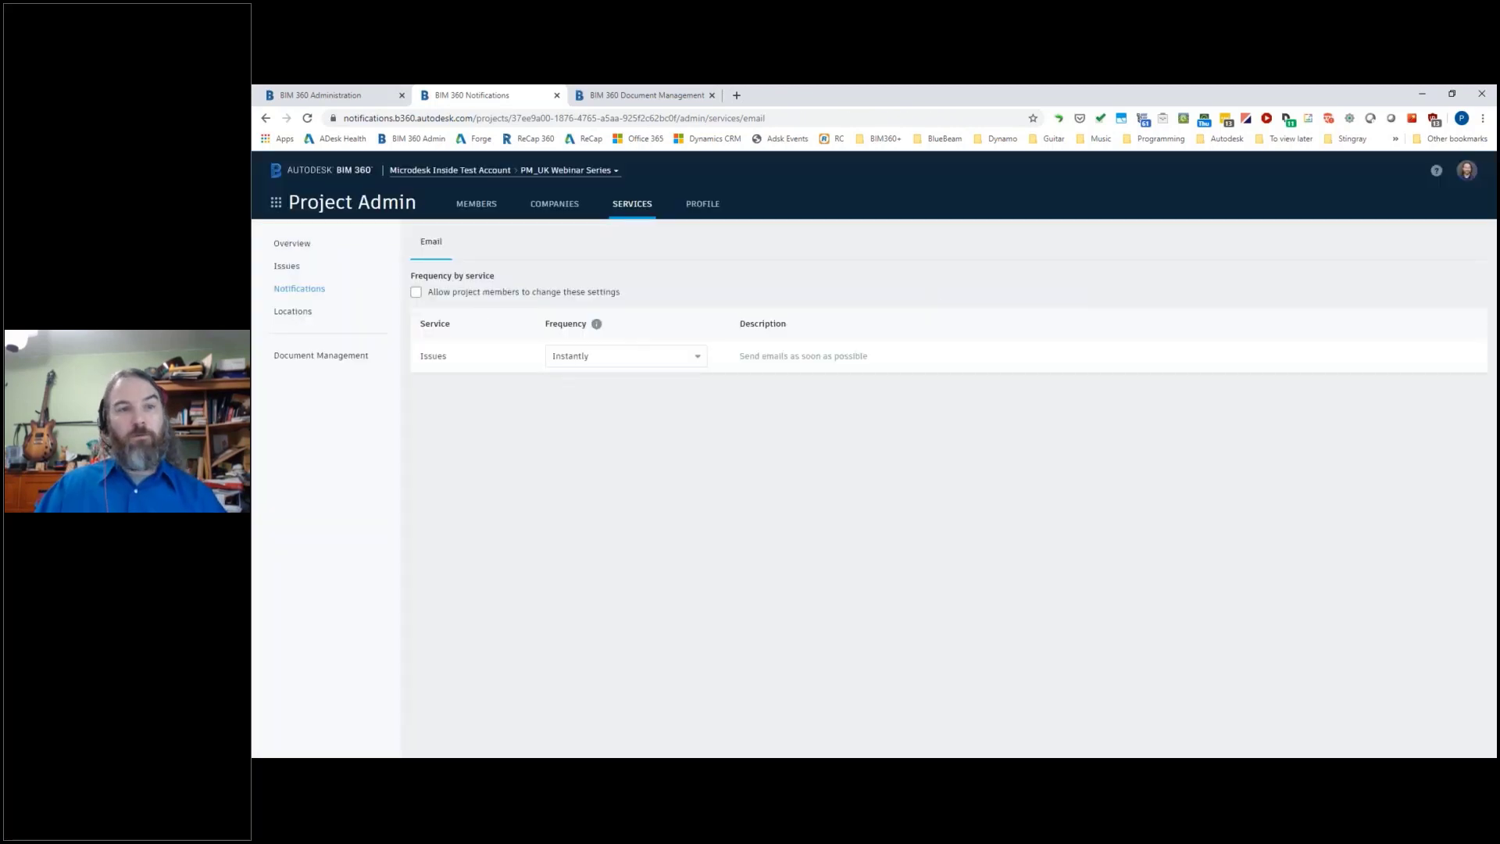
Step: Examine the approval workflow templates under the Document Management review settings and choose Three Step Group Approval
click(335, 354)
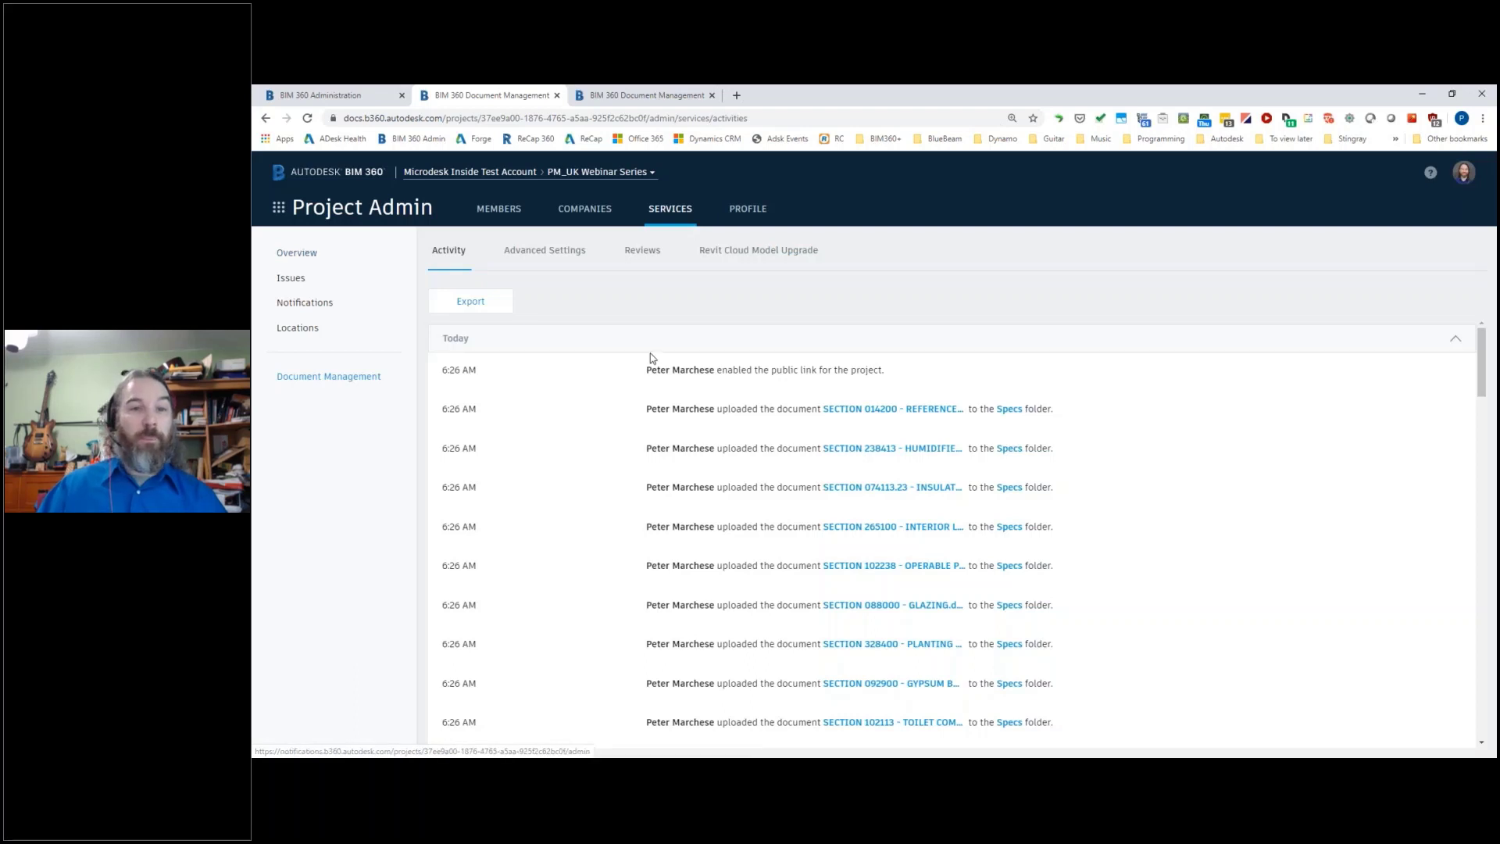
click(642, 250)
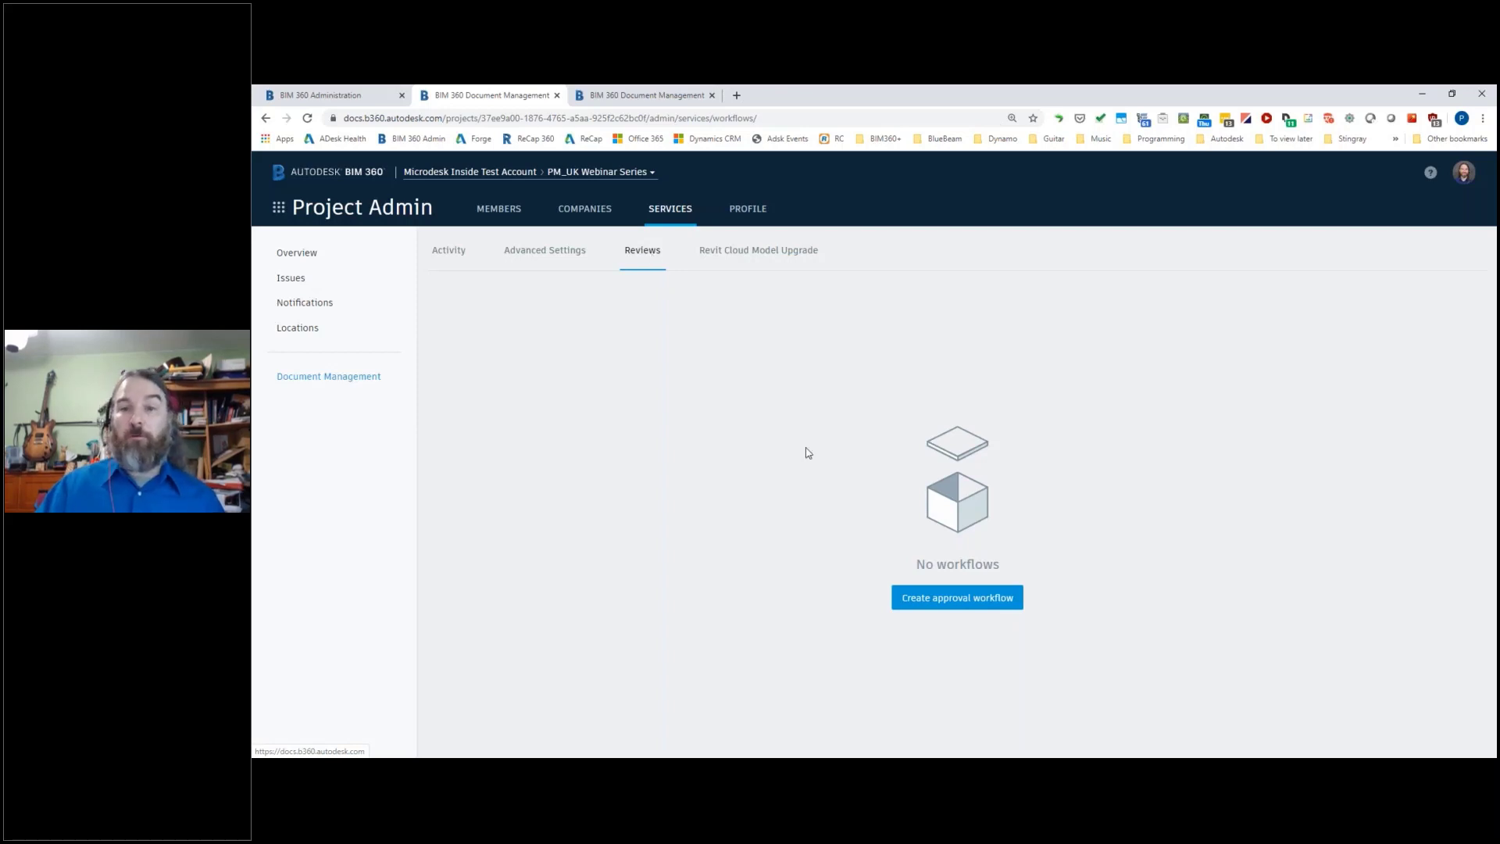
click(993, 607)
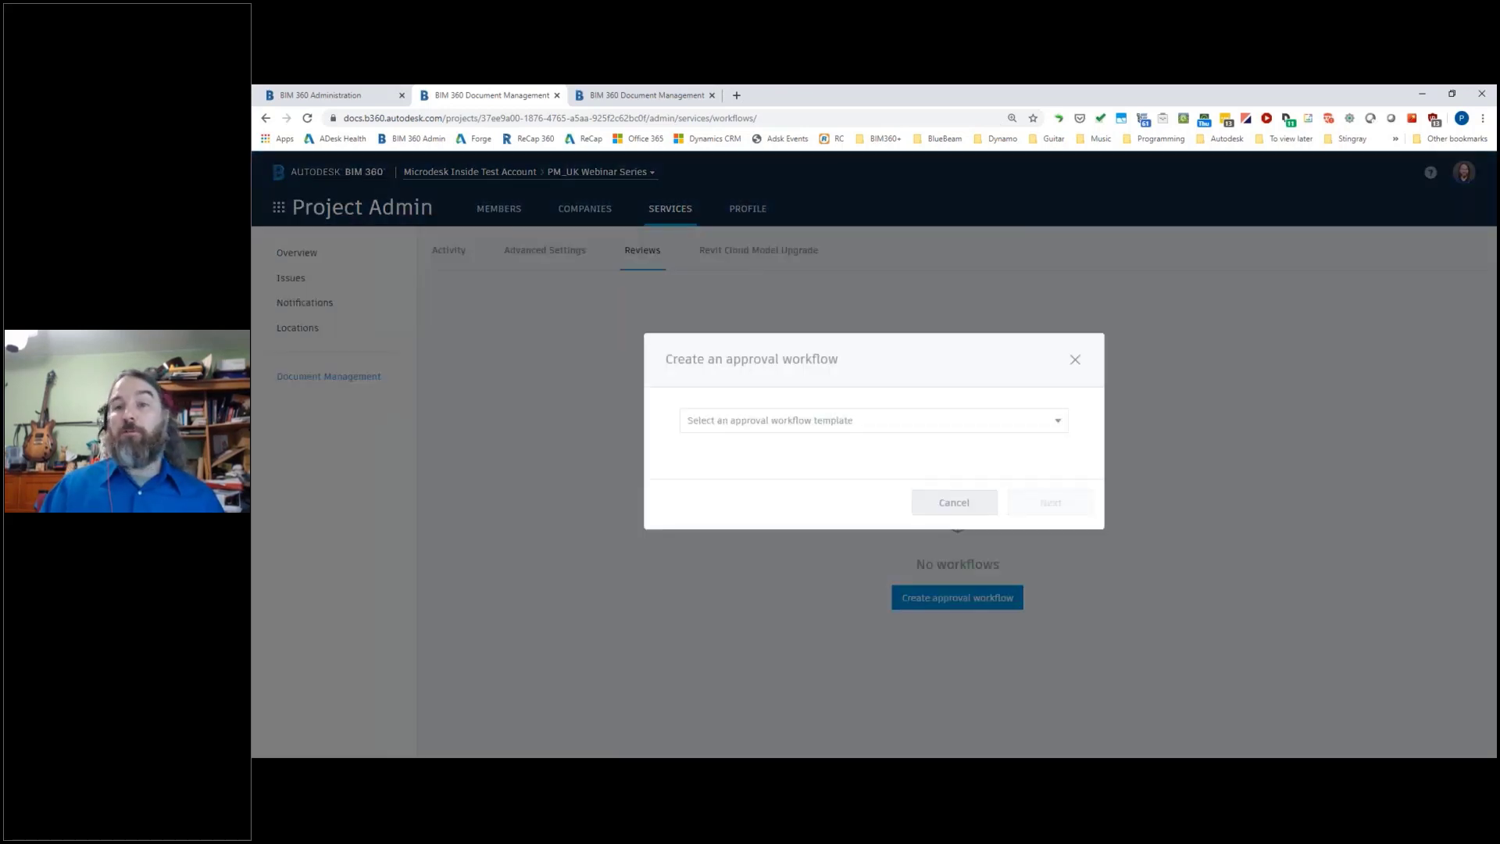
click(860, 423)
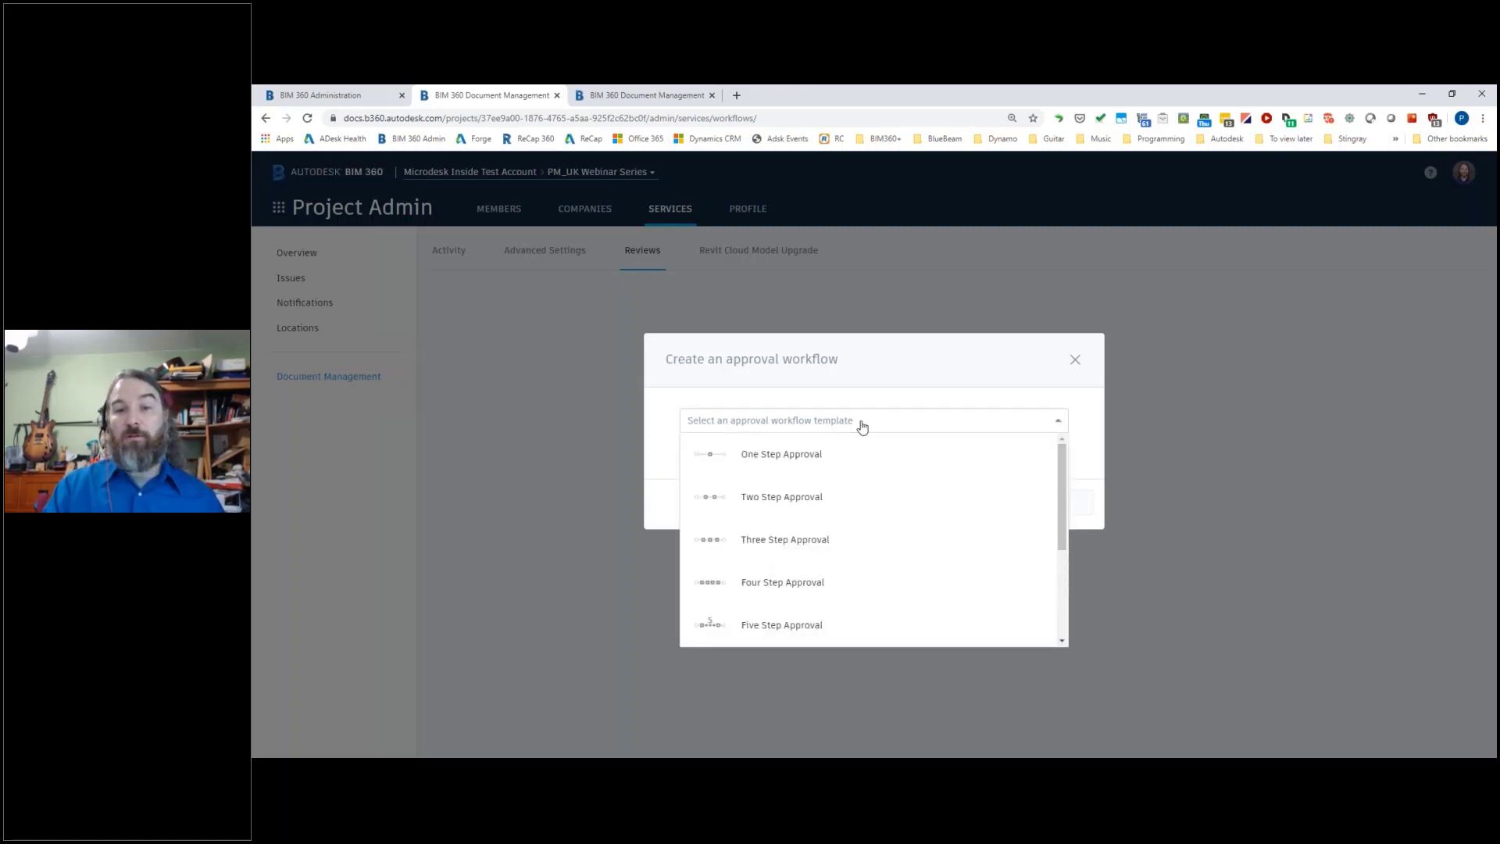
scroll(839, 500, down, 3)
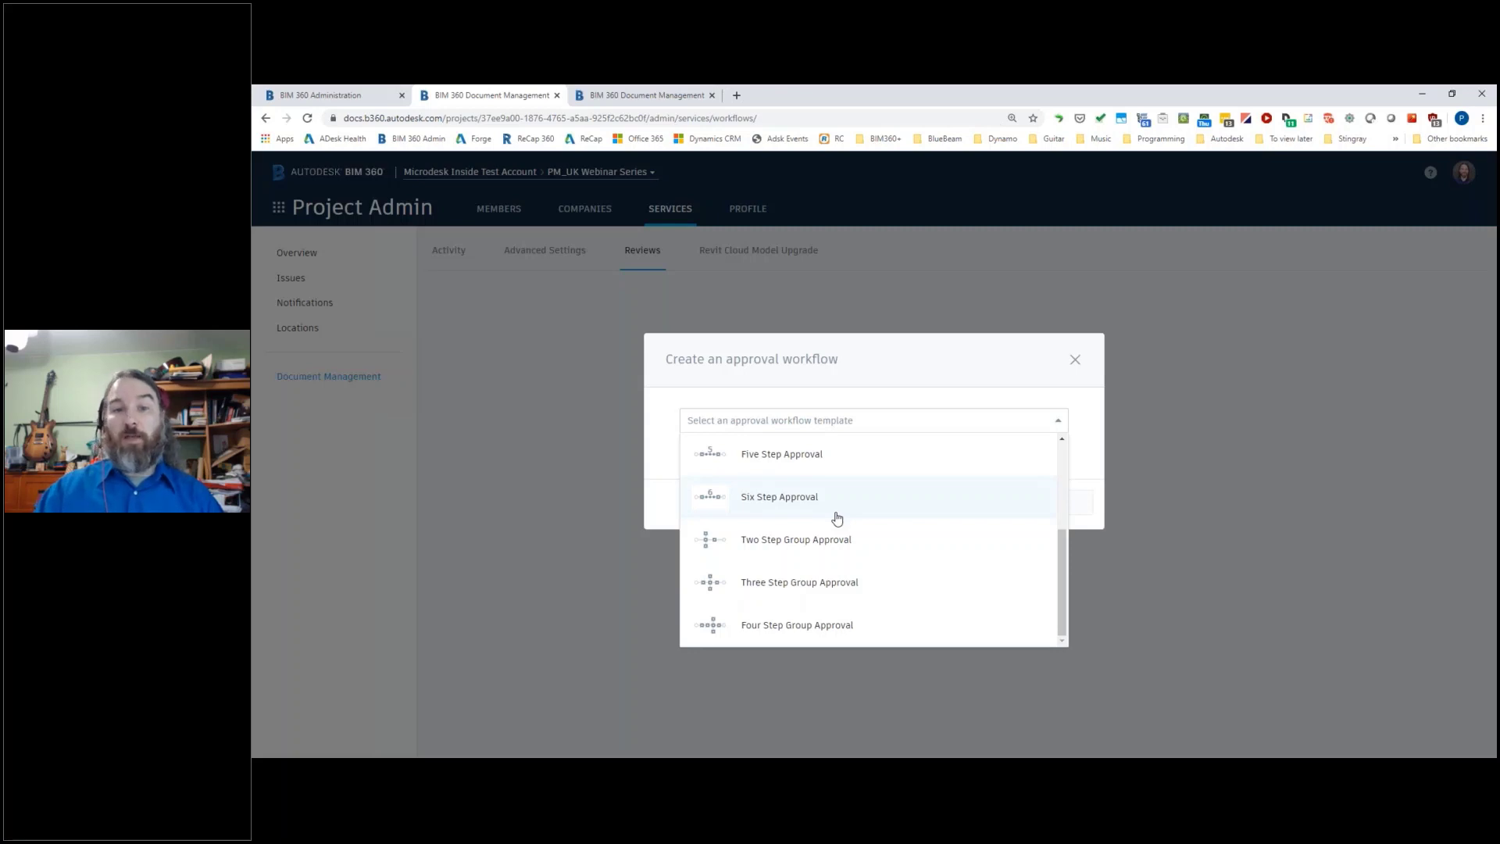
click(790, 583)
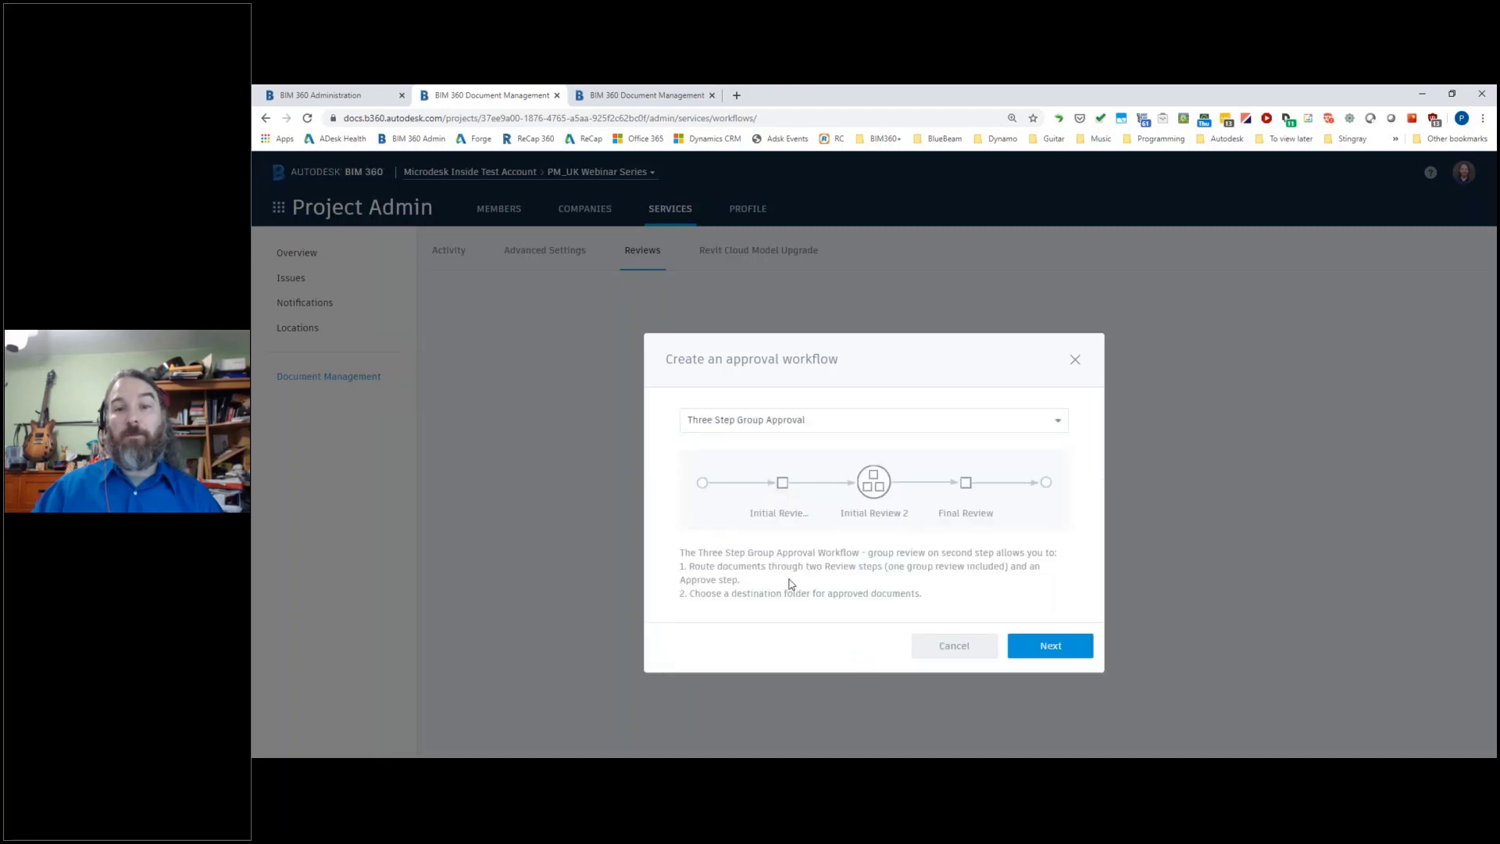
Step: Examine the new workflow's reviewer steps, approval statuses and completion actions, and cancel without saving
click(1062, 648)
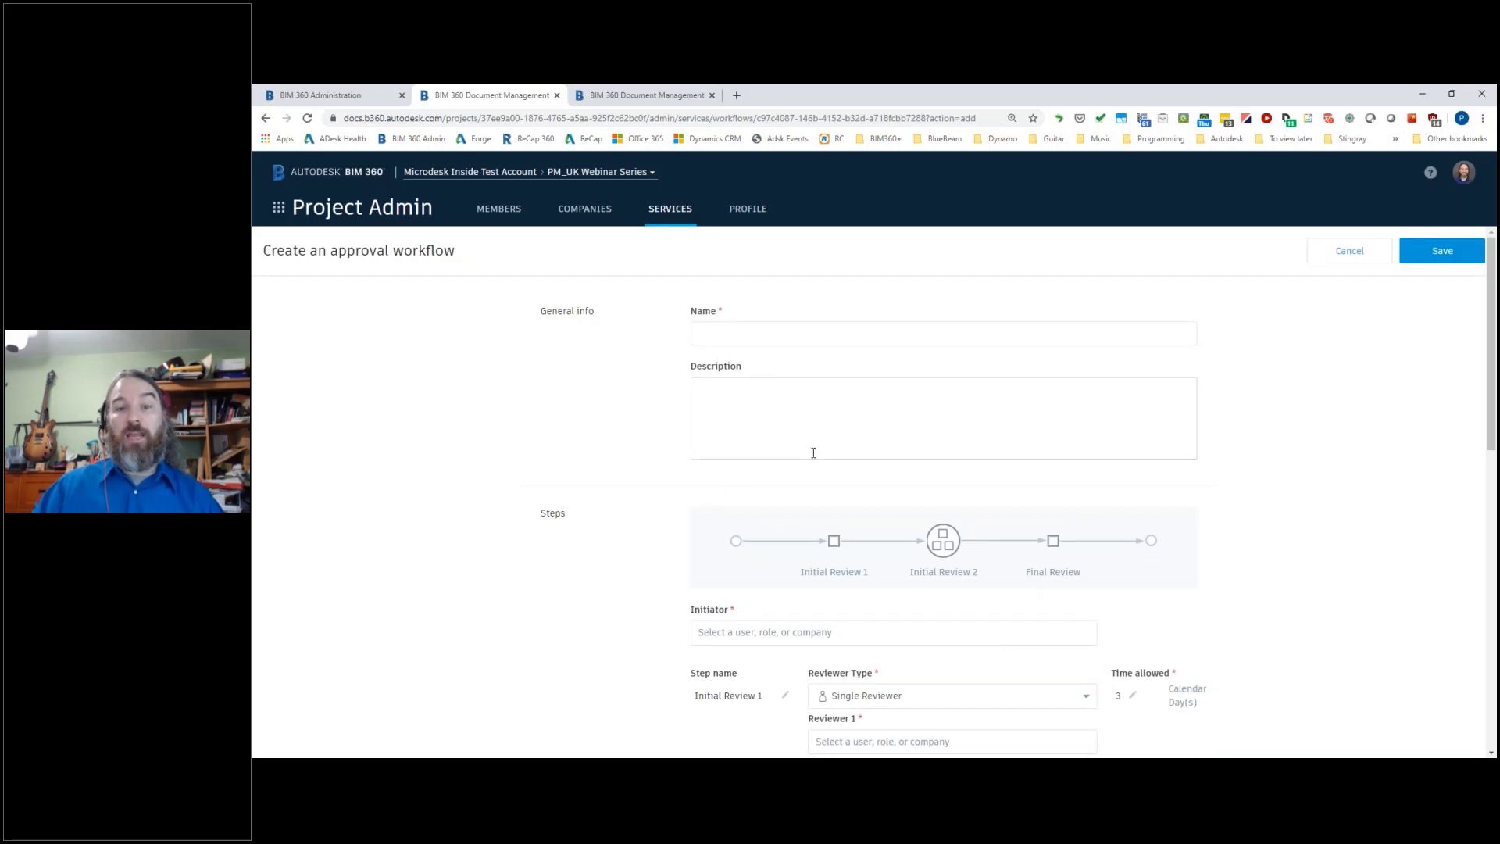
scroll(639, 634, down, 1)
scroll(639, 634, down, 3)
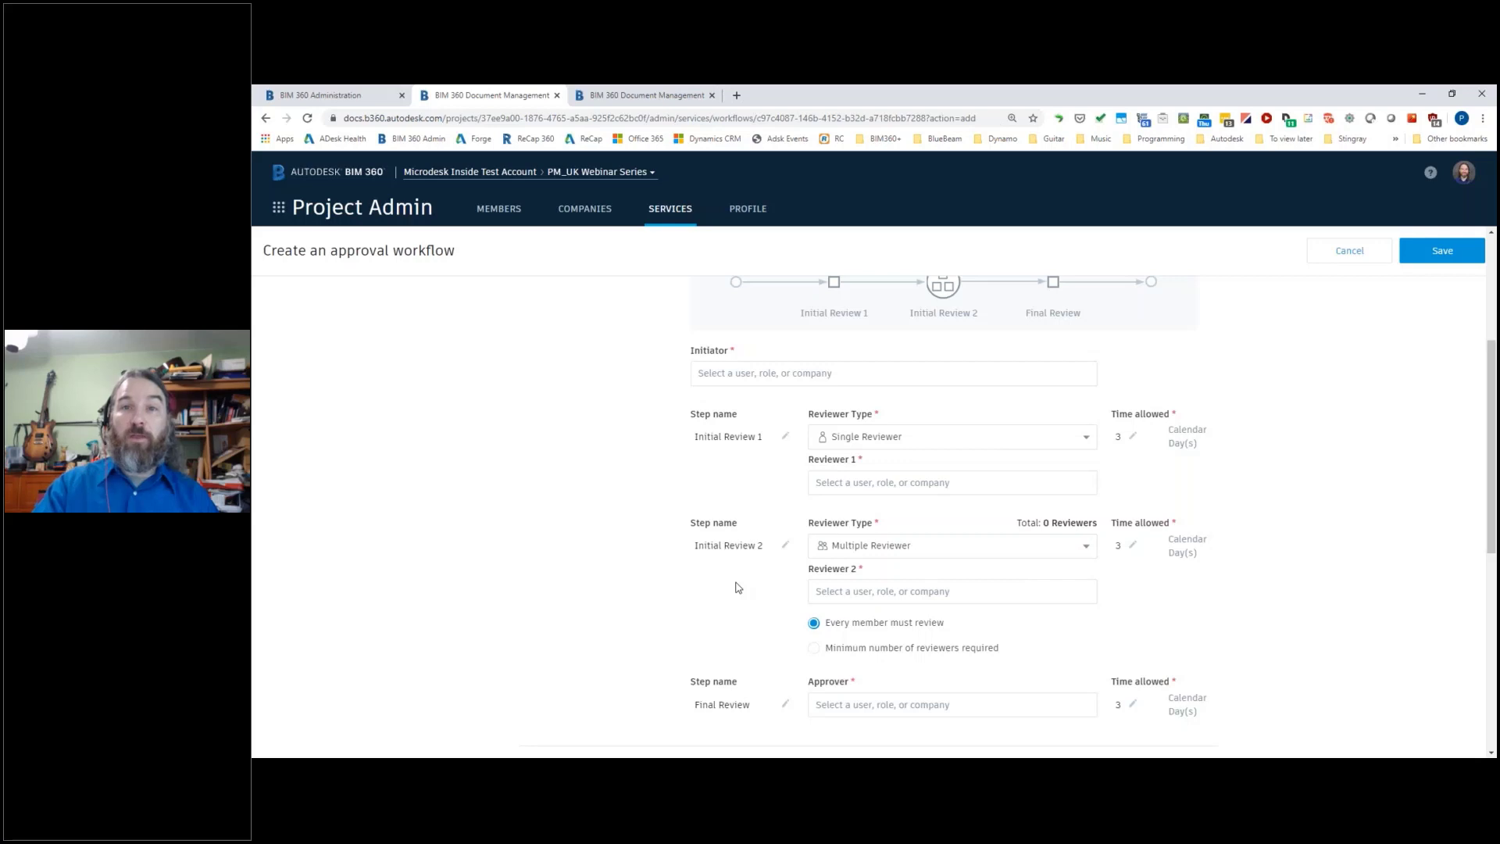
scroll(656, 555, down, 7)
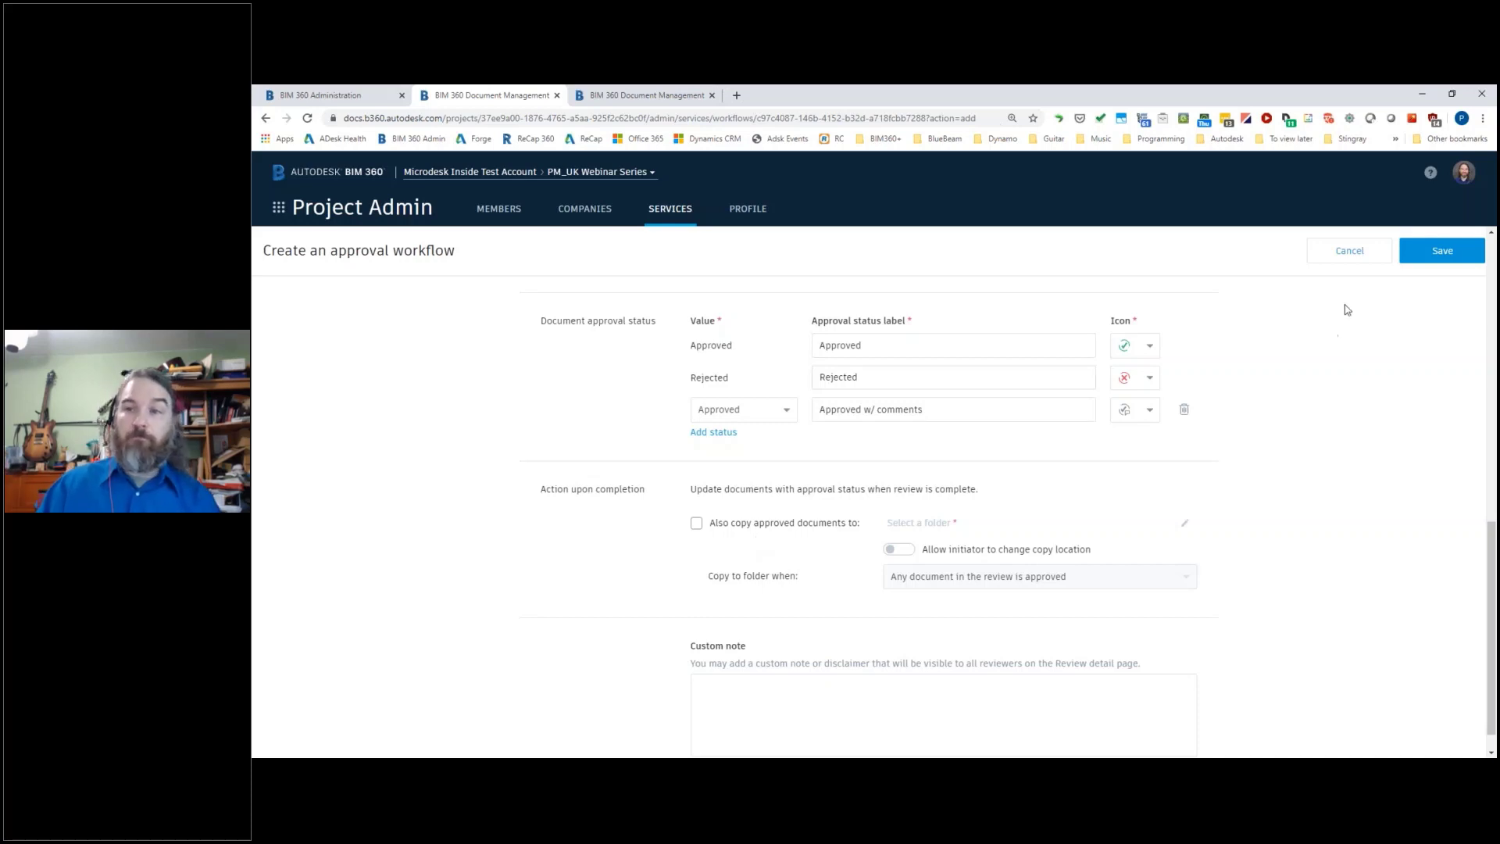
click(1349, 250)
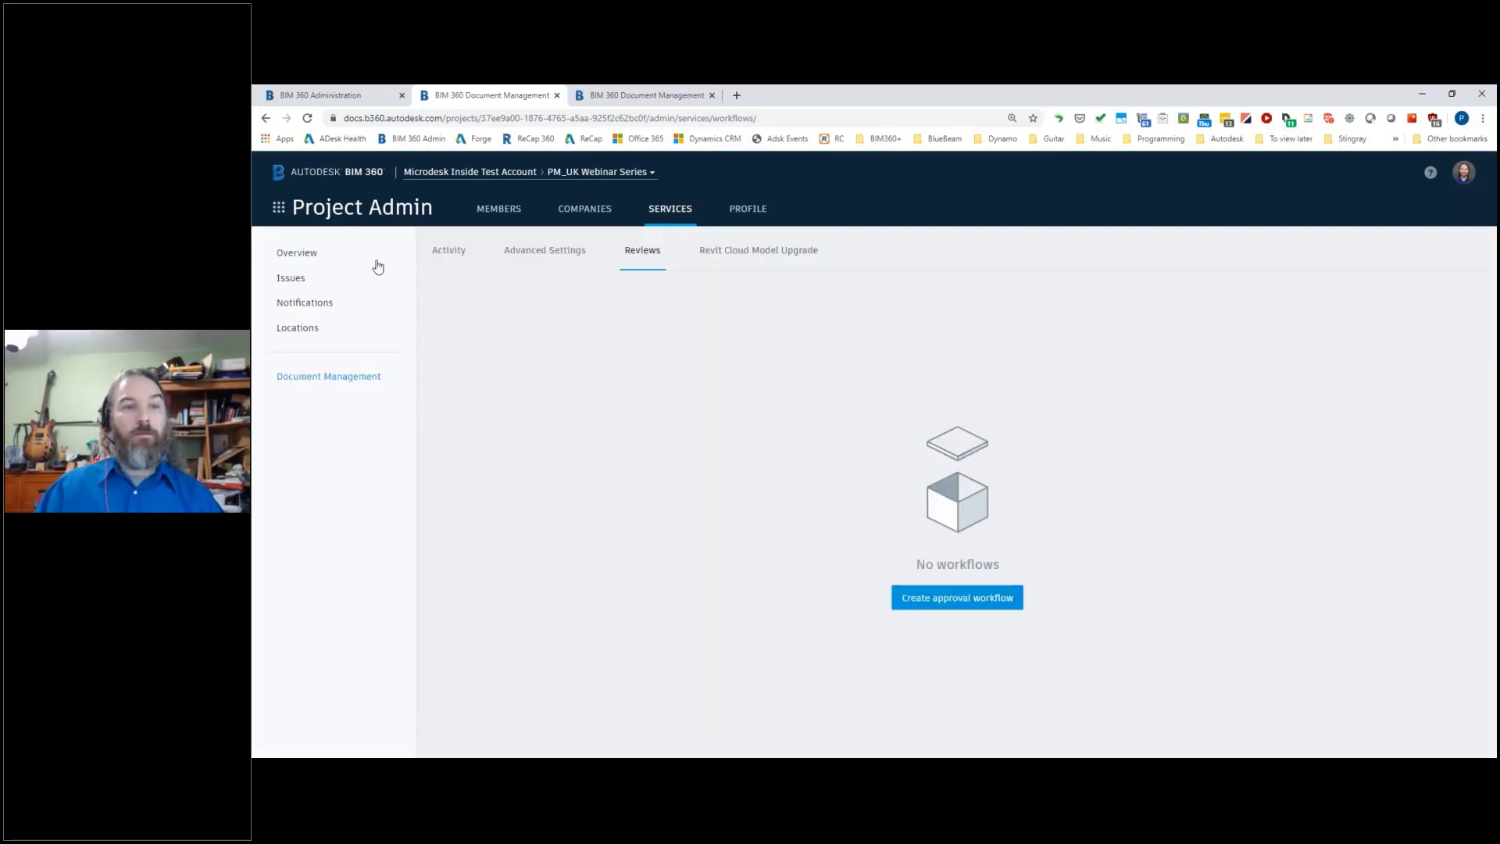
Step: Return to the Microdesk folder in Document Management and deselect A-03.dwg
click(616, 100)
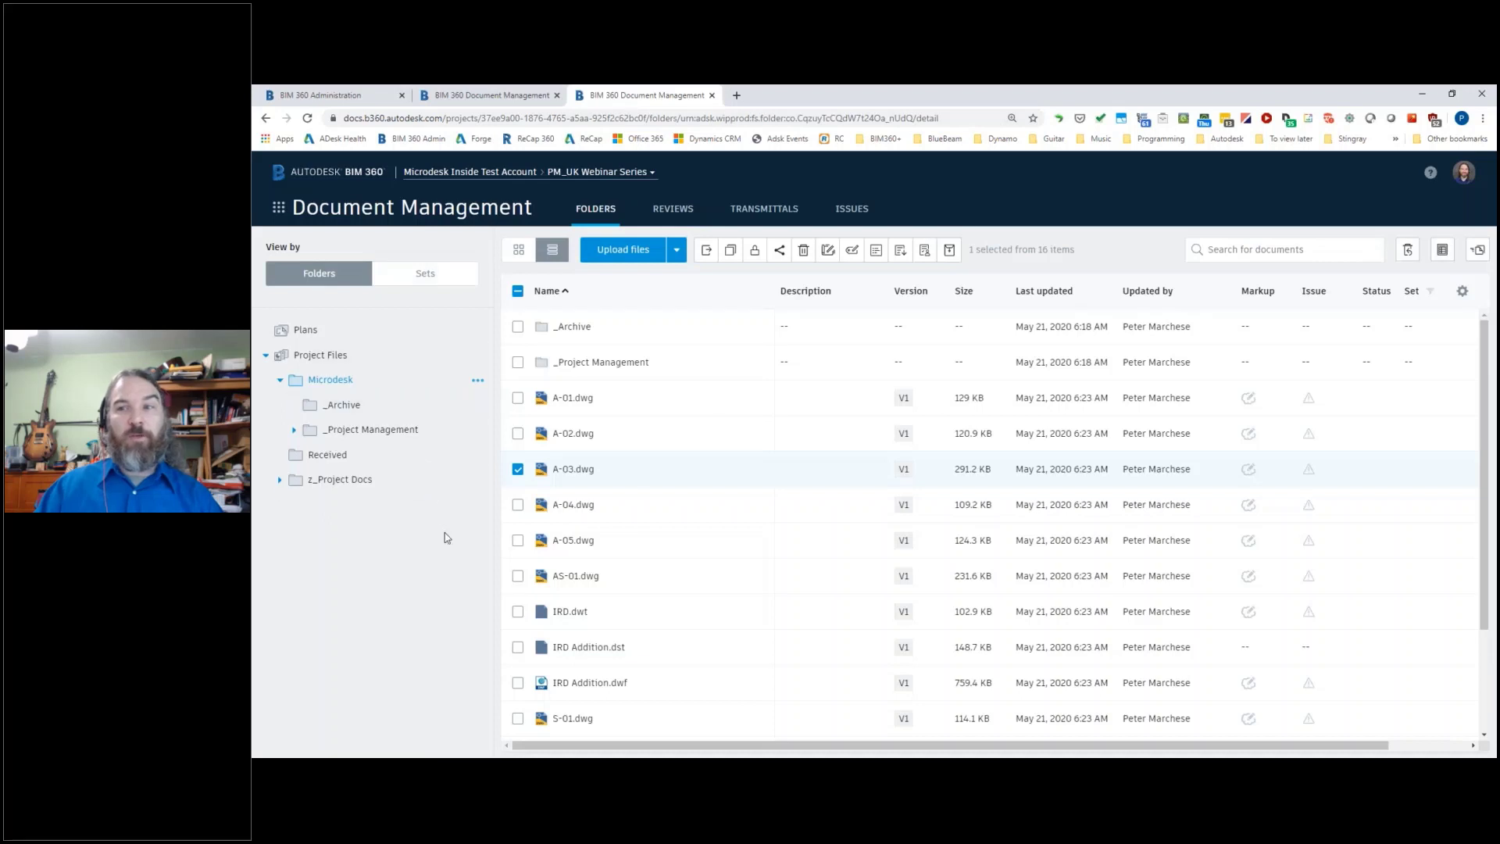
click(537, 475)
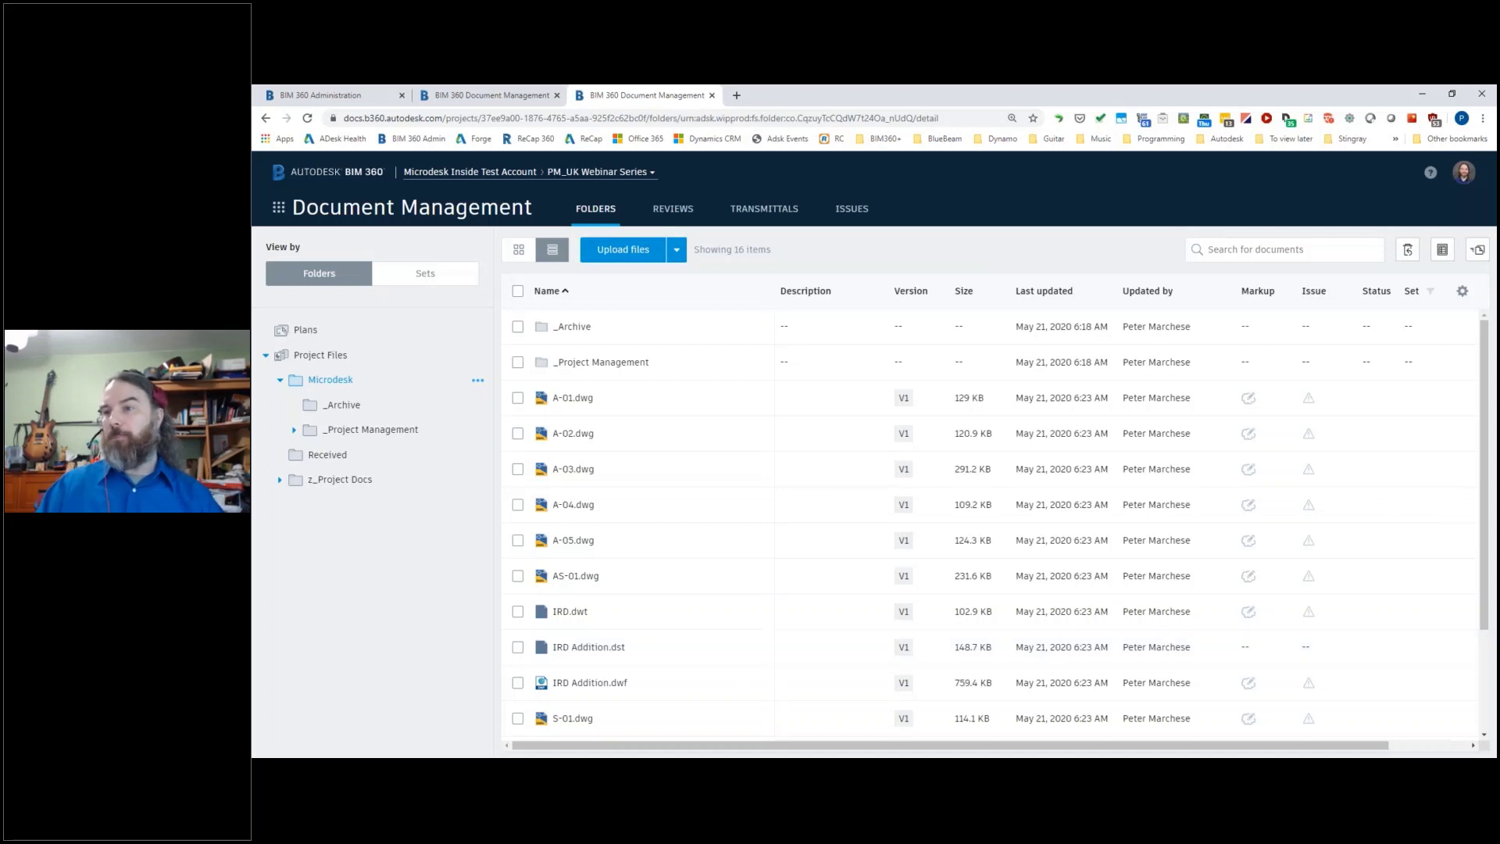
key(alt+Tab)
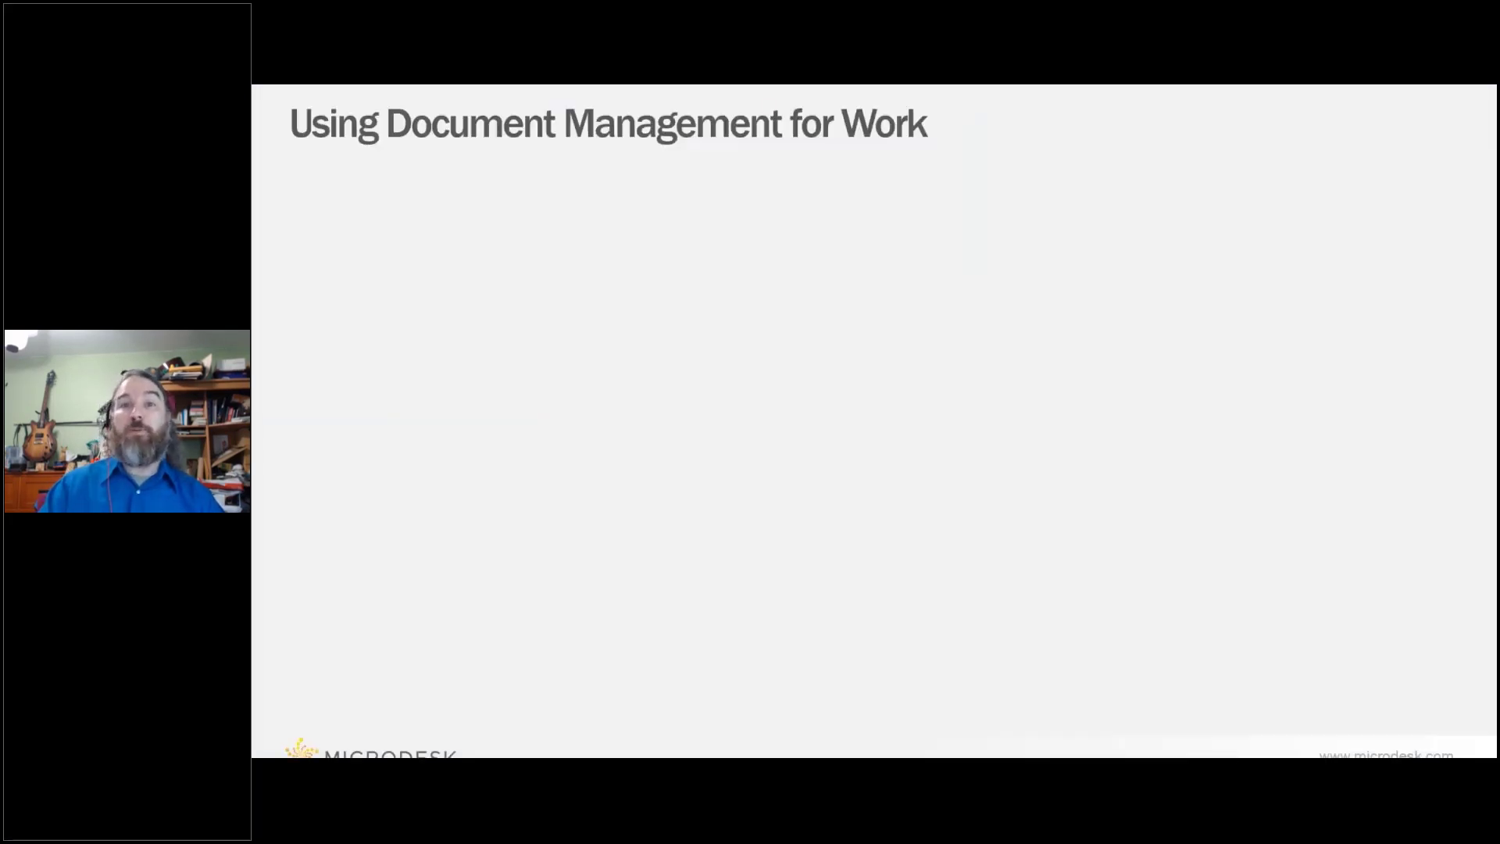
key(Right)
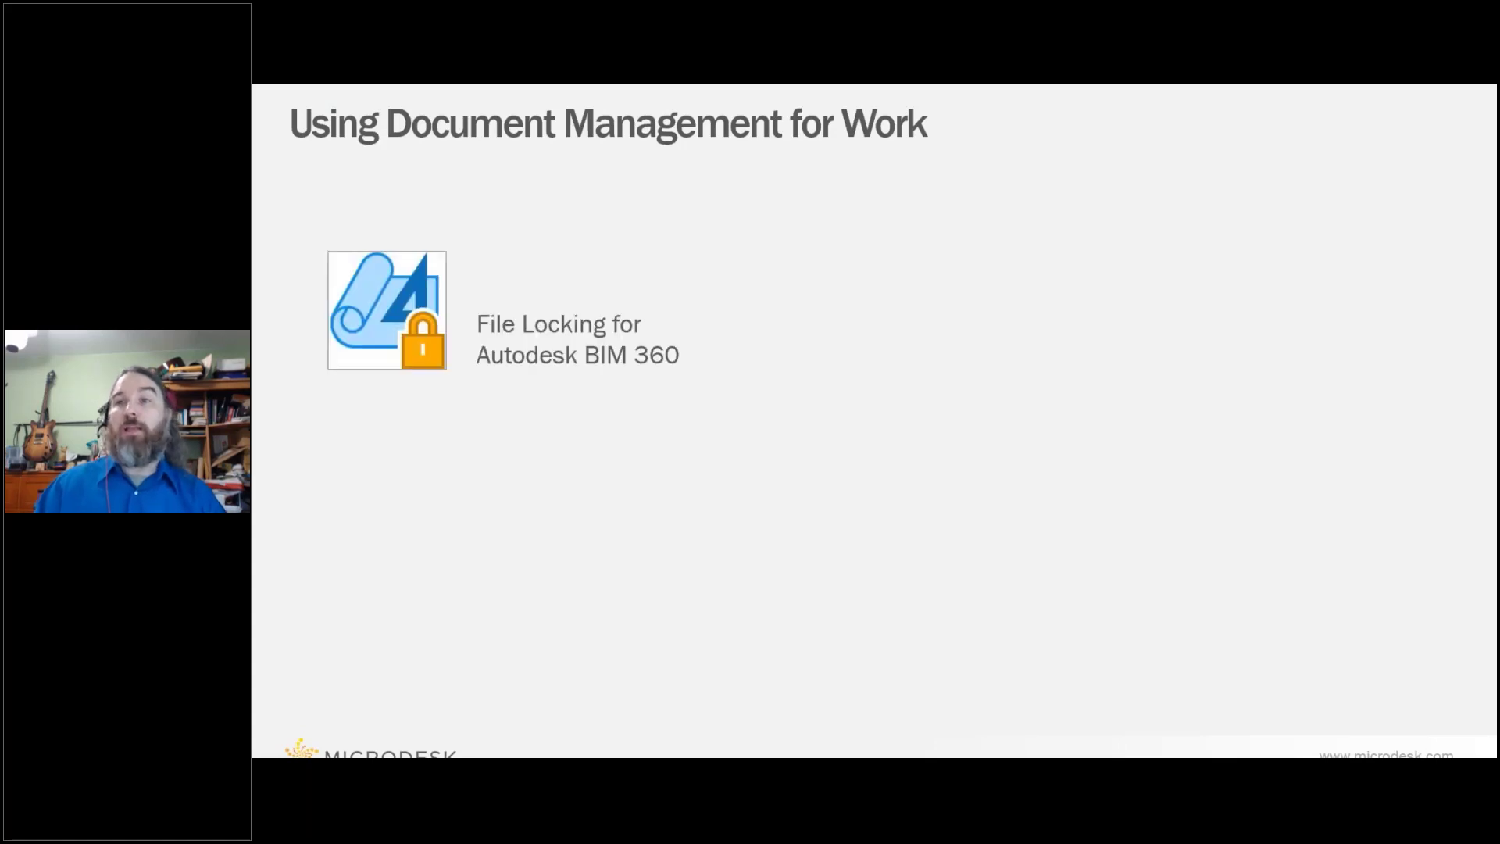
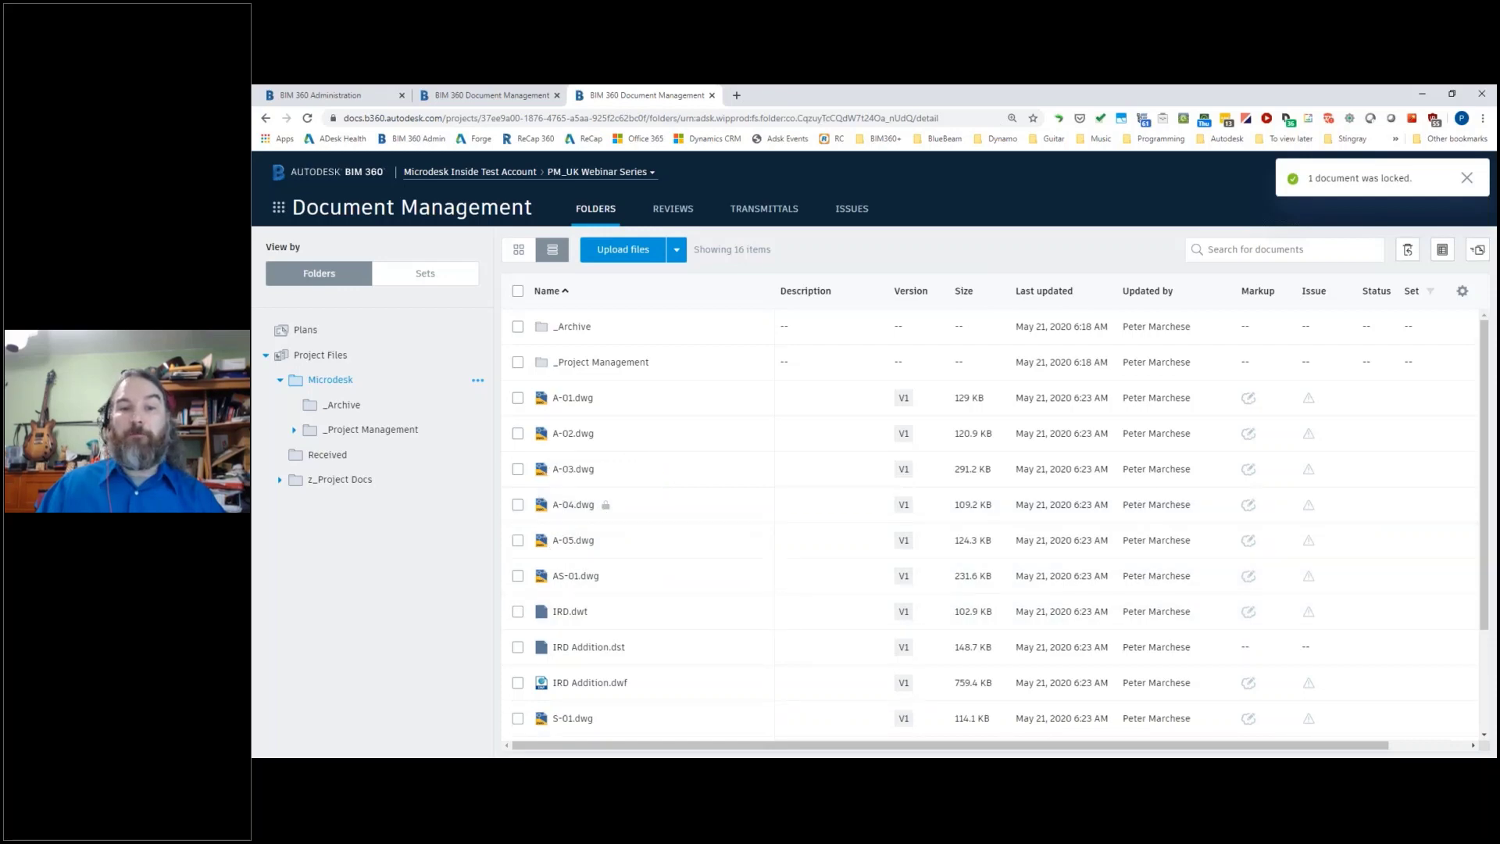
Step: Switch to File Explorer, open the Microdesk folder under PM_UK Webinar Series Project Files and refresh its listing
mouse_move(655, 724)
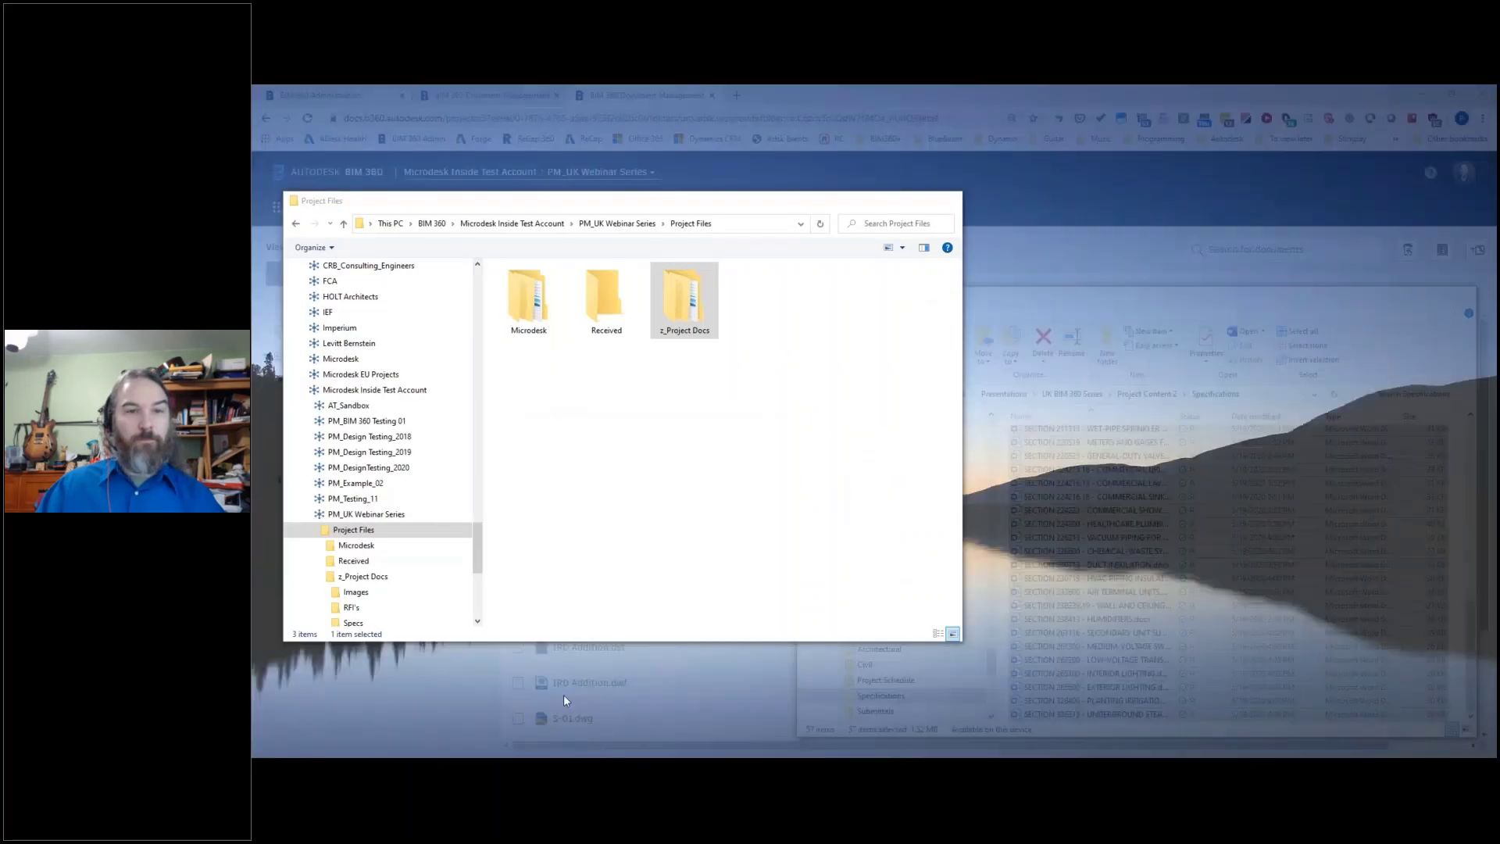
click(566, 700)
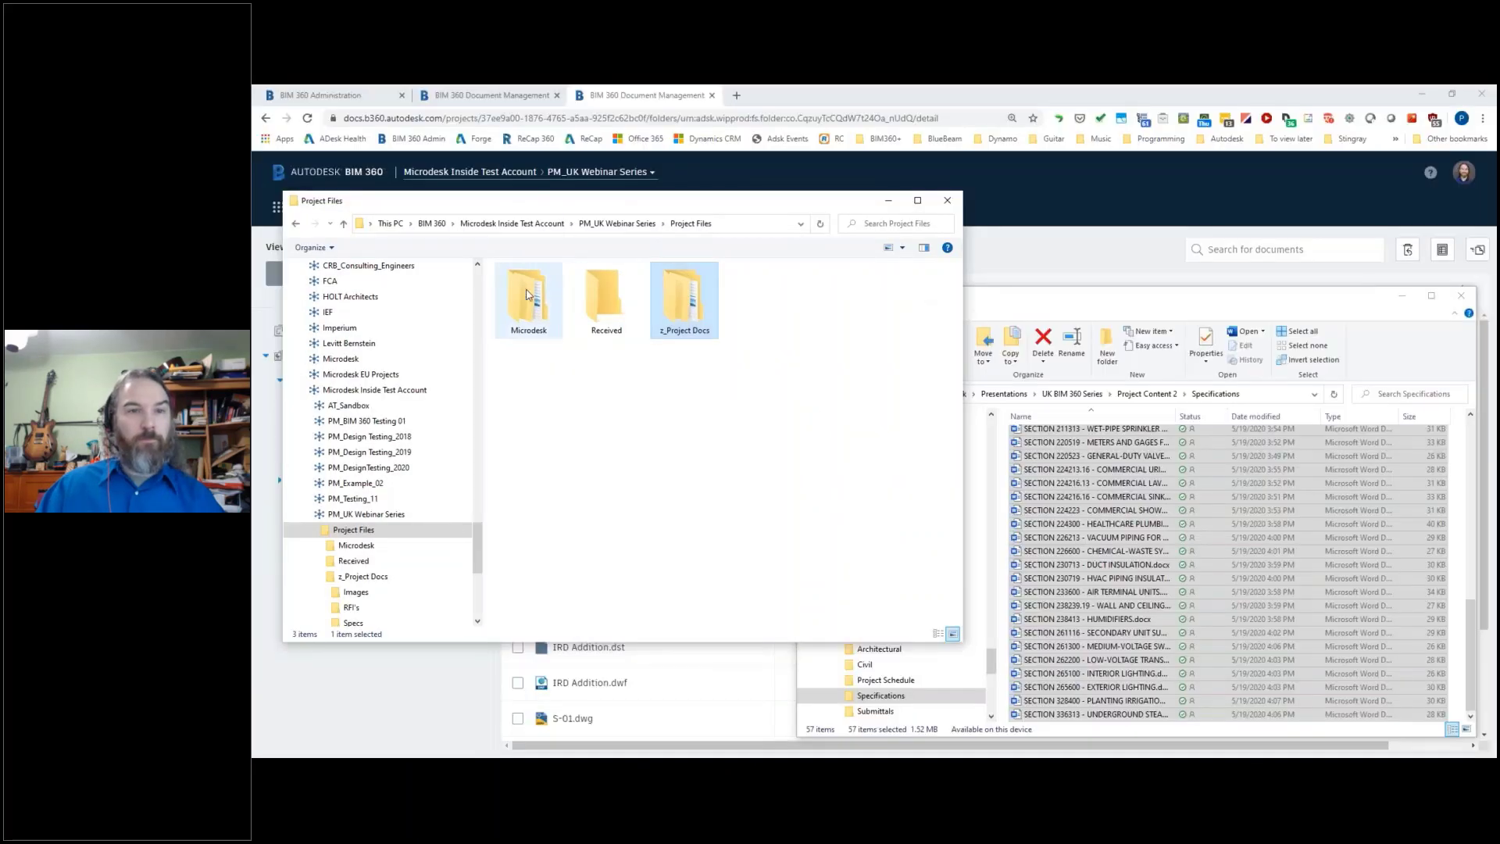
double_click(537, 309)
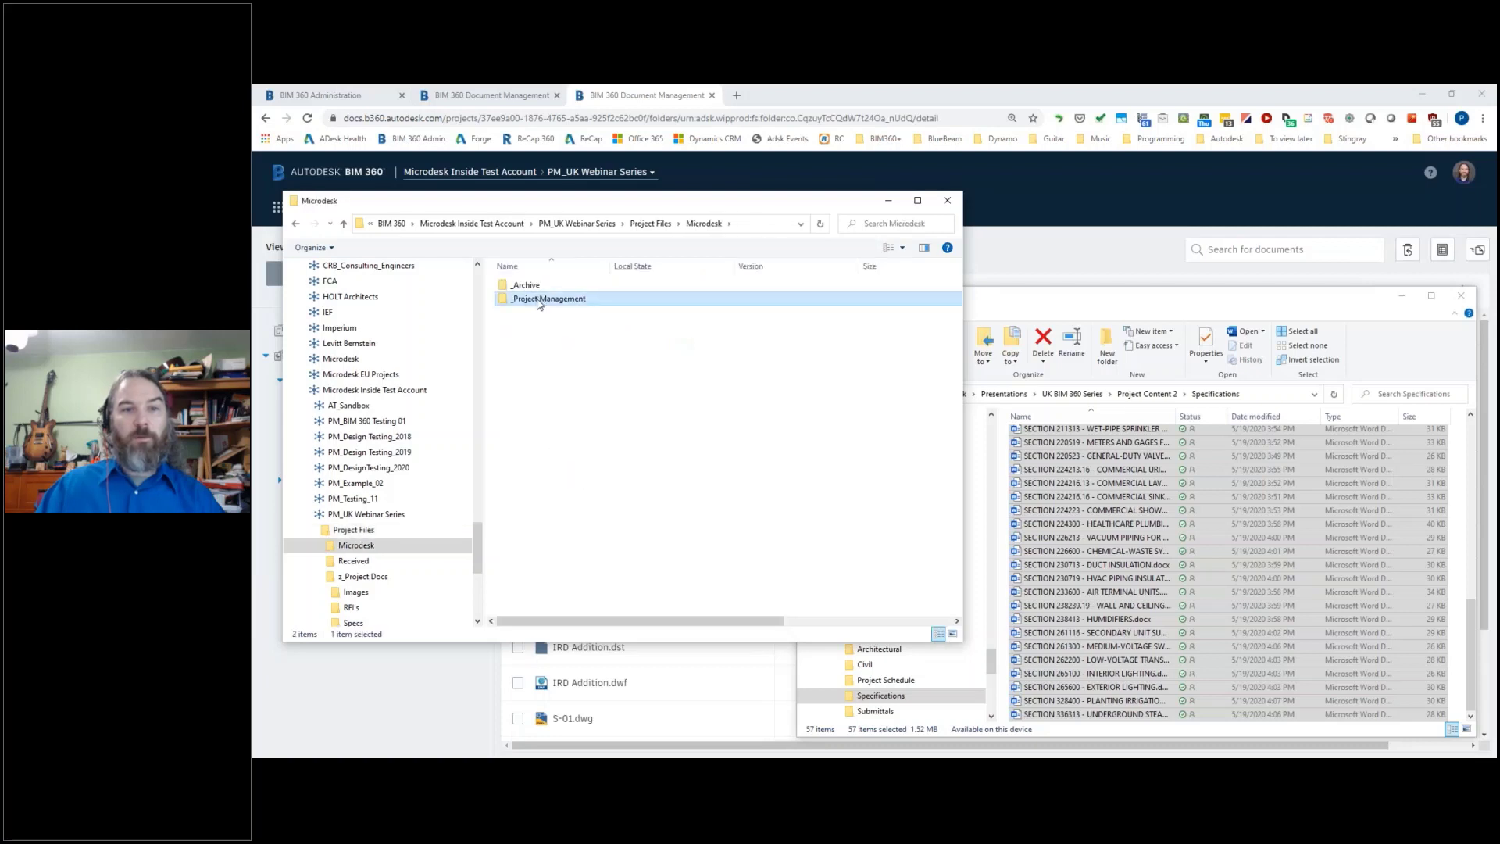
click(662, 432)
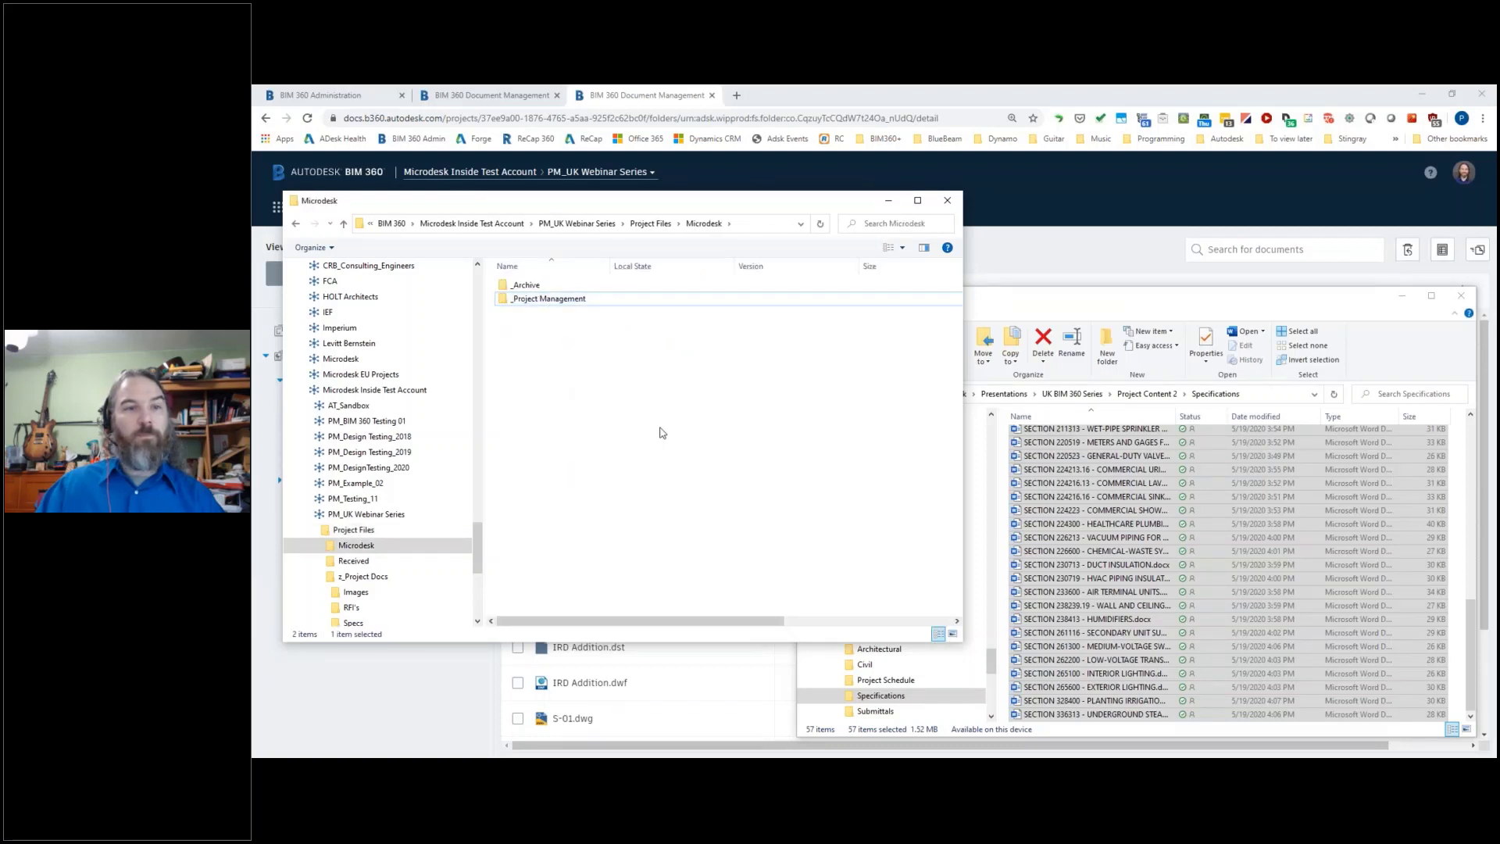
click(822, 224)
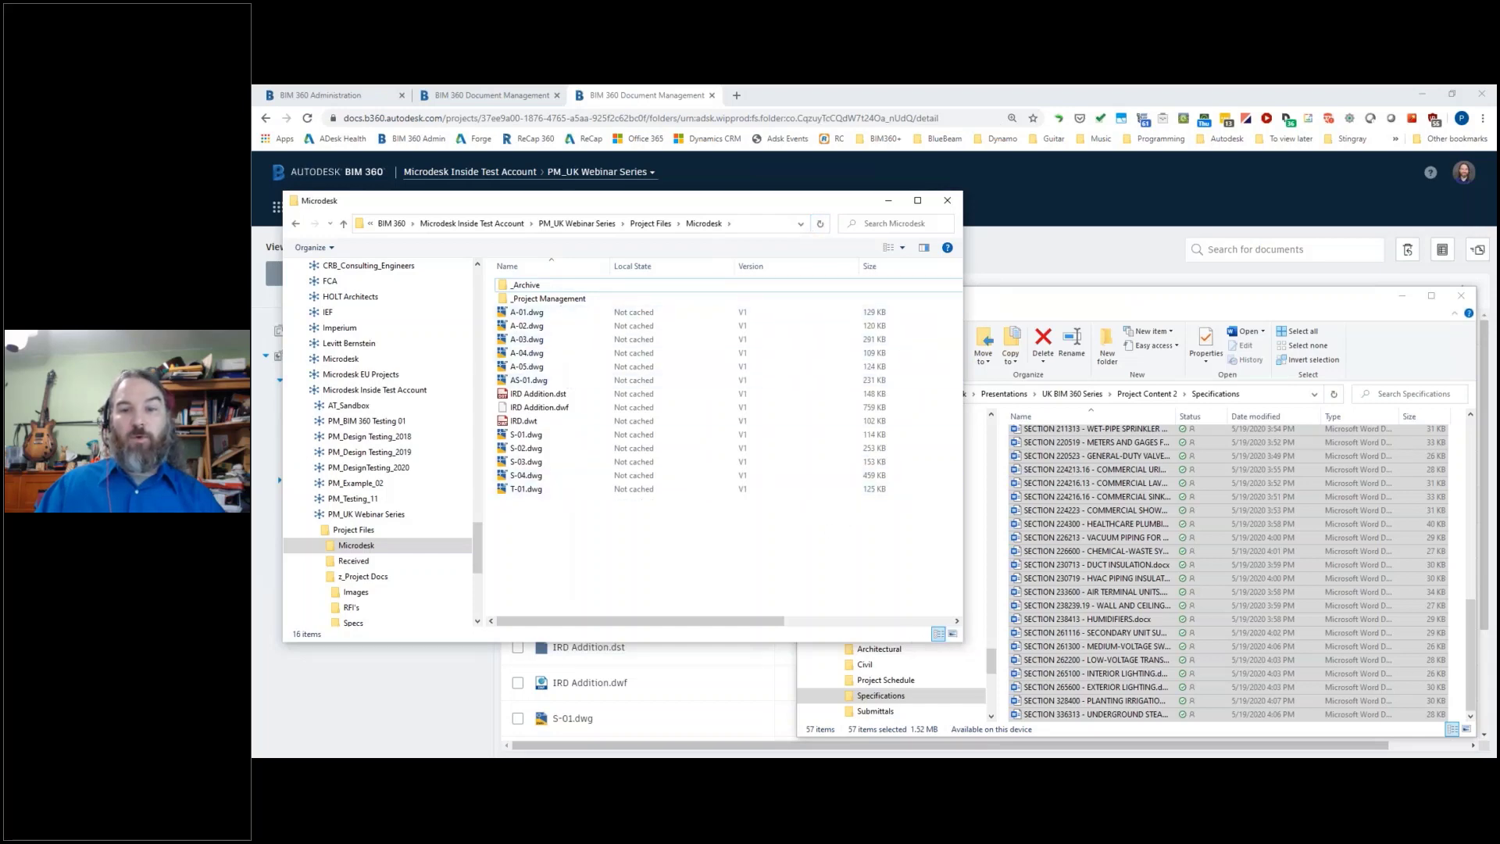
Step: Widen the File Explorer window to expose the Locked by column and add the Has references column
drag(982, 640, 1194, 640)
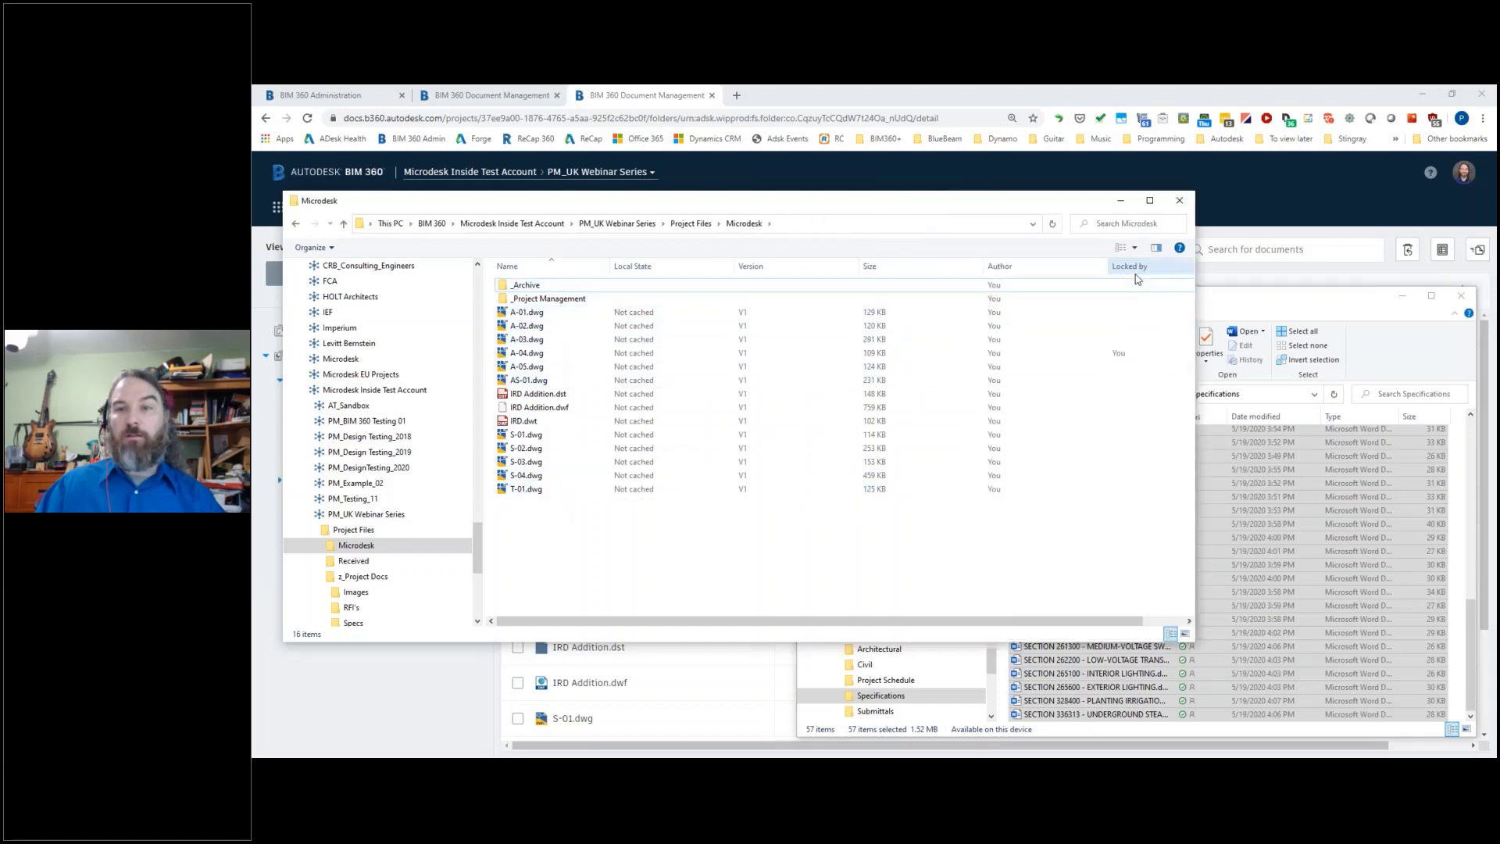
right_click(1078, 267)
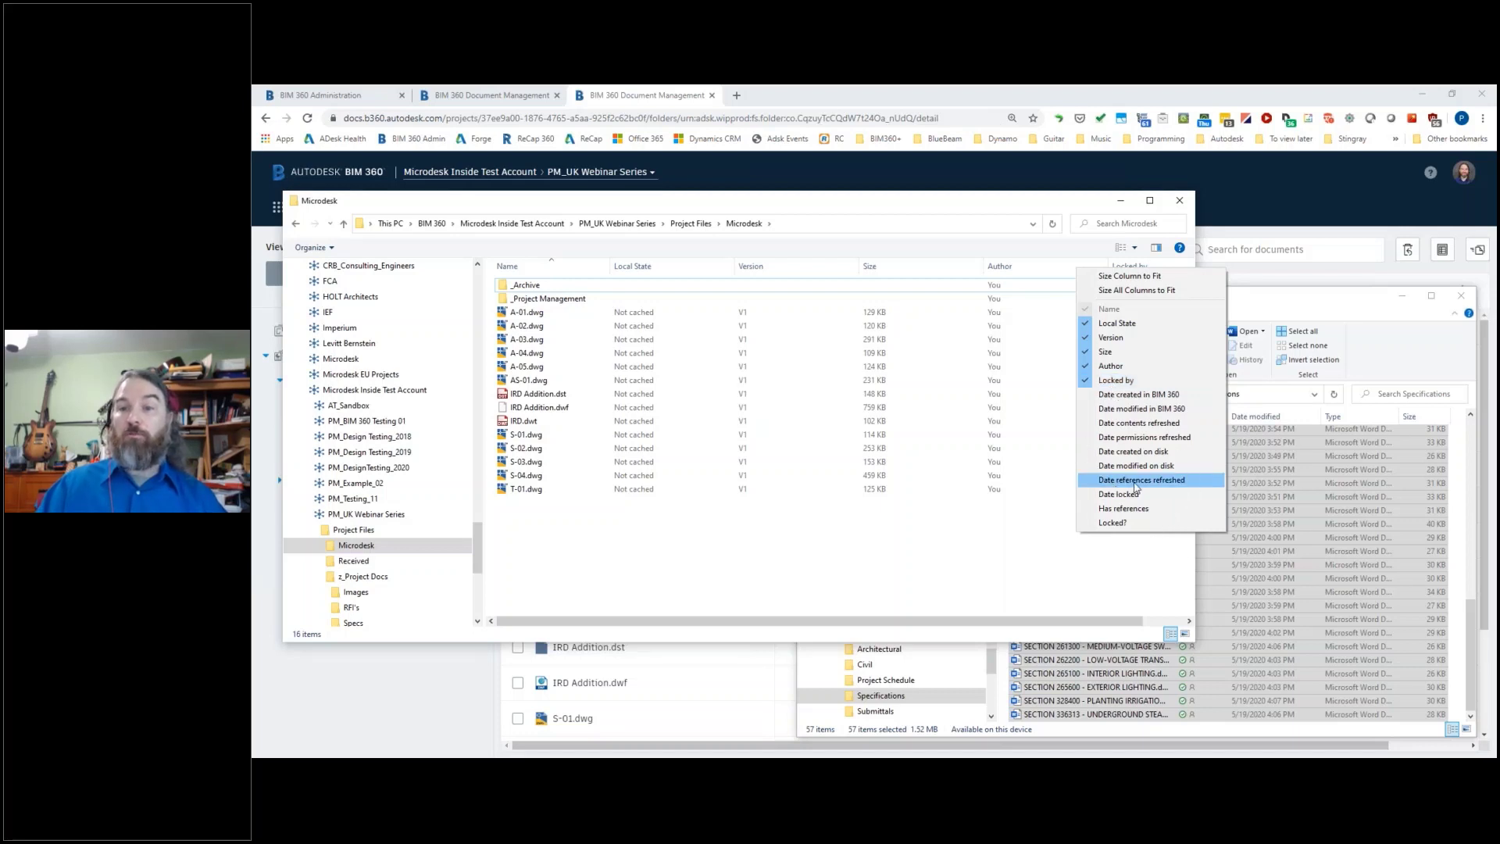
click(1144, 513)
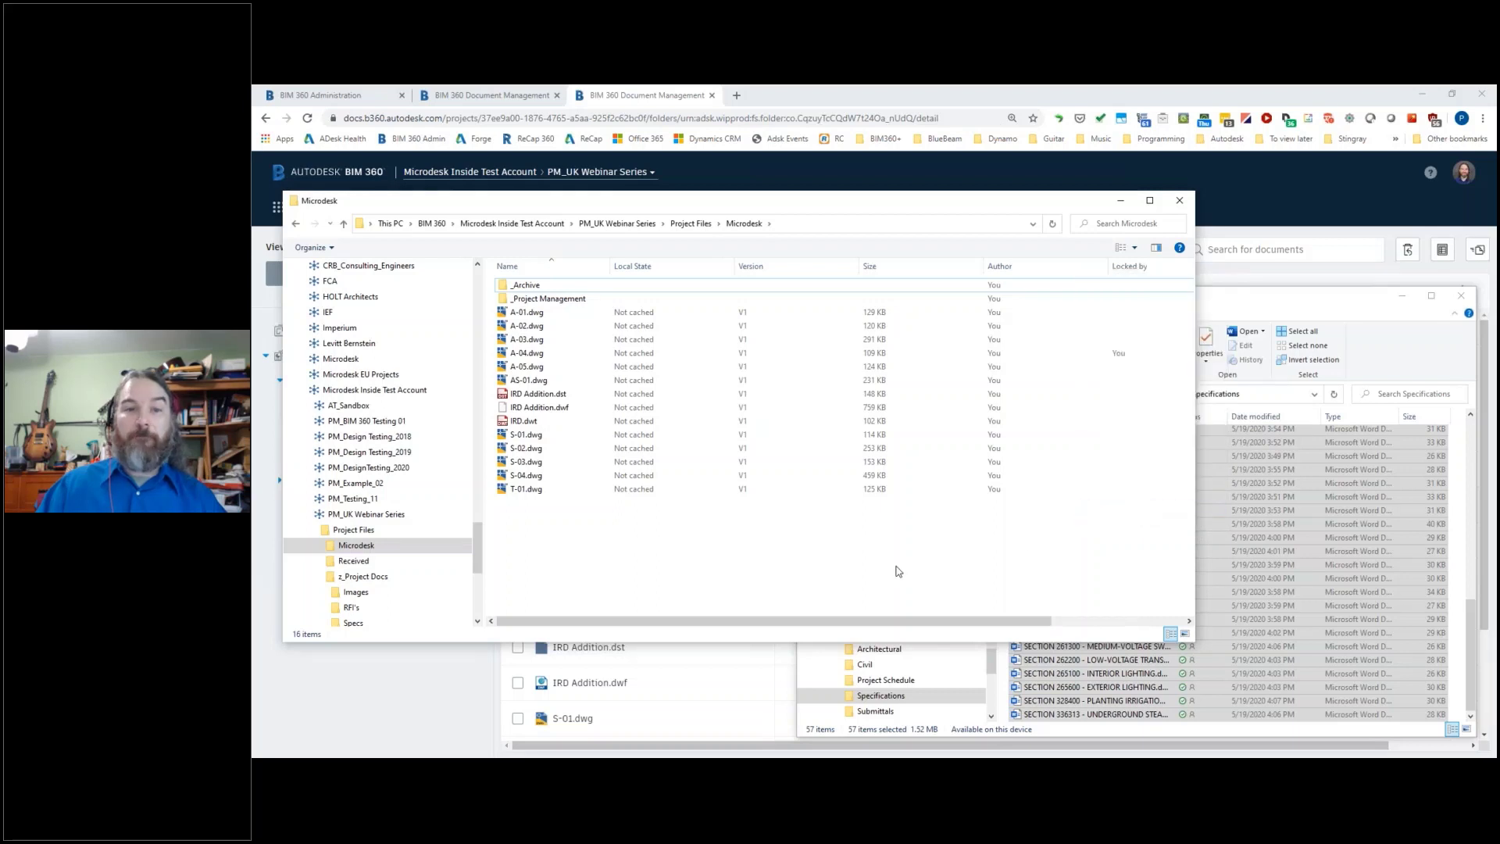
Step: Unlock A-04.dwg and lock A-05.dwg in the Microdesk folder
right_click(514, 353)
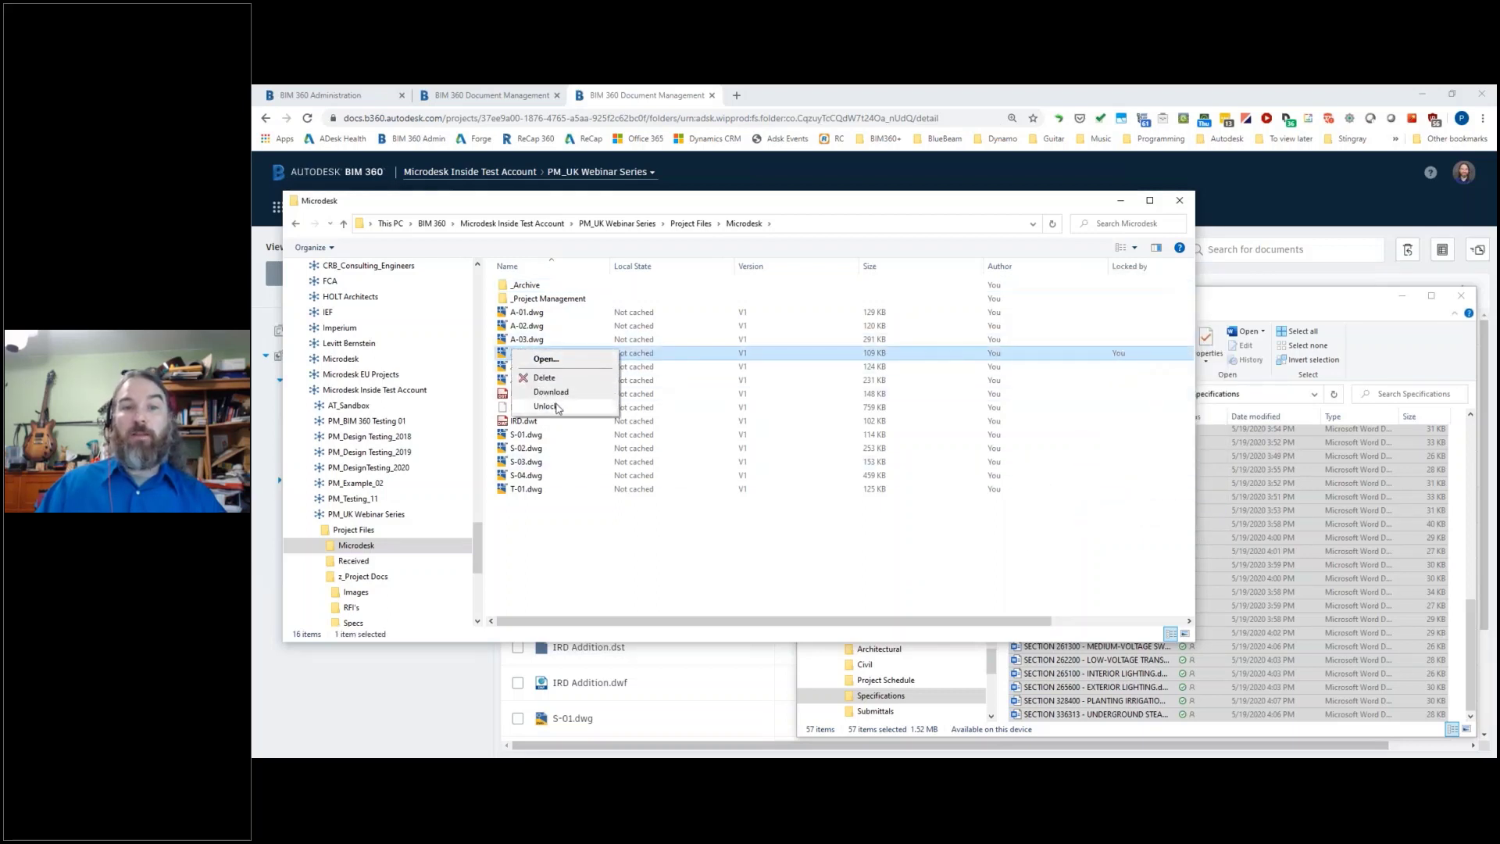
click(558, 407)
right_click(535, 367)
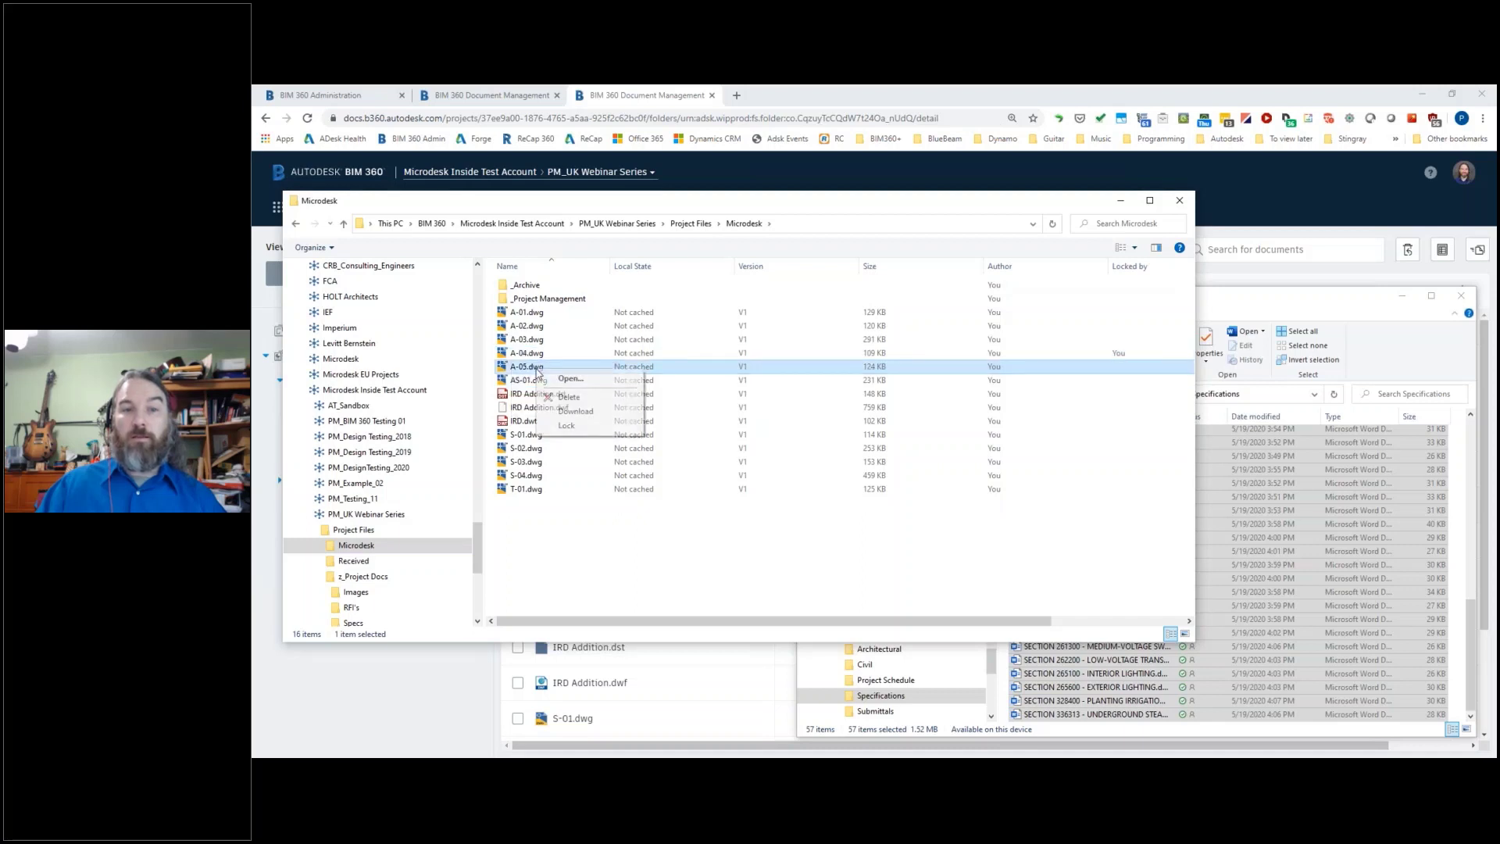
click(582, 426)
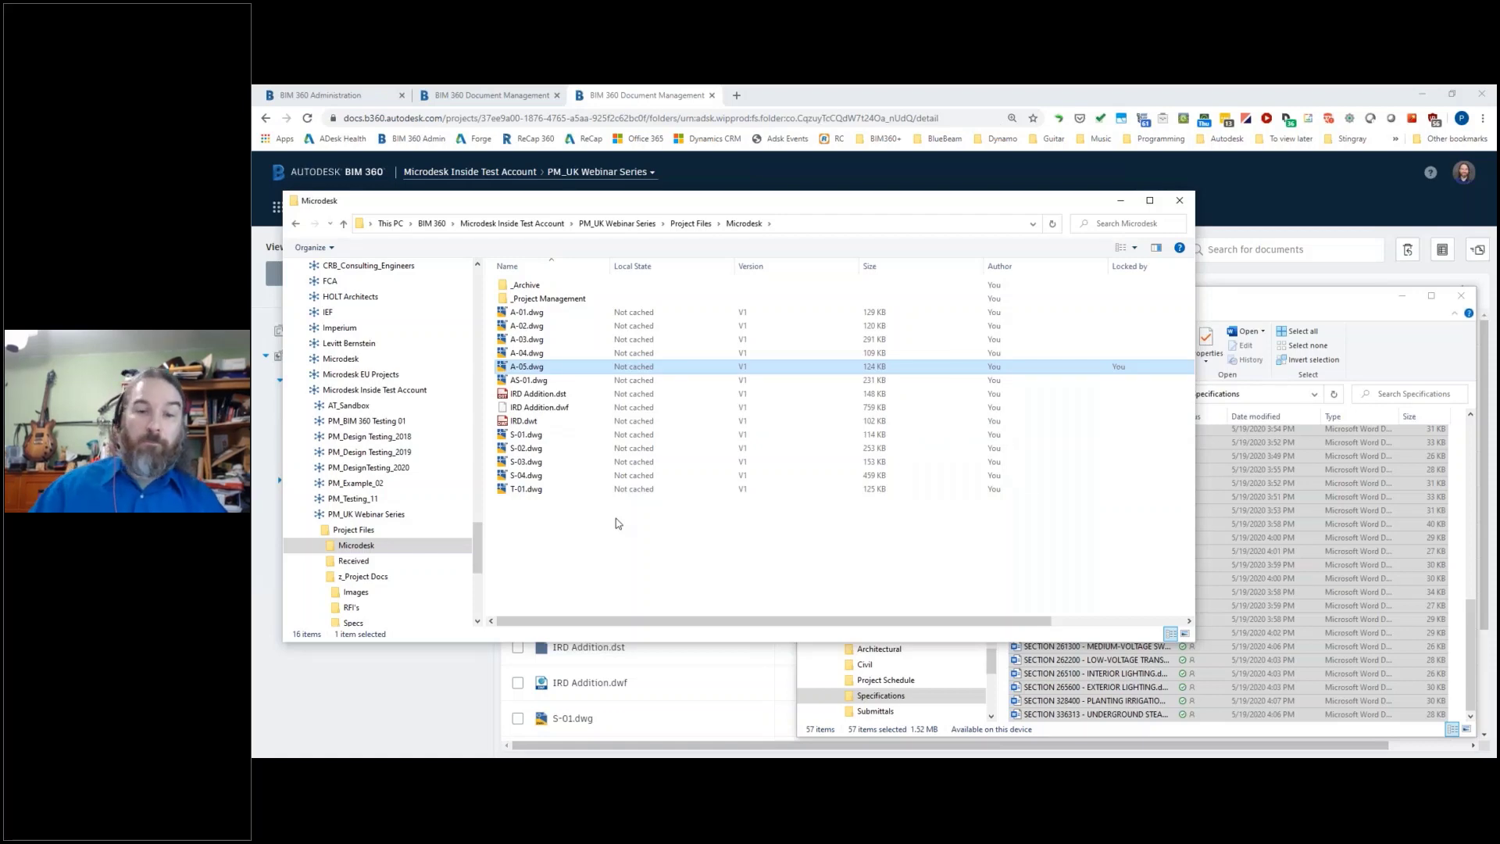
Step: Switch back to BIM 360 in the browser and open the Specs folder inside z_Project Docs
click(1241, 168)
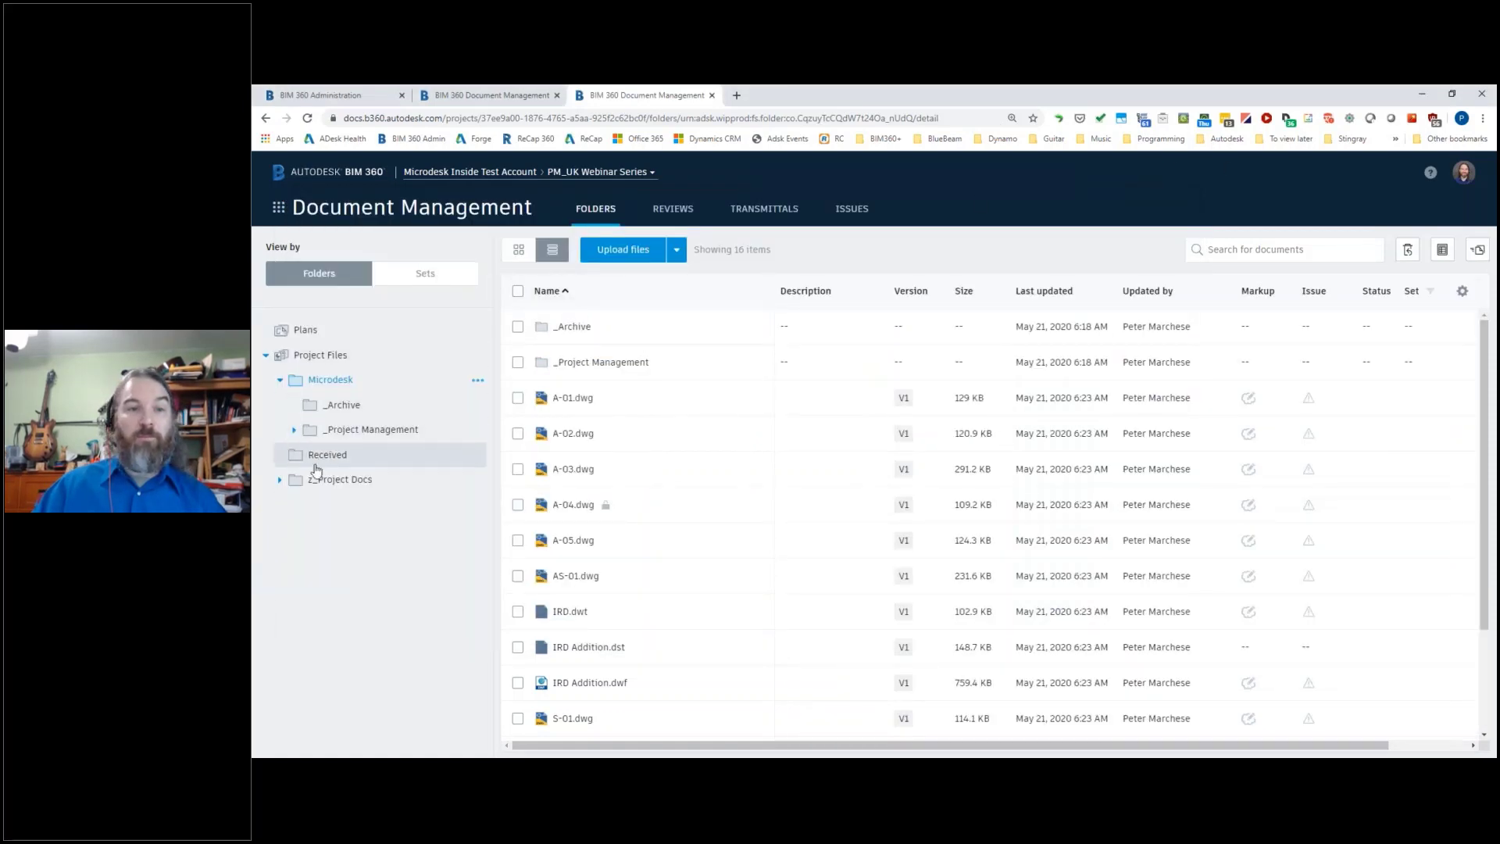
click(333, 481)
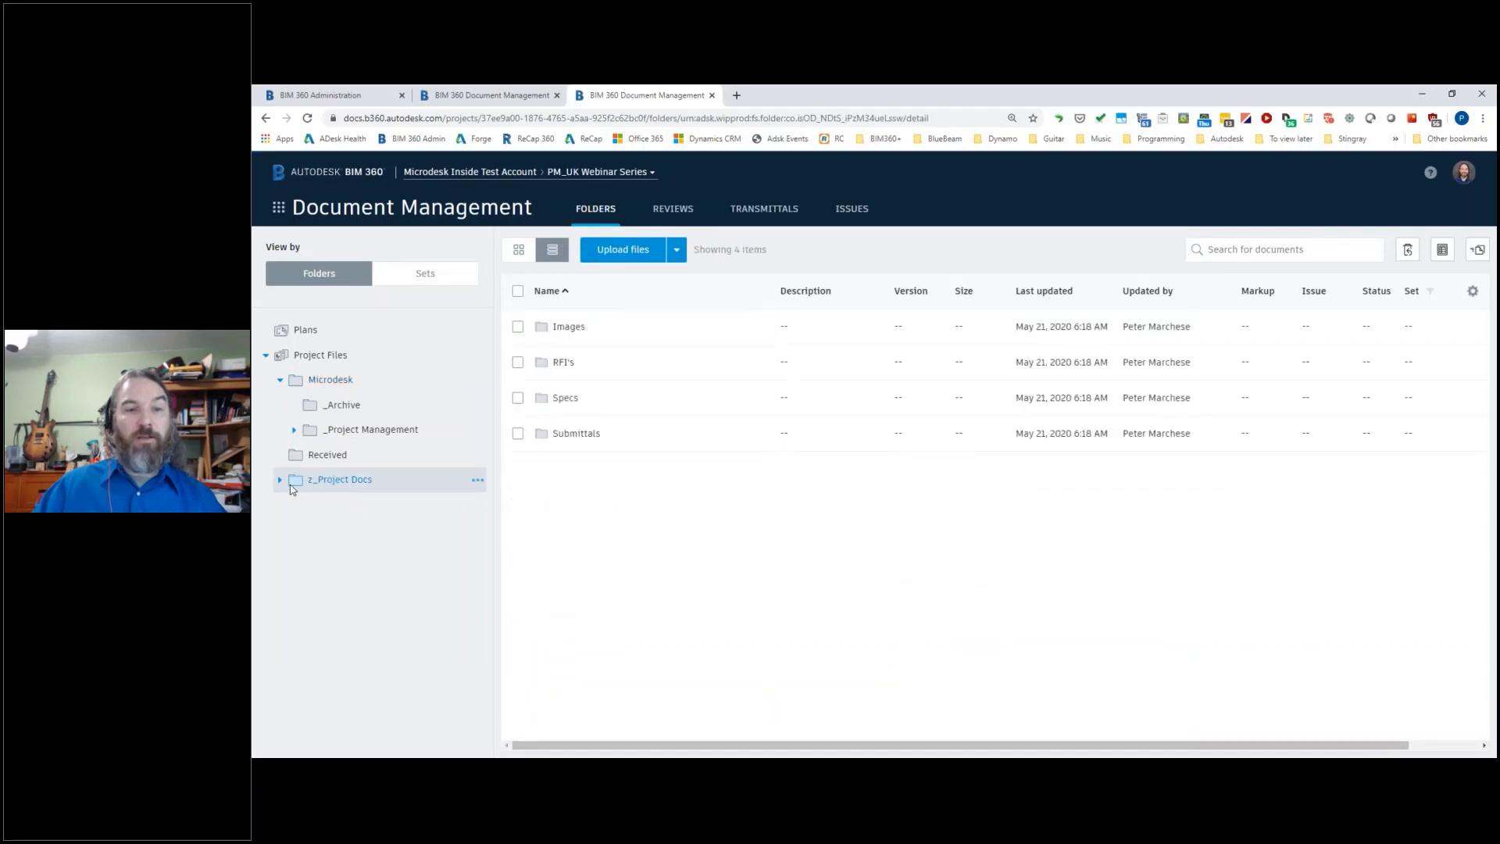
click(566, 399)
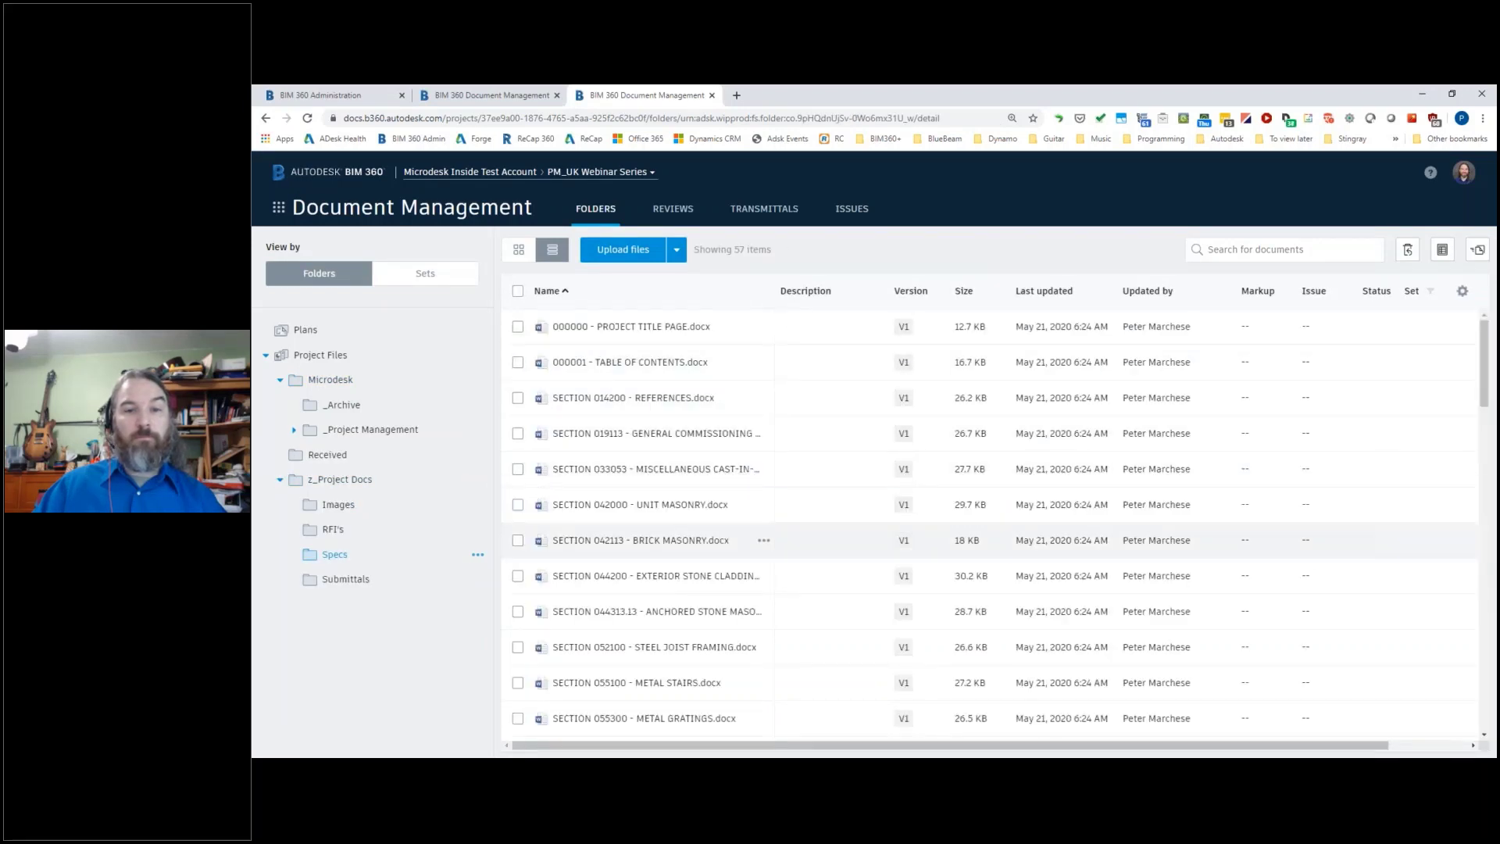
Step: View SECTION 042113 - BRICK MASONRY.docx, go on to SECTION 044200 - EXTERIOR STONE CLADDING.docx and open it for editing in the browser
click(639, 540)
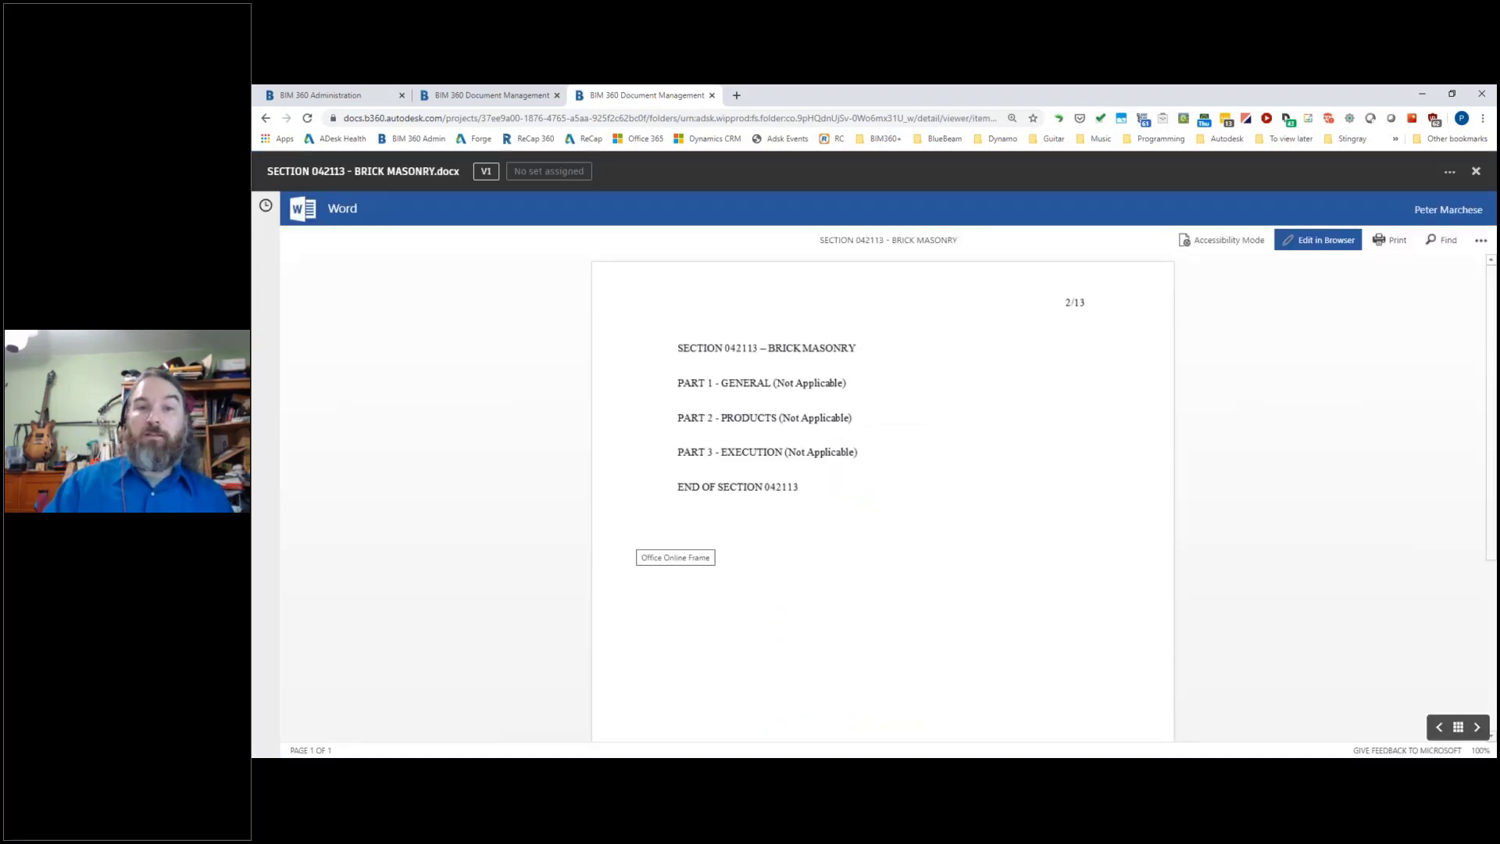
click(1477, 728)
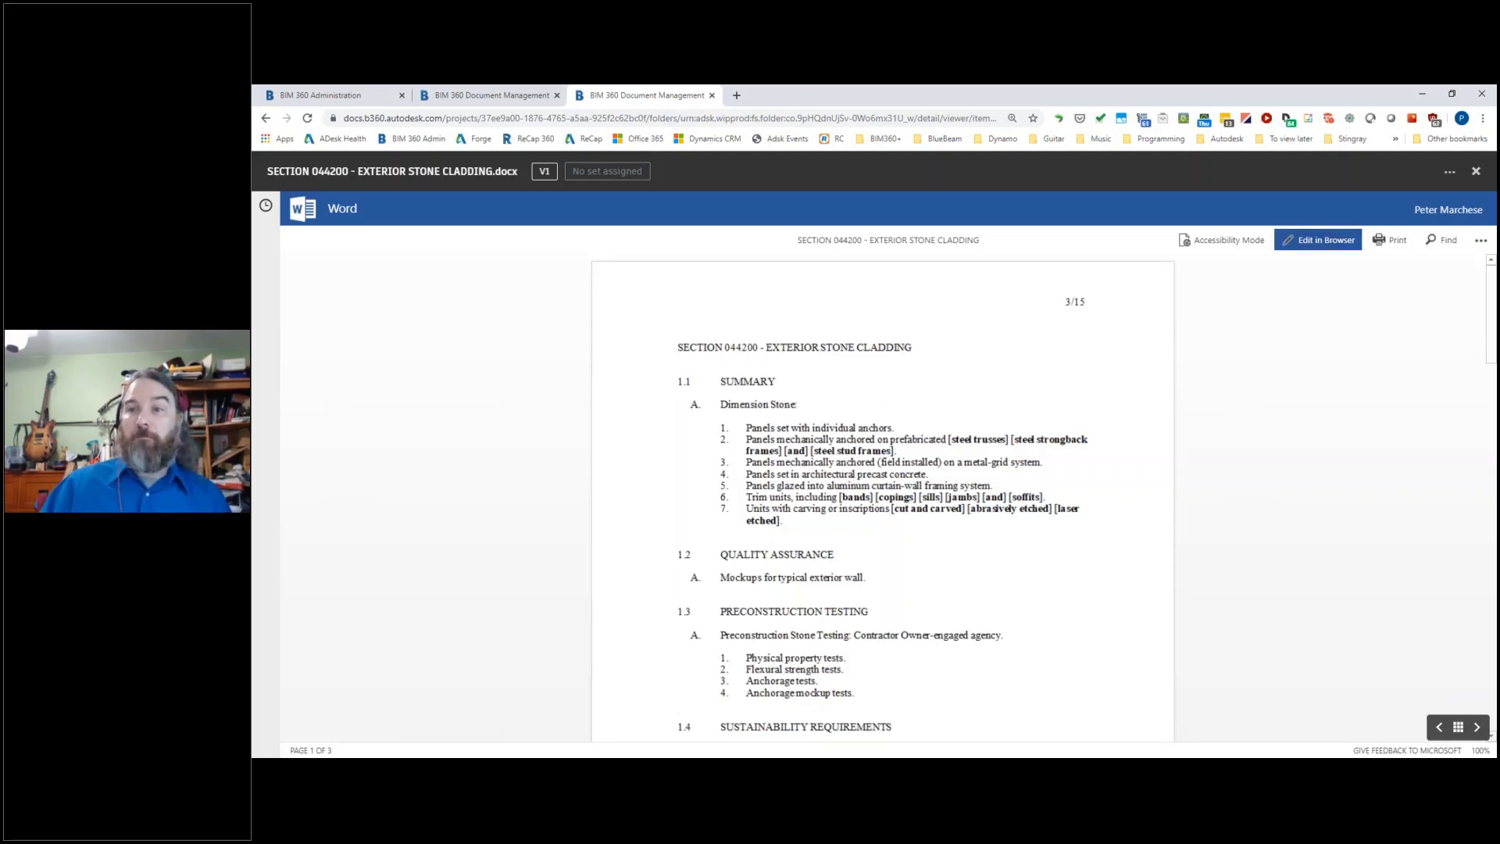
click(1313, 242)
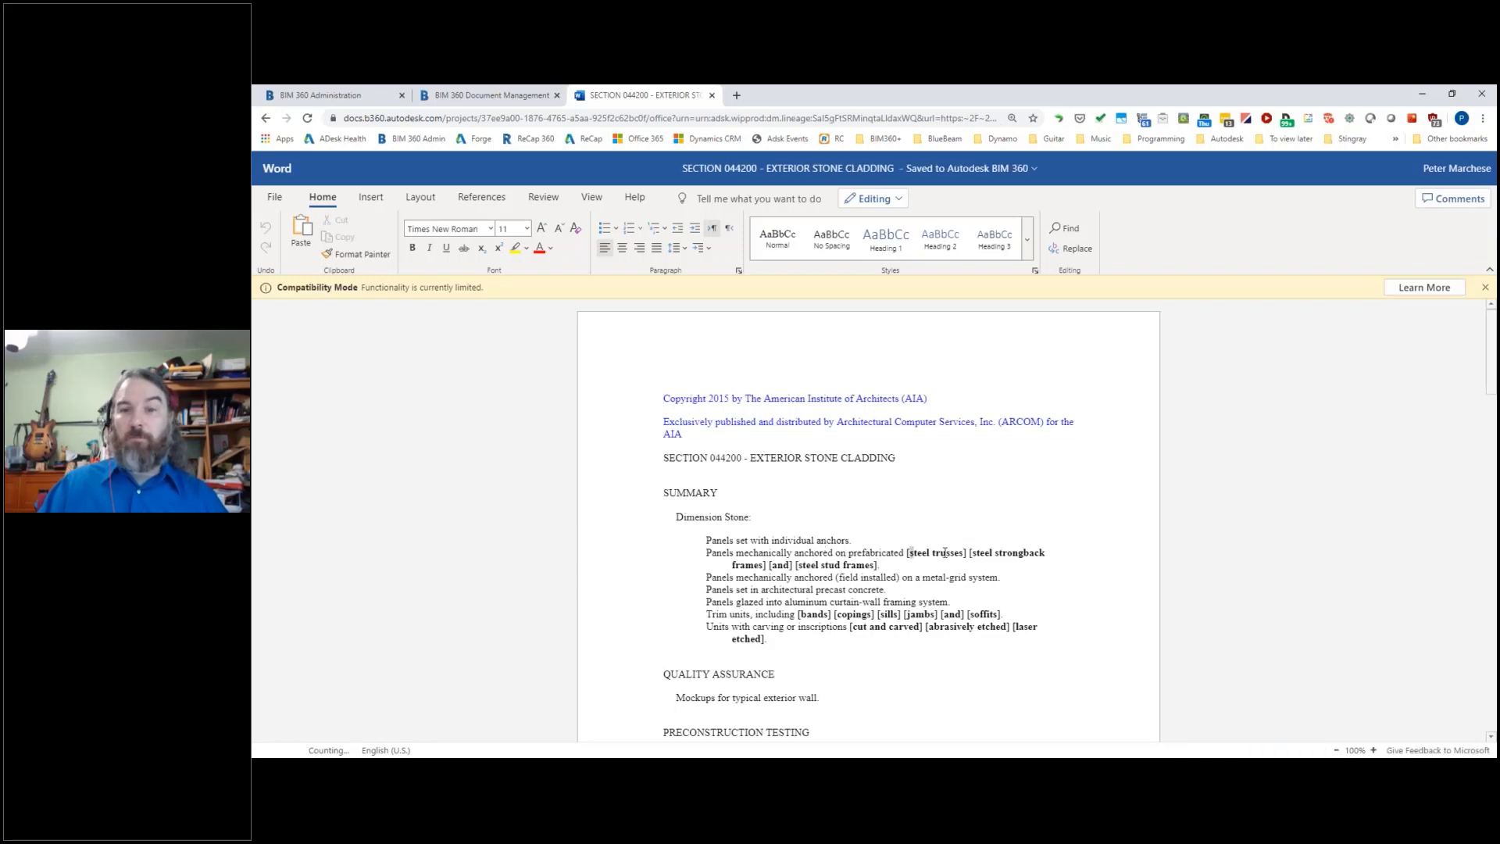
Step: Change the font colour of the words "steel trusses" under Dimension Stone to red
drag(944, 552, 965, 553)
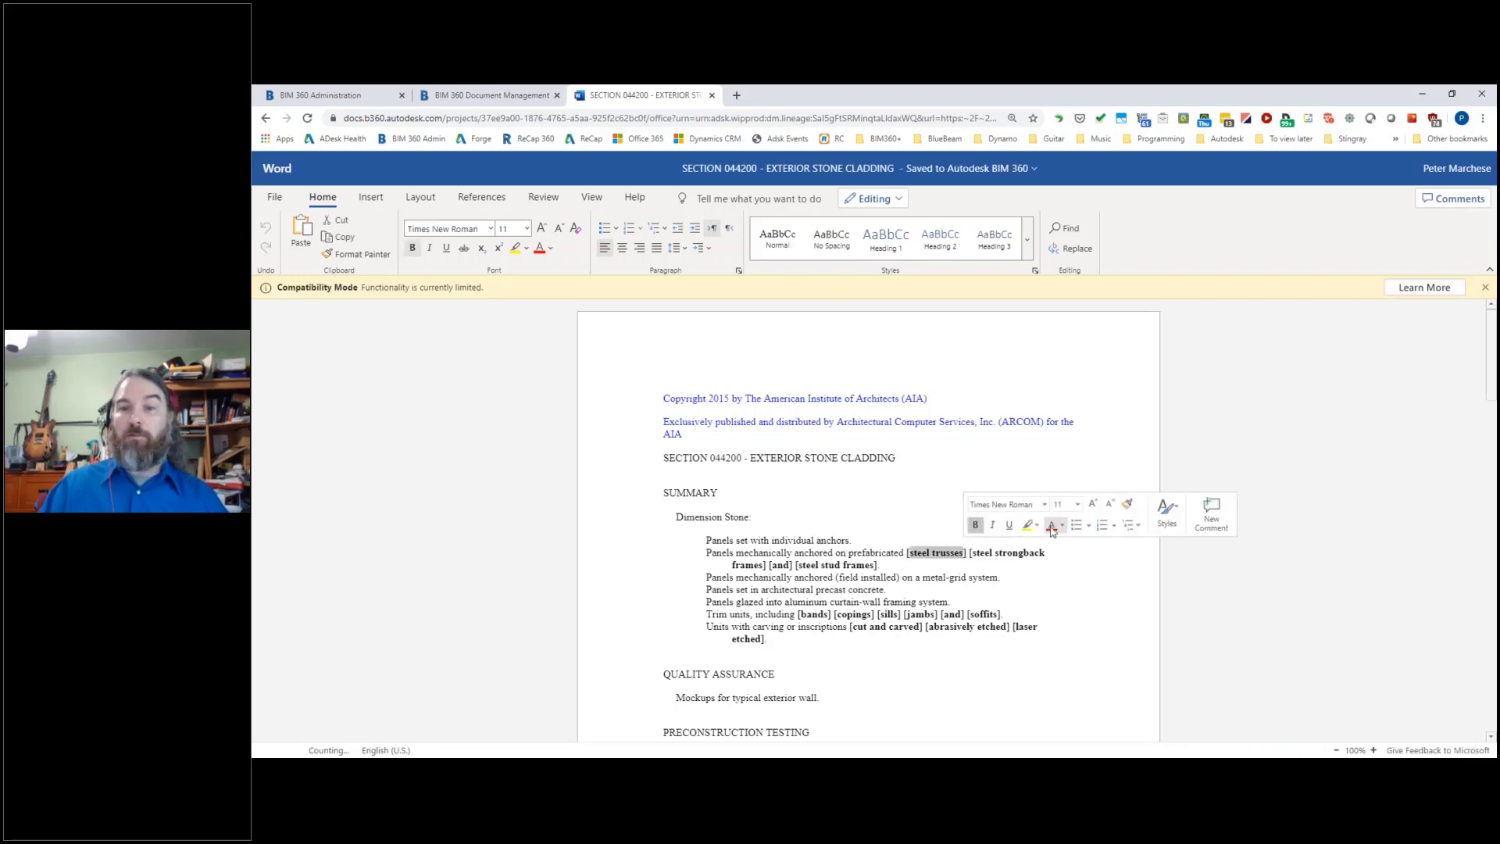
click(1052, 528)
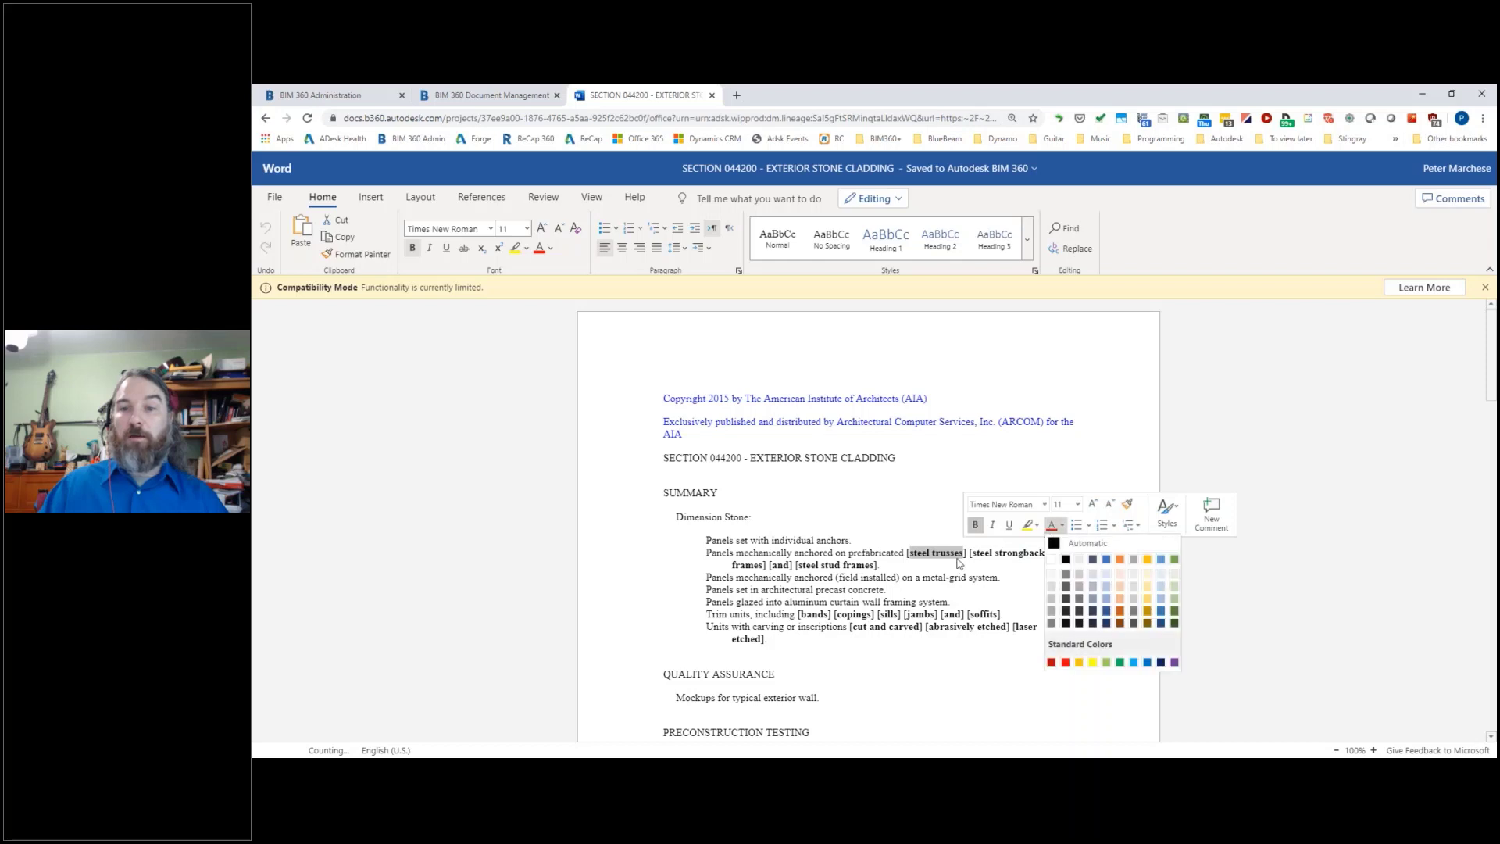
click(1066, 662)
click(883, 577)
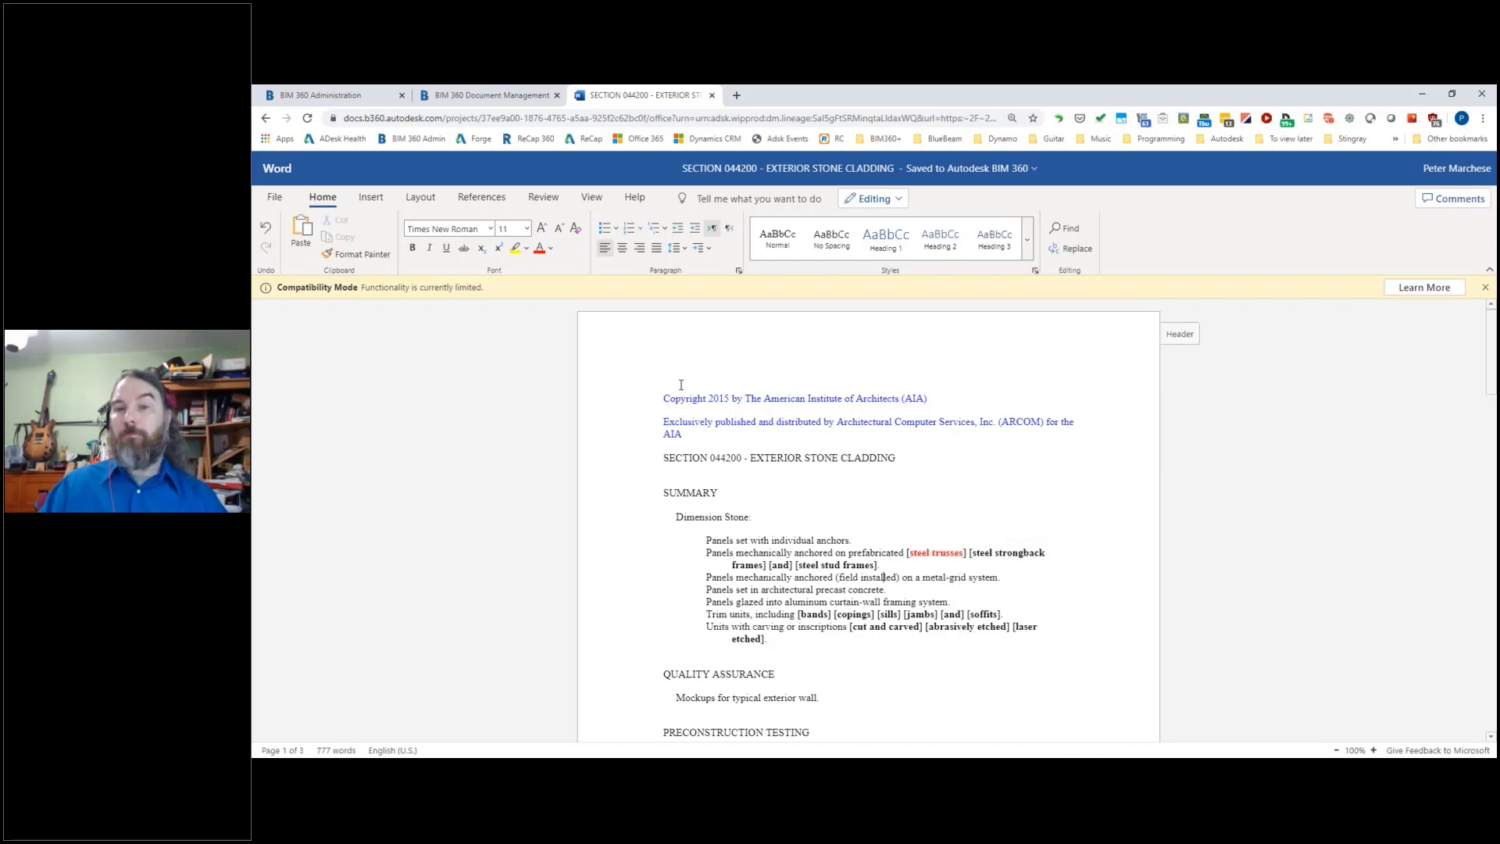
Step: Add the comment "Review this section with consultants" at the word "laser" in the carving or inscriptions line
right_click(1028, 622)
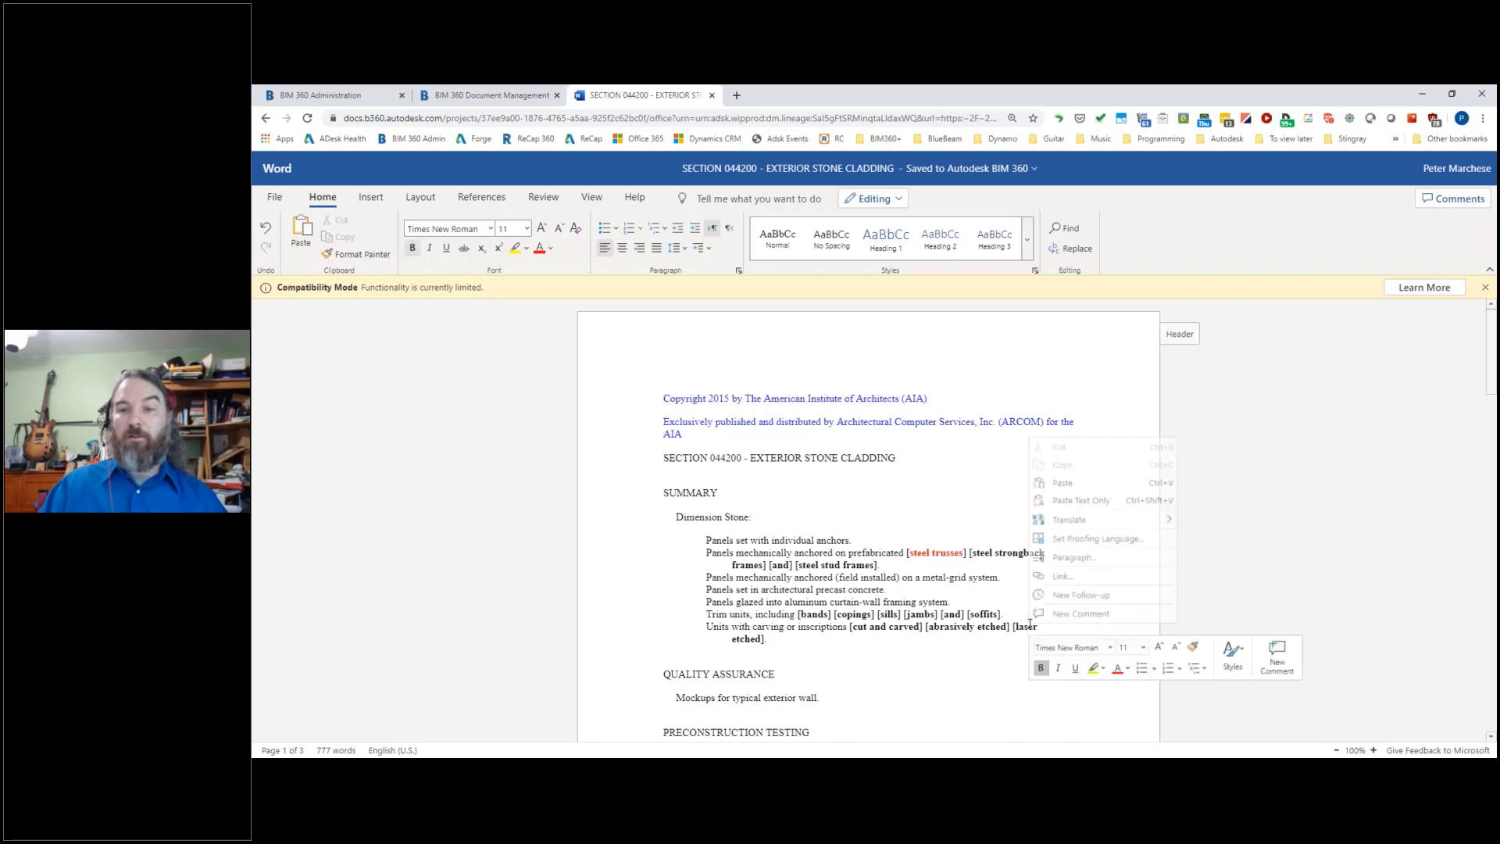
click(1128, 615)
text(R)
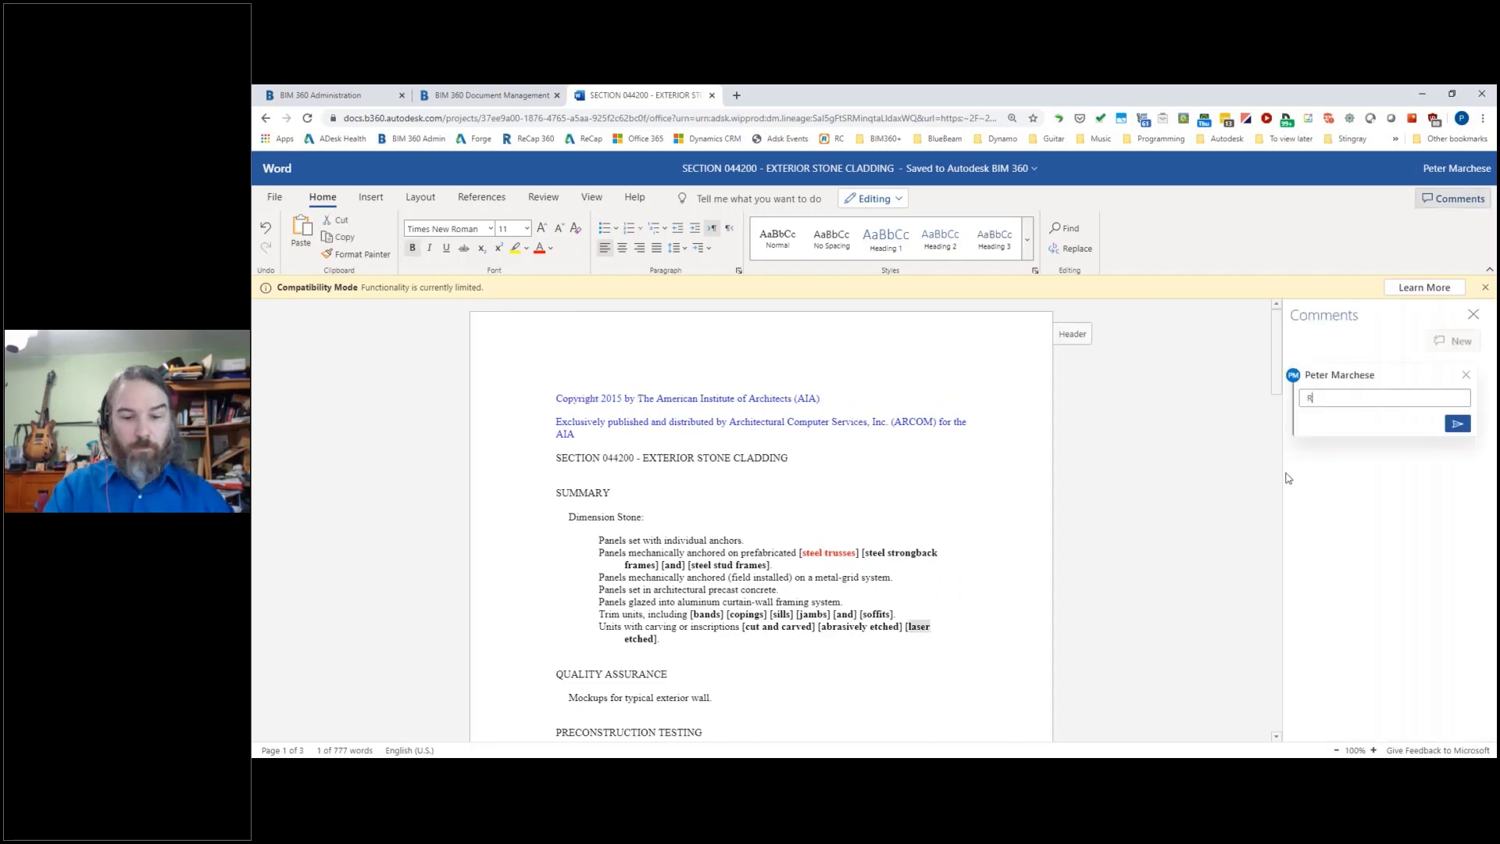
text(eview this se)
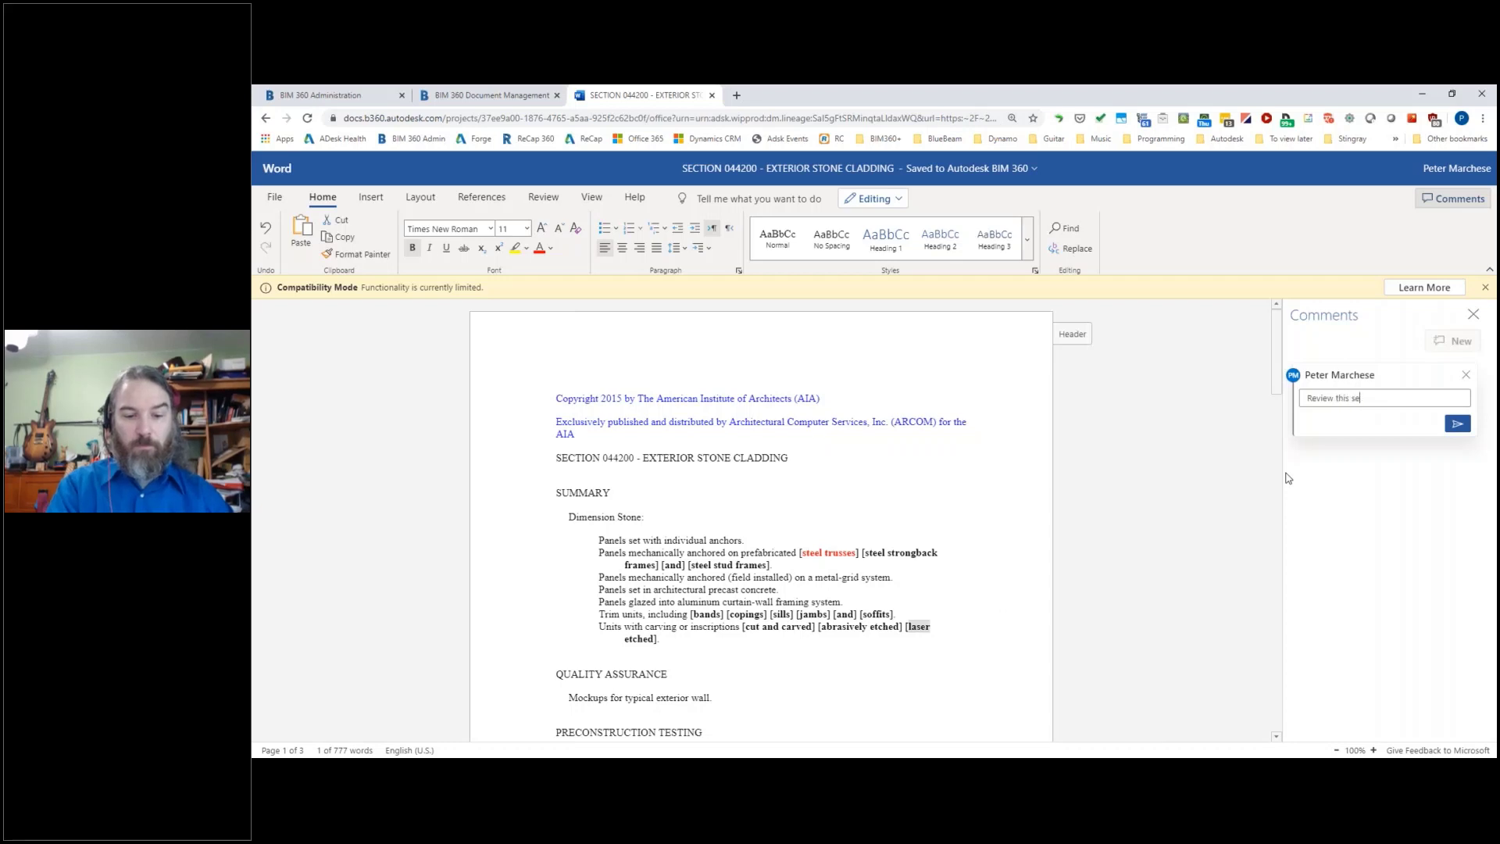
text(cion with consula)
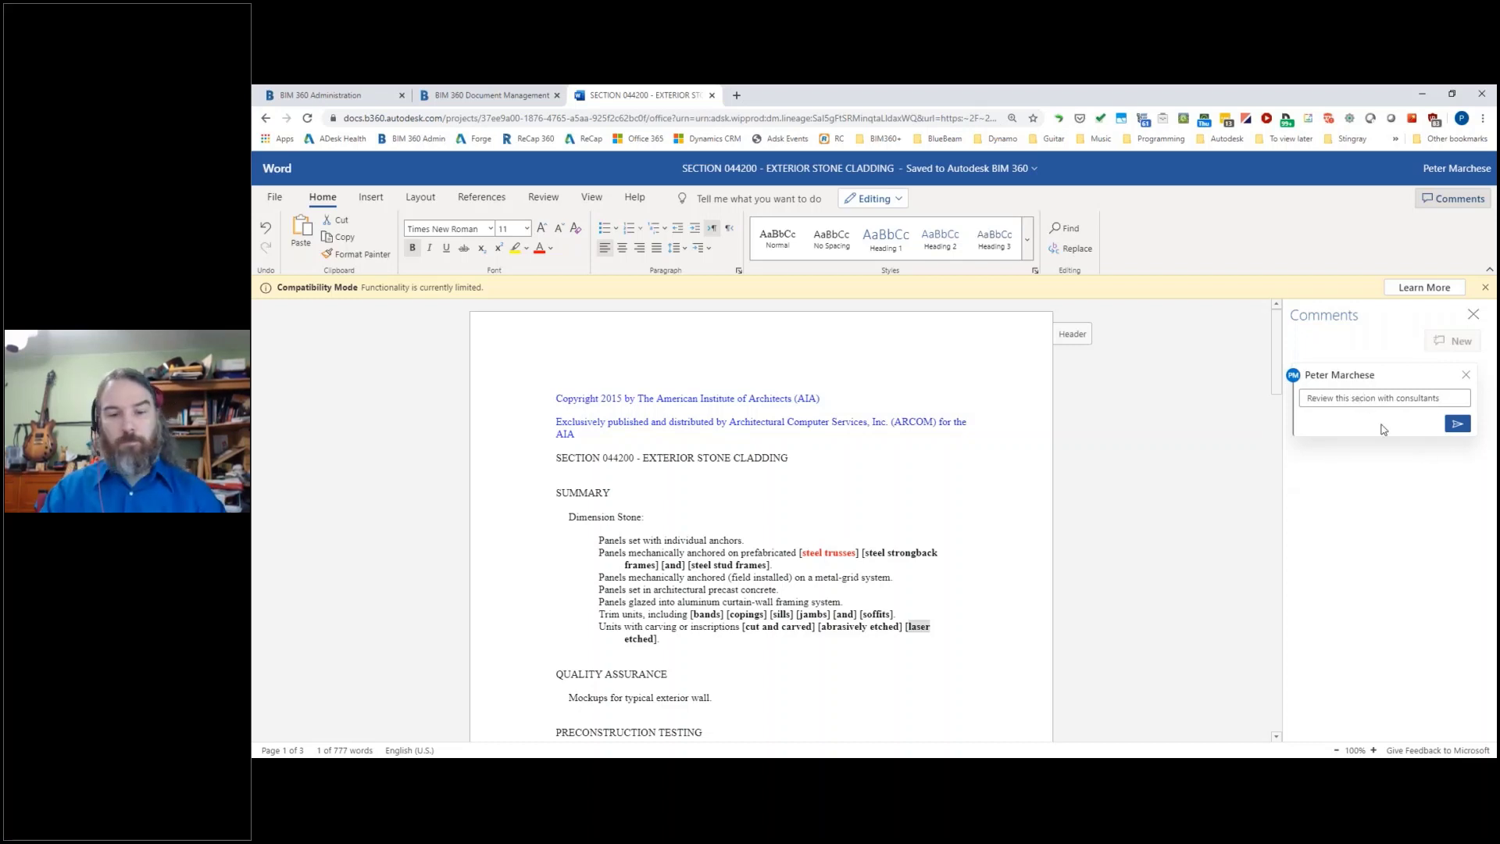
click(1457, 424)
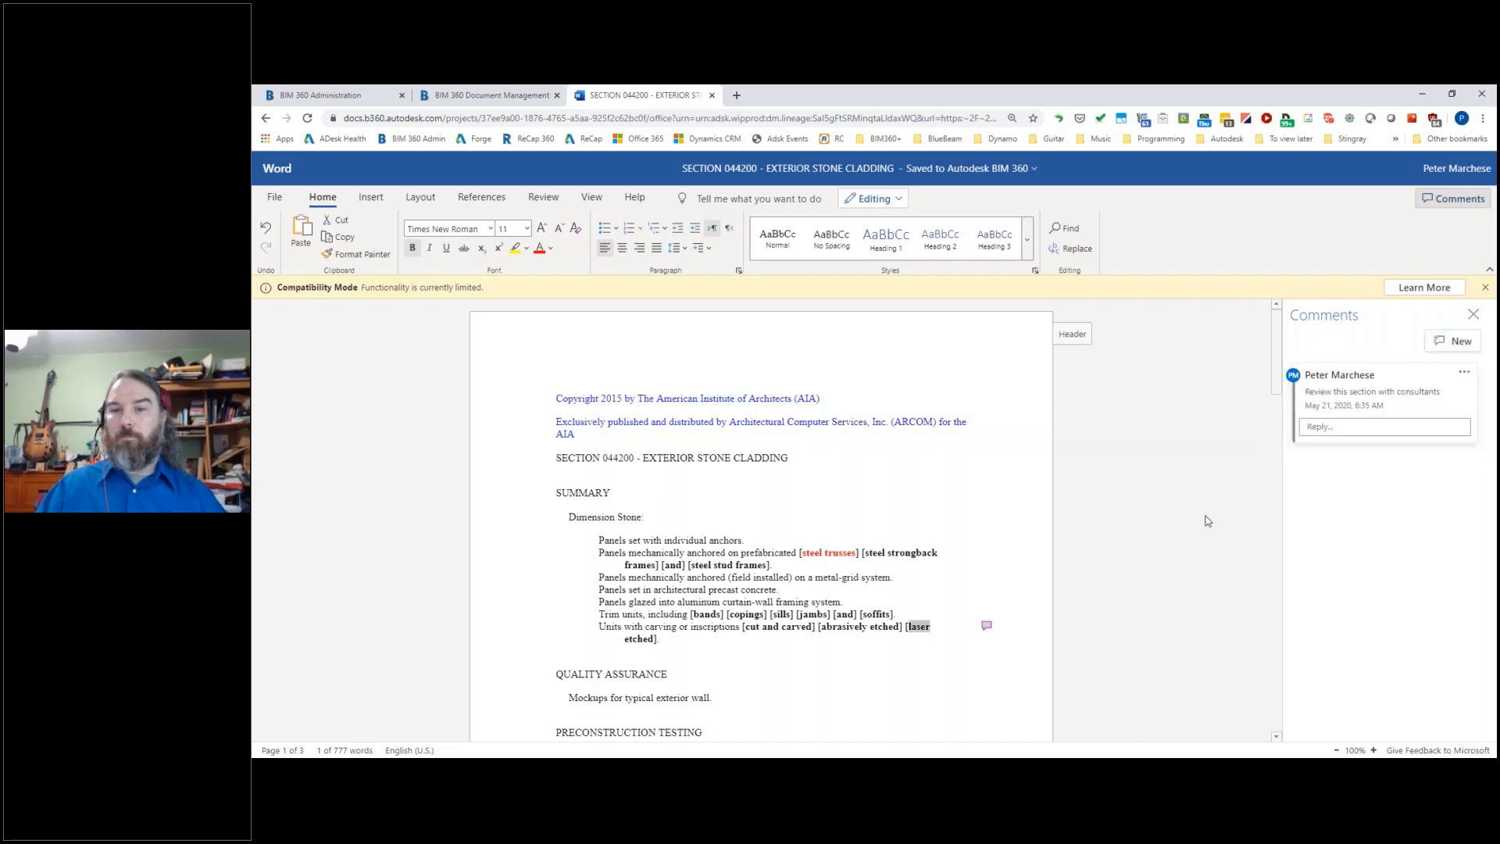
click(1157, 551)
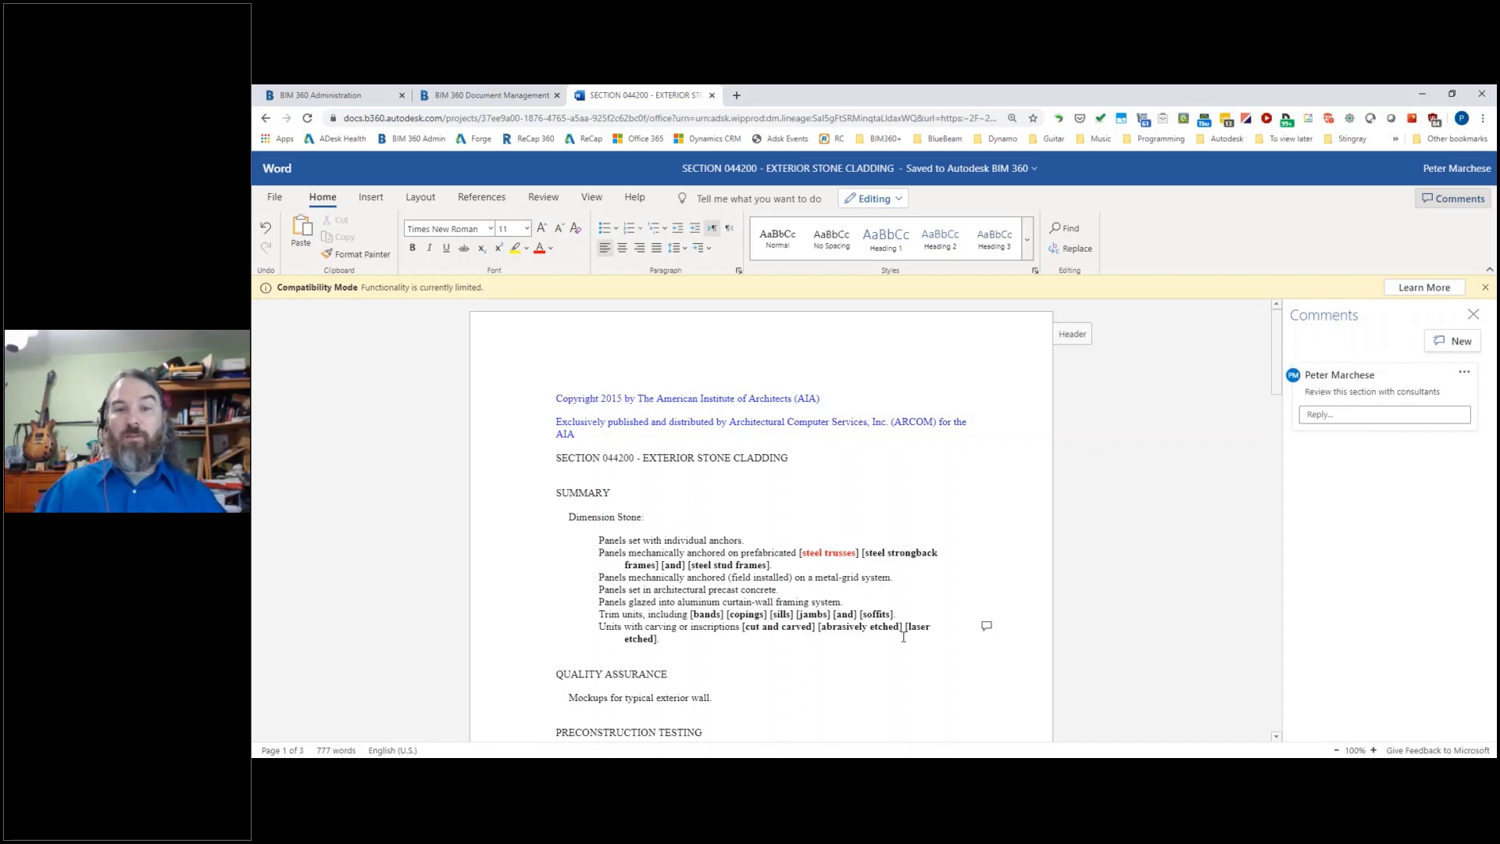
Step: Strike through the line "Panels glazed into aluminum curtain-wall framing system."
click(600, 625)
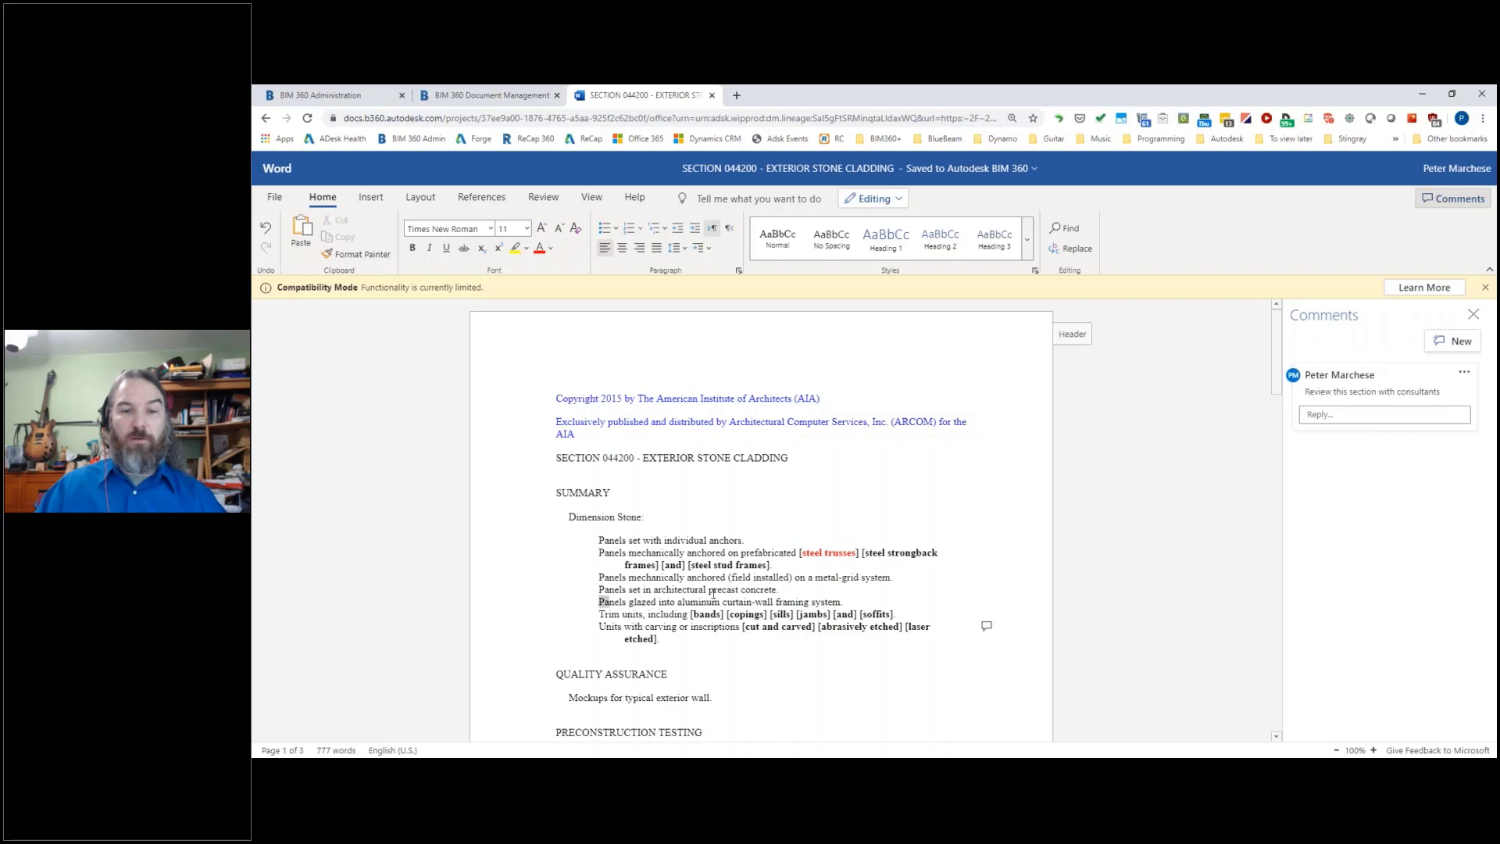
drag(599, 601, 849, 603)
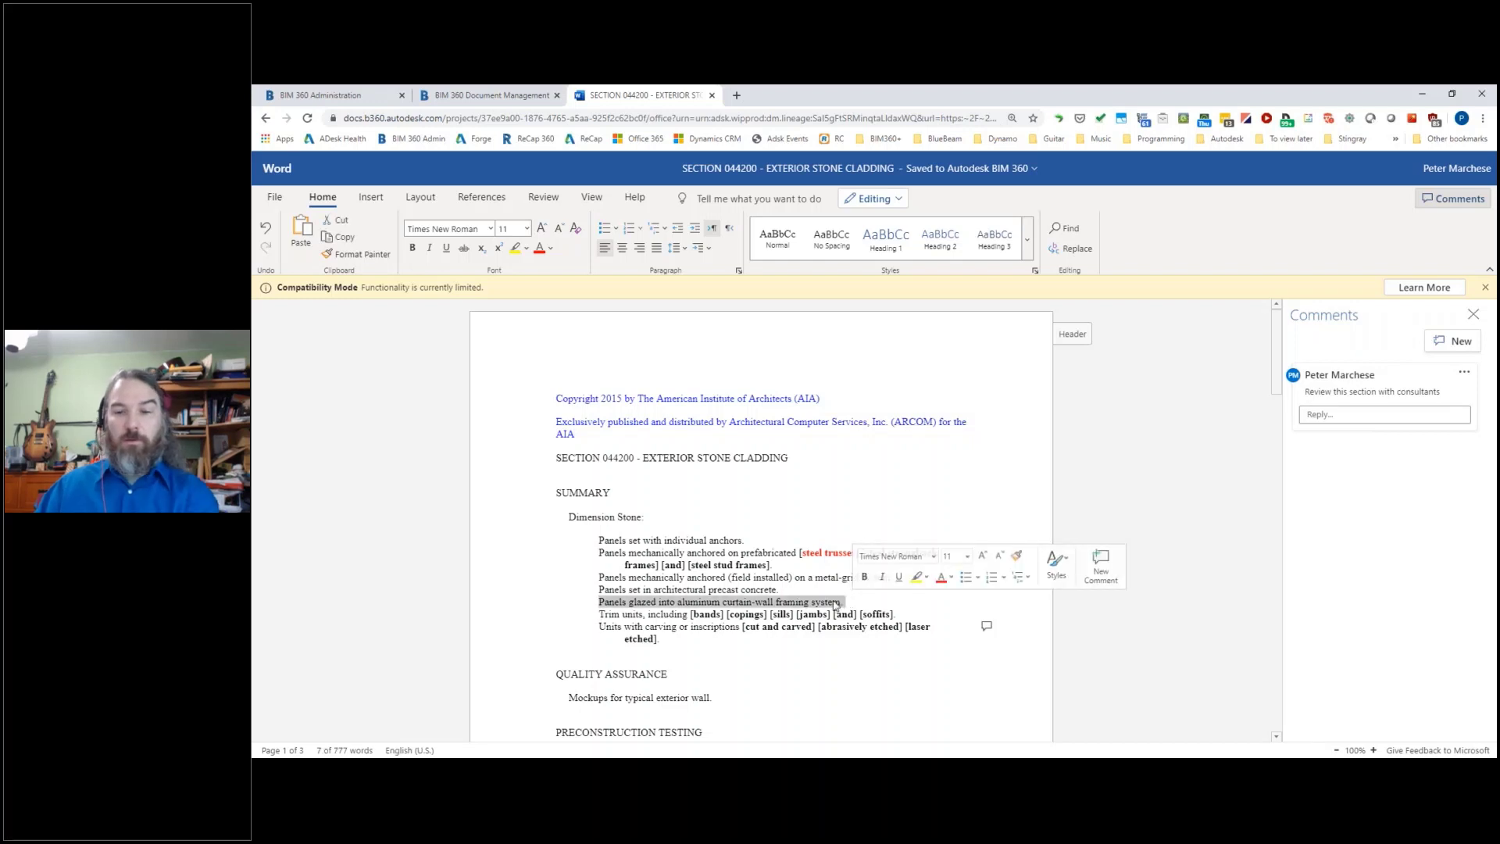
click(464, 249)
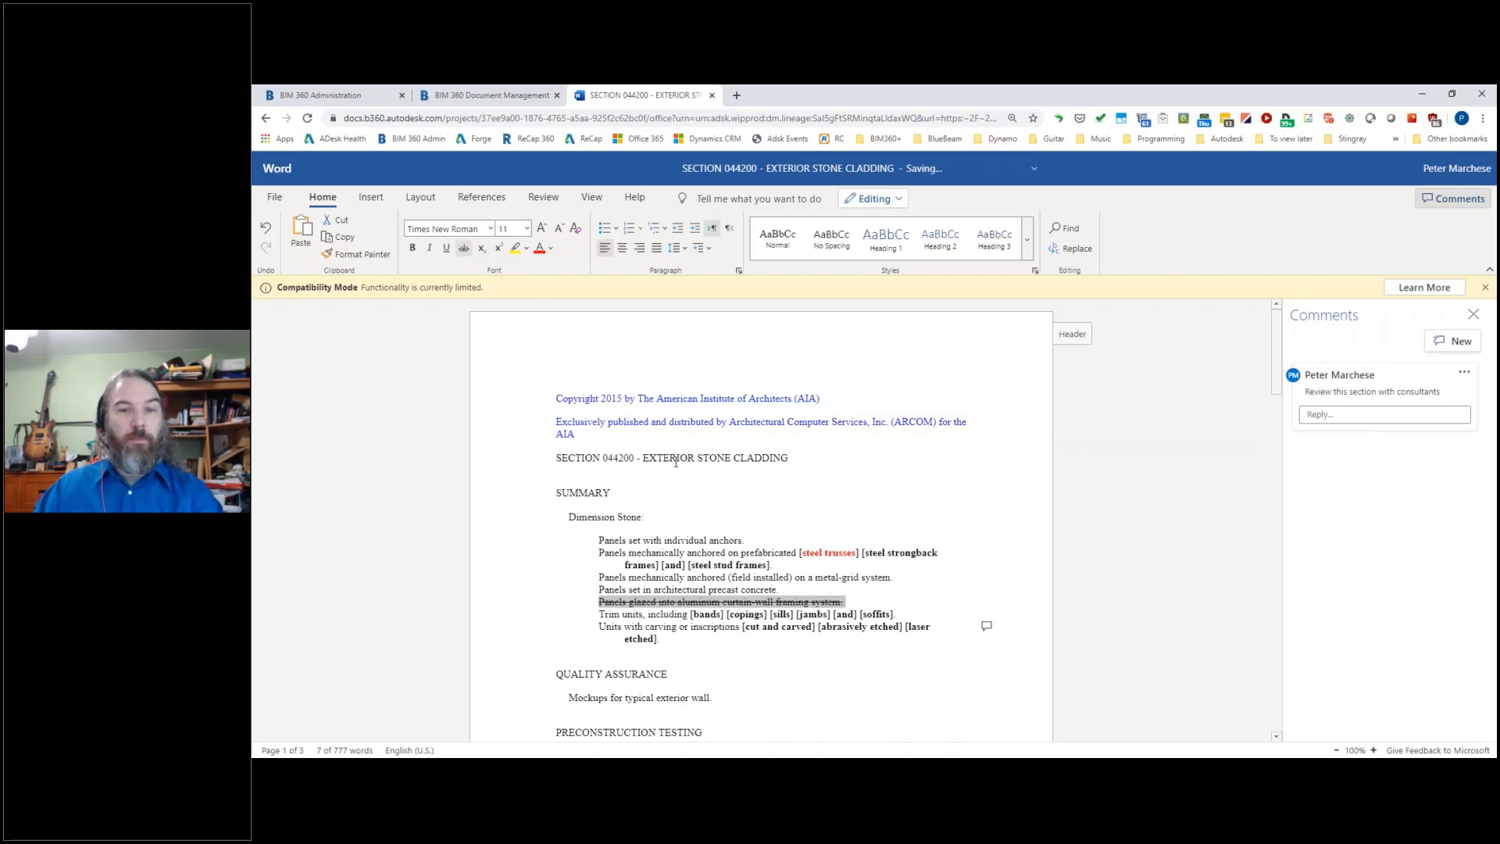
click(414, 384)
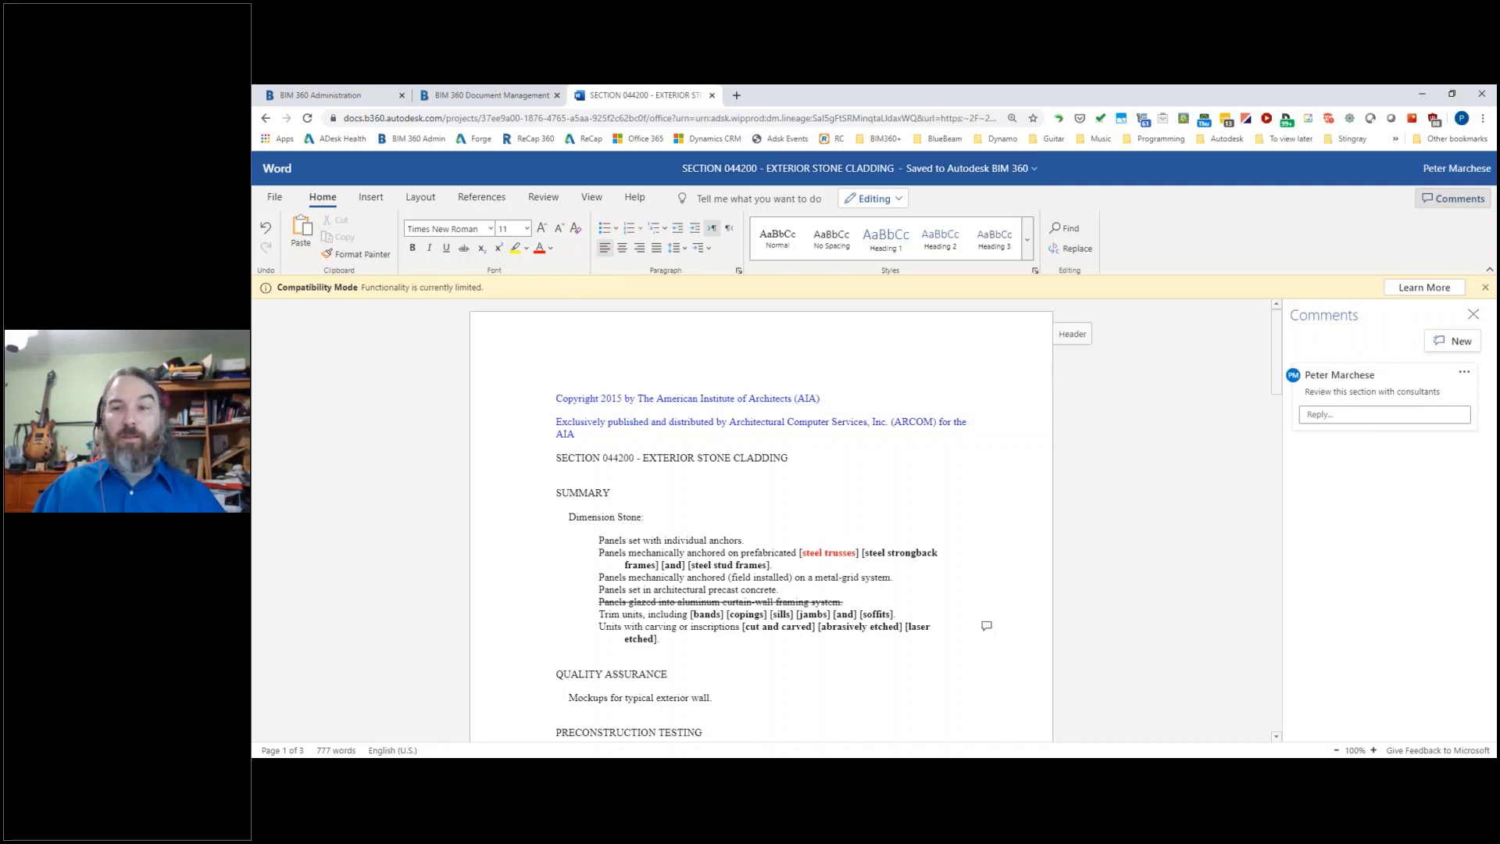
Step: Dismiss the Compatibility Mode notice and leave the Word editor, returning to the Specs folder in BIM 360
click(1485, 287)
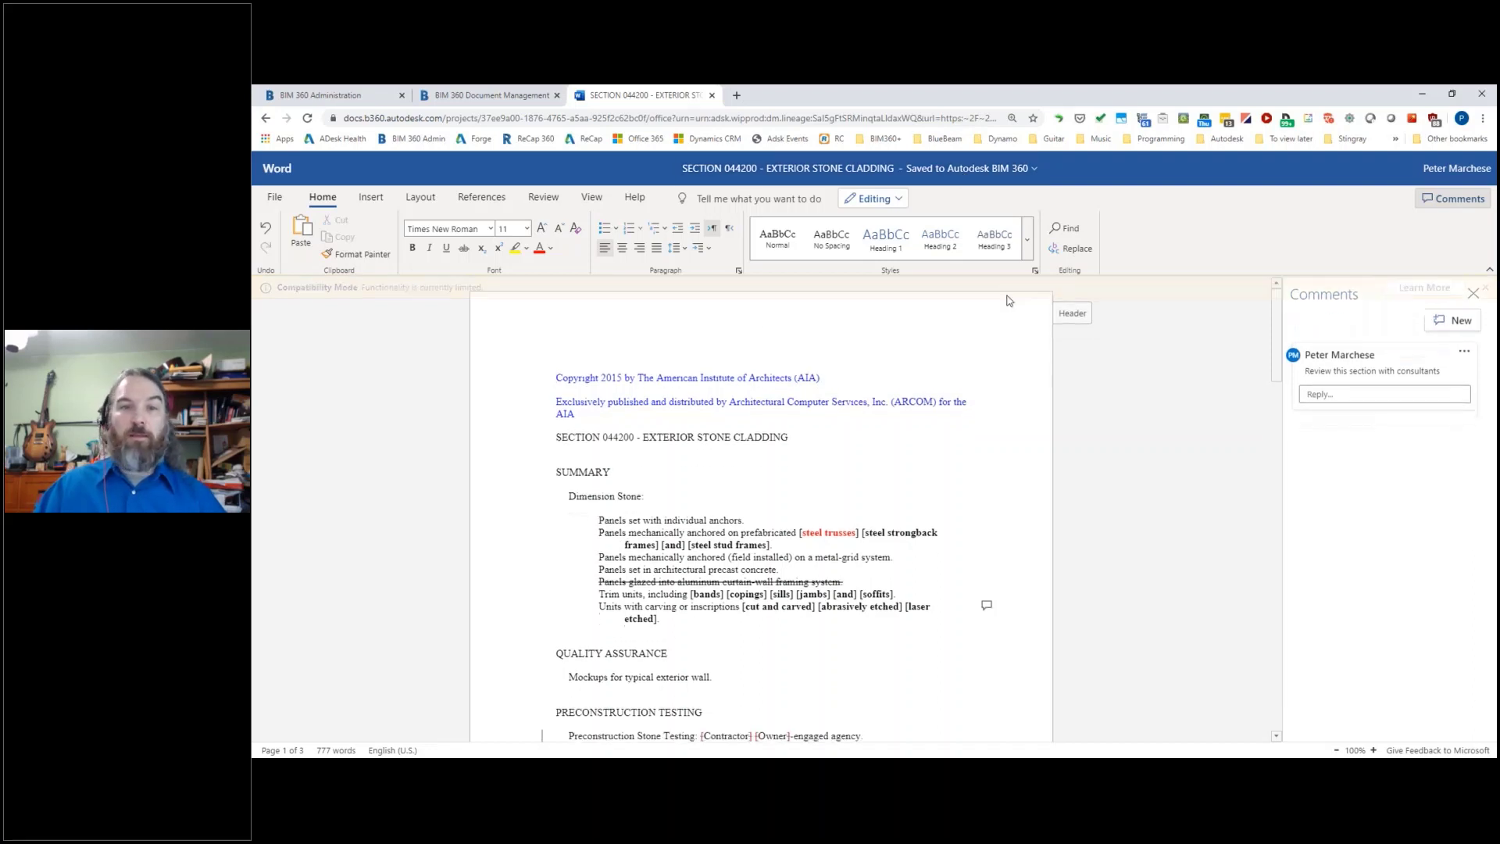
click(972, 164)
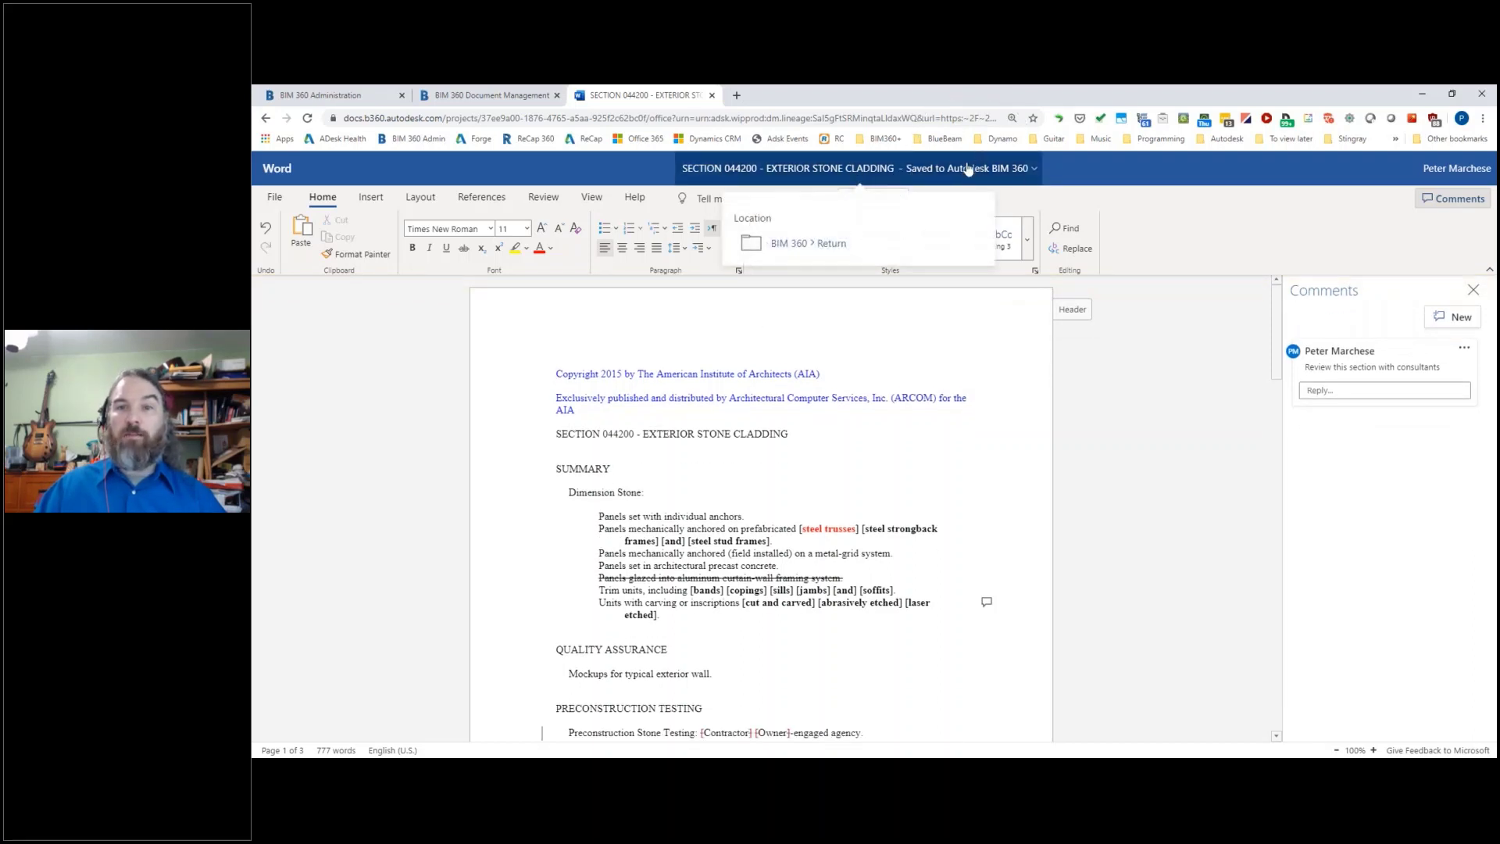
click(804, 239)
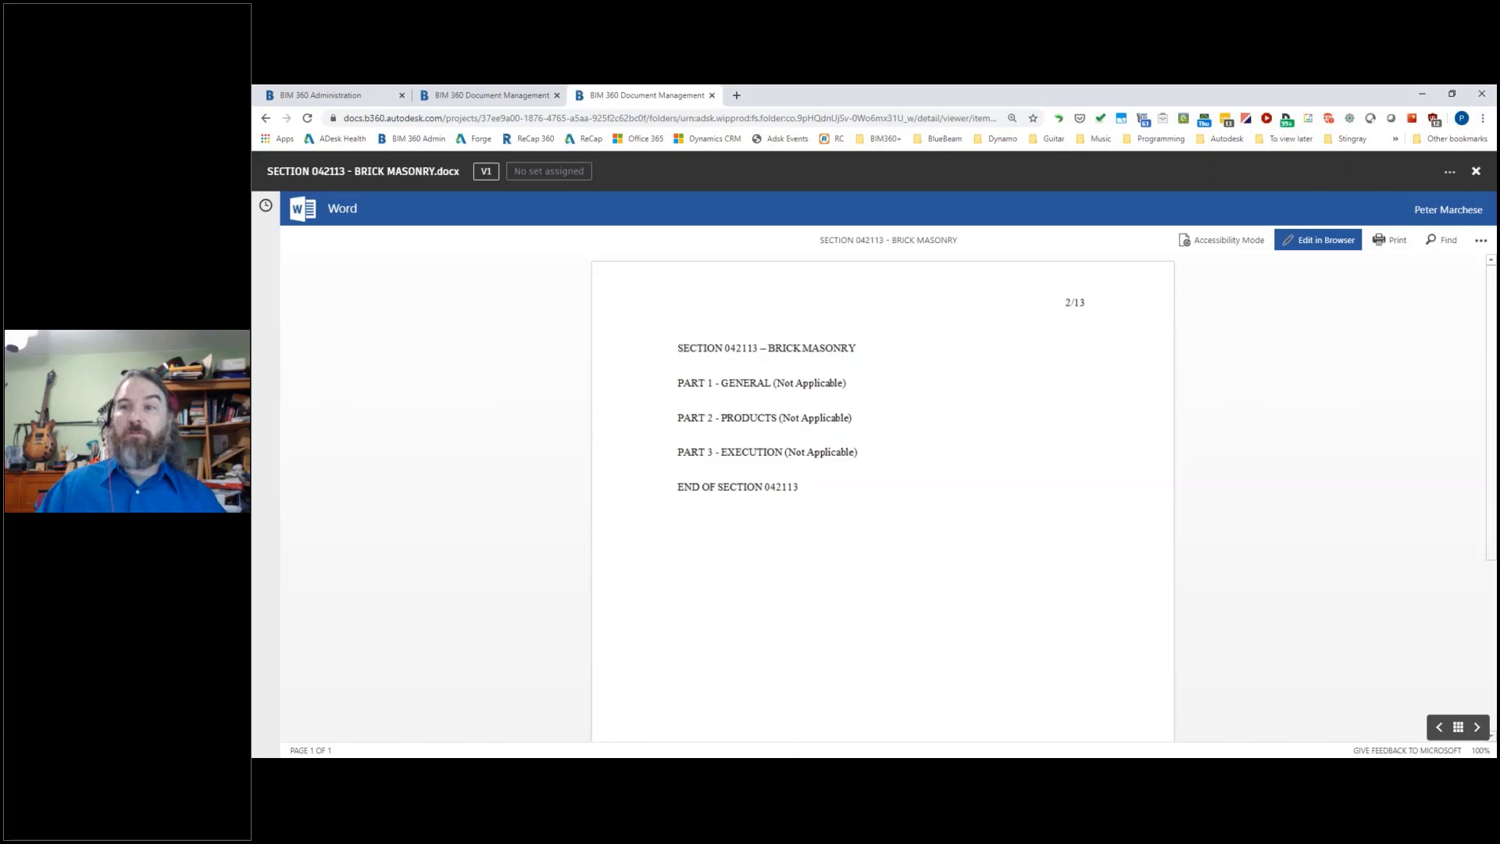
click(1475, 171)
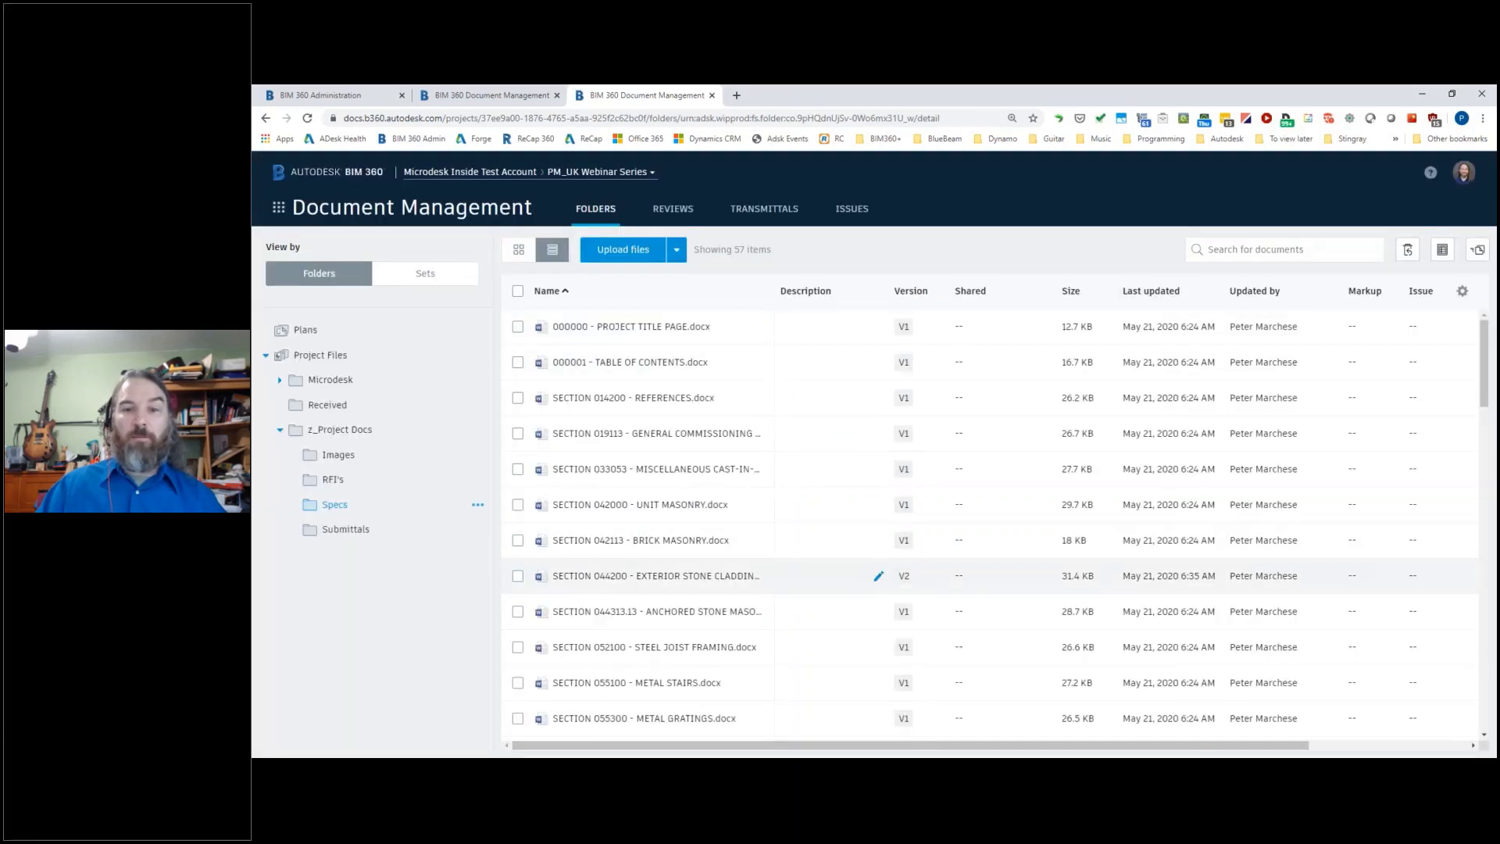
Step: Review the version history of SECTION 044200 - EXTERIOR STONE CLADDING.docx and close it
click(906, 576)
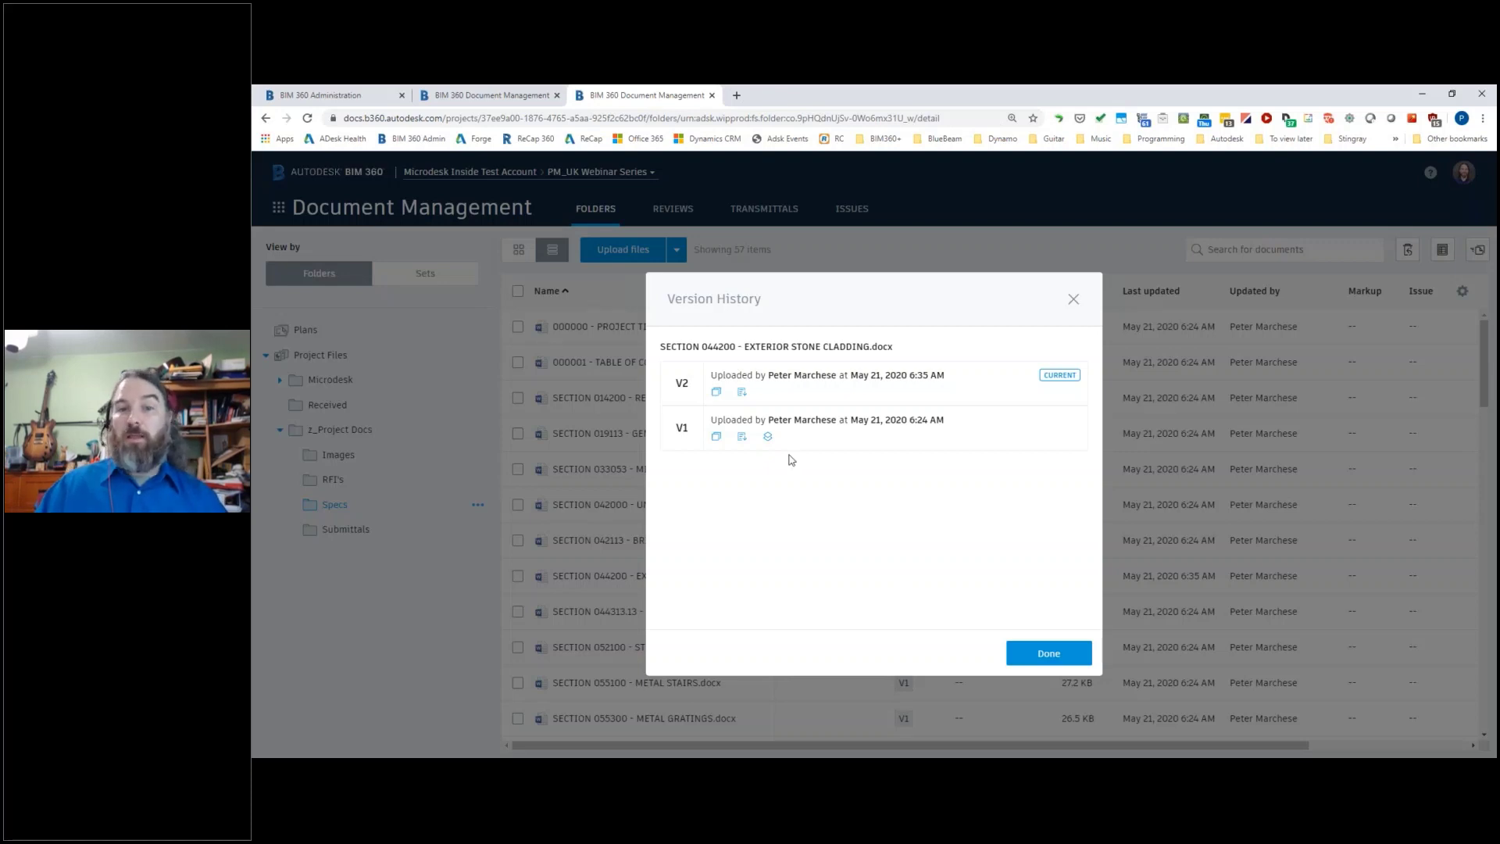
click(719, 394)
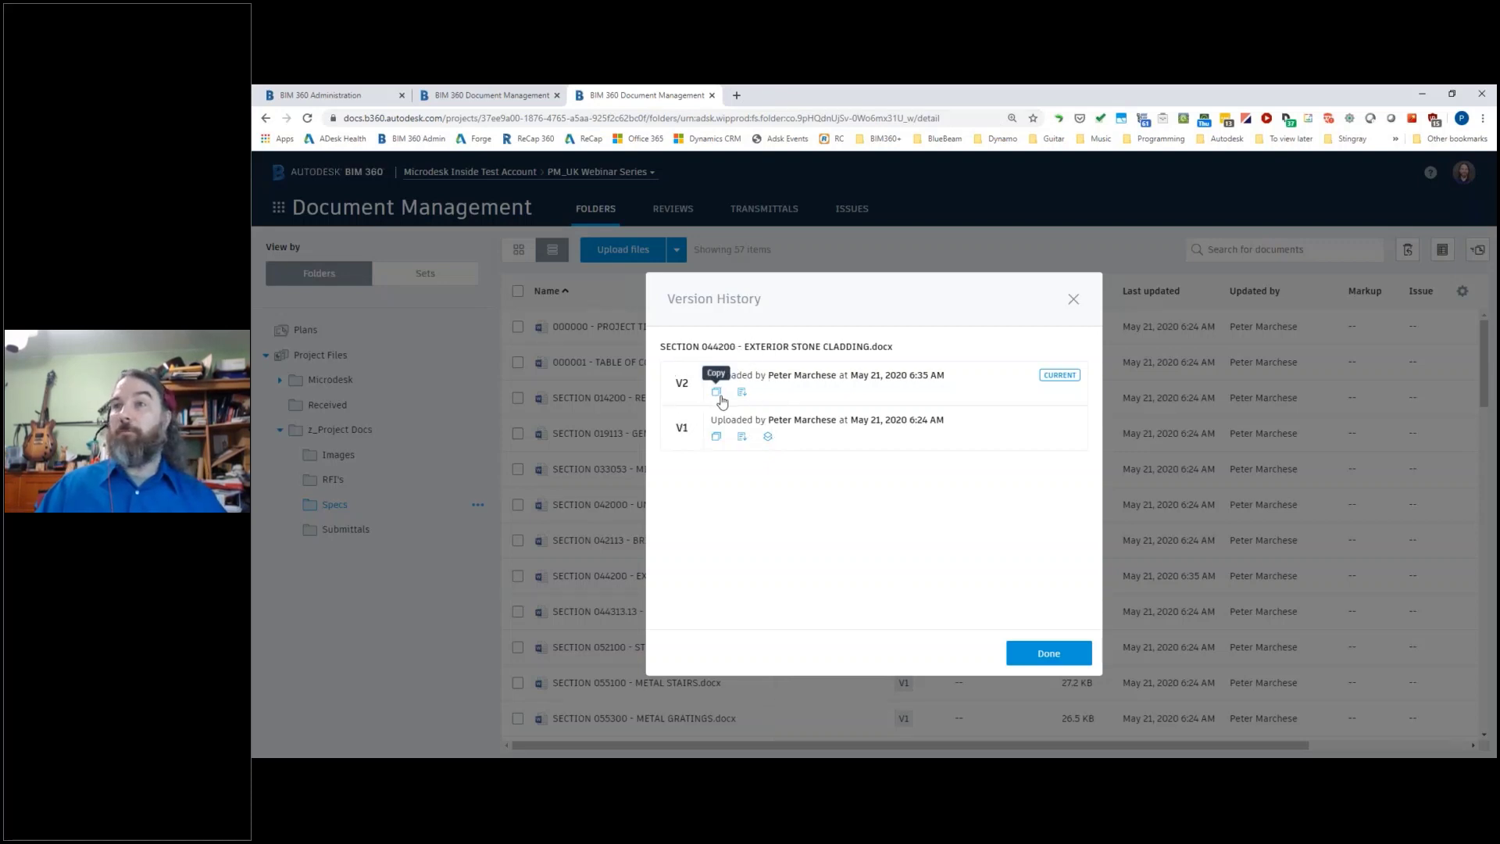
click(1072, 300)
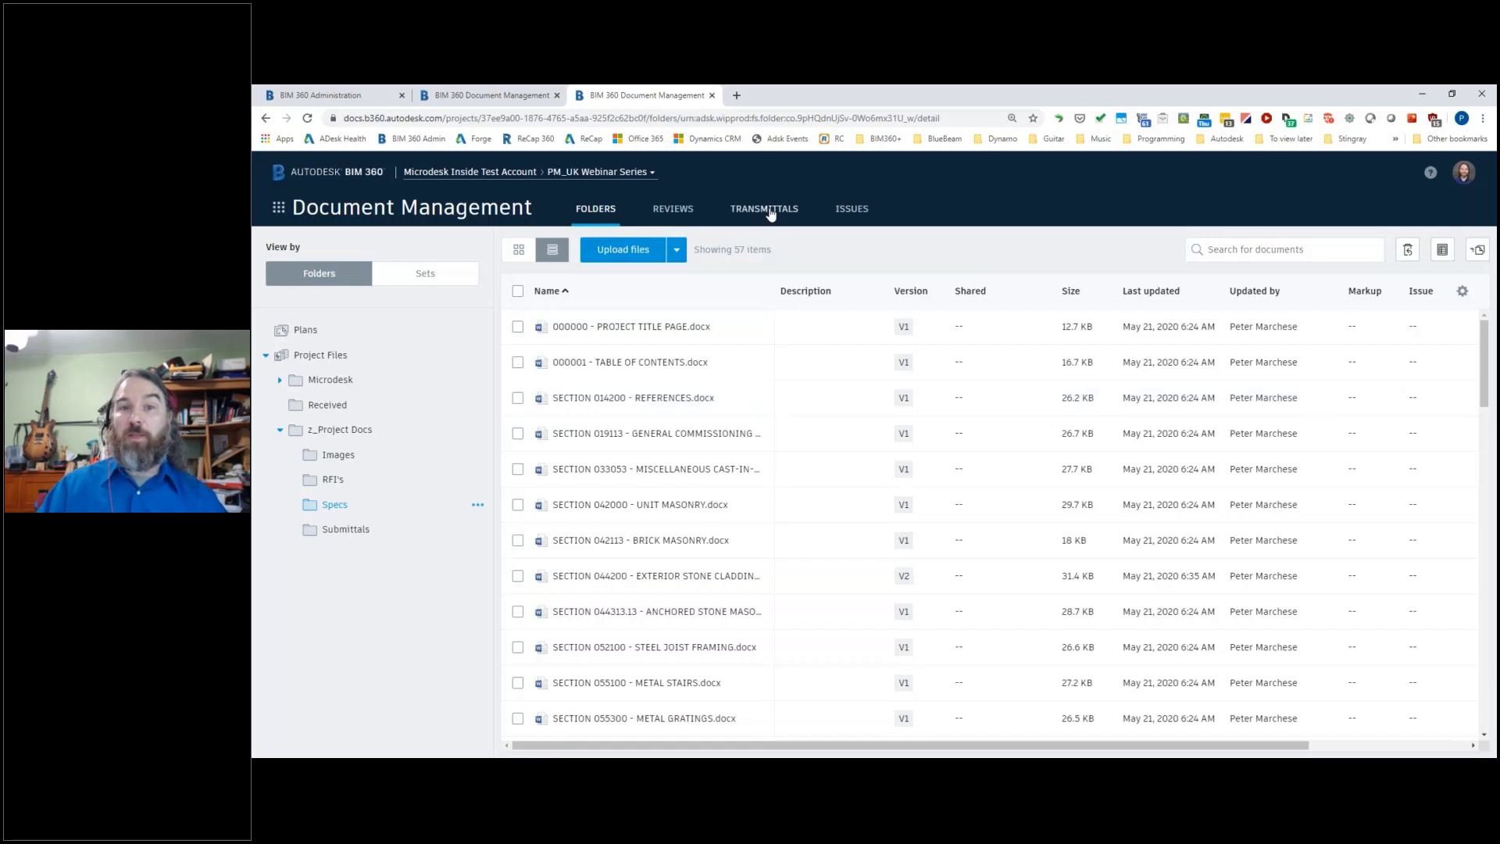
key(ctrl)
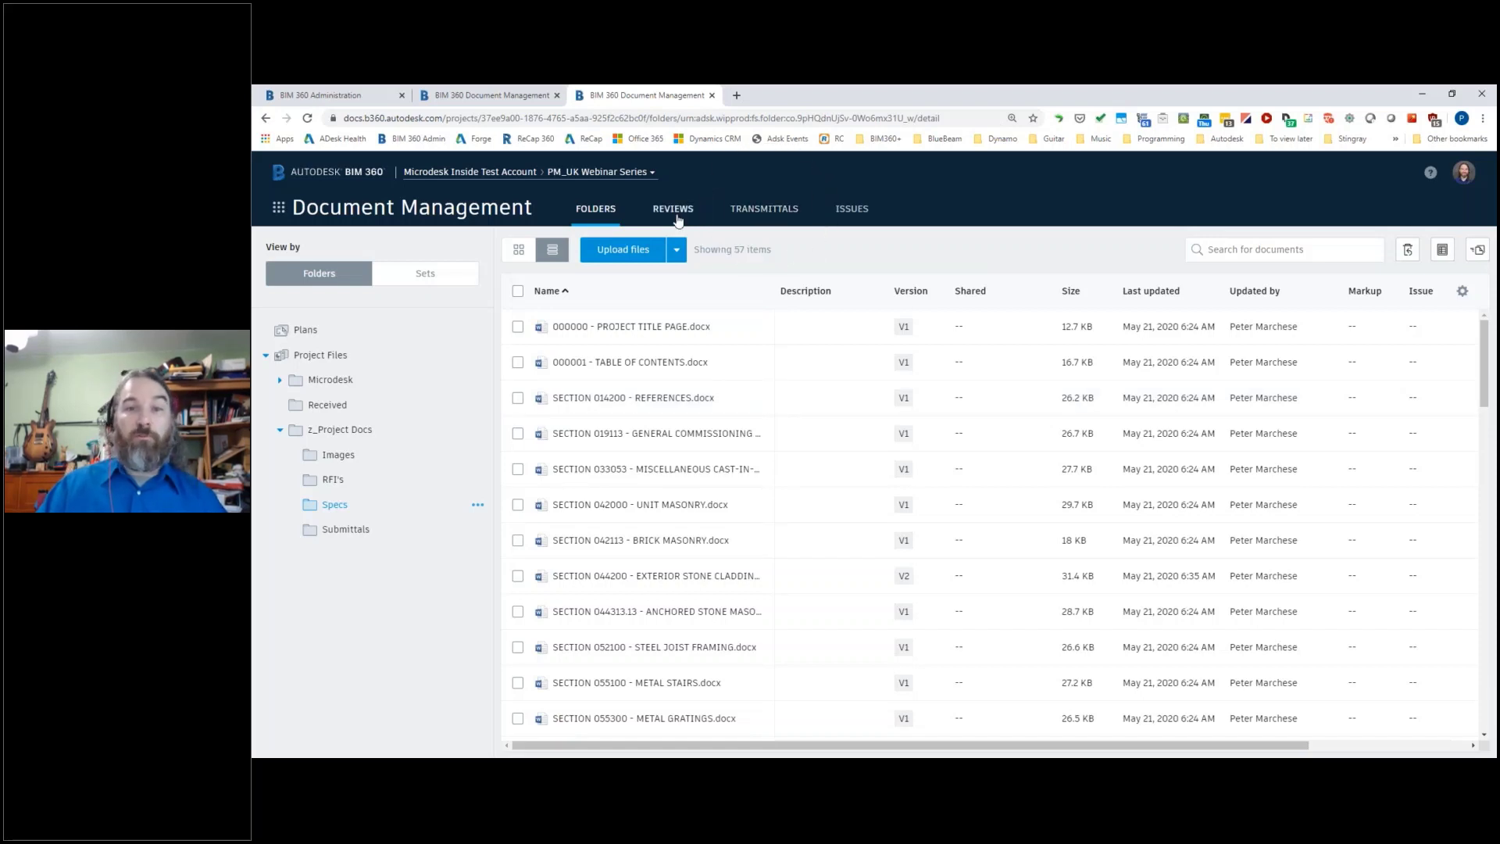
Step: Go to Project Home and open the Card Library for customizing the dashboard
click(278, 208)
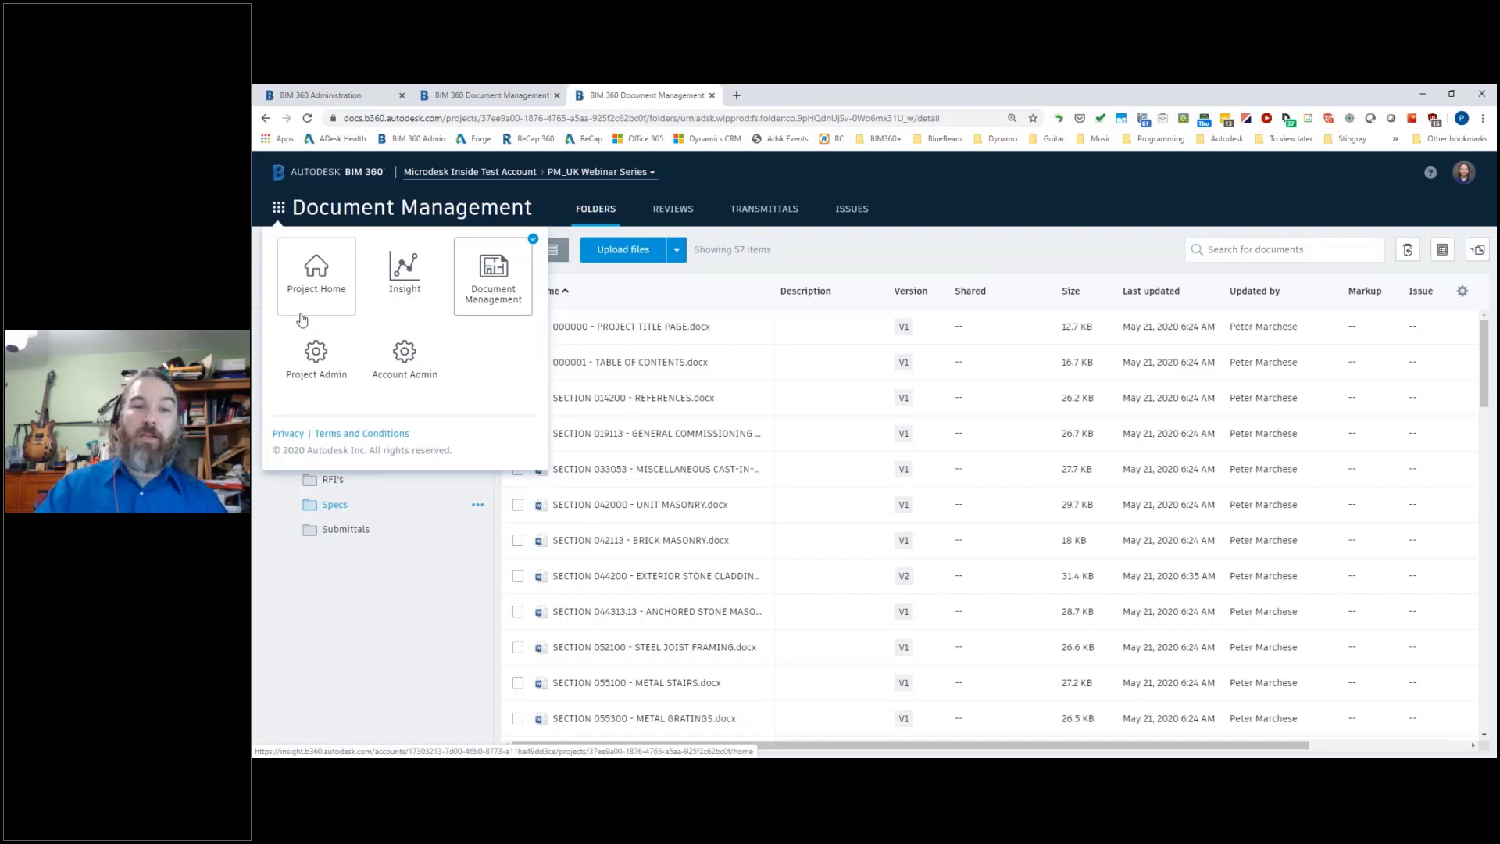
click(311, 285)
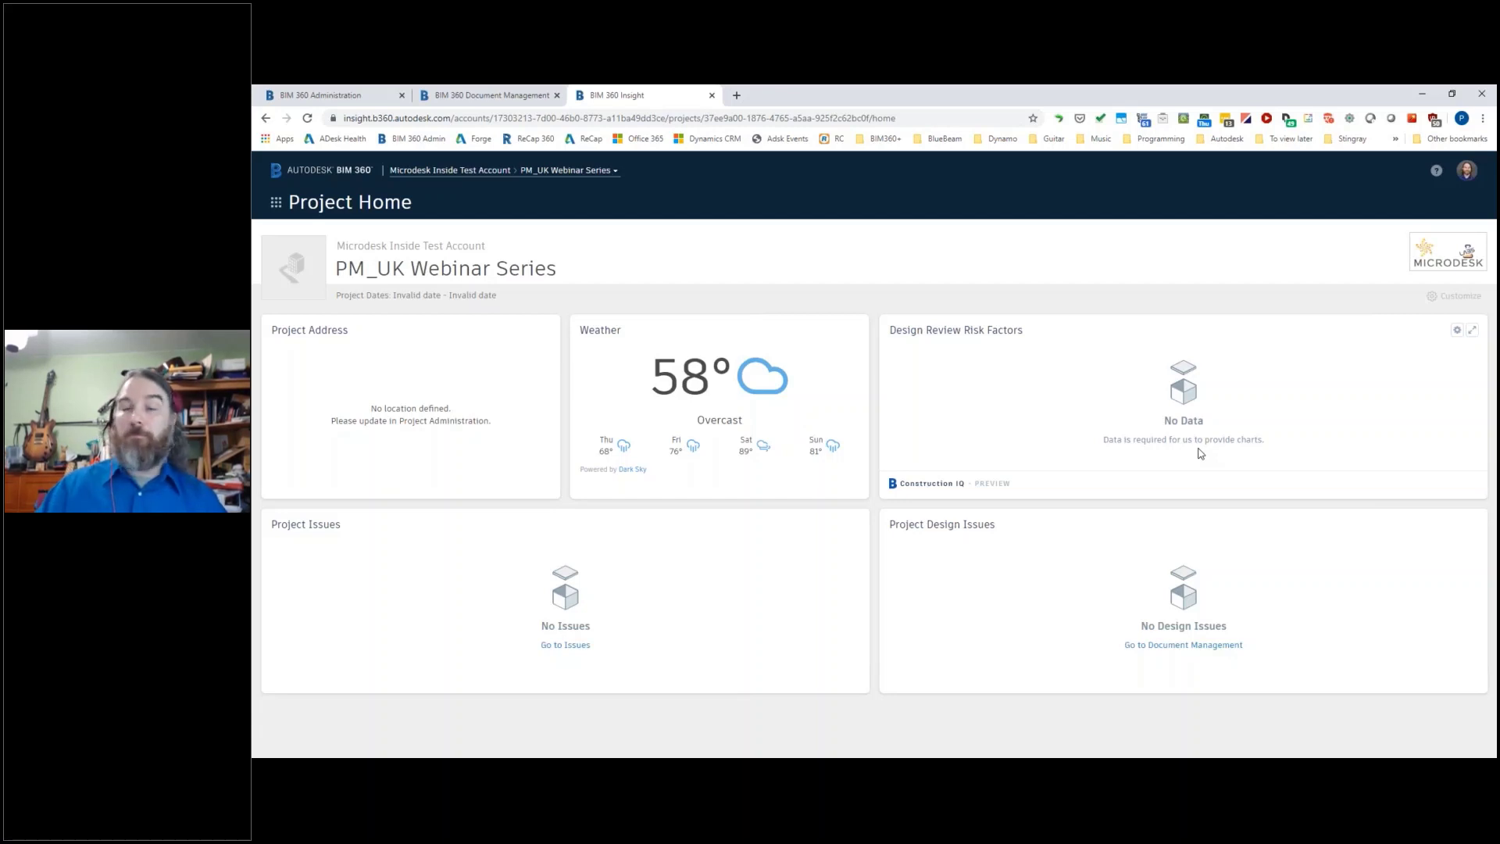
click(1434, 297)
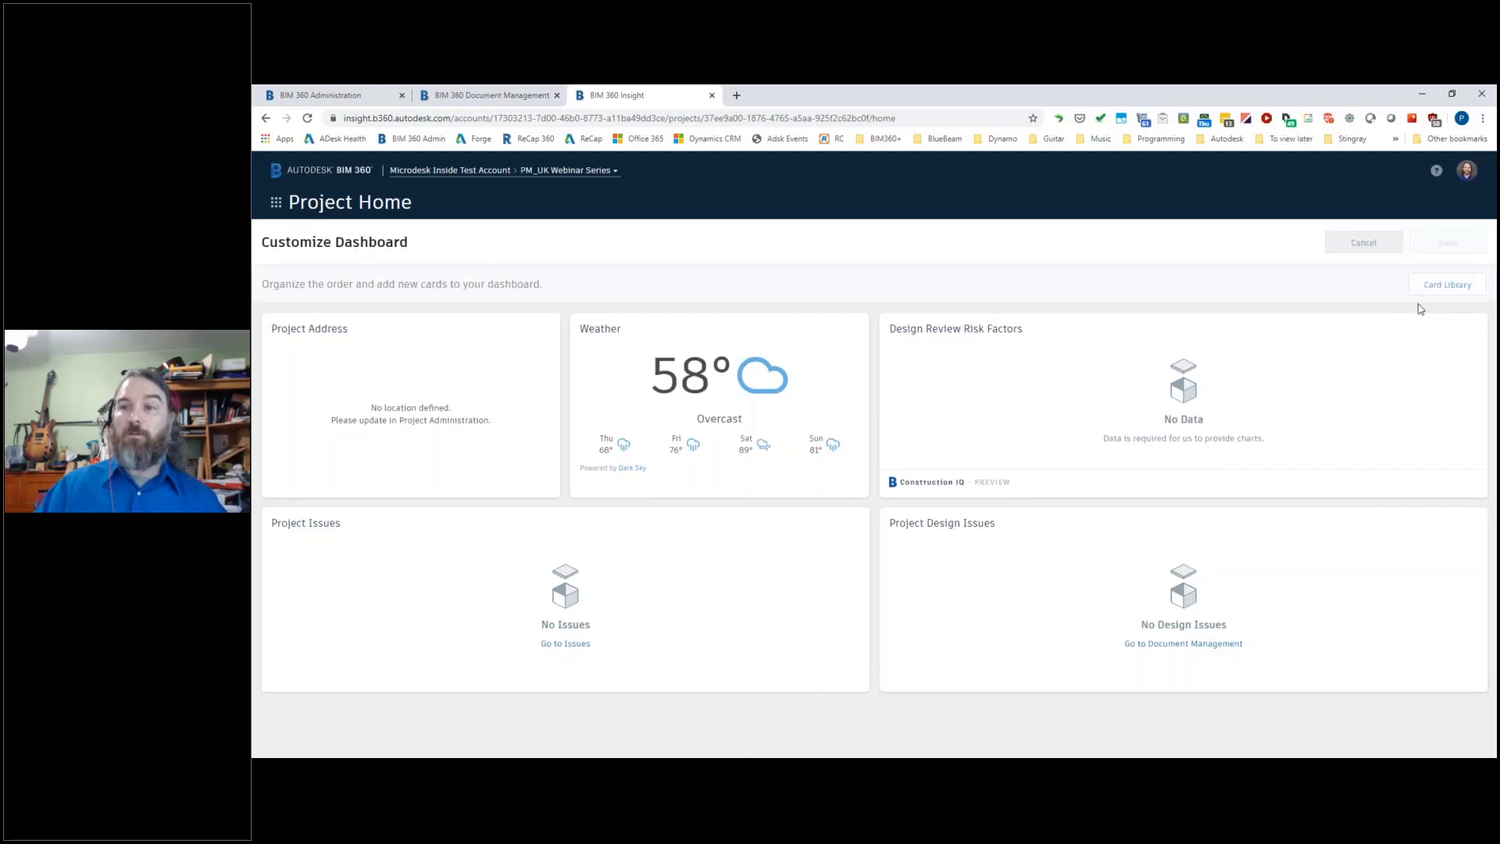
click(1446, 284)
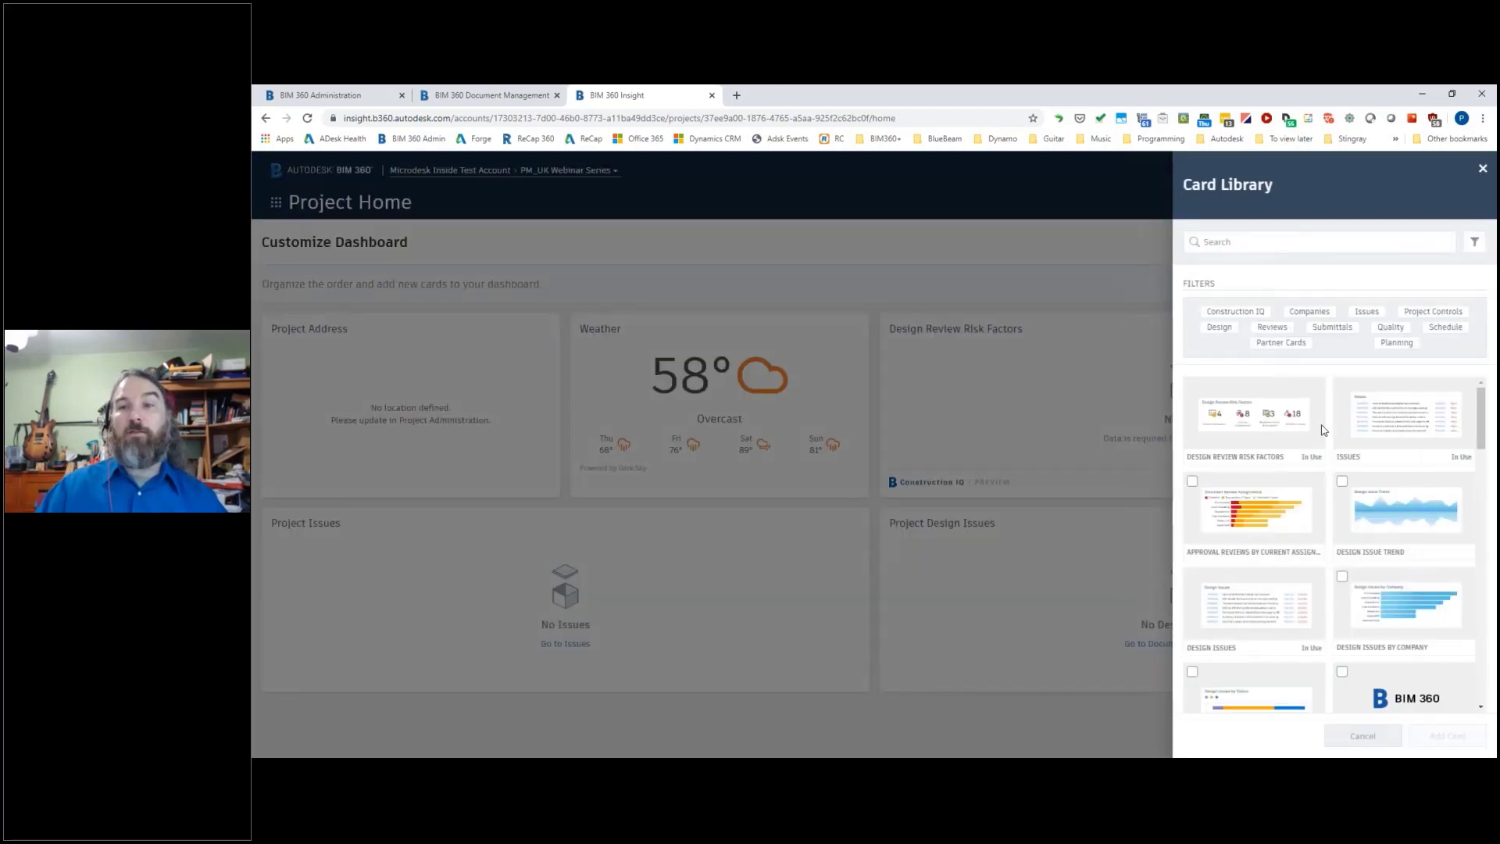
Step: Look through the available dashboard and partner cards, and leave the dashboard customization without adding any card
scroll(1298, 492, down, 4)
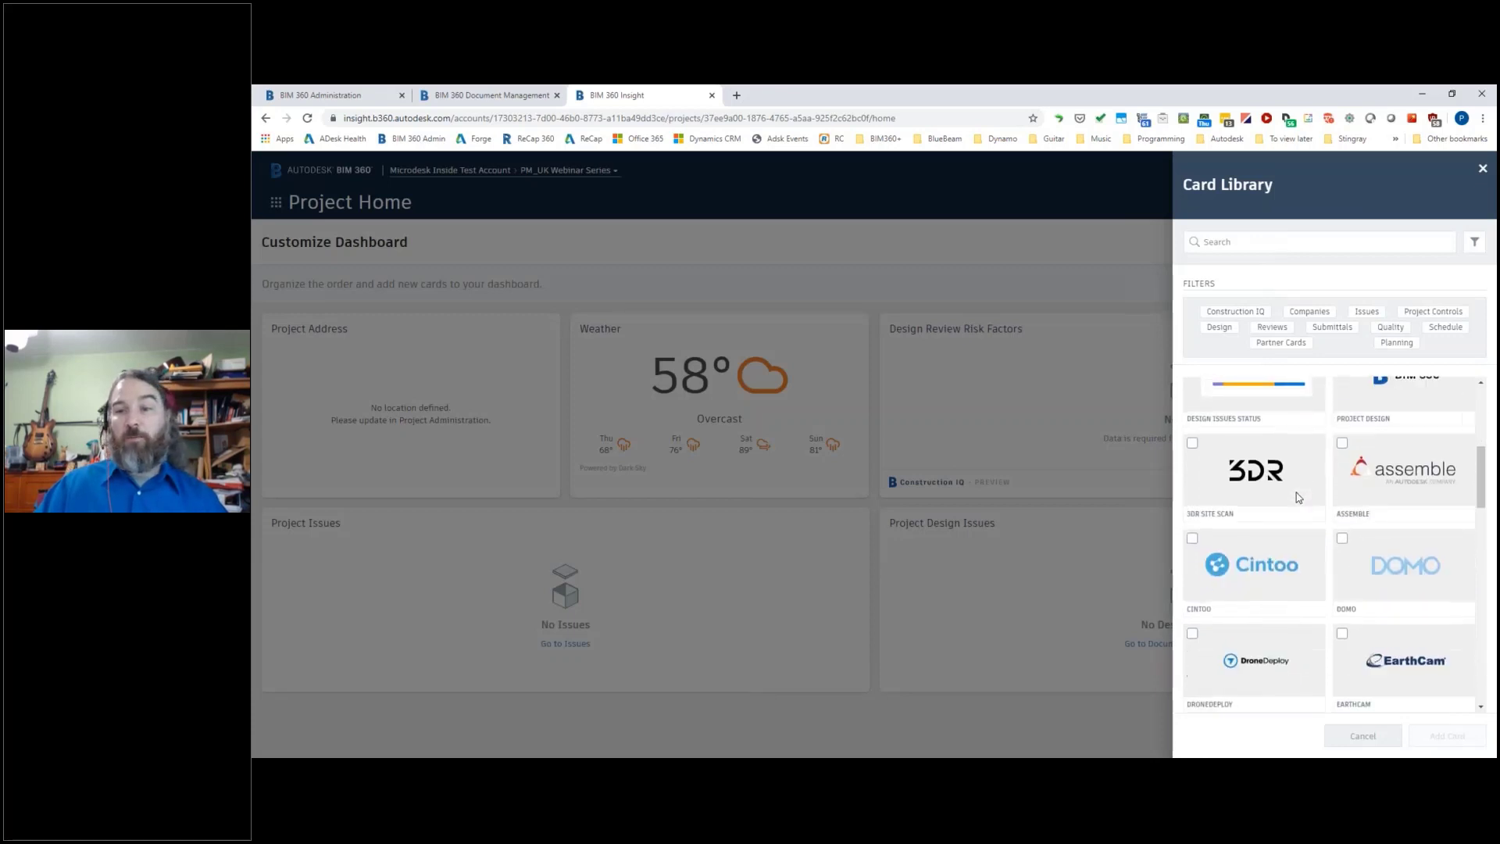
scroll(1289, 515, up, 3)
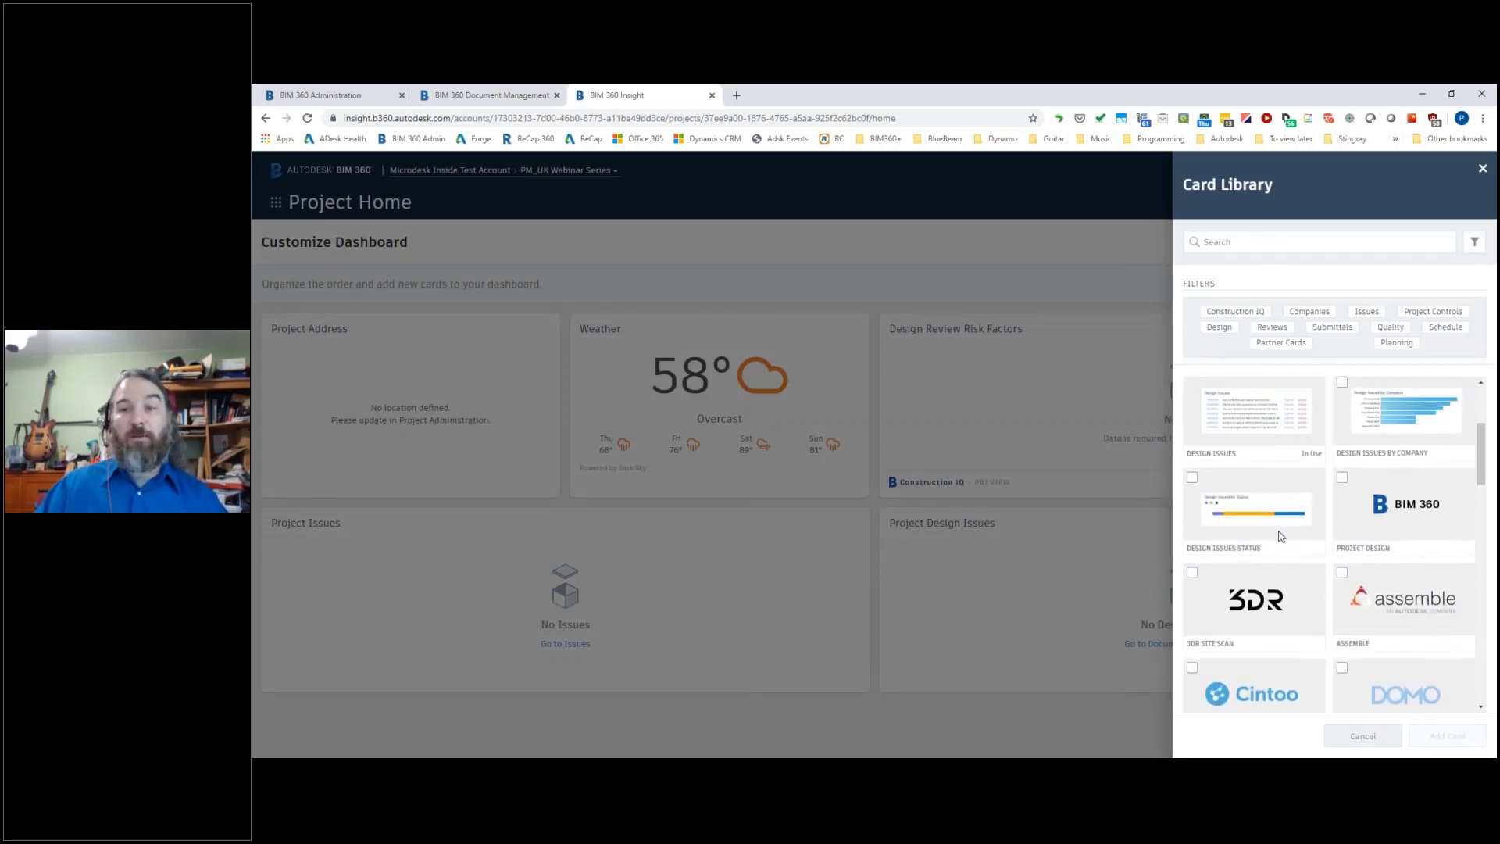
scroll(1281, 536, down, 4)
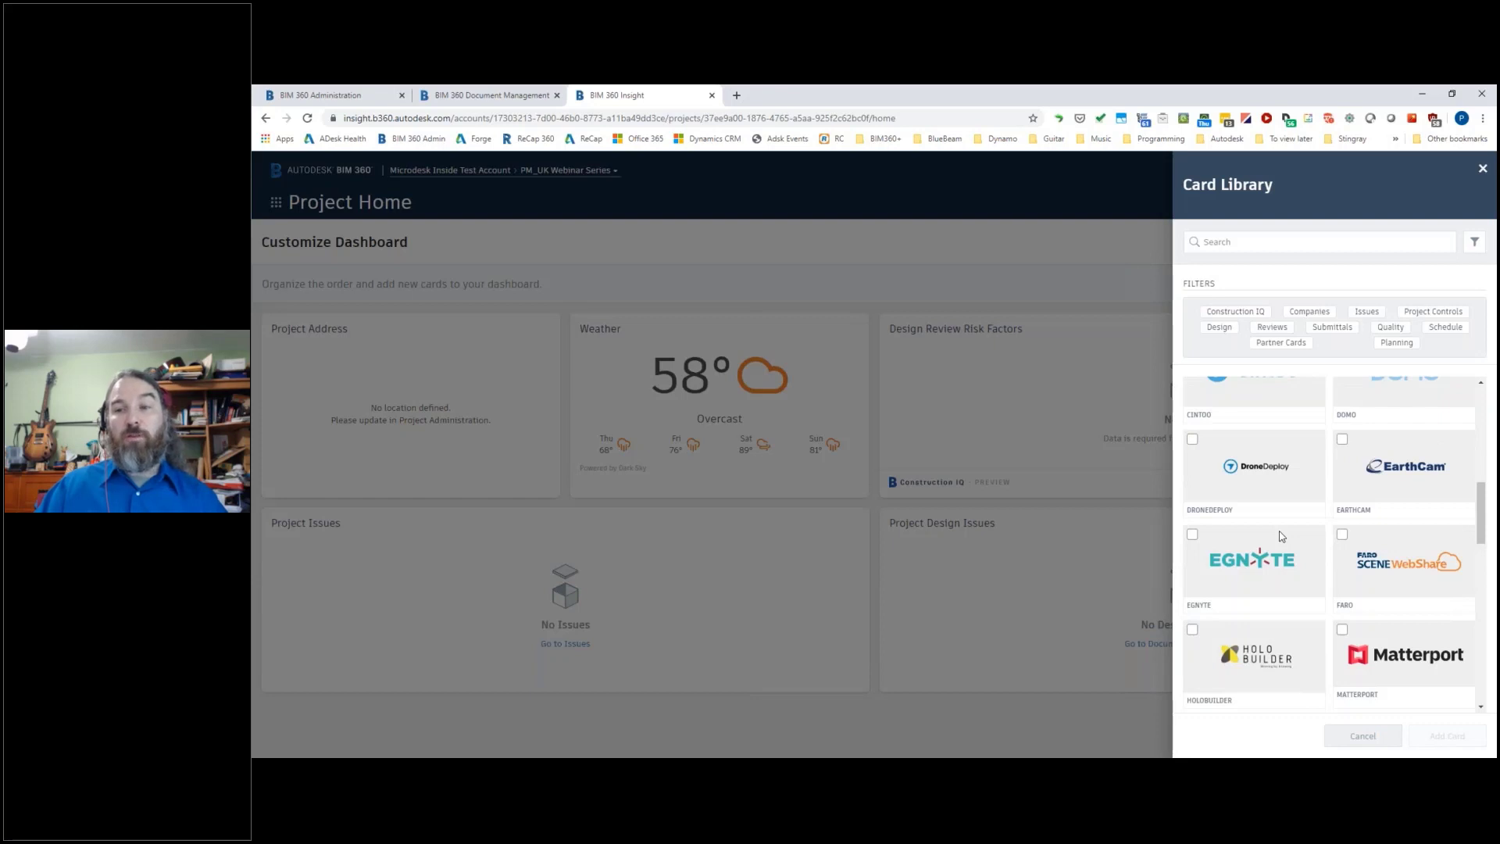
scroll(1281, 536, down, 2)
scroll(1281, 536, down, 2)
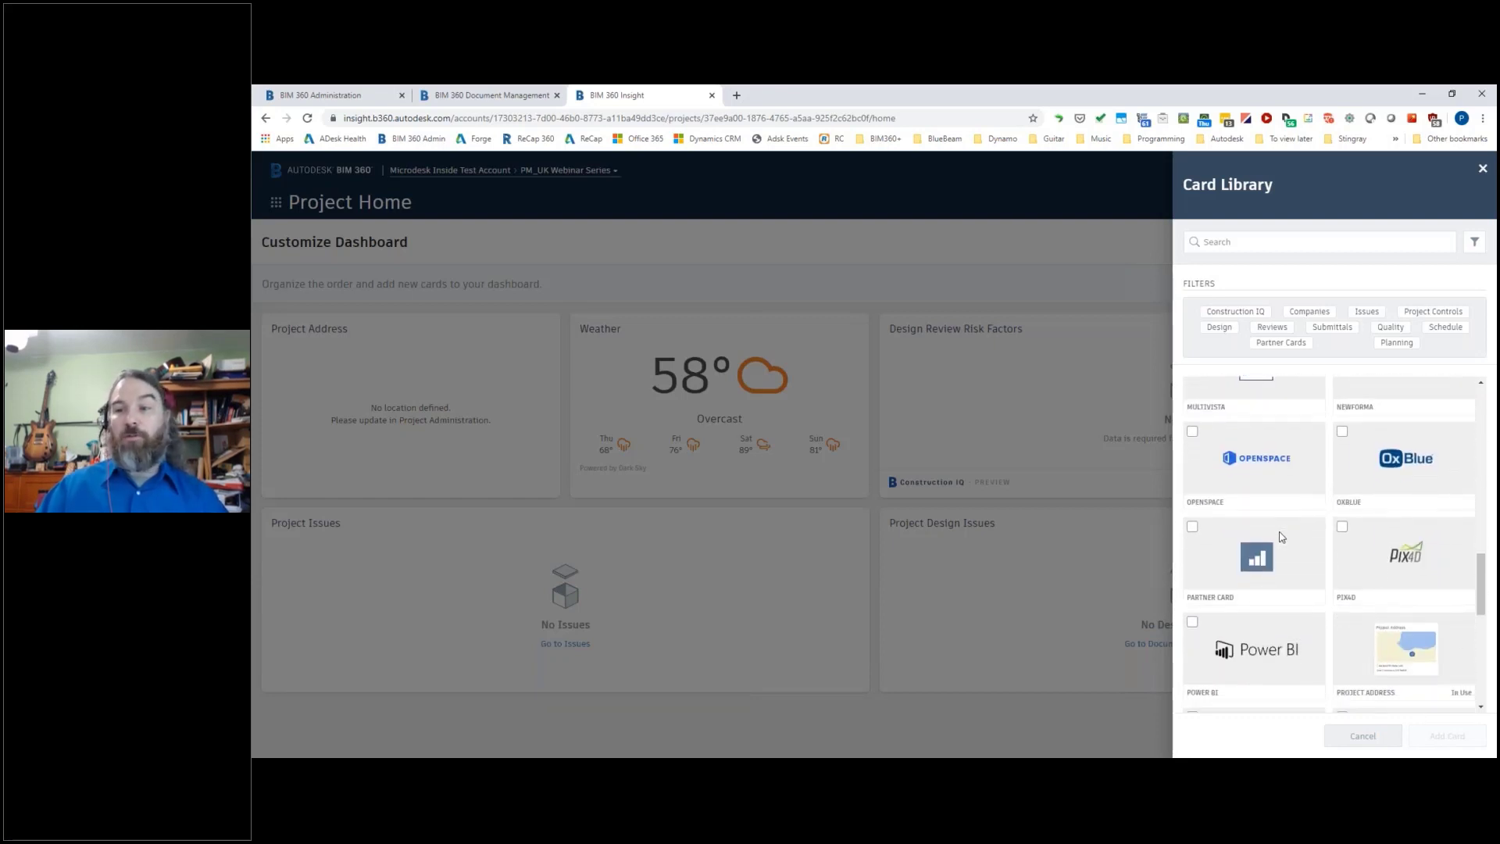
scroll(1281, 536, down, 4)
scroll(1285, 551, down, 1)
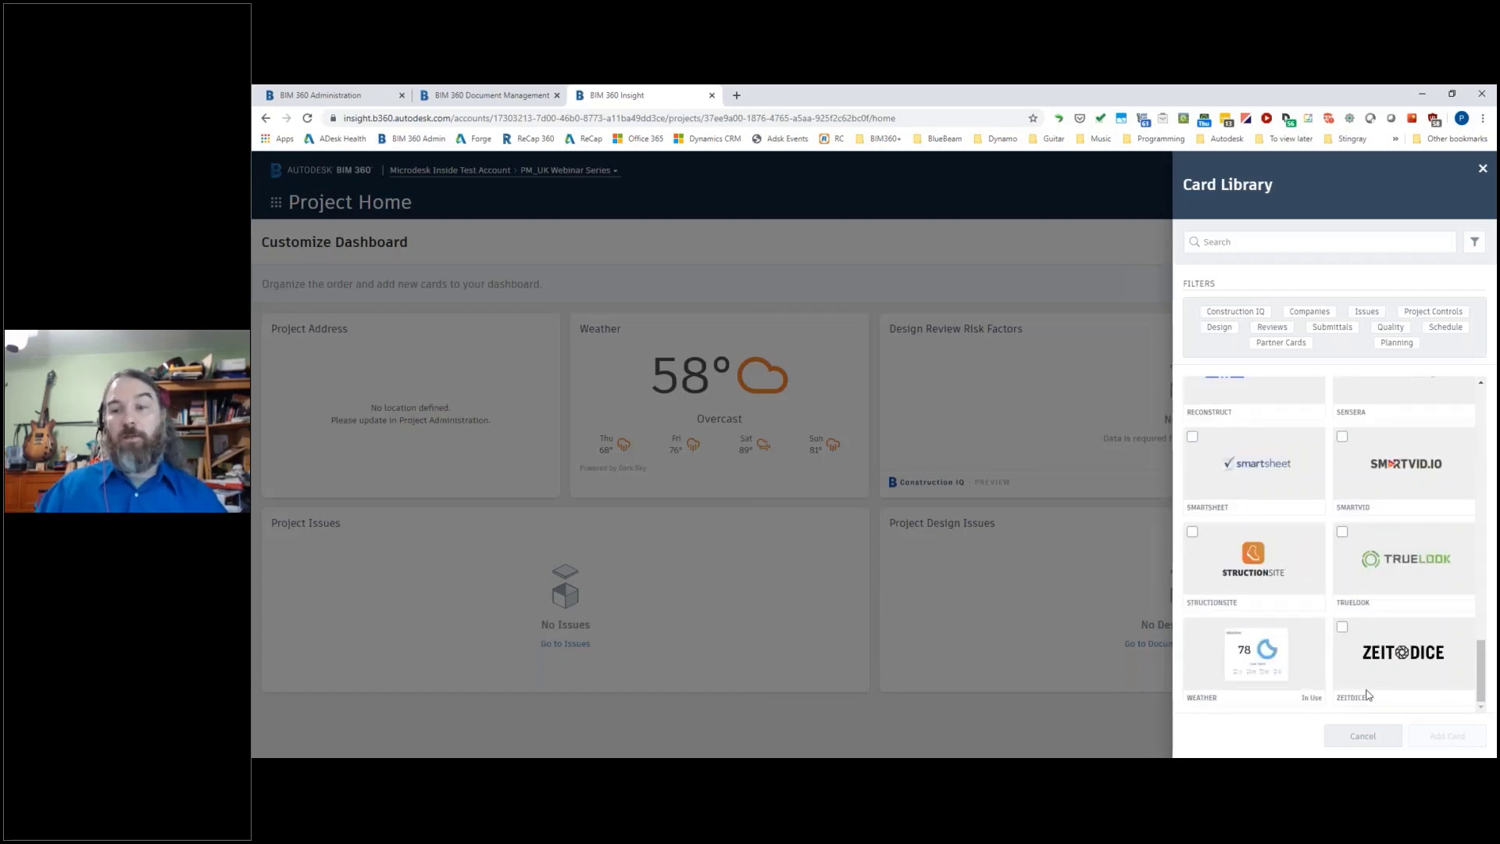
click(1363, 736)
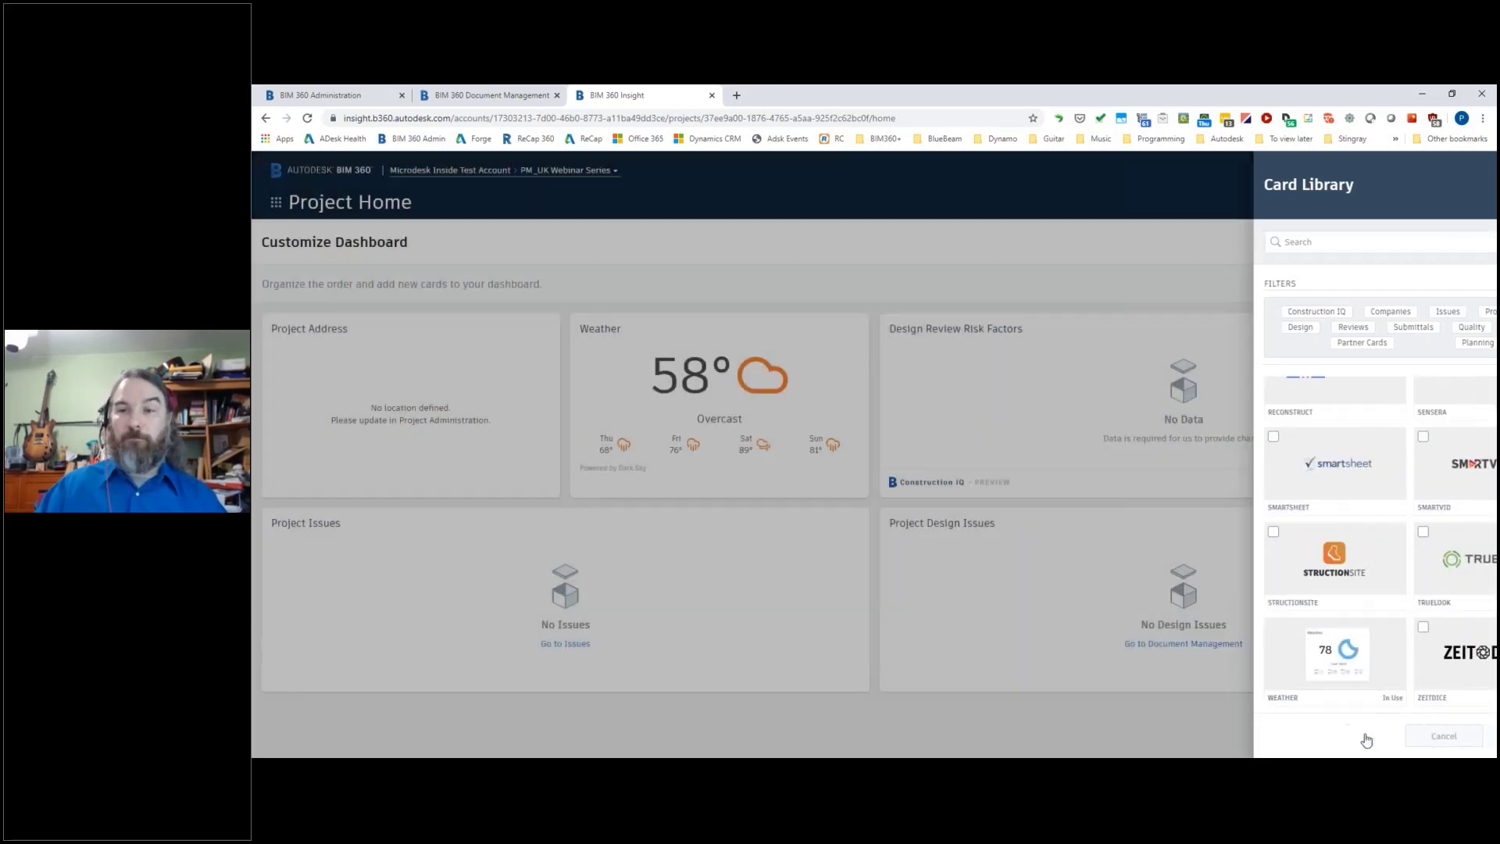
drag(1014, 358, 984, 437)
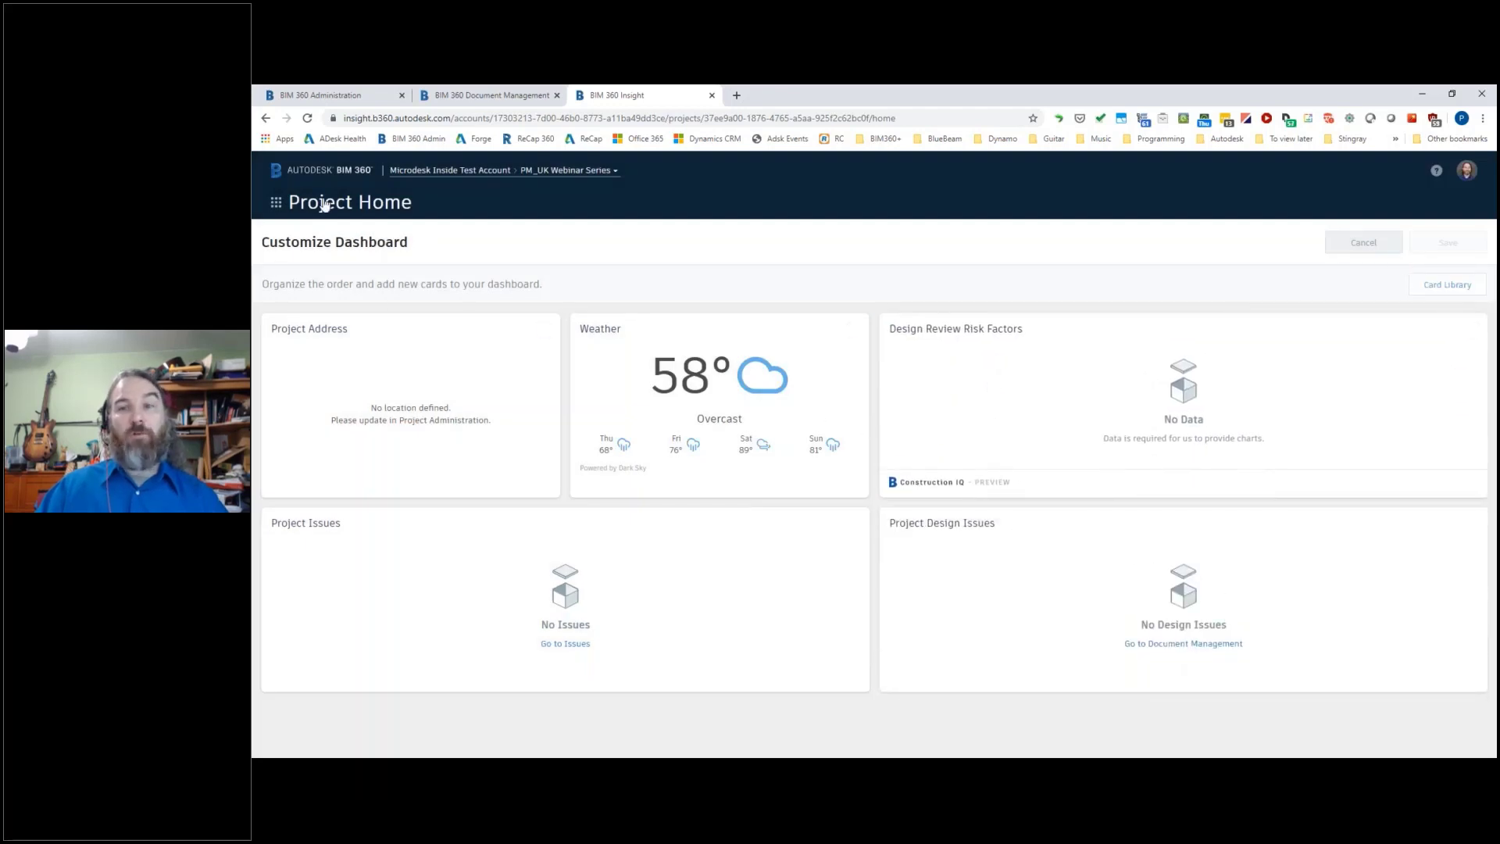
click(1363, 242)
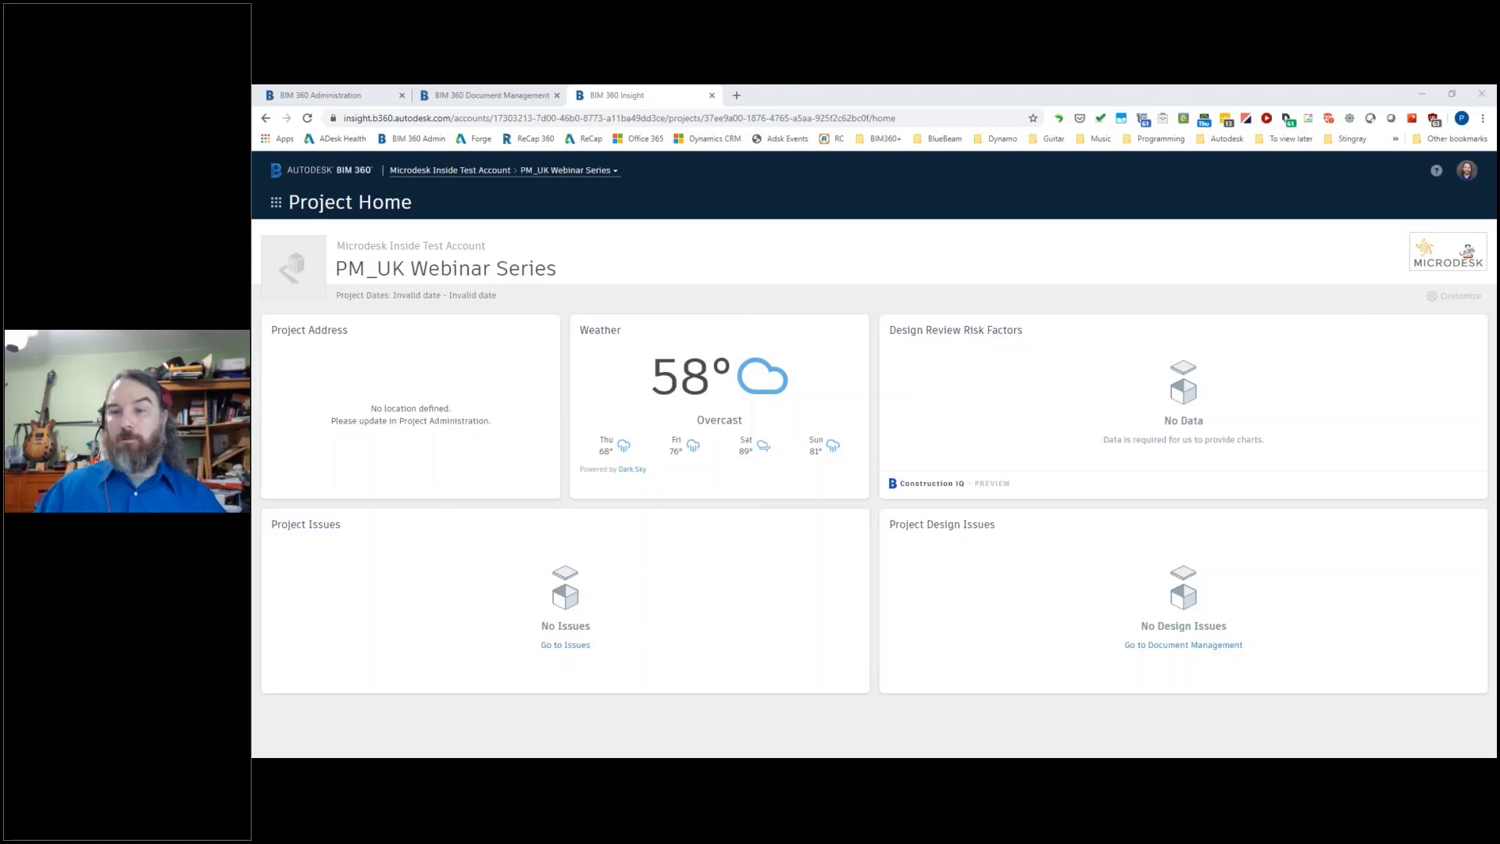
Step: Switch to the PowerPoint slide show and advance to the Questions slide
key(alt+Tab)
key(Right)
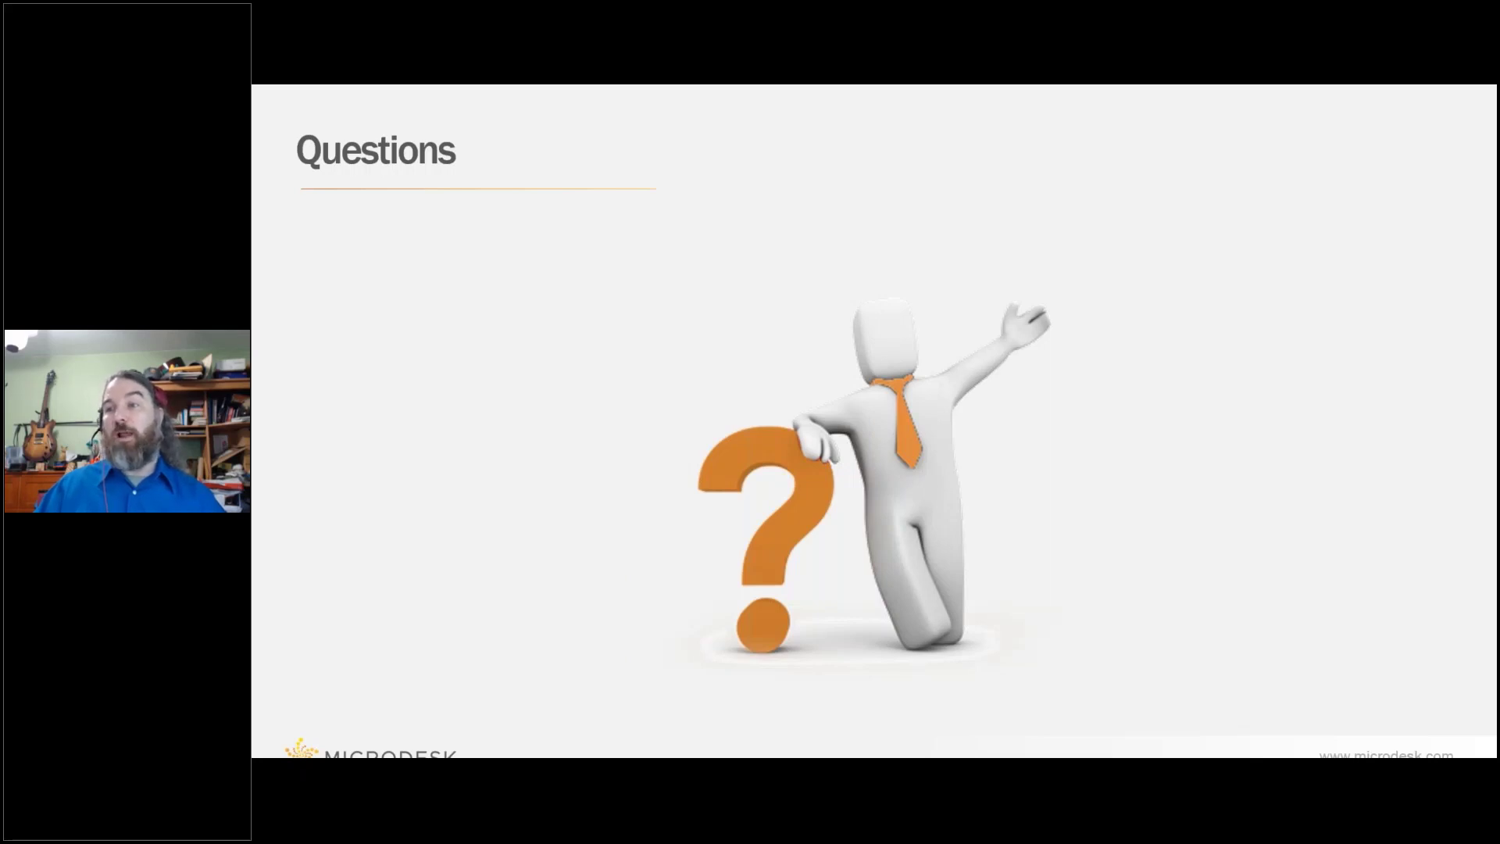
Step: Switch to BIM 360 in the browser to view the Microdesk folder in Document Management, and return to the PowerPoint slide show
key(alt+Tab)
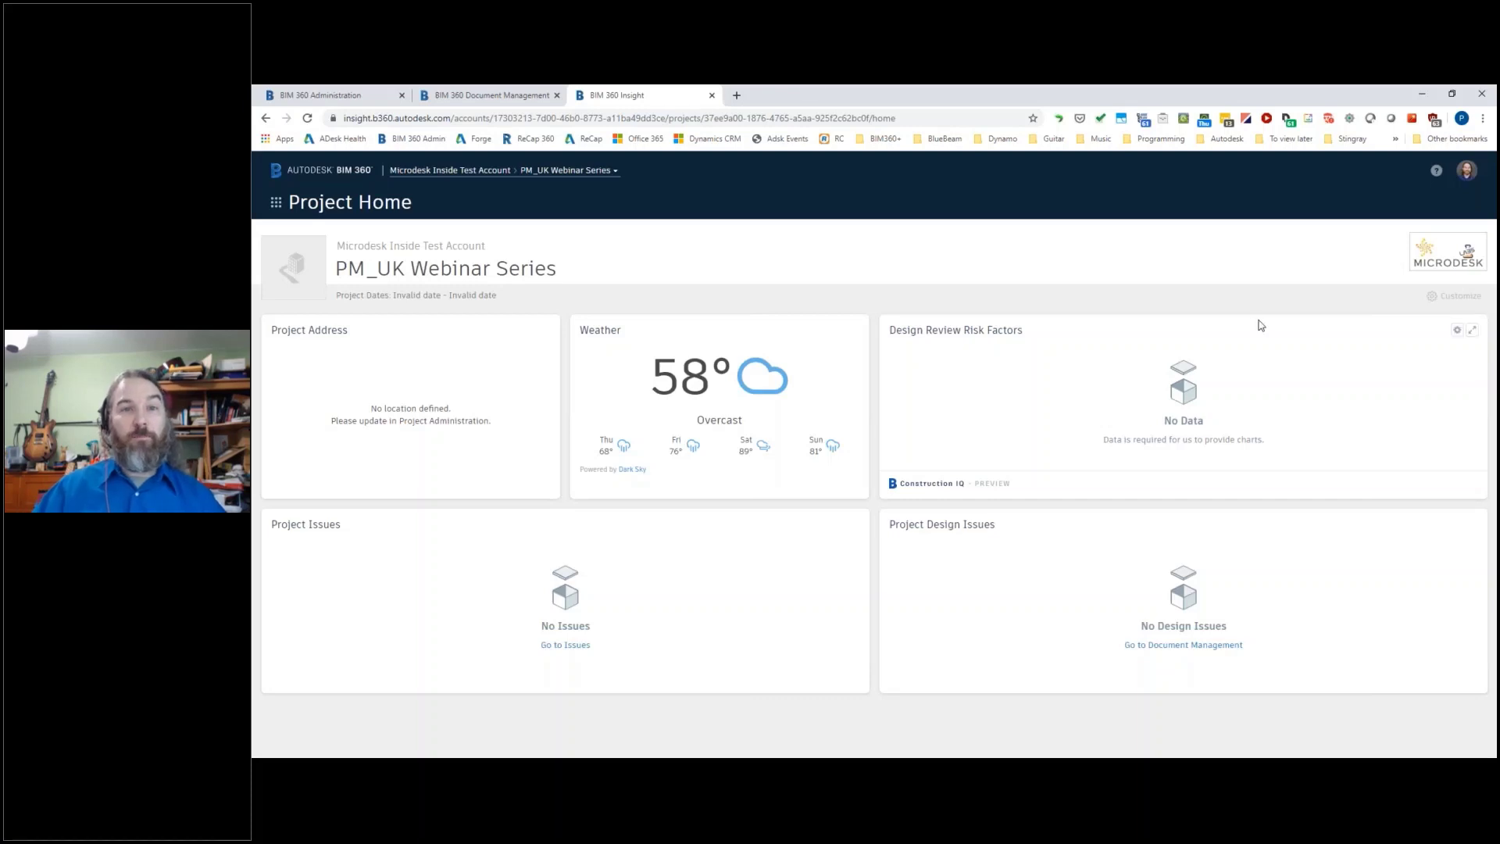
click(451, 97)
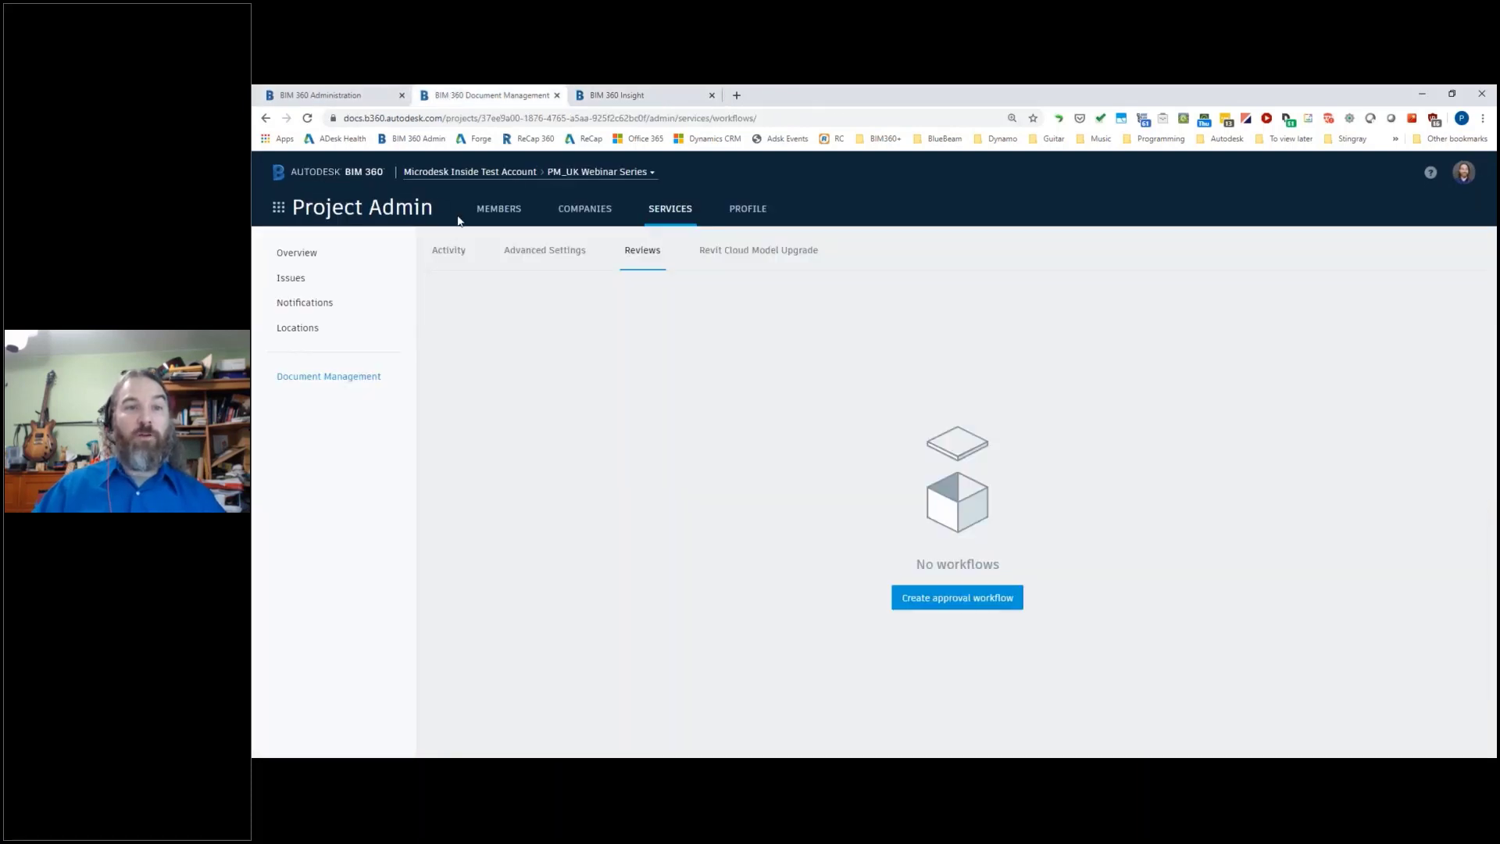
click(625, 99)
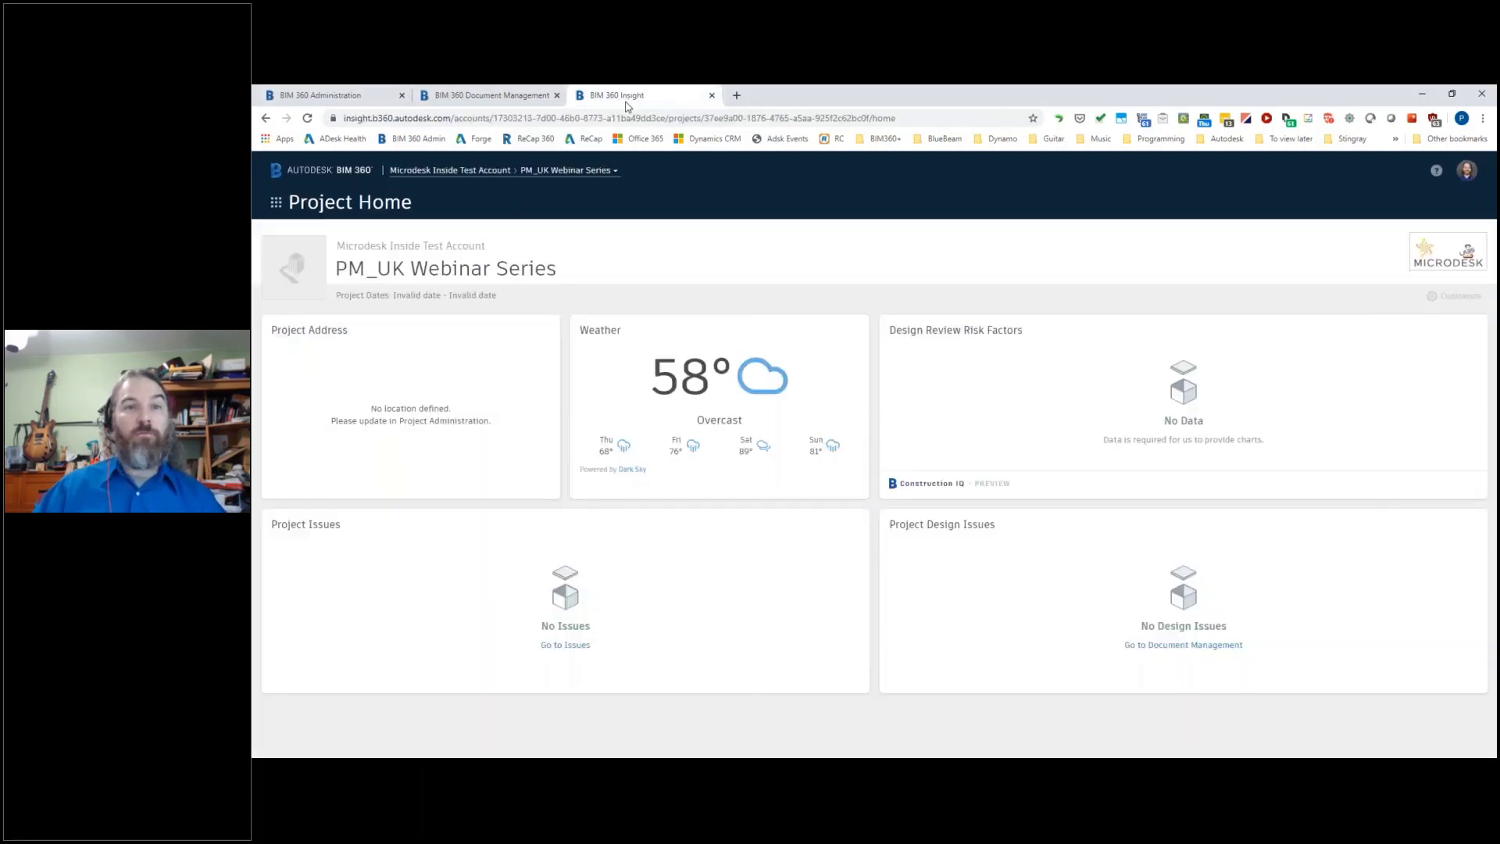
click(279, 204)
click(453, 265)
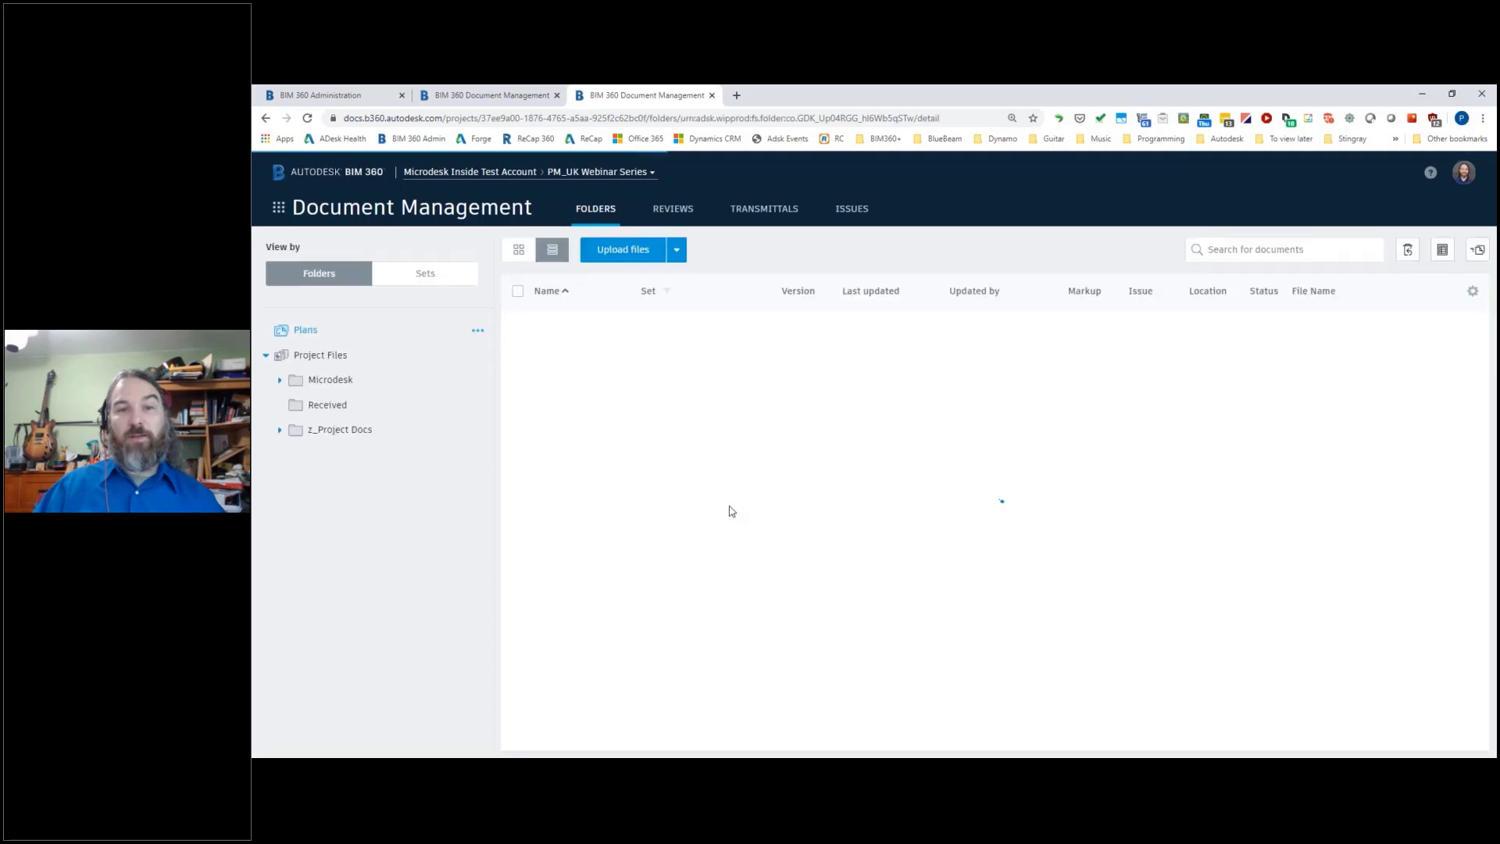
click(312, 382)
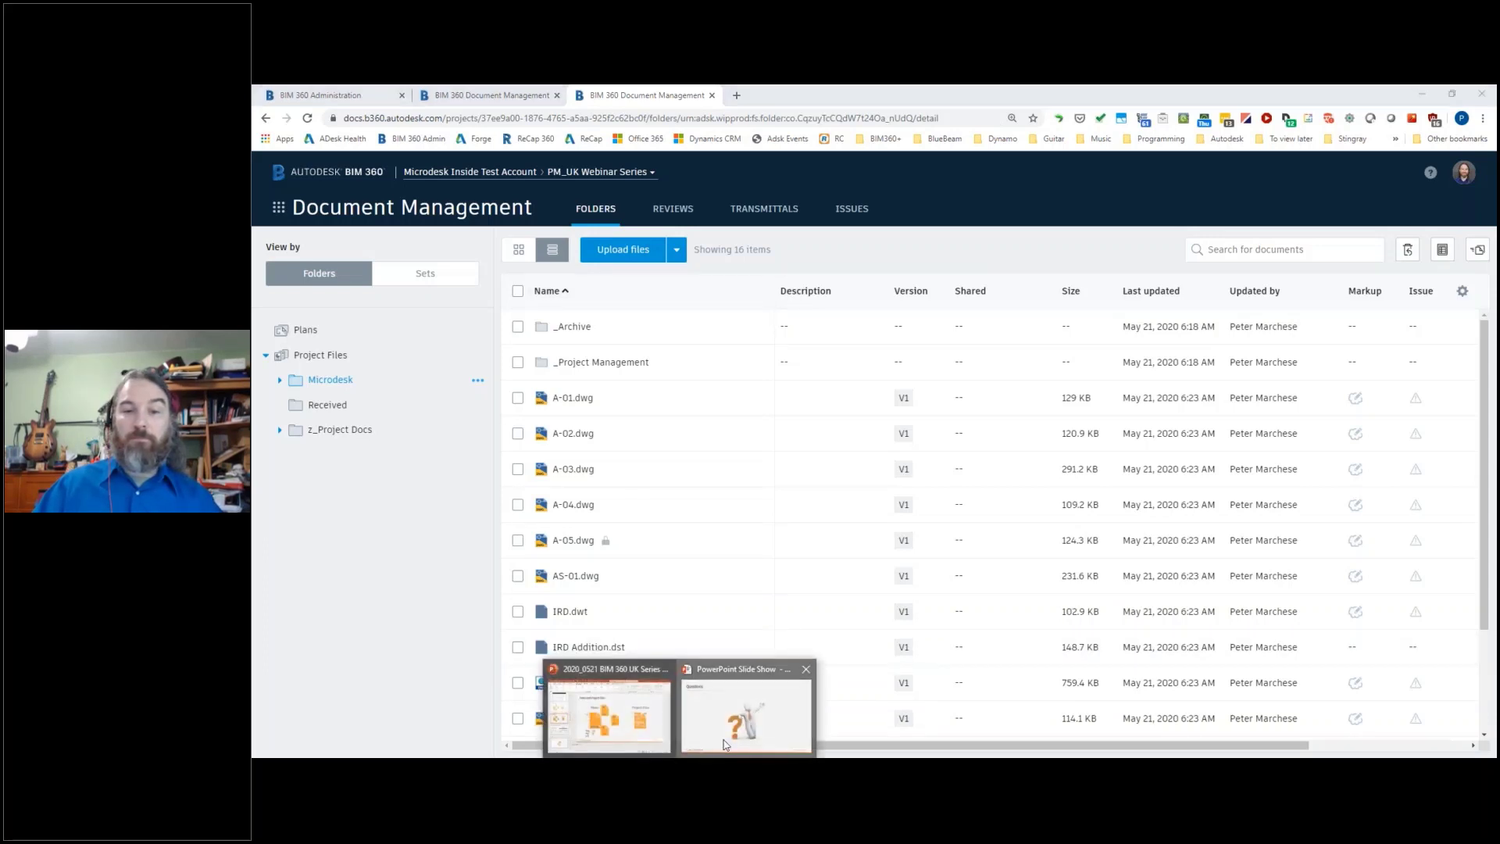
click(764, 694)
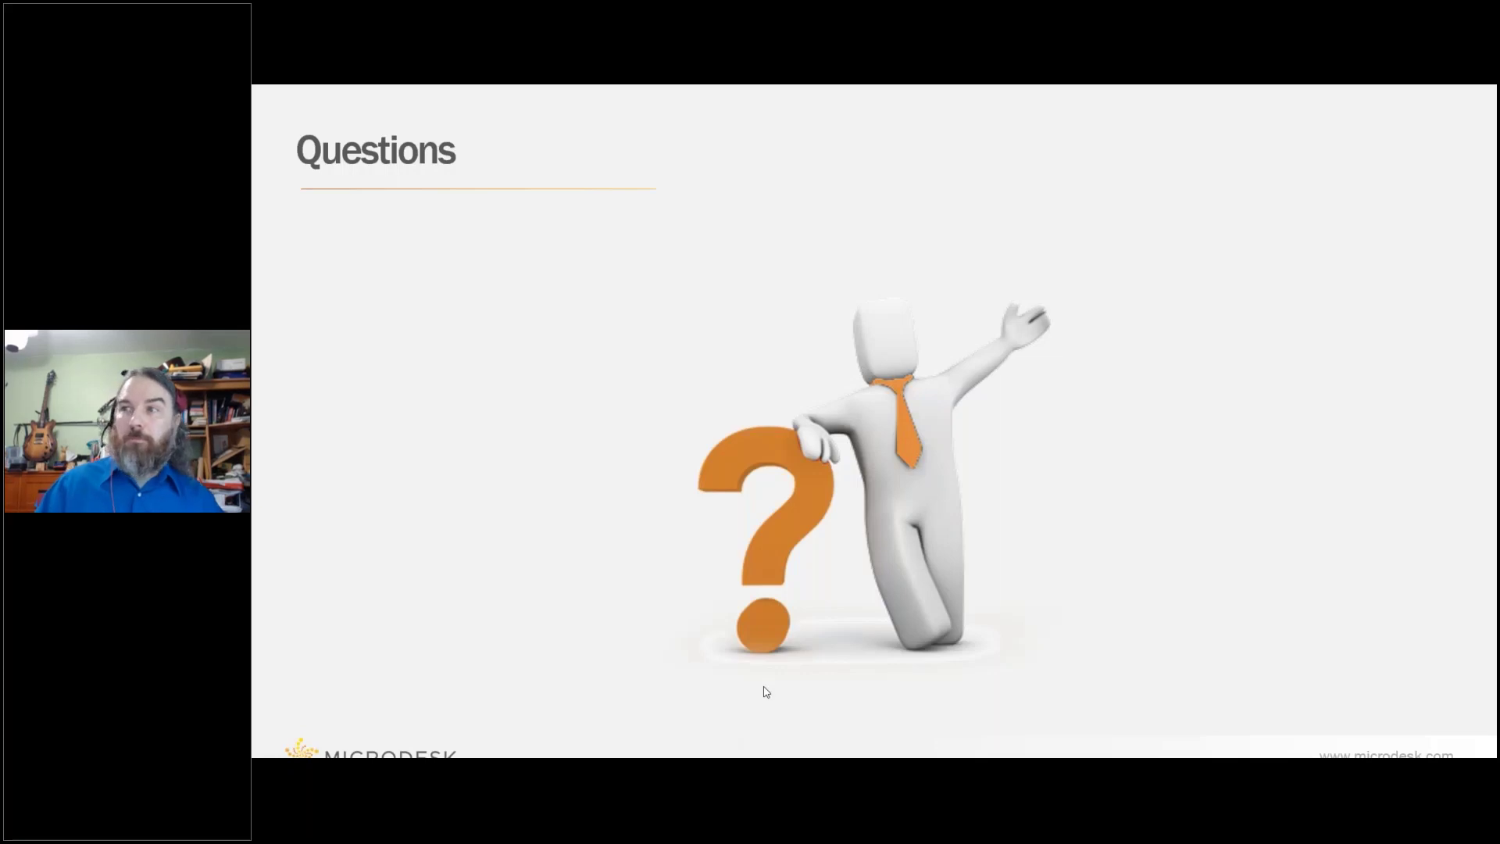